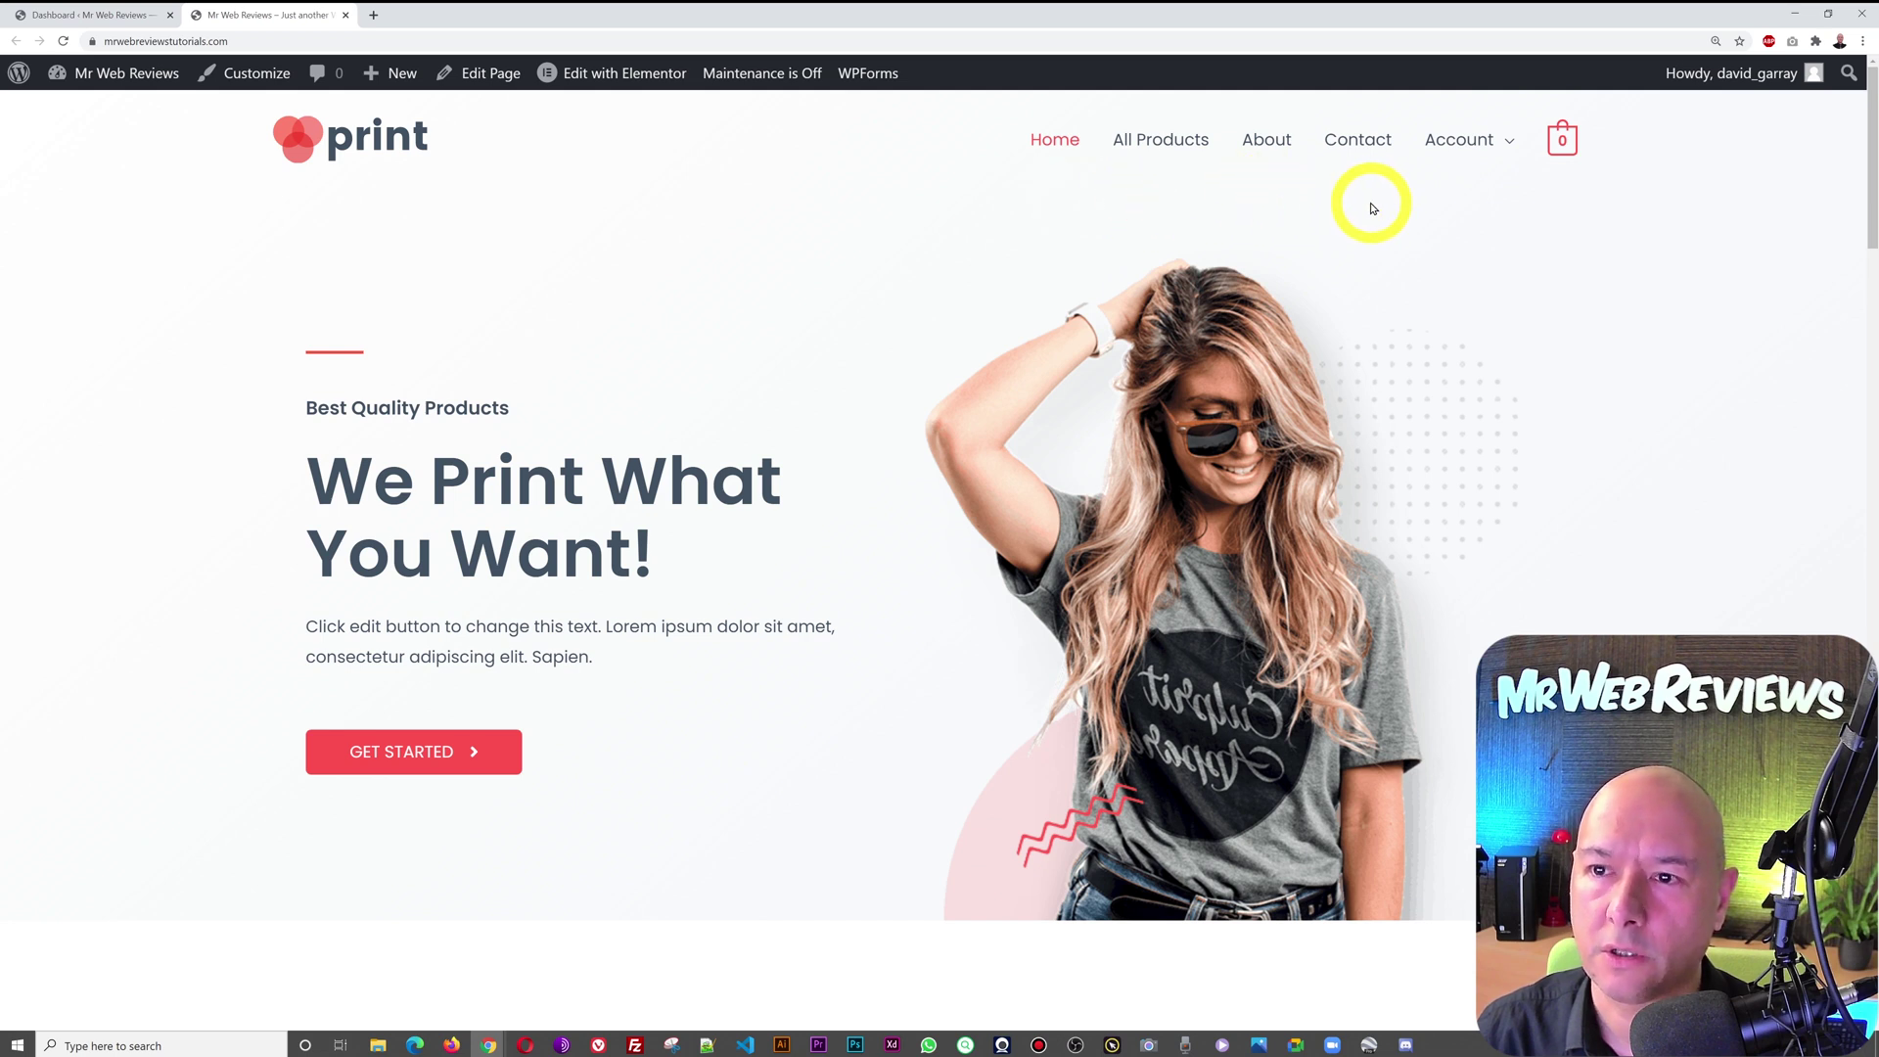
Open the WordPress menu editor for the site's Main Menu structure
{"action": "mouse_move", "coordinate": [1510, 138]}
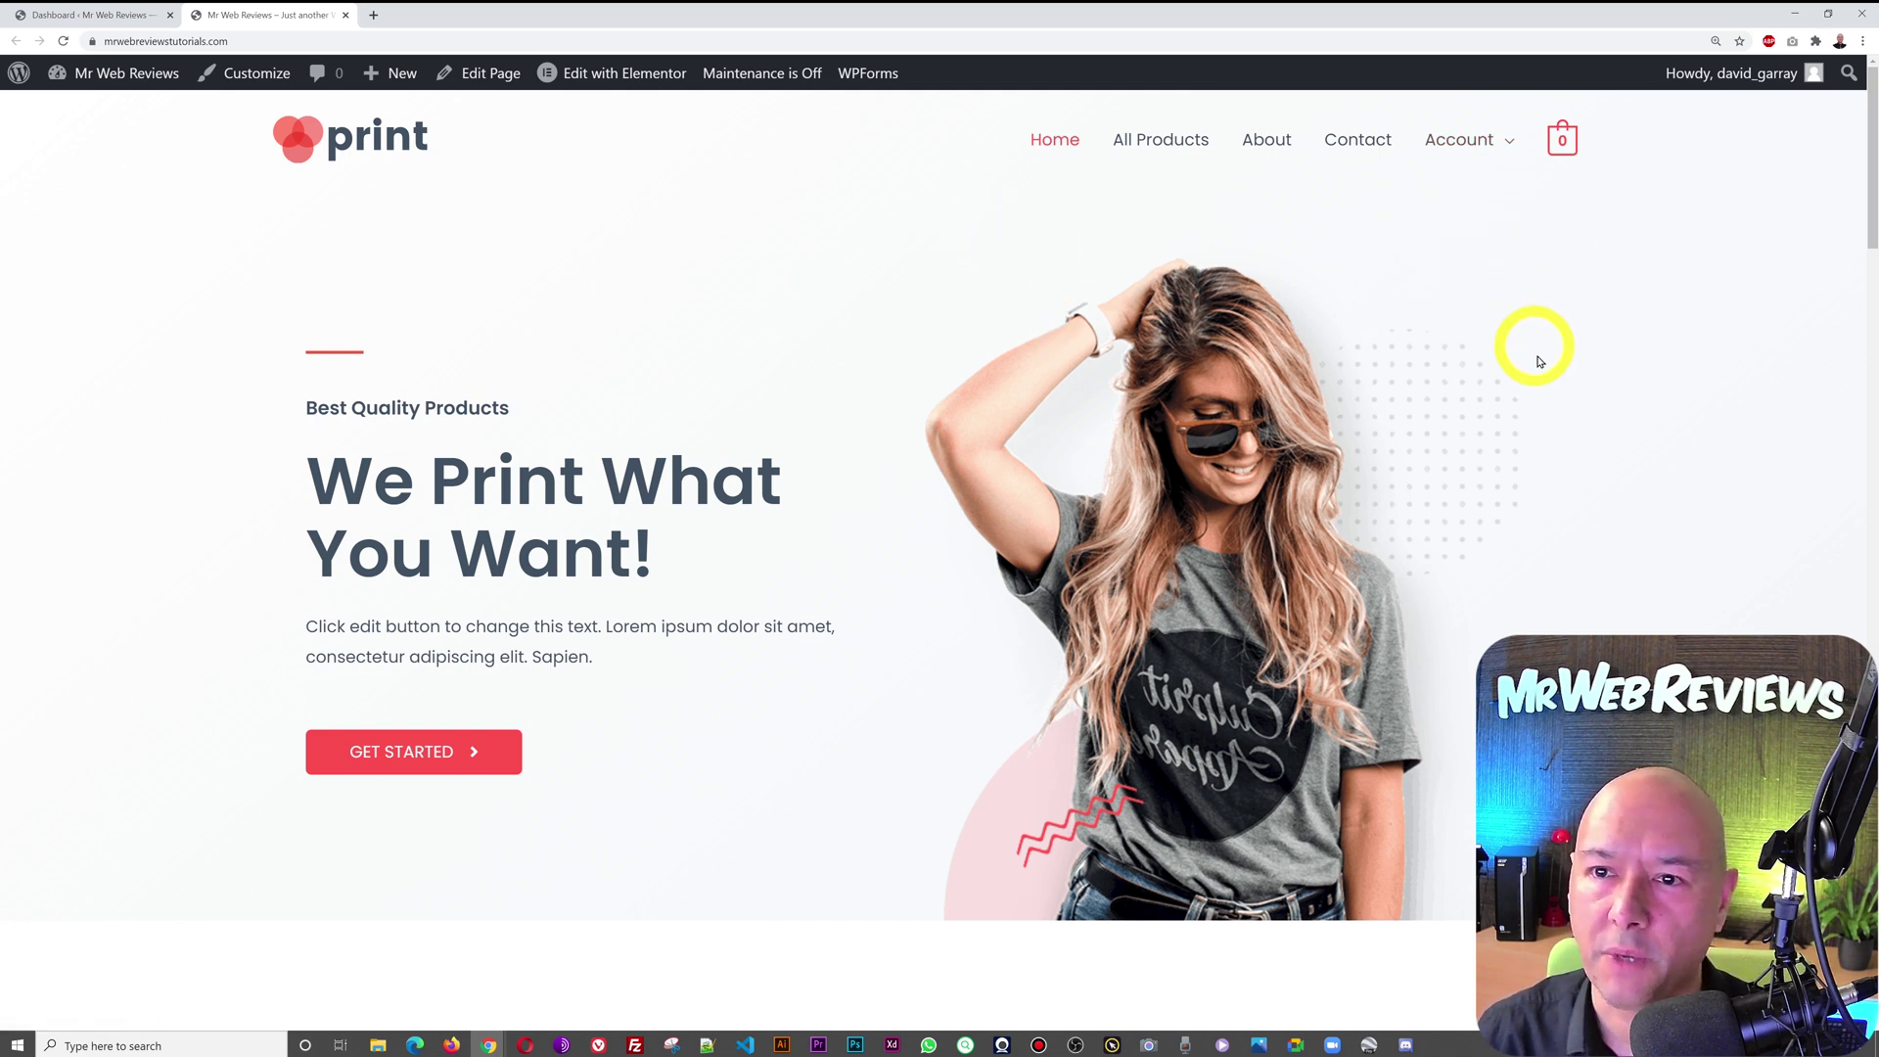
{"action": "left_click", "coordinate": [57, 14]}
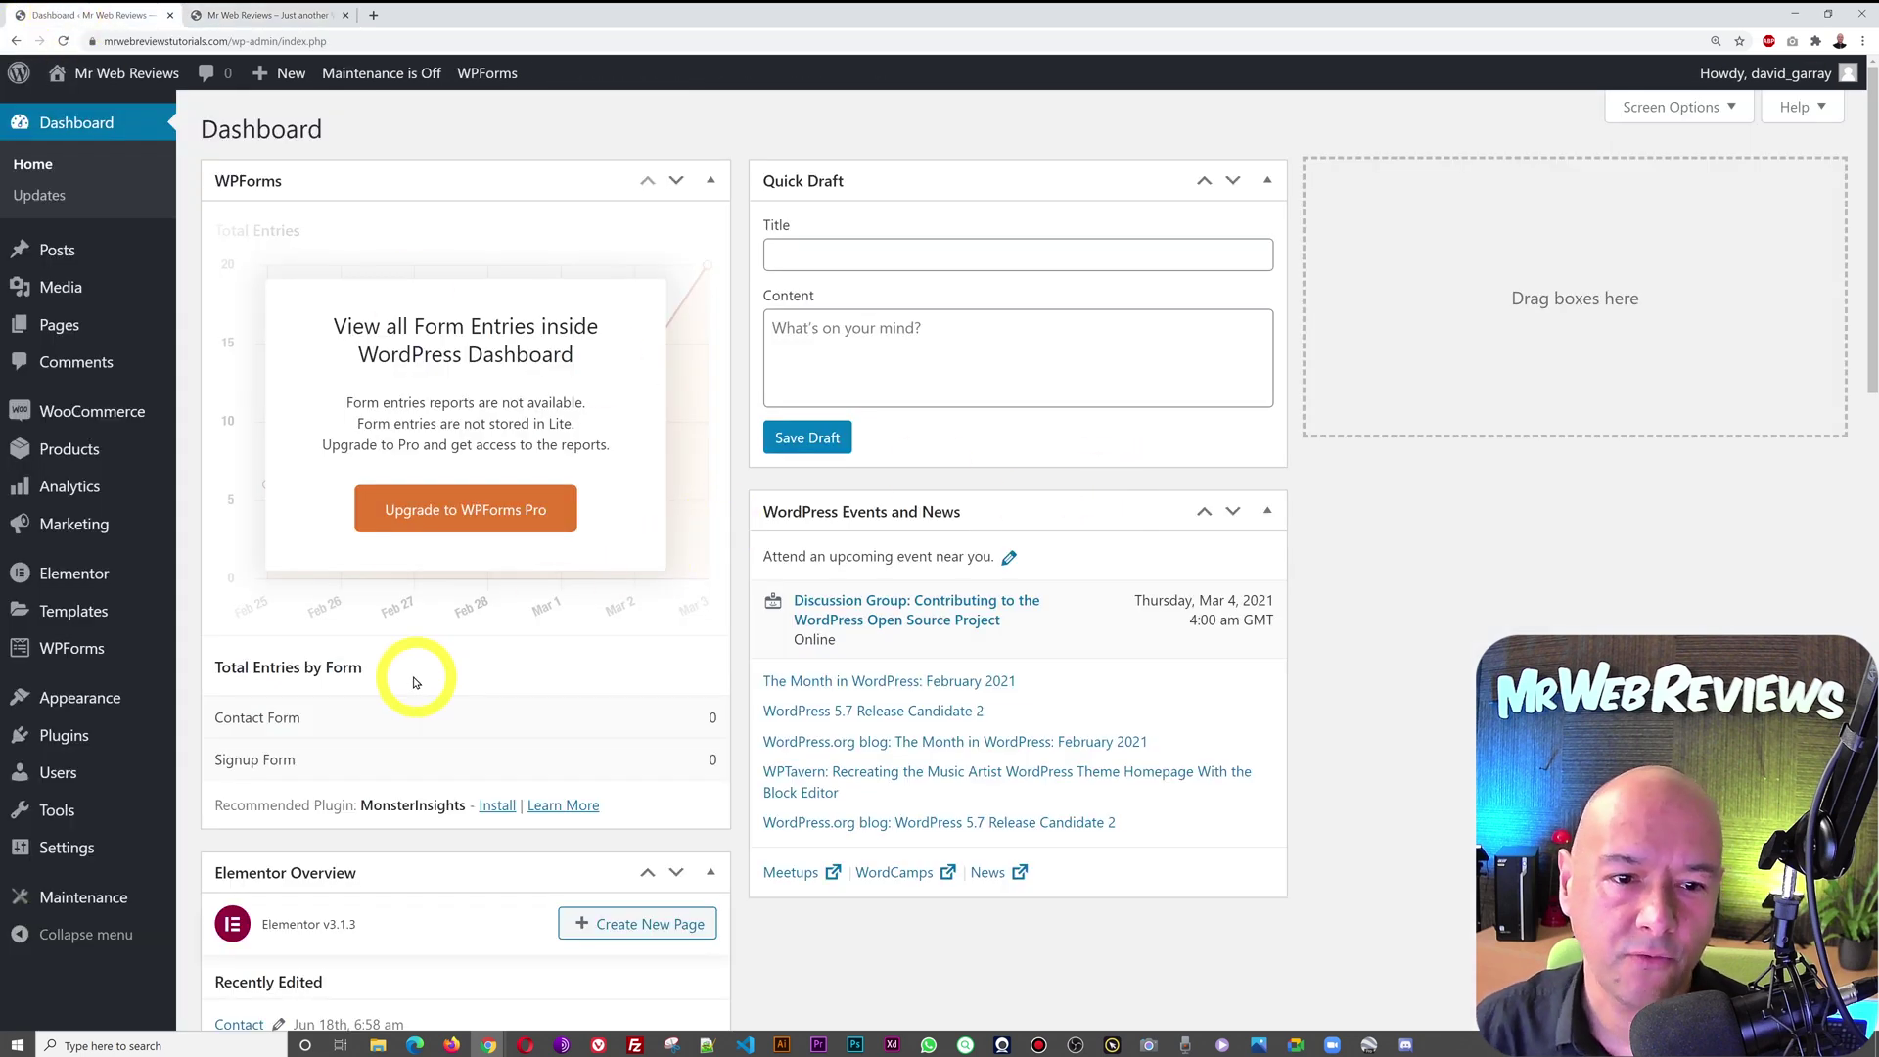
{"action": "mouse_move", "coordinate": [87, 699]}
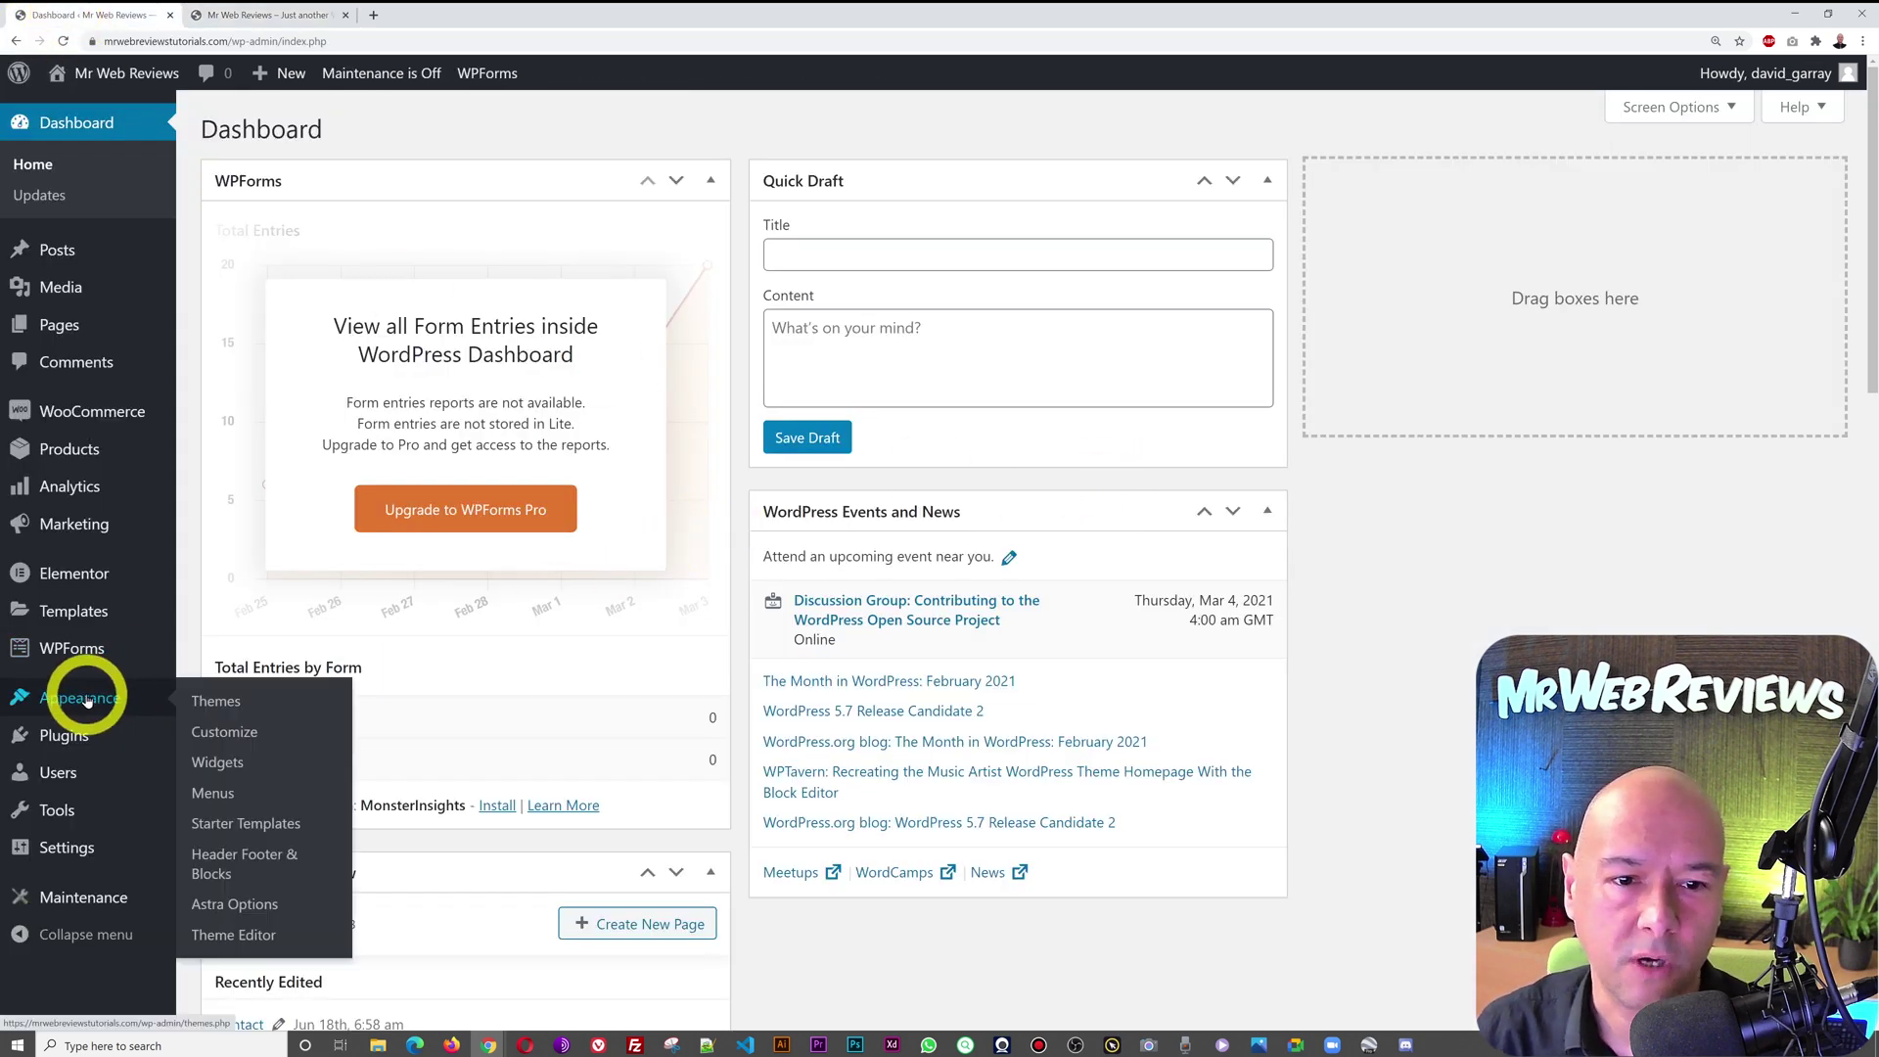
{"action": "left_click", "coordinate": [212, 800]}
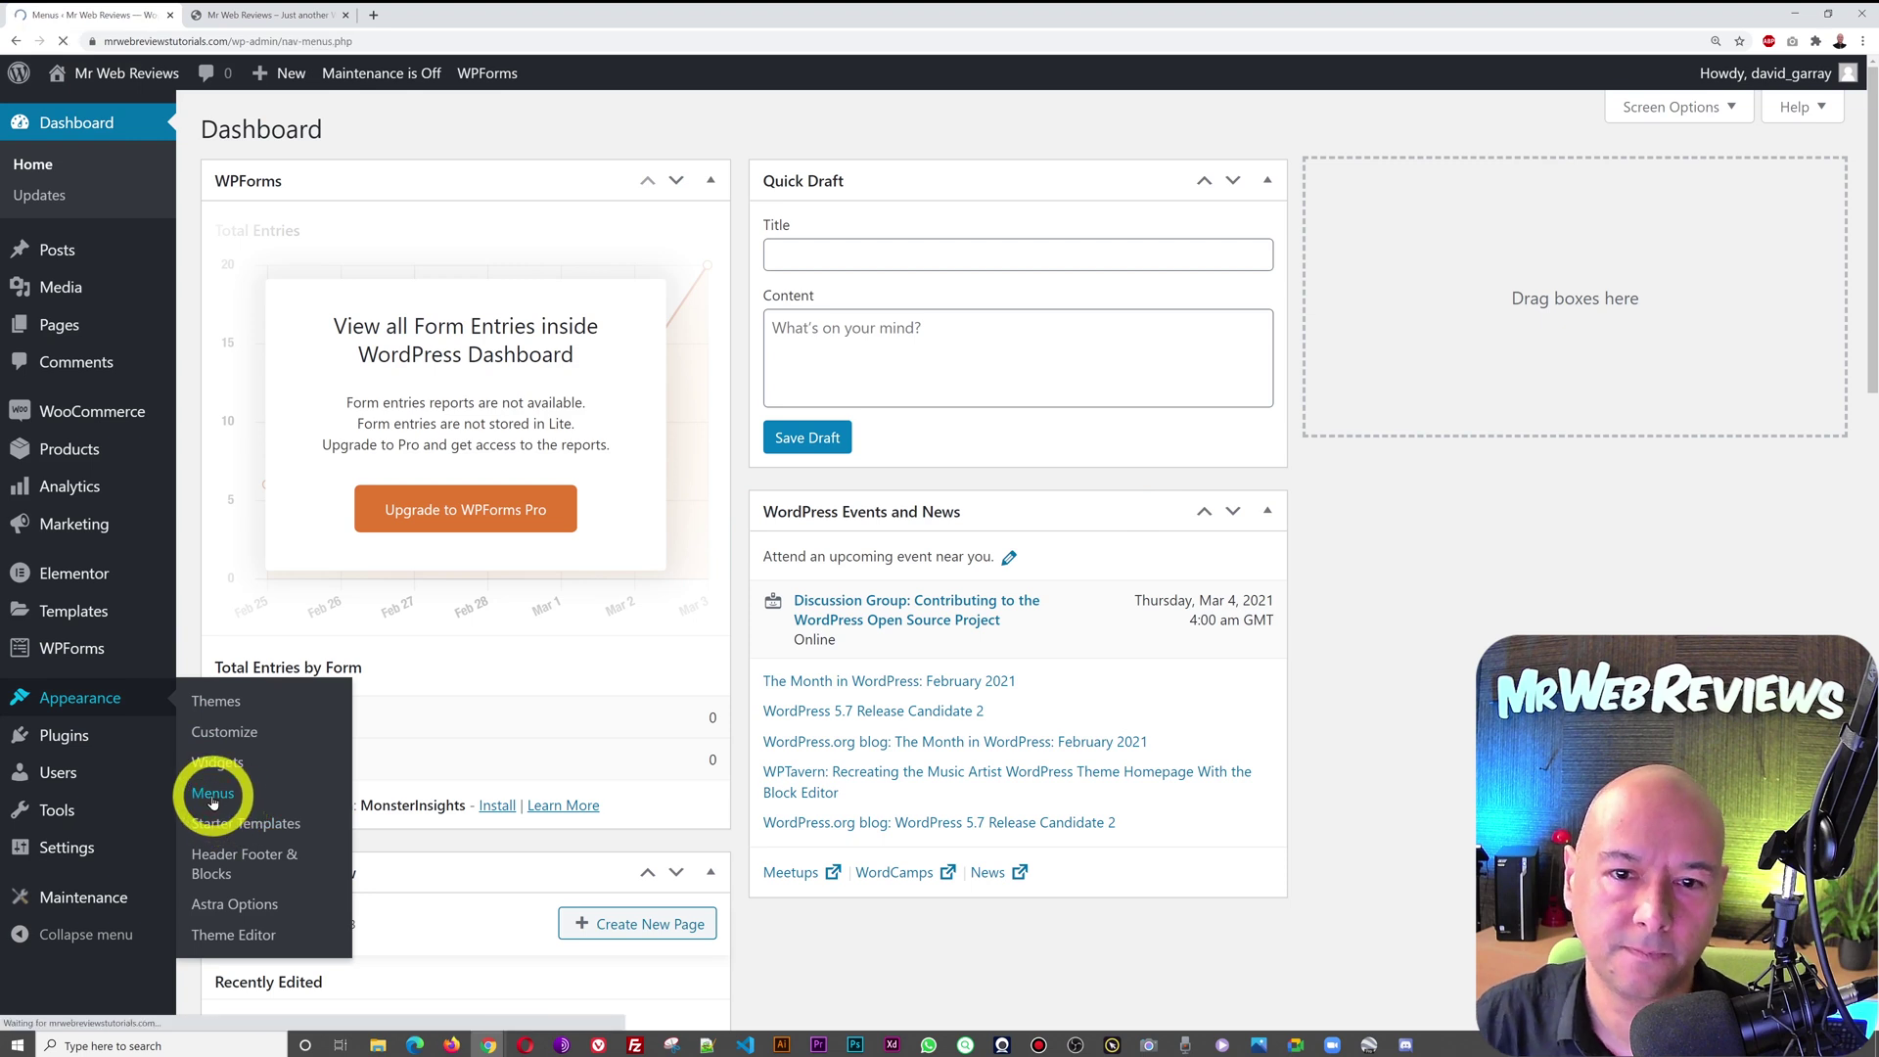
{"action": "scroll", "coordinate": [1218, 567], "scroll_direction": "down", "scroll_amount": 2}
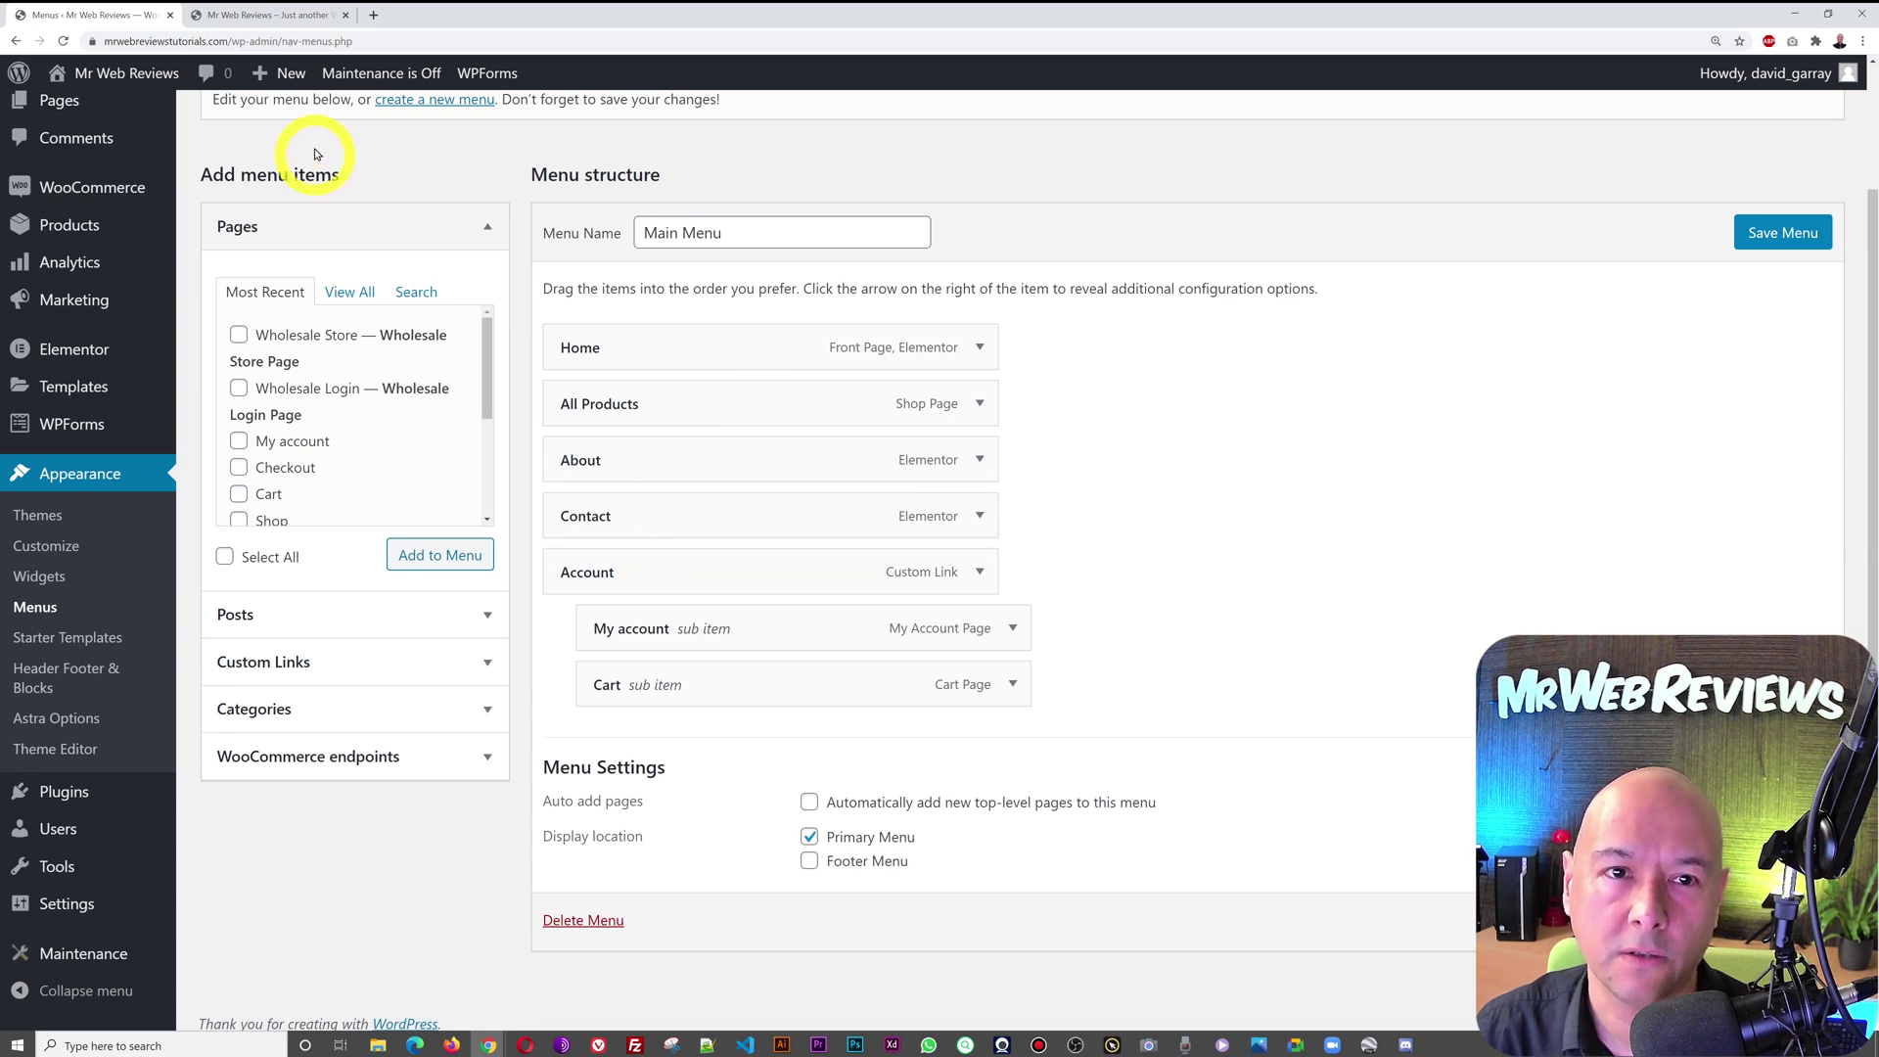
Compare the live site's header navigation with the Main Menu structure, including the Account submenu
{"action": "left_click", "coordinate": [246, 14]}
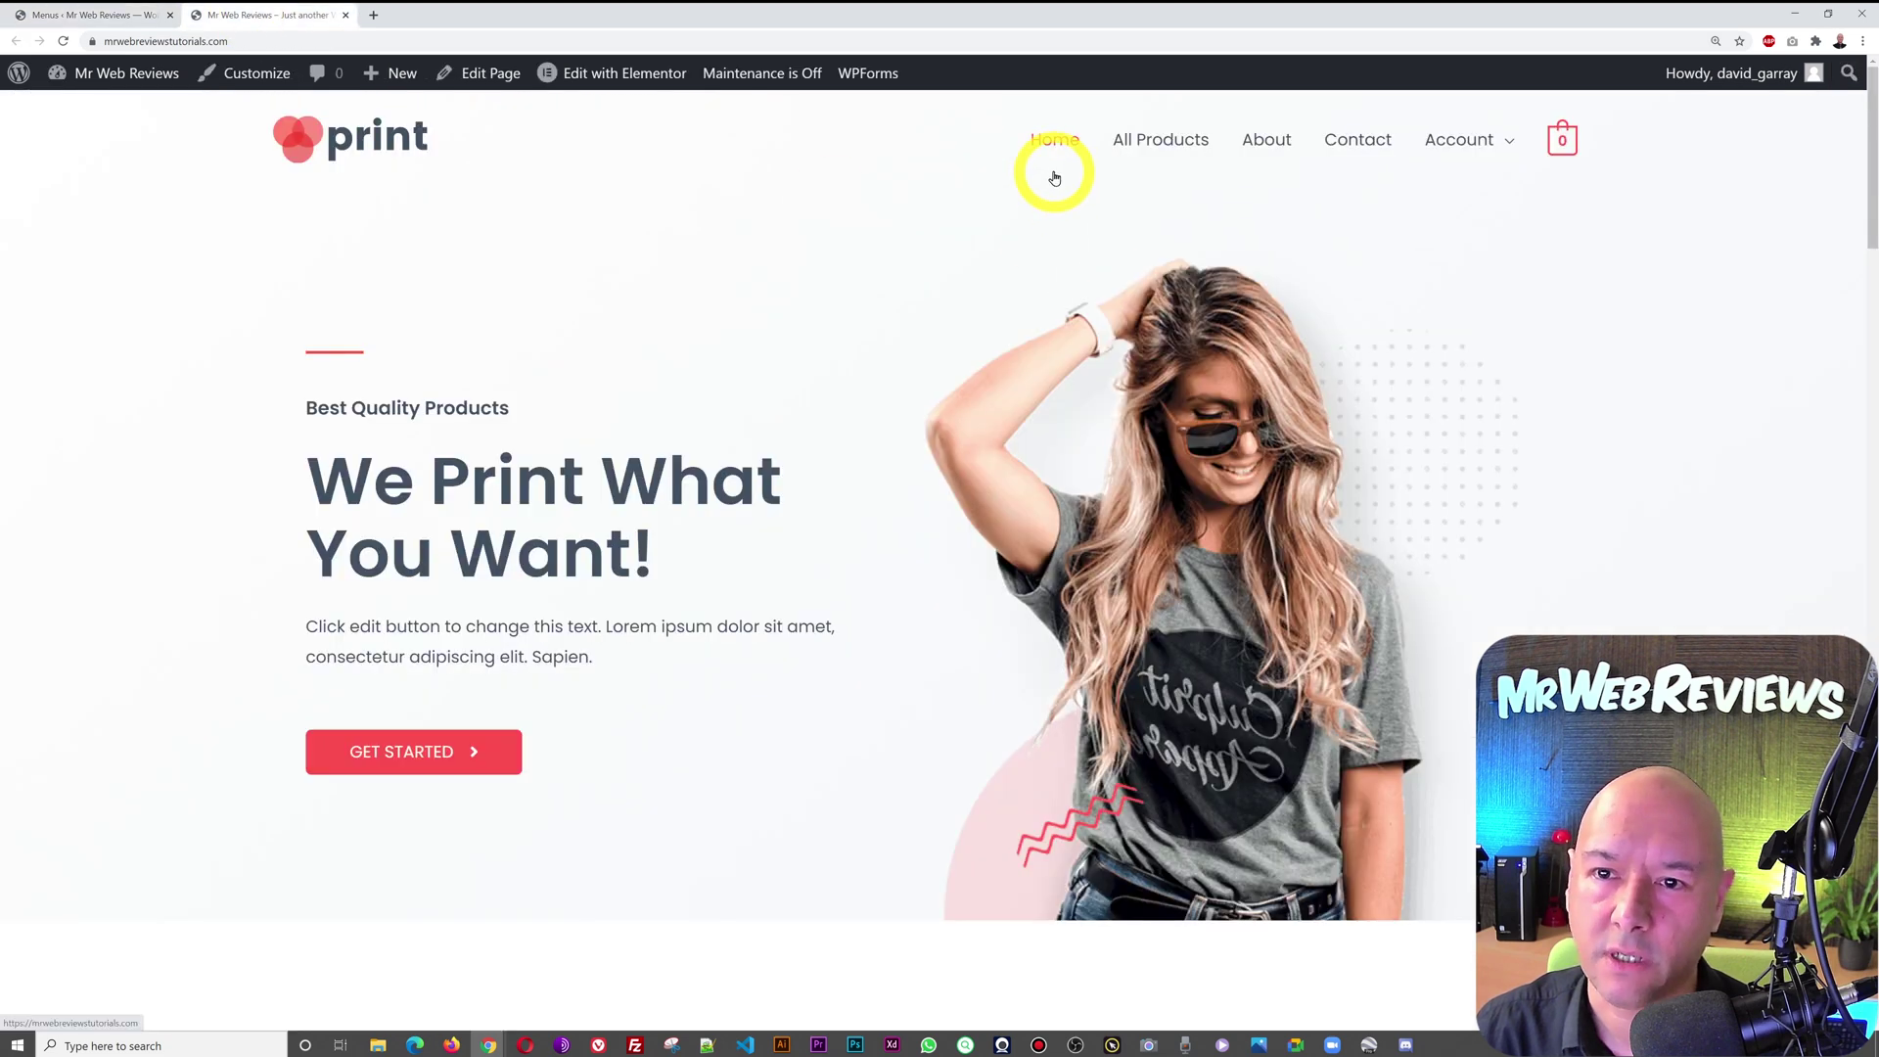
{"action": "mouse_move", "coordinate": [1438, 167]}
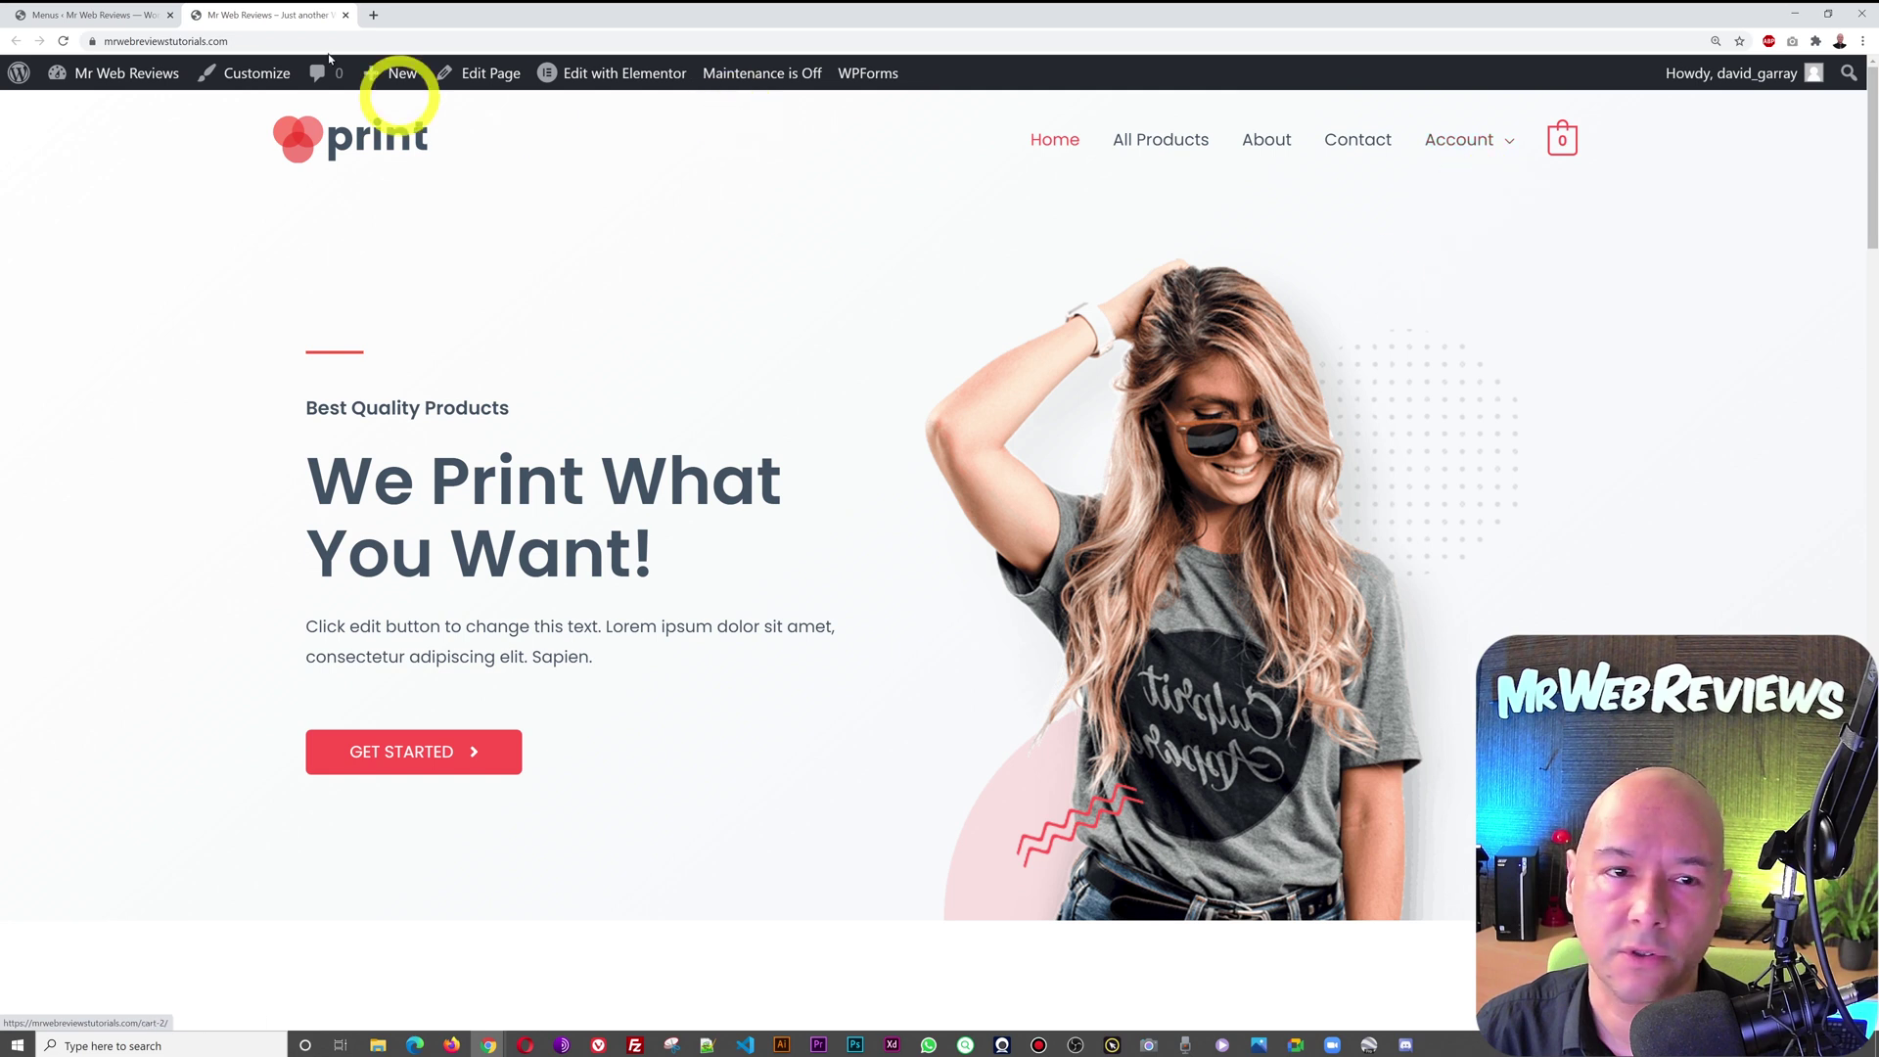
{"action": "left_click", "coordinate": [94, 22]}
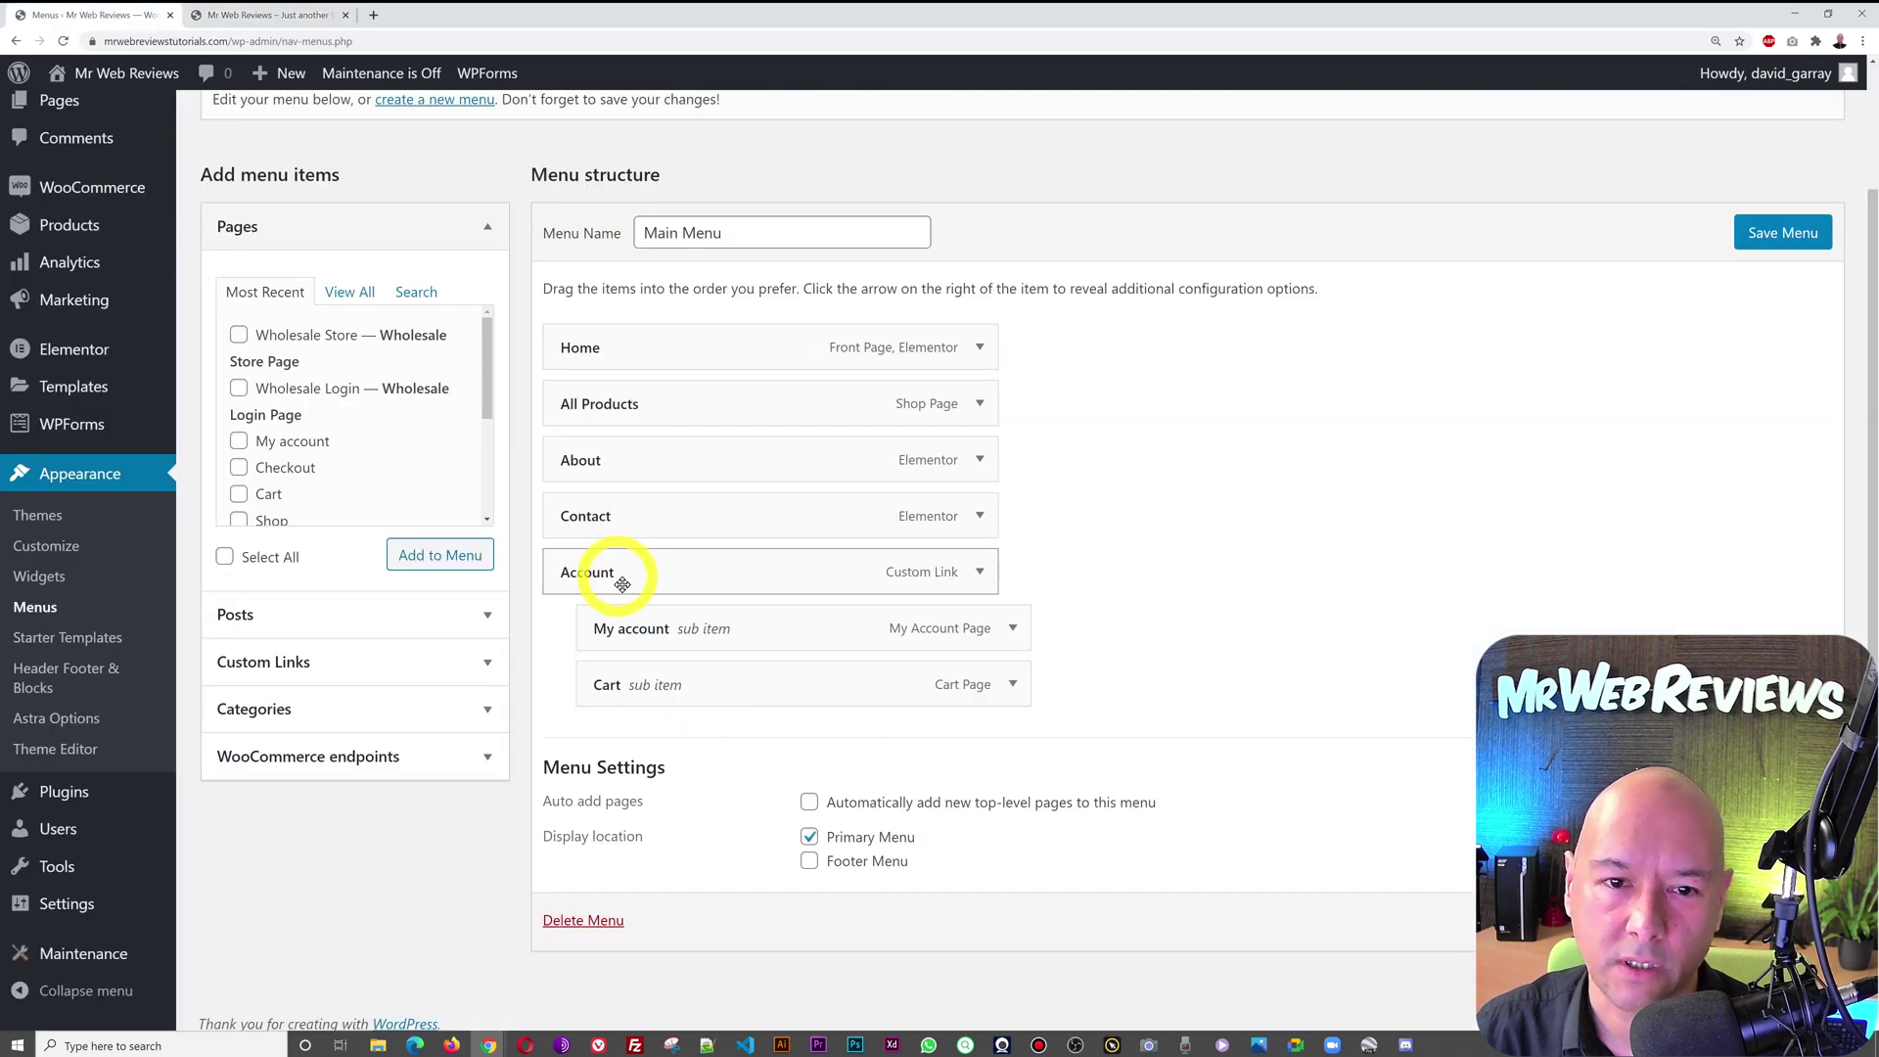
Reorder the Account sub items so My account sits below Cart, save the menu, and check the submenu on the refreshed site
{"action": "mouse_move", "coordinate": [655, 660]}
{"action": "left_mouse_down"}
{"action": "mouse_move", "coordinate": [658, 679]}
{"action": "mouse_move", "coordinate": [658, 629]}
{"action": "left_mouse_up"}
{"action": "scroll", "coordinate": [1307, 483], "scroll_direction": "down", "scroll_amount": 1}
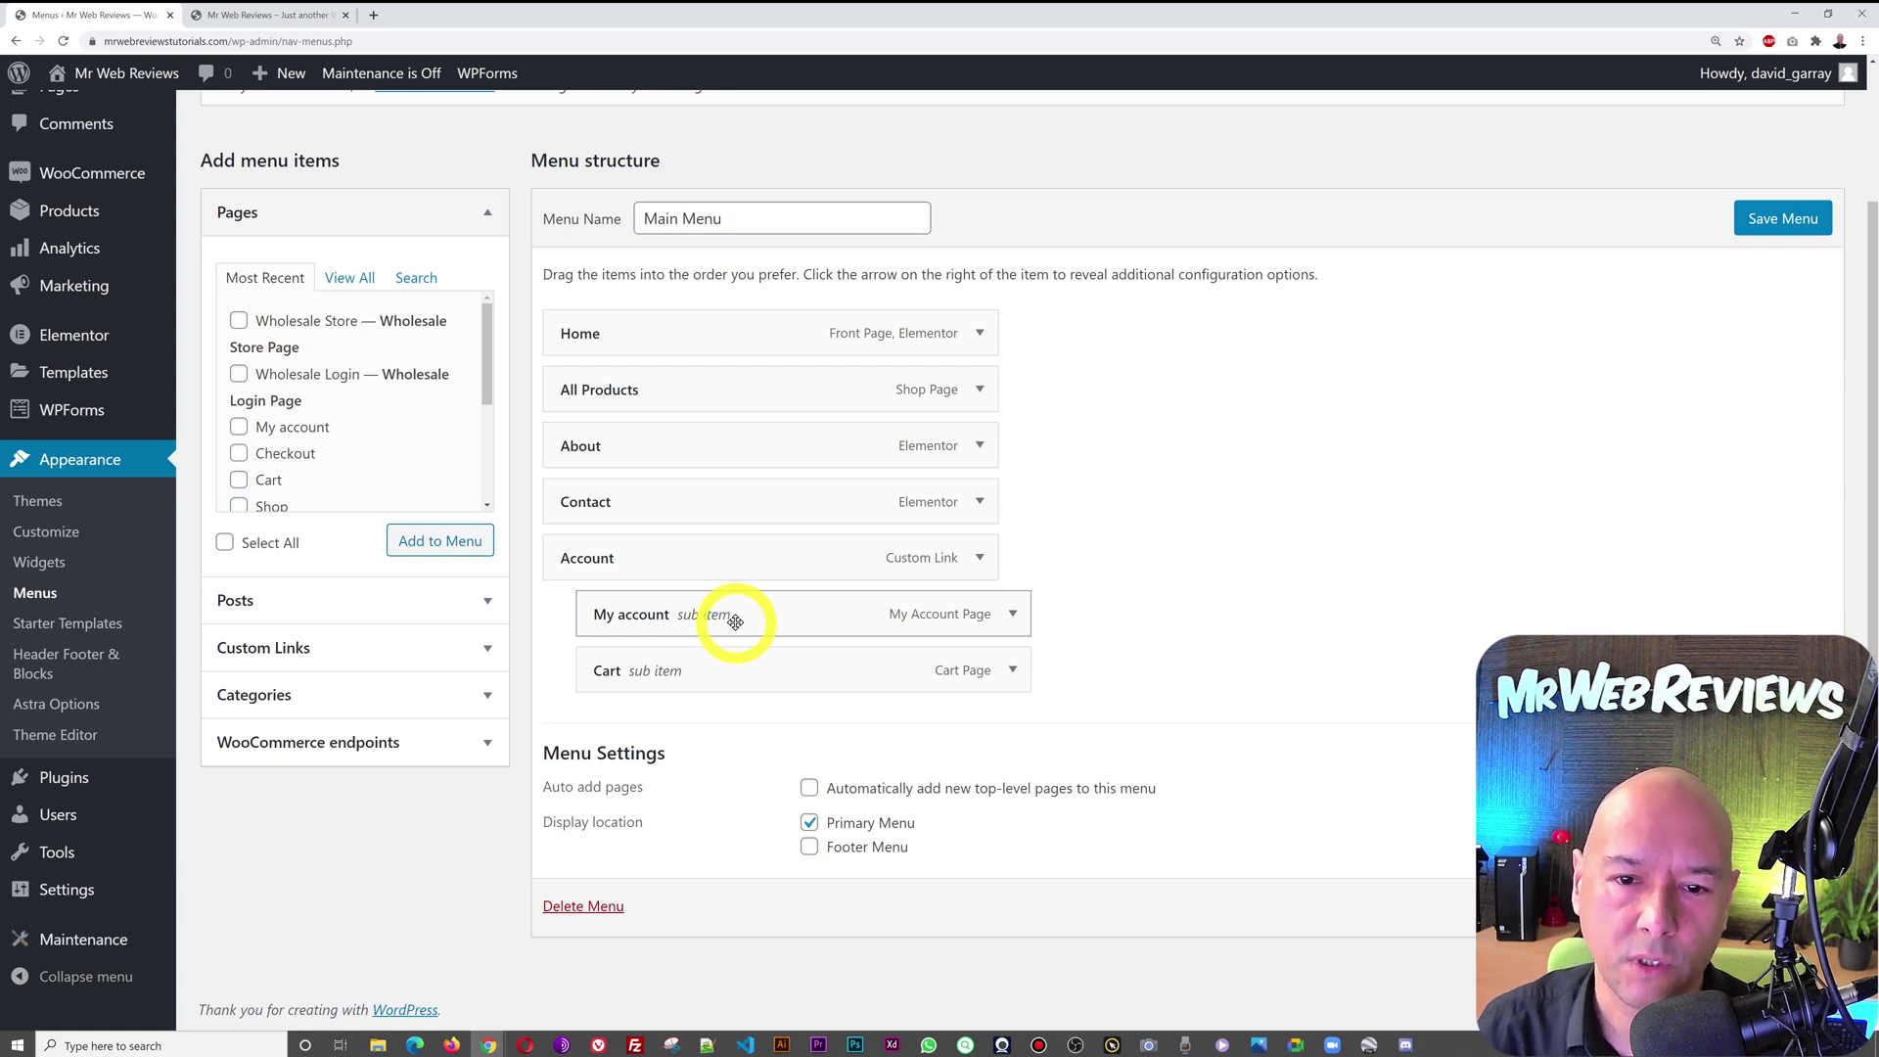
{"action": "left_click_drag", "start_coordinate": [735, 622], "coordinate": [705, 692]}
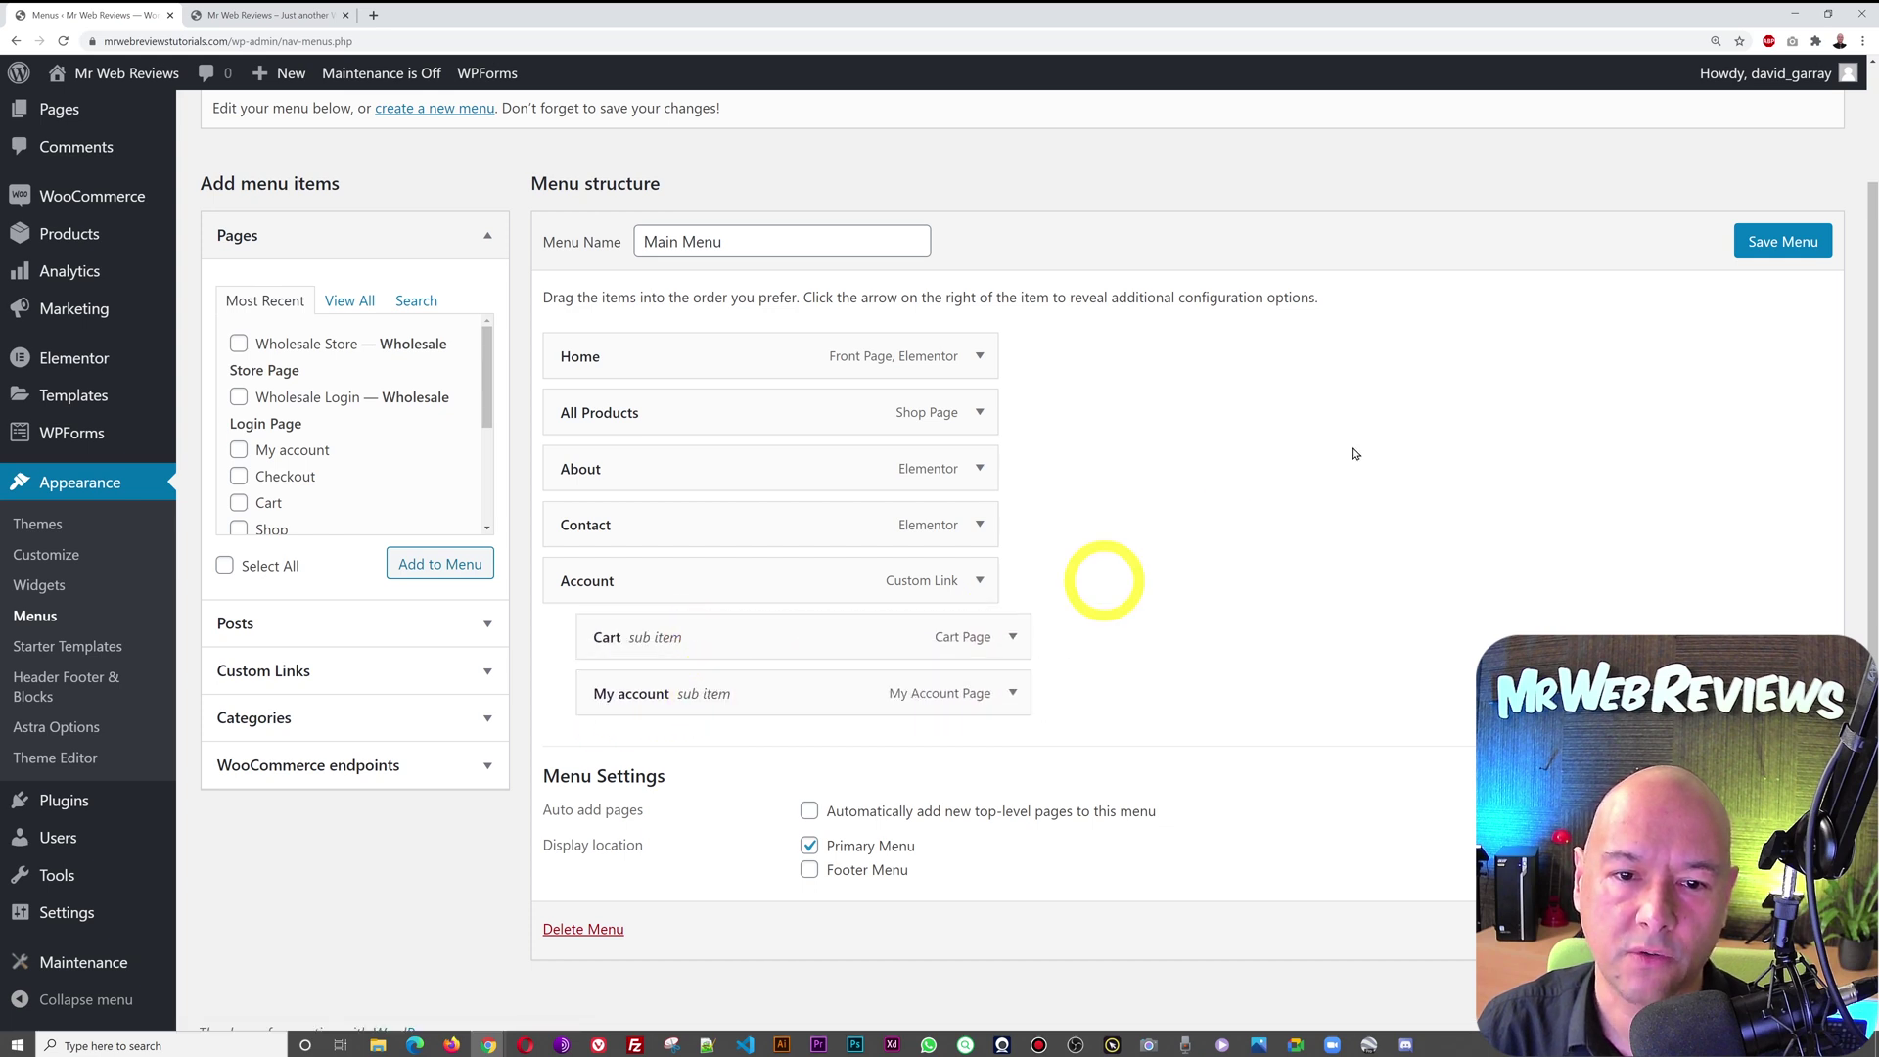
{"action": "left_click", "coordinate": [1738, 256]}
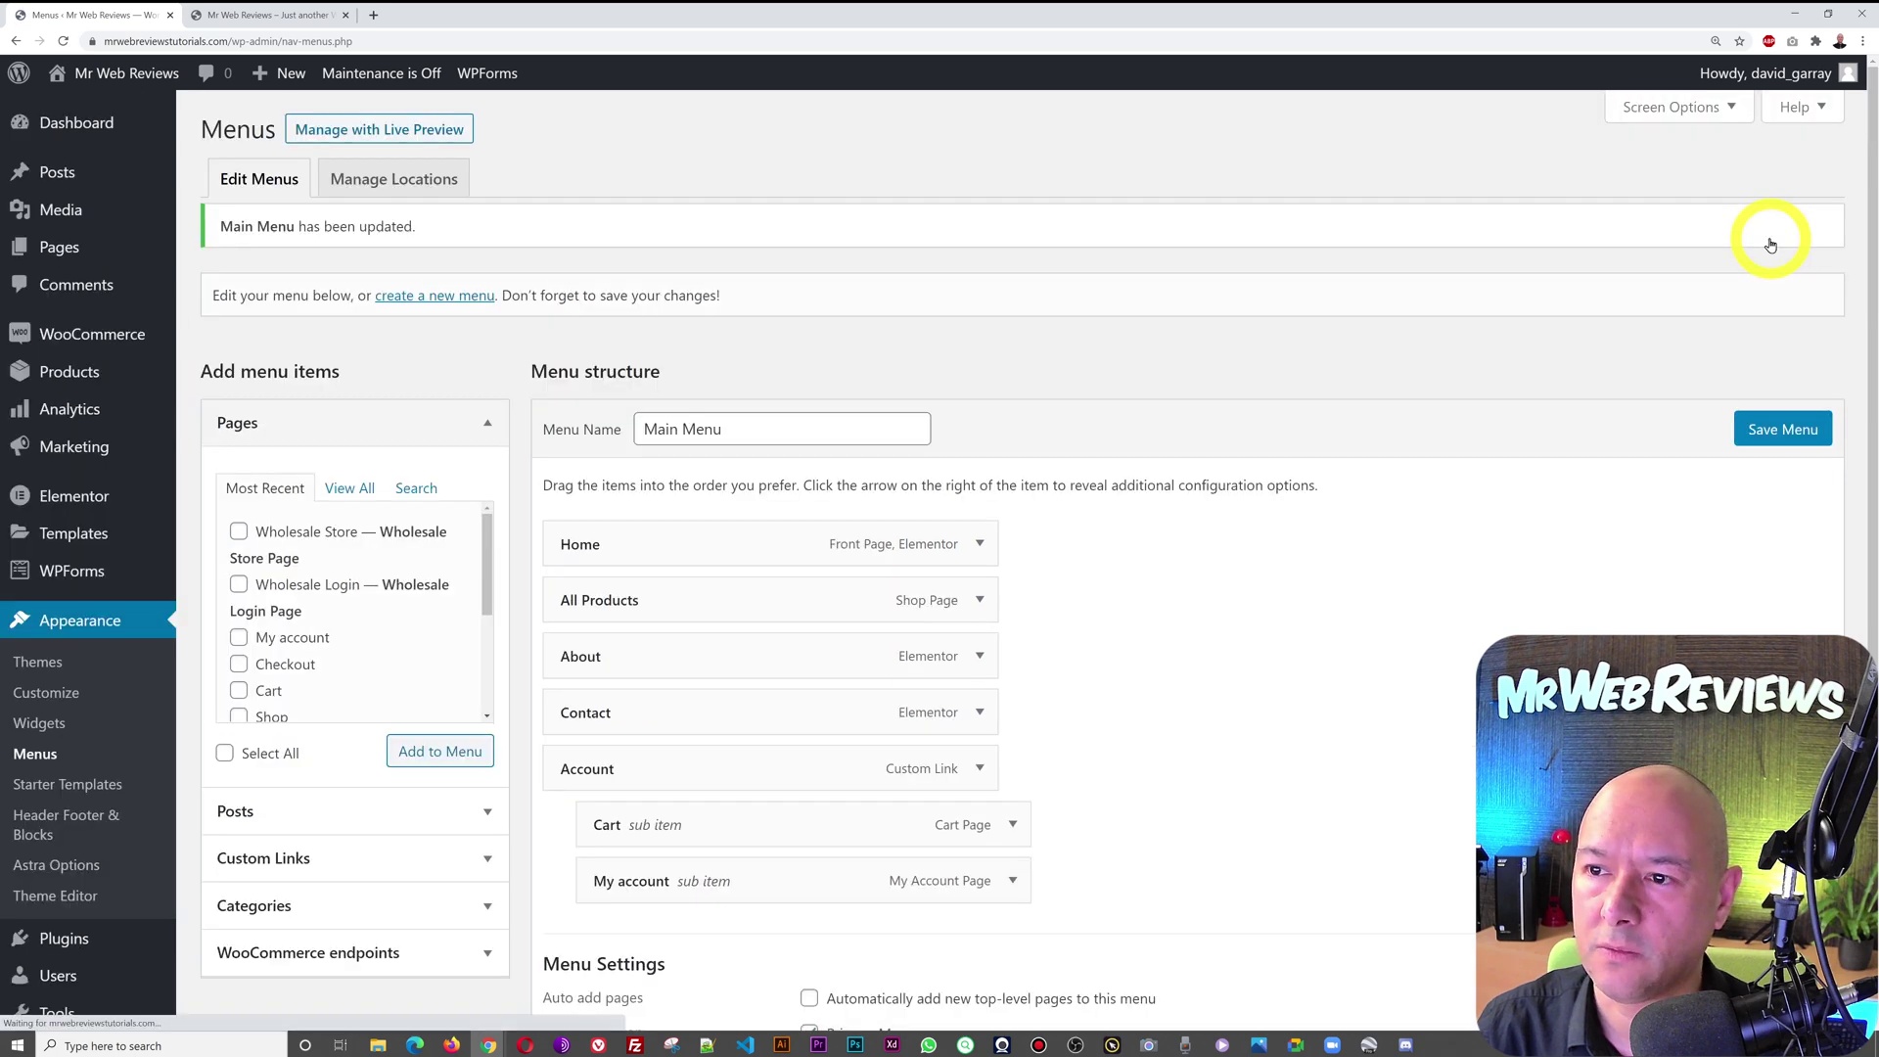
{"action": "left_click", "coordinate": [254, 17]}
{"action": "key", "text": "F5"}
{"action": "mouse_move", "coordinate": [1491, 133]}
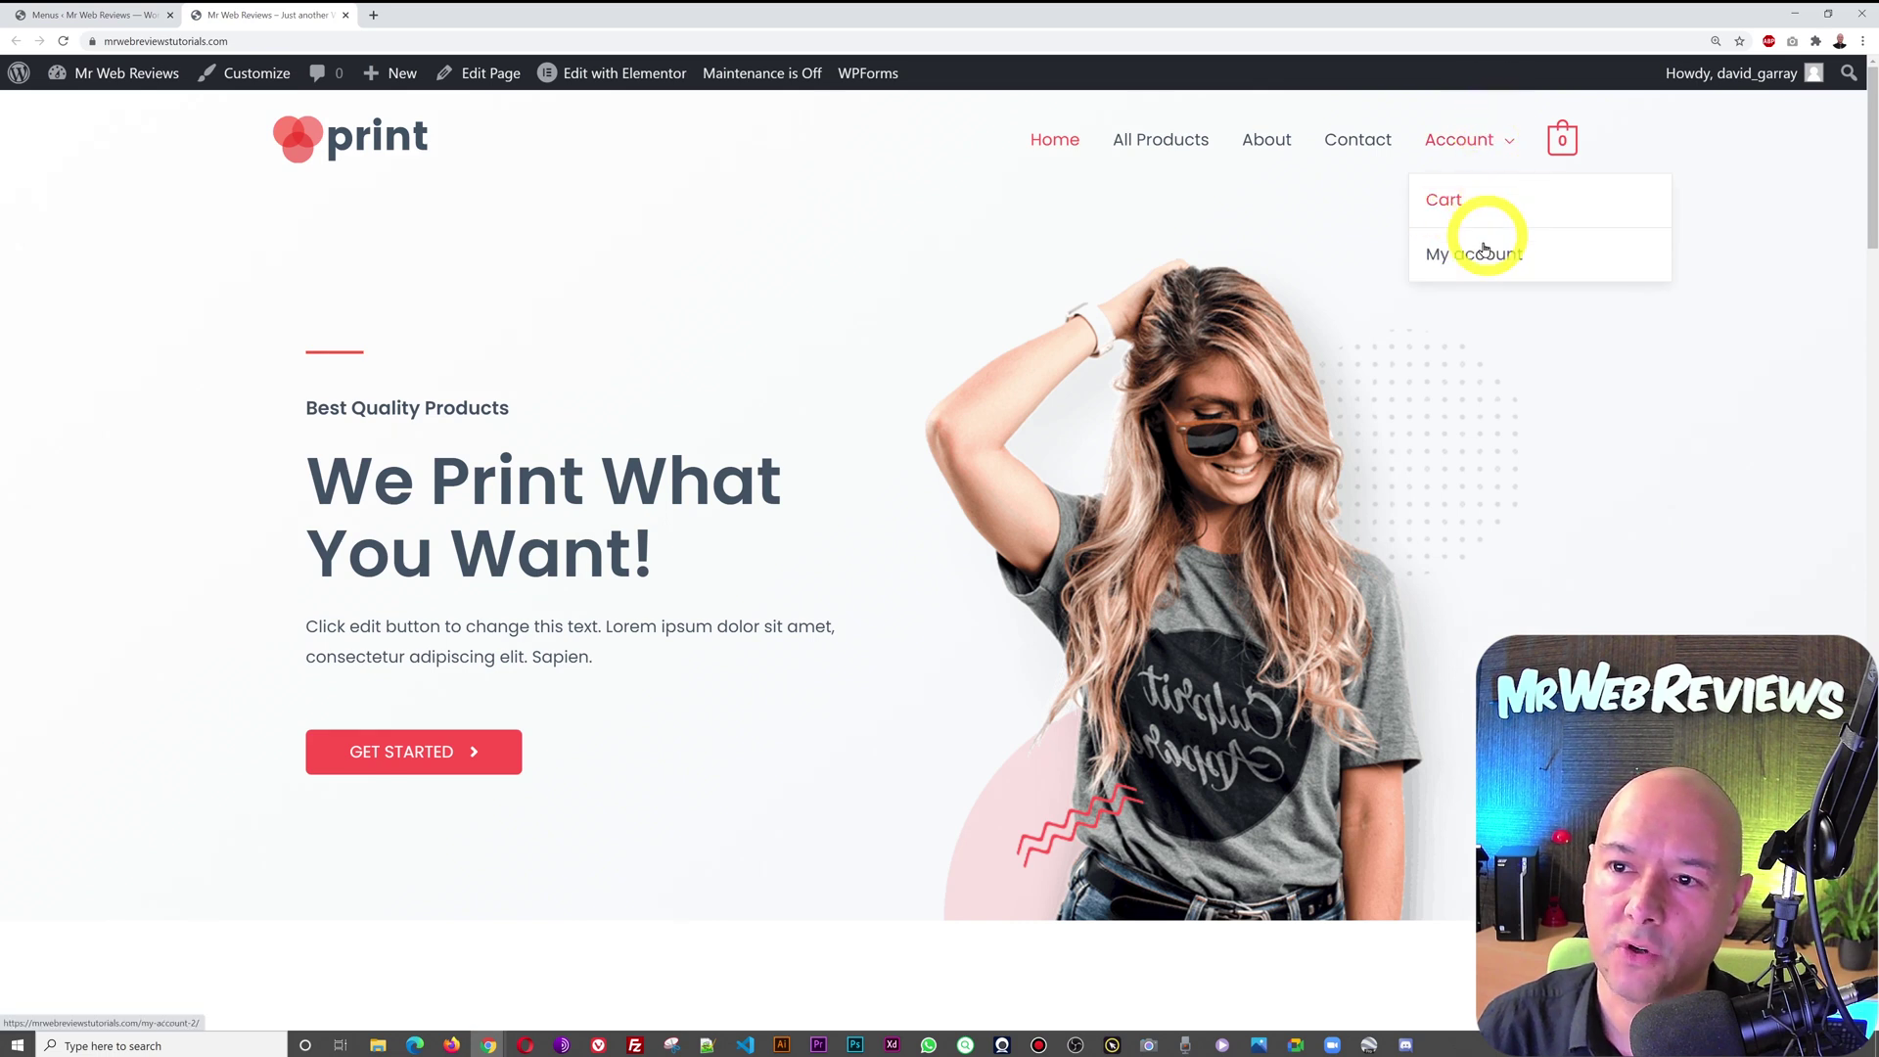
Nest My account one level deeper under Cart, save the menu, and check the nested submenu on the live site
{"action": "left_click", "coordinate": [110, 15]}
{"action": "scroll", "coordinate": [1110, 795], "scroll_direction": "down", "scroll_amount": 3}
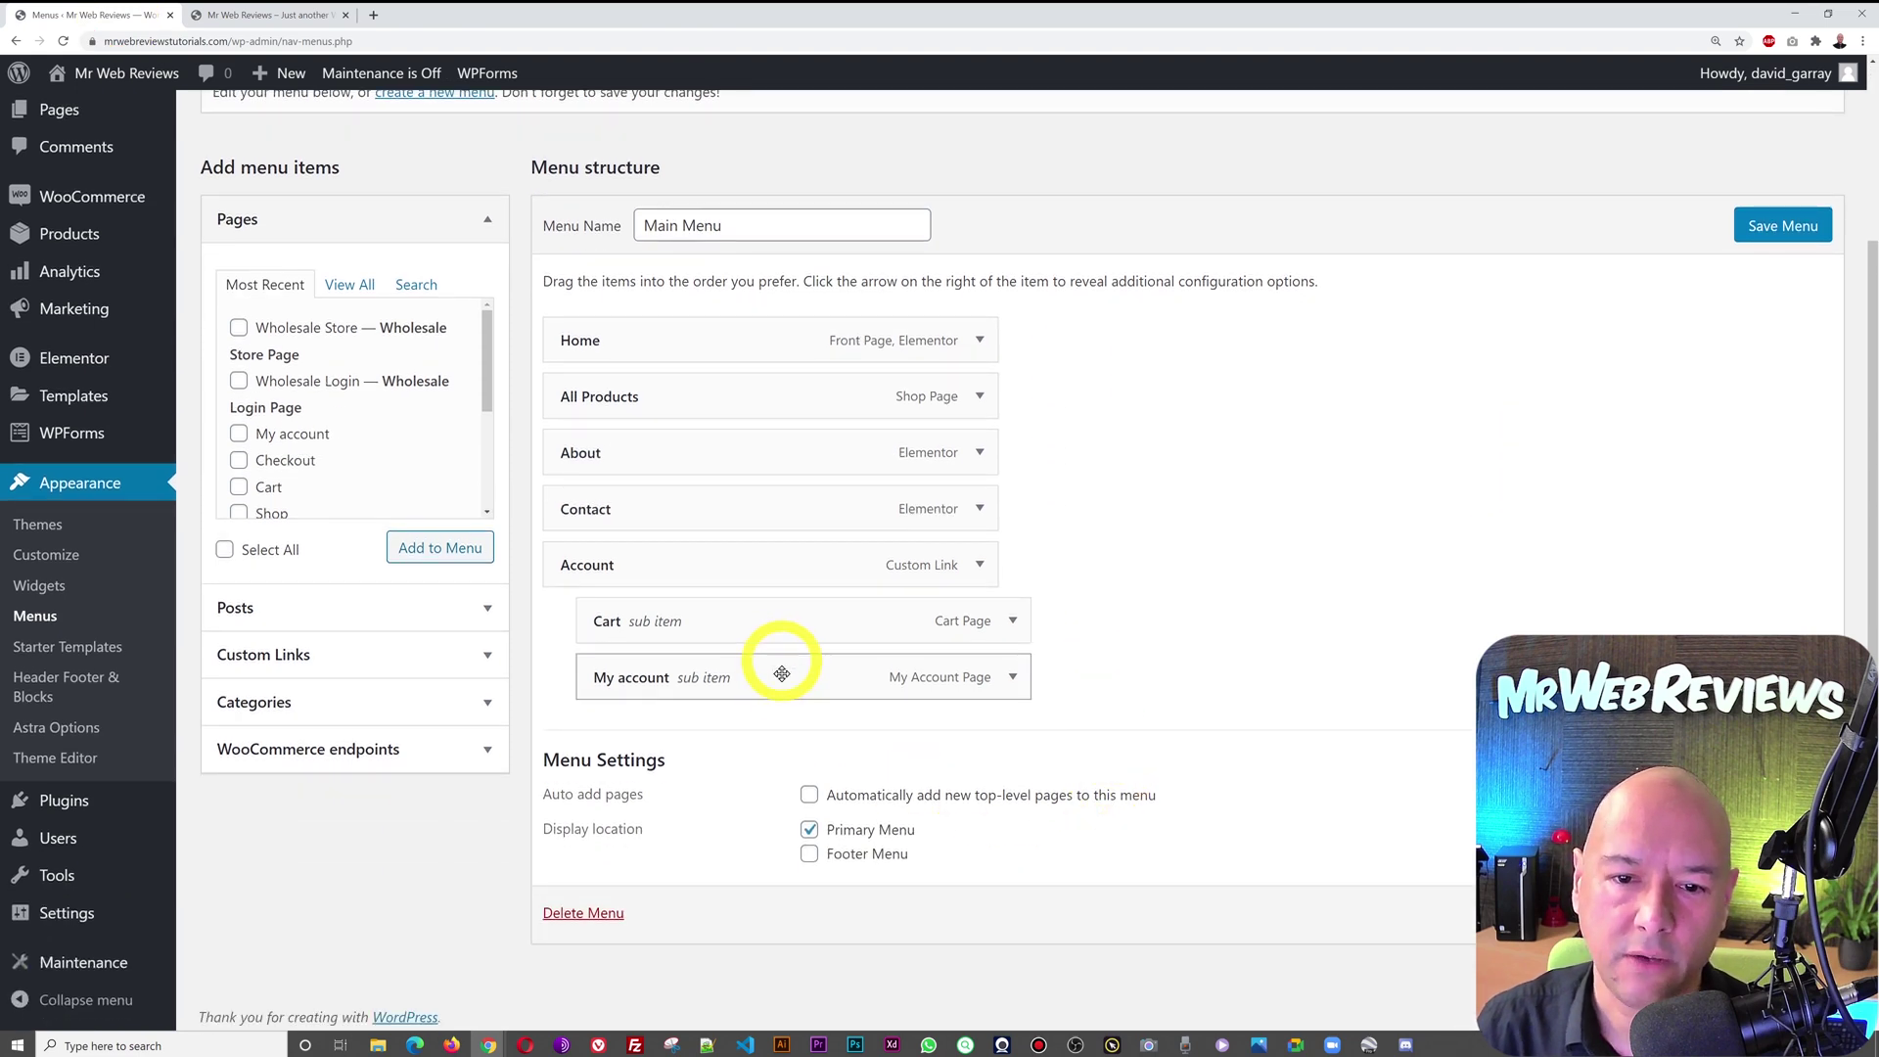
{"action": "left_click_drag", "start_coordinate": [785, 687], "coordinate": [826, 725]}
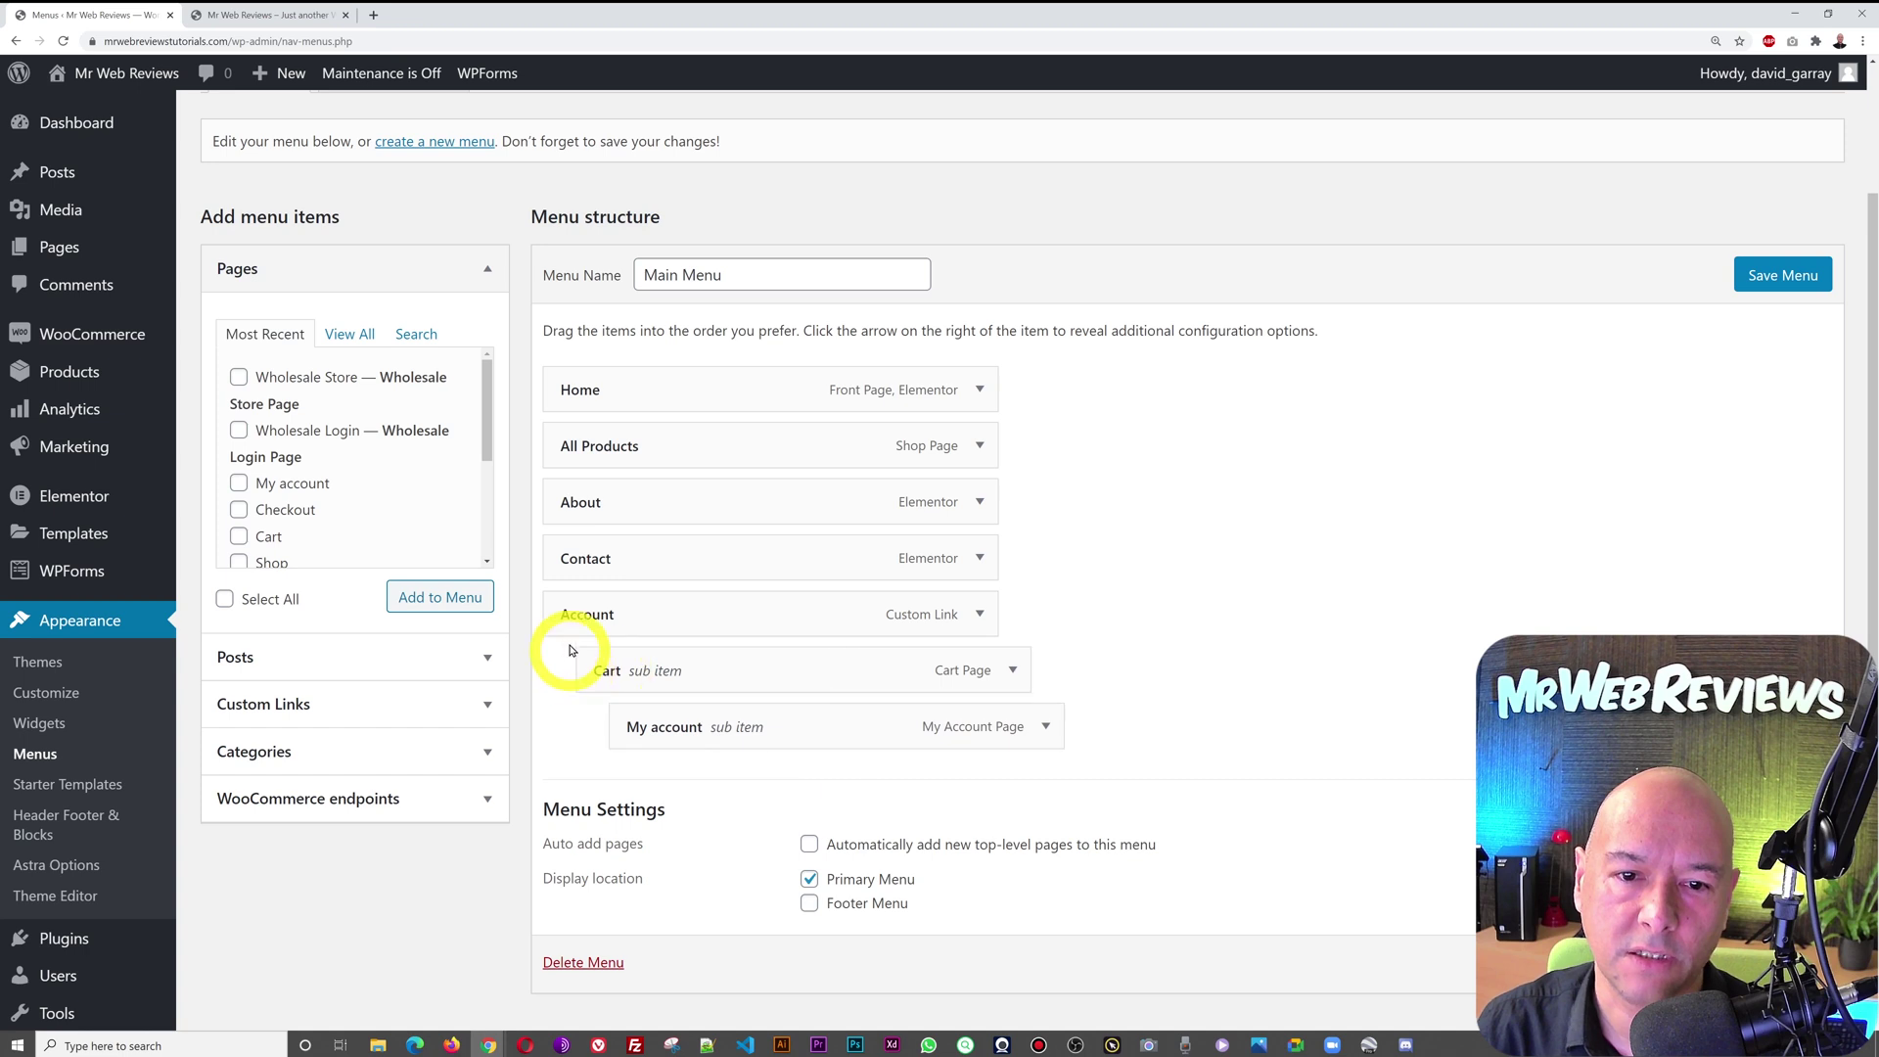
{"action": "mouse_move", "coordinate": [602, 709]}
{"action": "left_mouse_down"}
{"action": "mouse_move", "coordinate": [642, 743]}
{"action": "mouse_move", "coordinate": [616, 722]}
{"action": "left_mouse_up"}
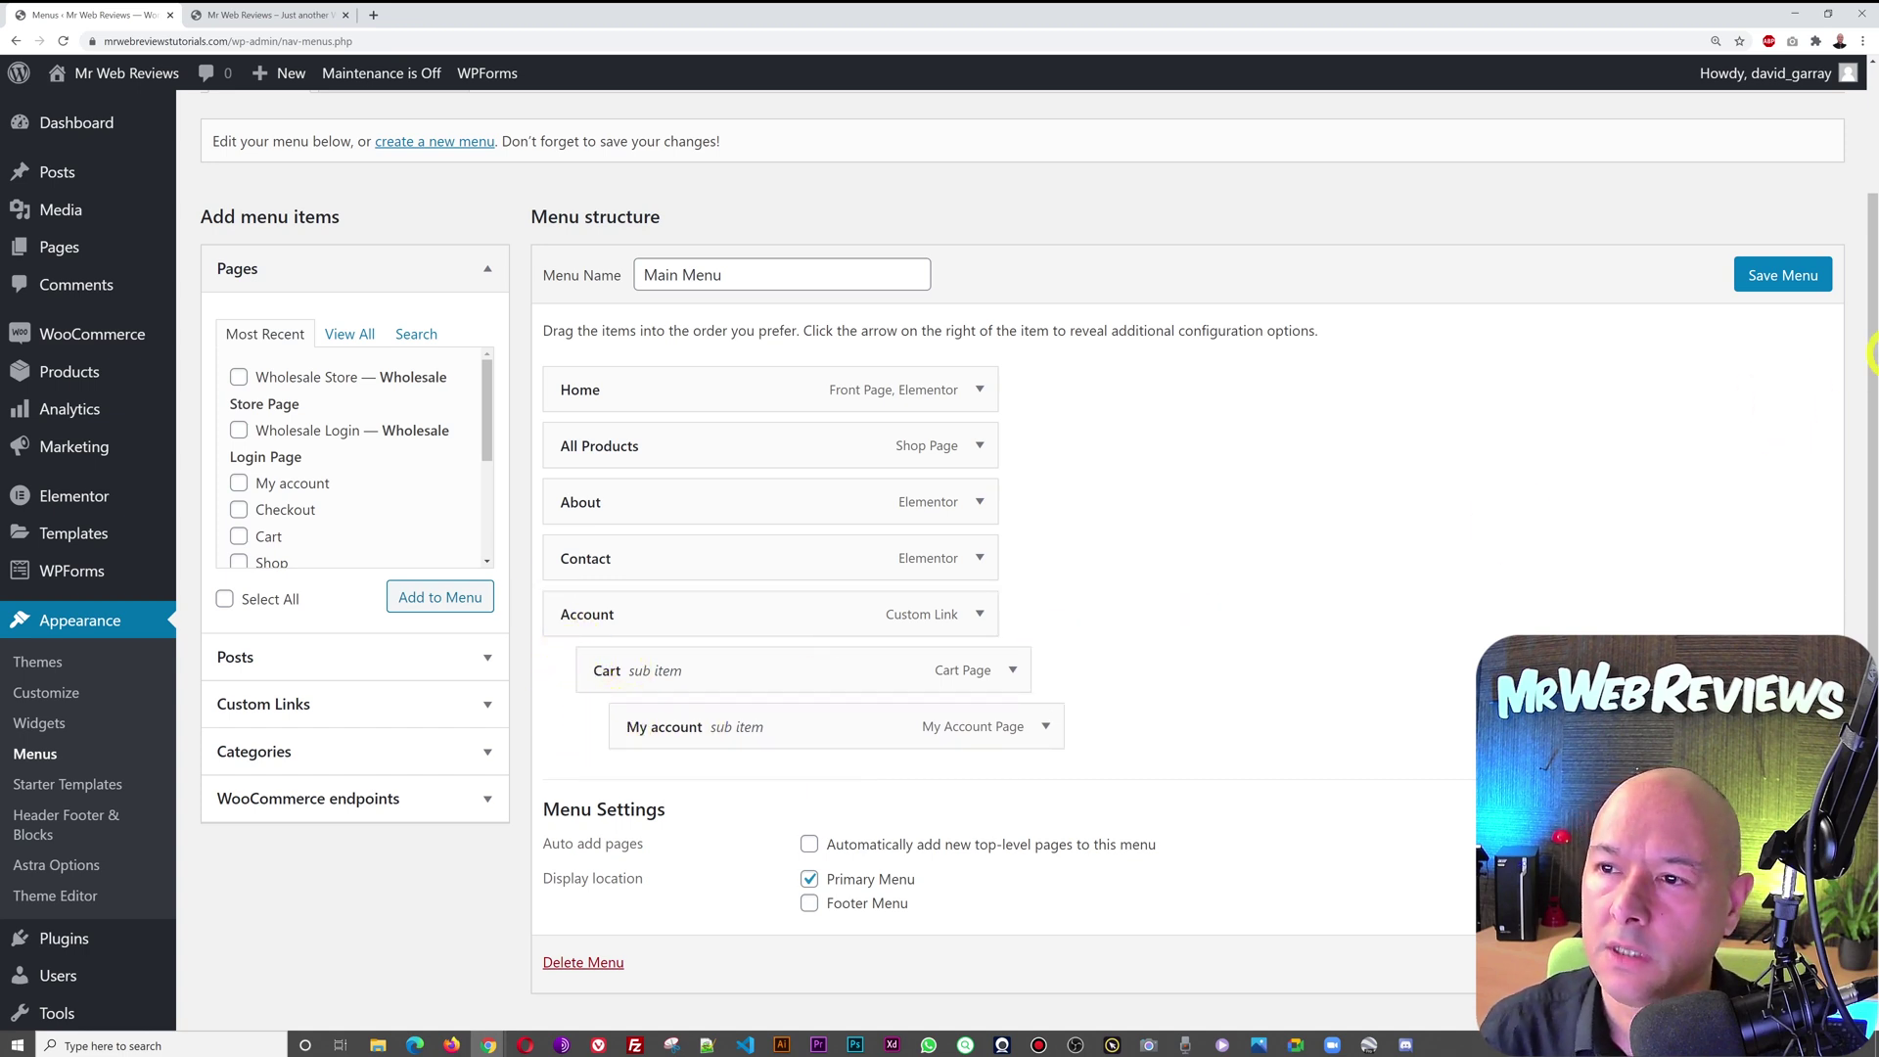
{"action": "left_click", "coordinate": [1813, 292]}
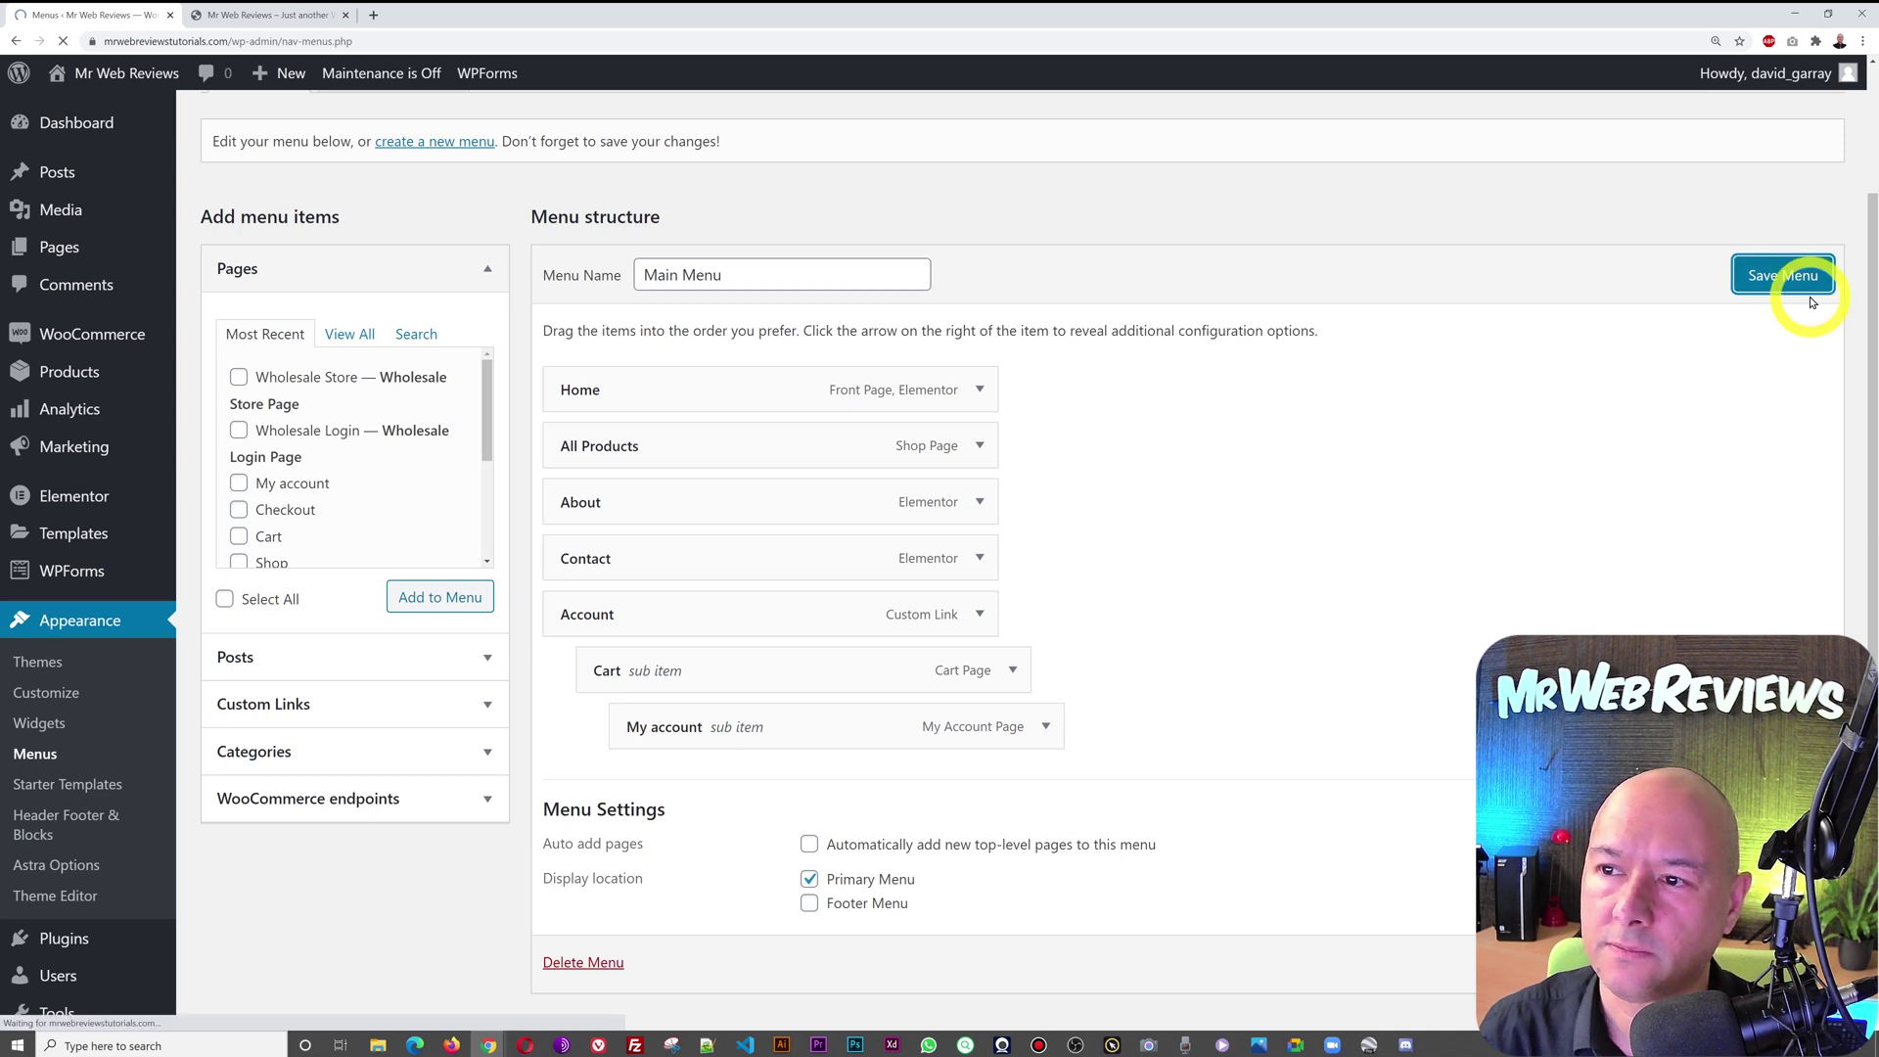
{"action": "left_click", "coordinate": [256, 14]}
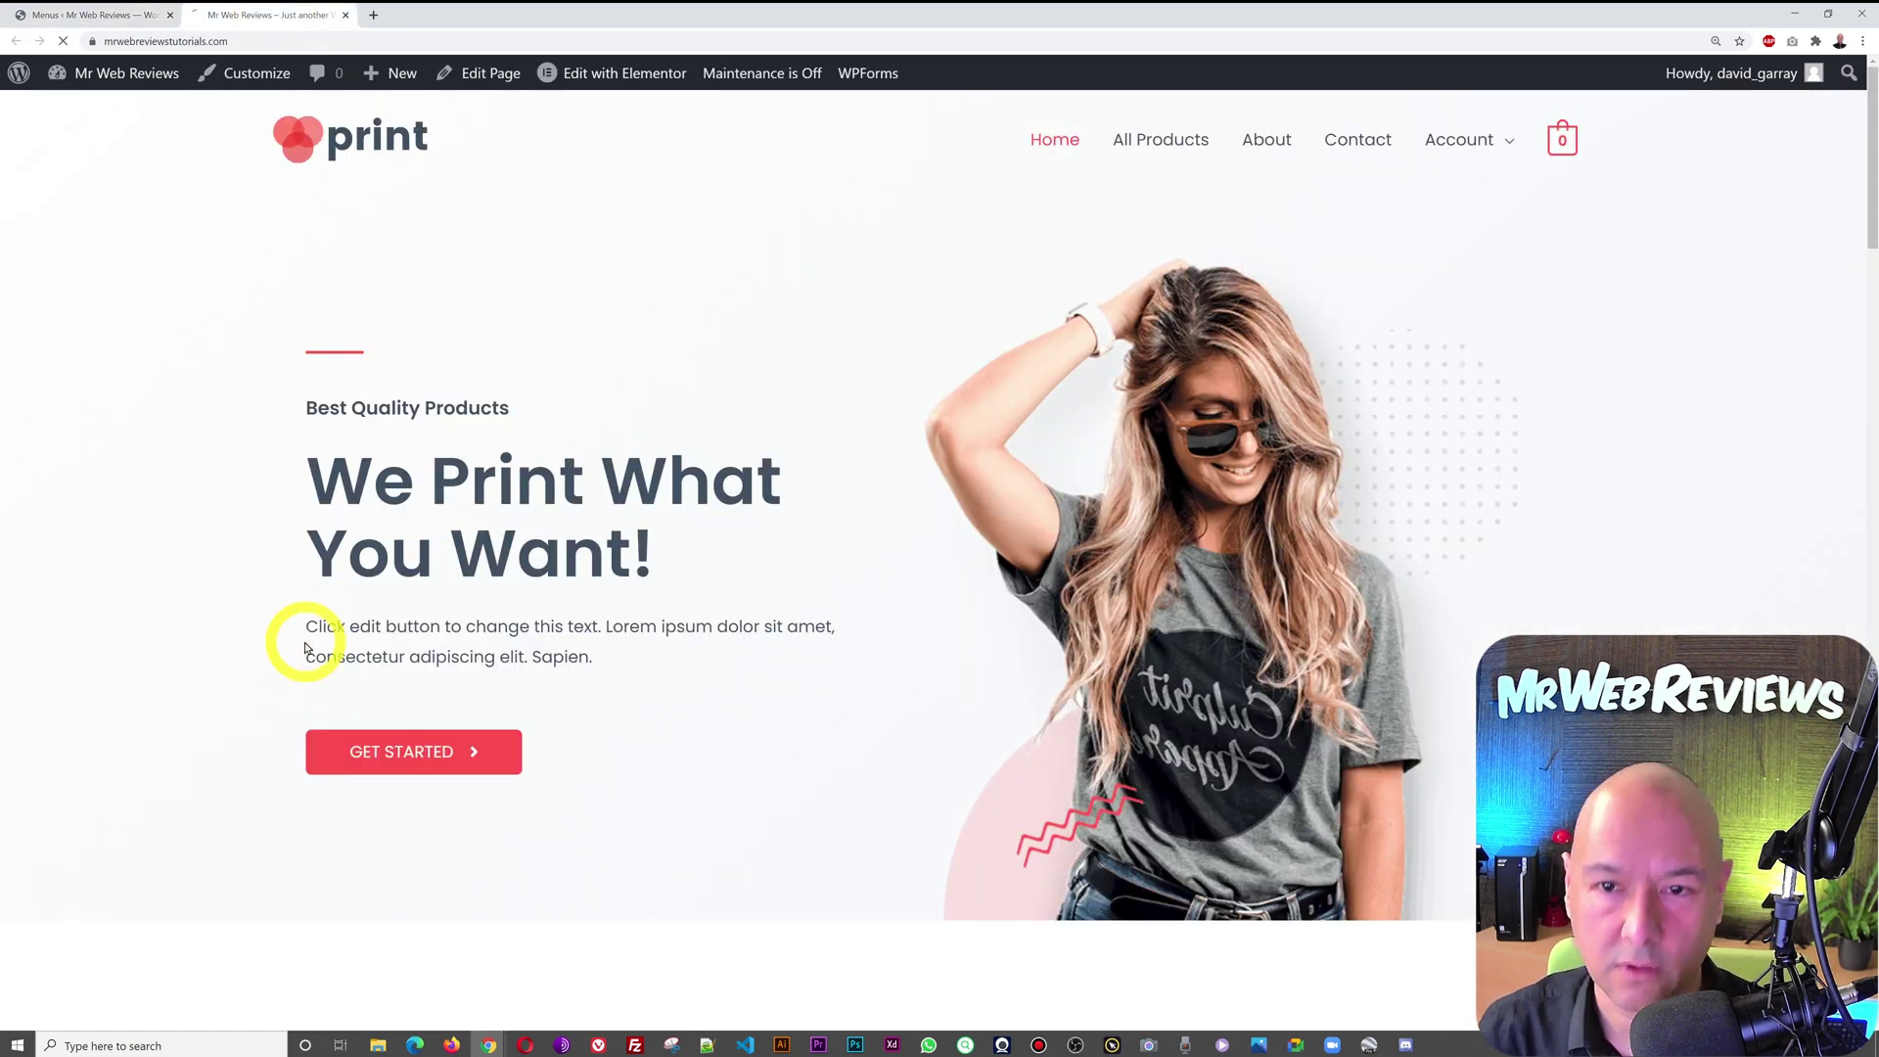
{"action": "mouse_move", "coordinate": [1476, 140]}
{"action": "mouse_move", "coordinate": [1473, 198]}
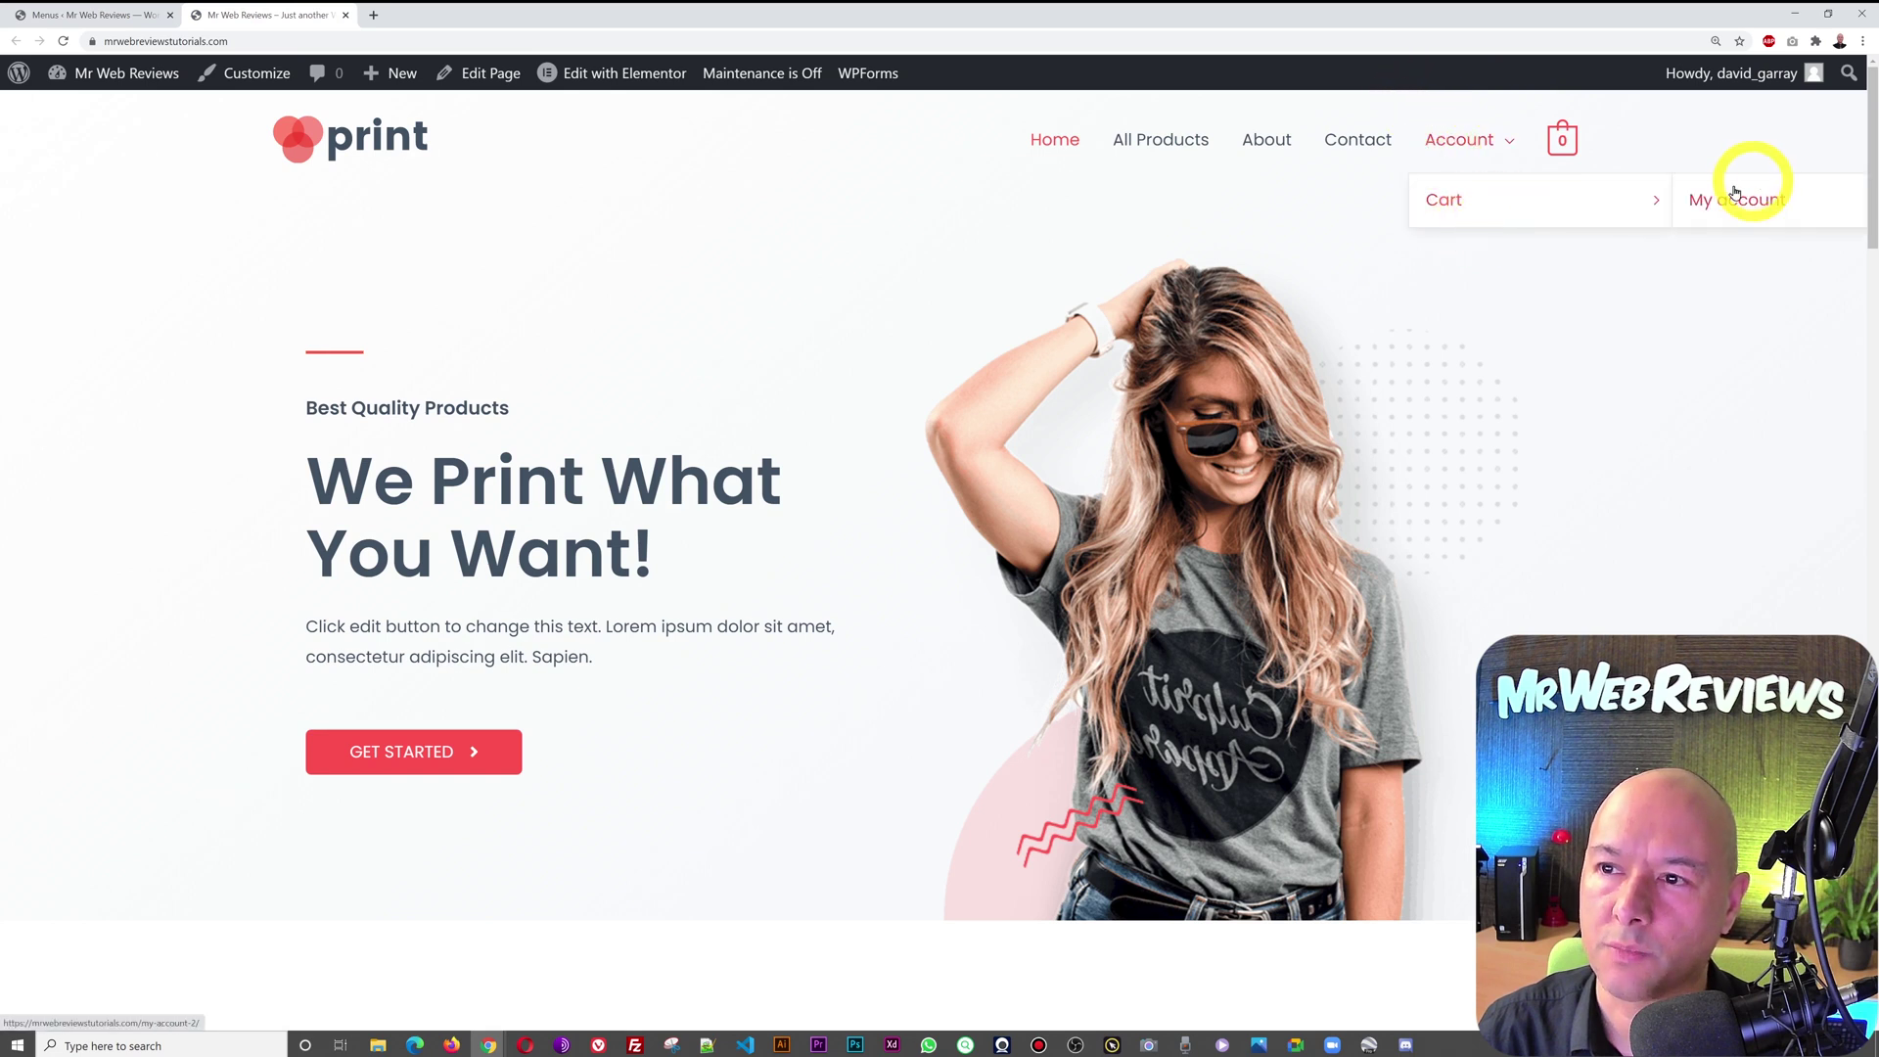
Make My account a top-level item at the end of Main Menu, save, and check the navigation on the refreshed site
{"action": "left_click", "coordinate": [105, 24]}
{"action": "scroll", "coordinate": [891, 841], "scroll_direction": "down", "scroll_amount": 1}
{"action": "left_click_drag", "start_coordinate": [885, 832], "coordinate": [826, 839]}
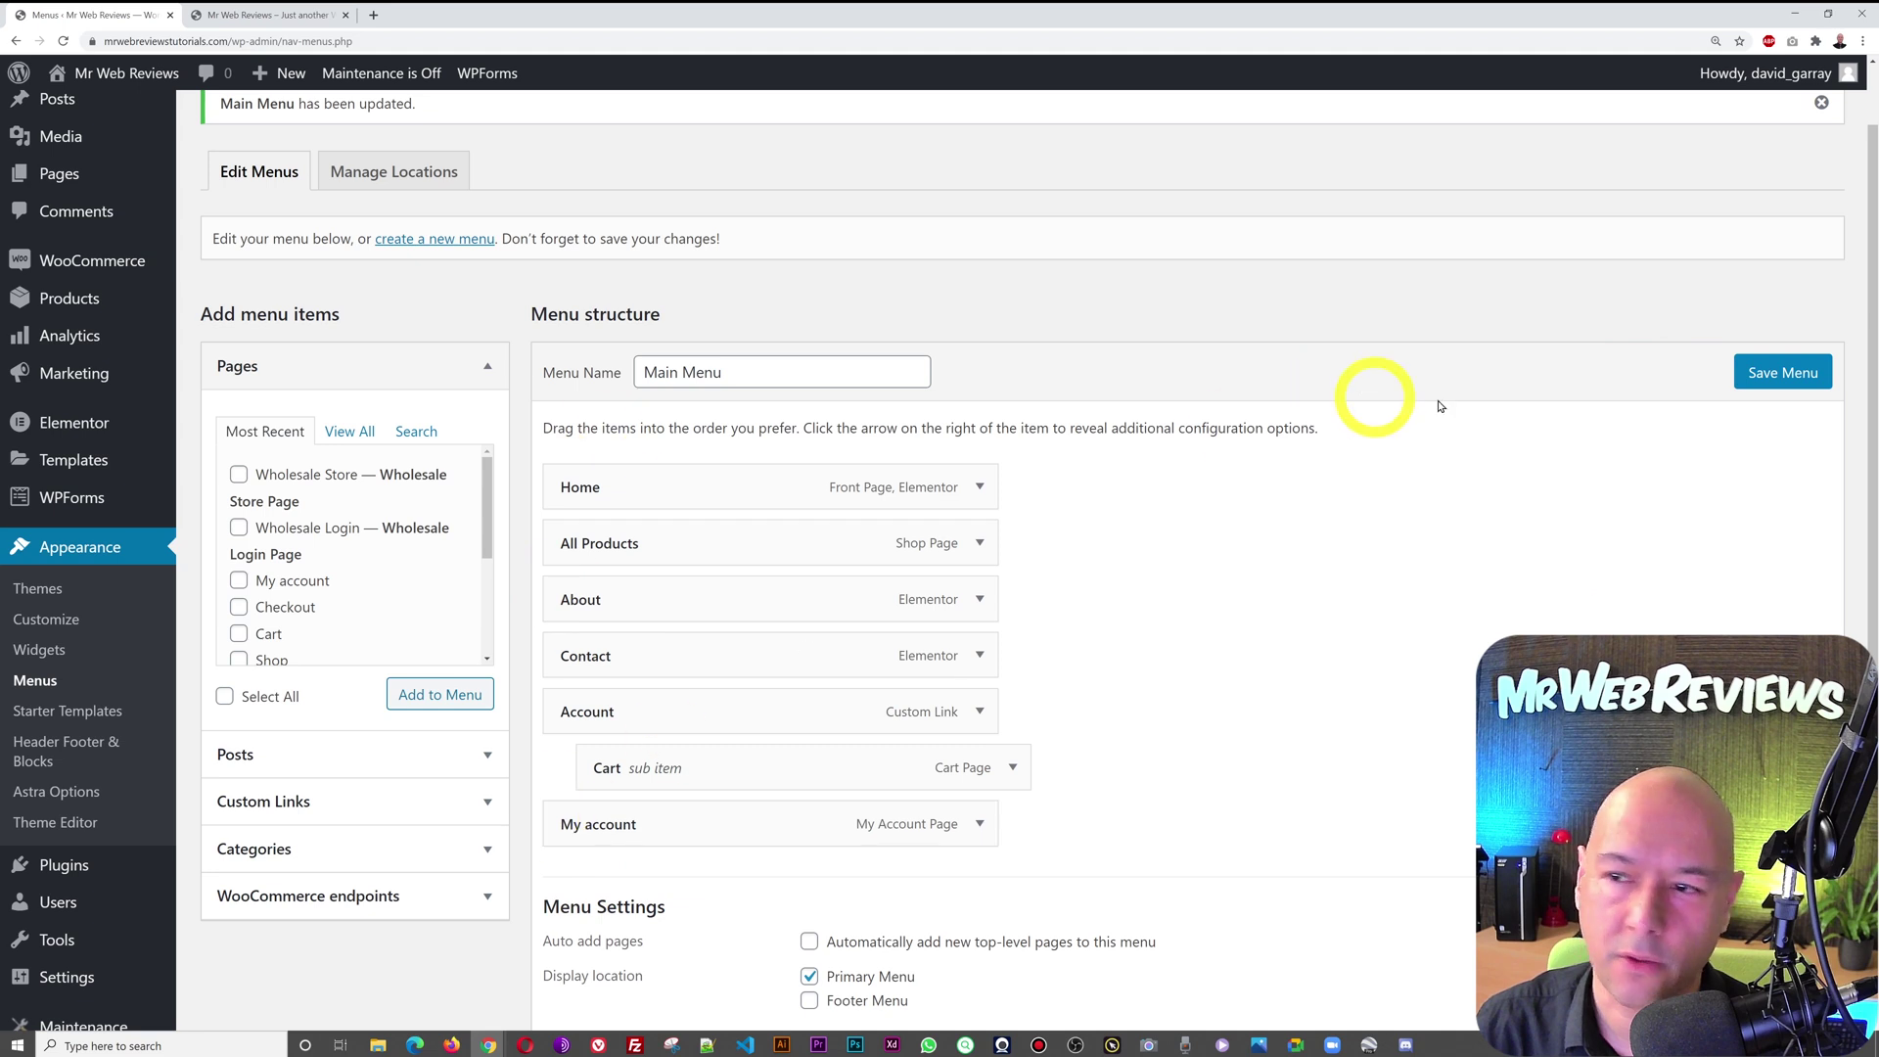
{"action": "left_click", "coordinate": [1799, 371]}
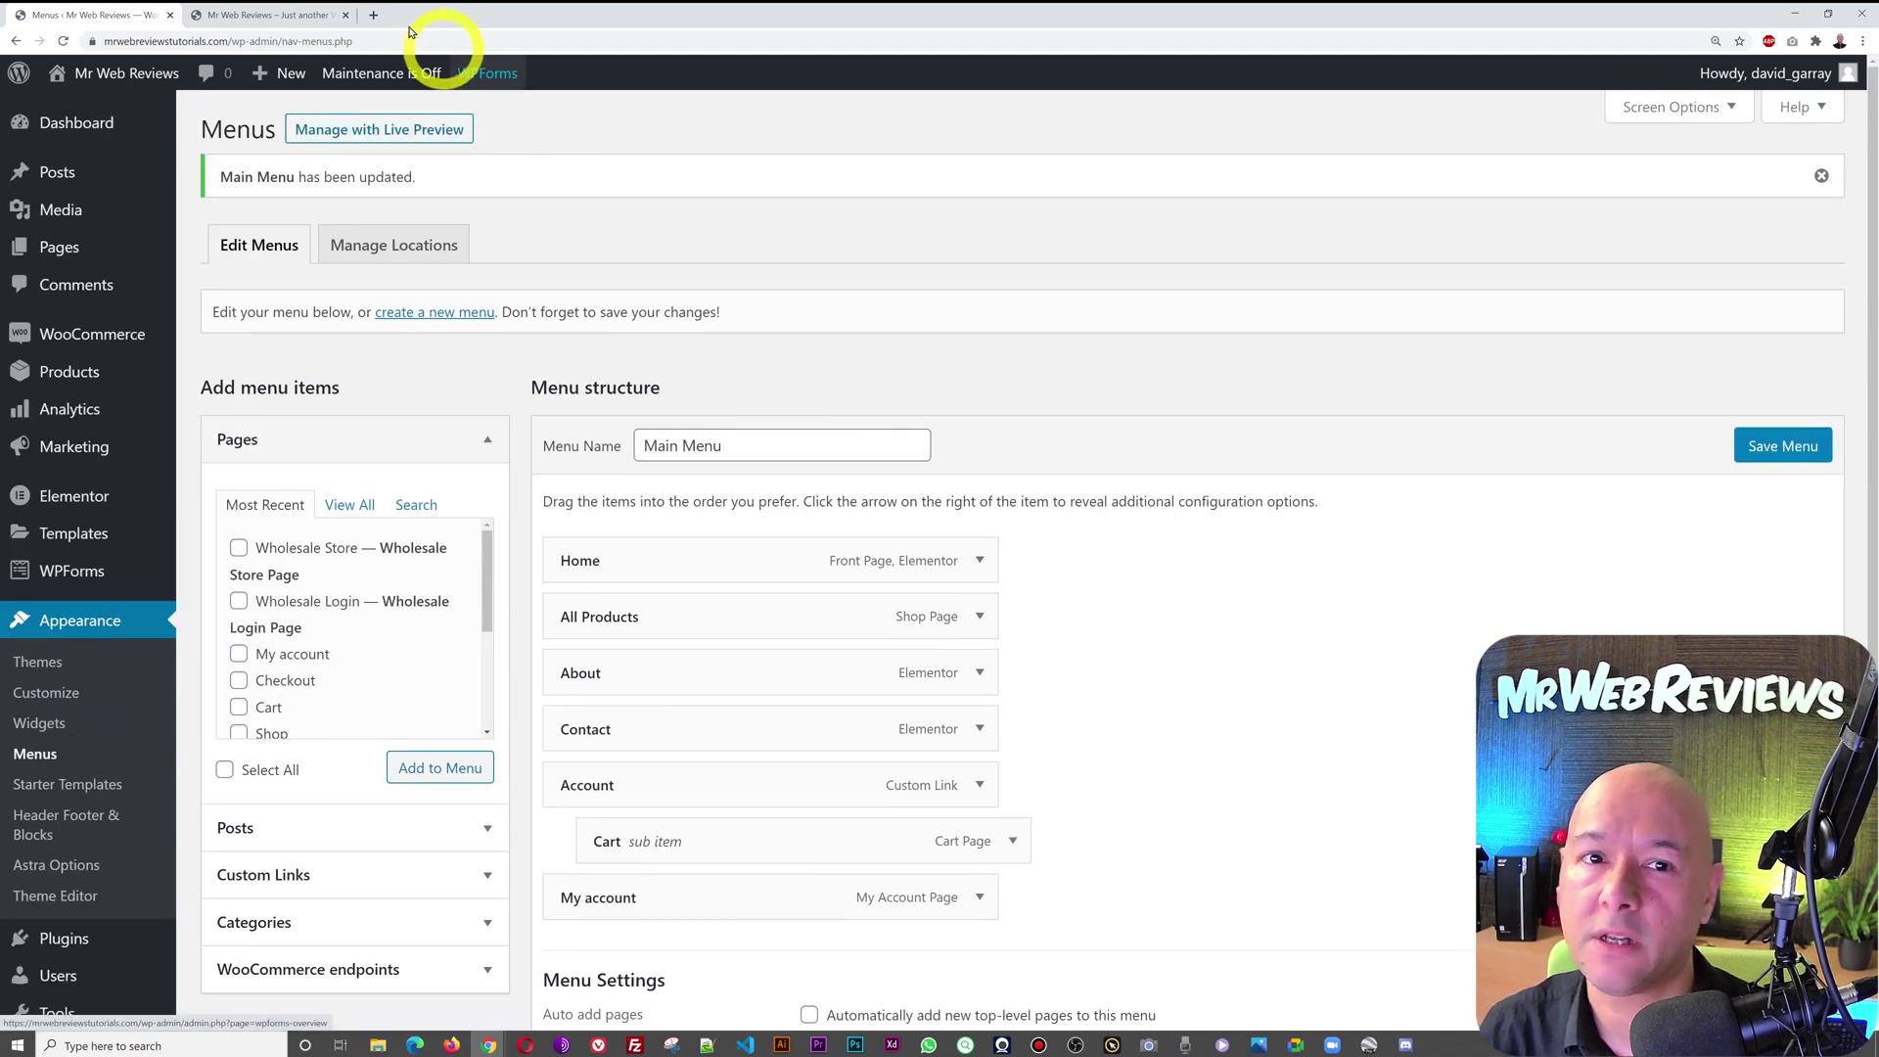
{"action": "left_click", "coordinate": [266, 15]}
{"action": "key", "text": "F5"}
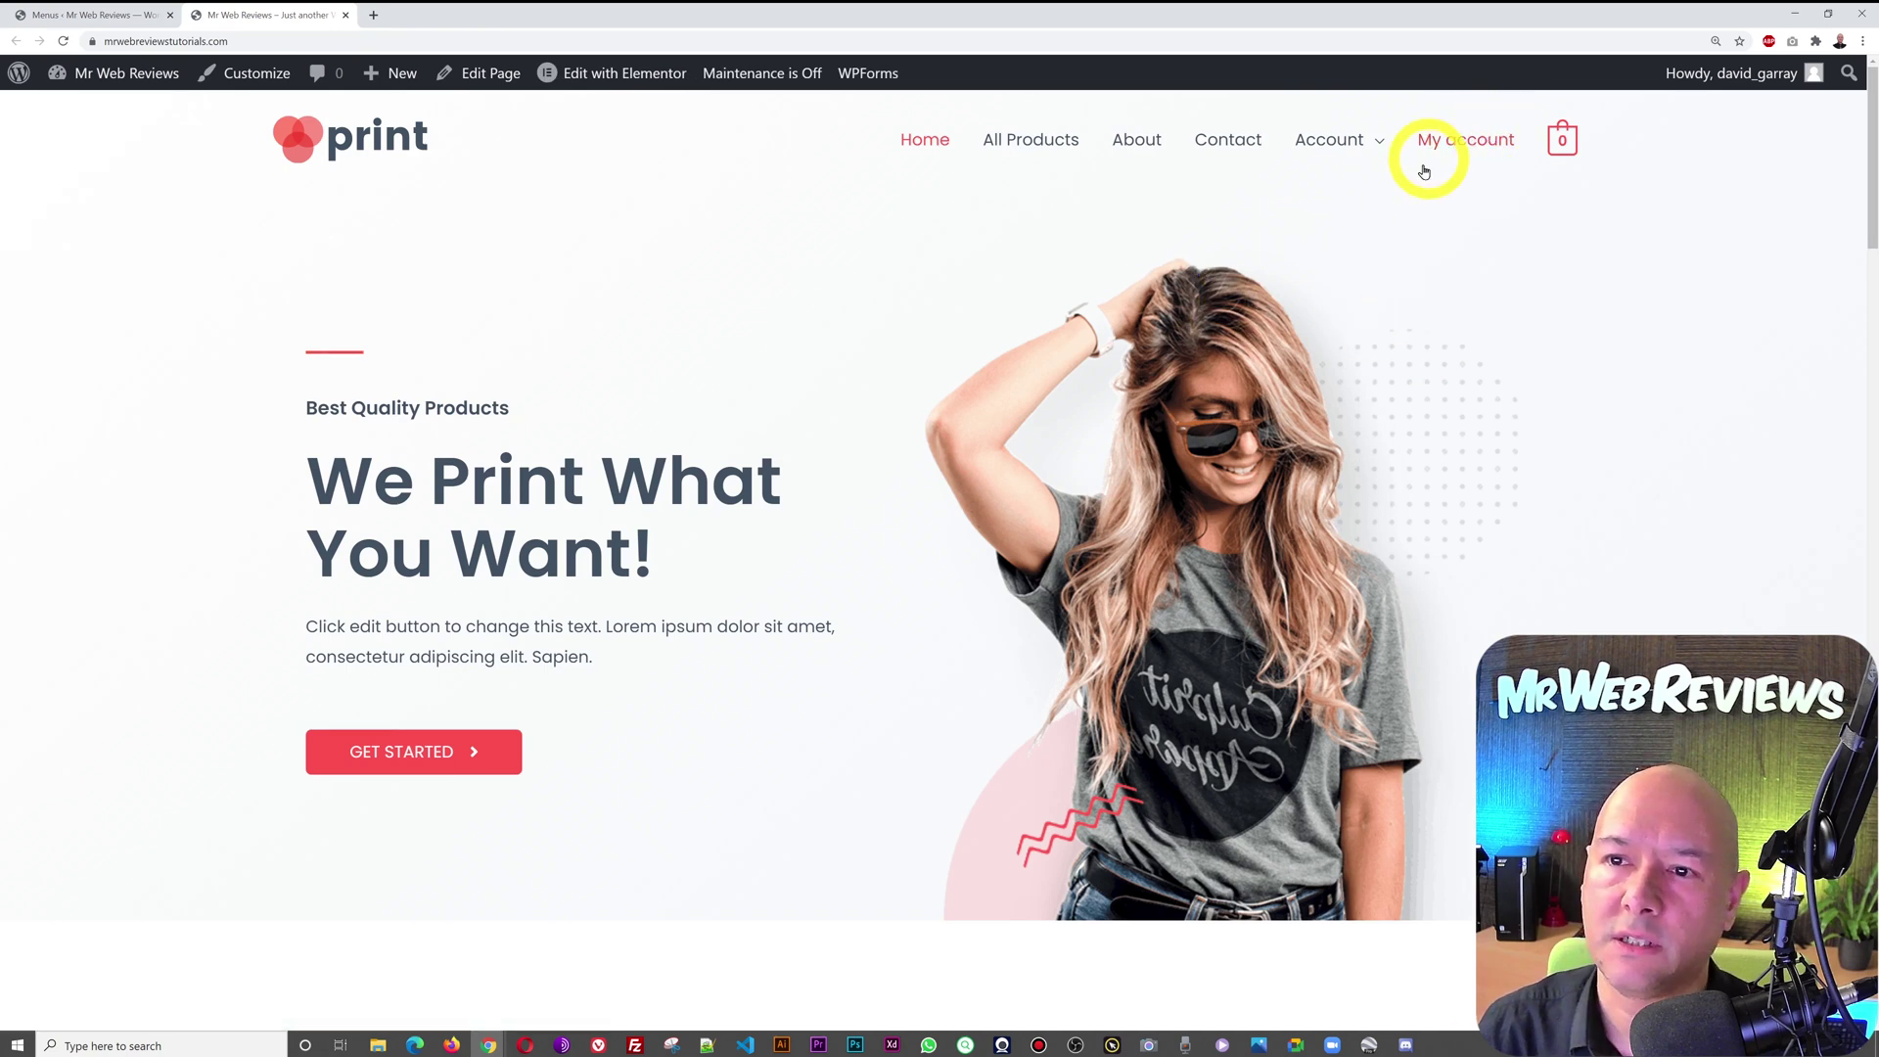
{"action": "mouse_move", "coordinate": [1331, 132]}
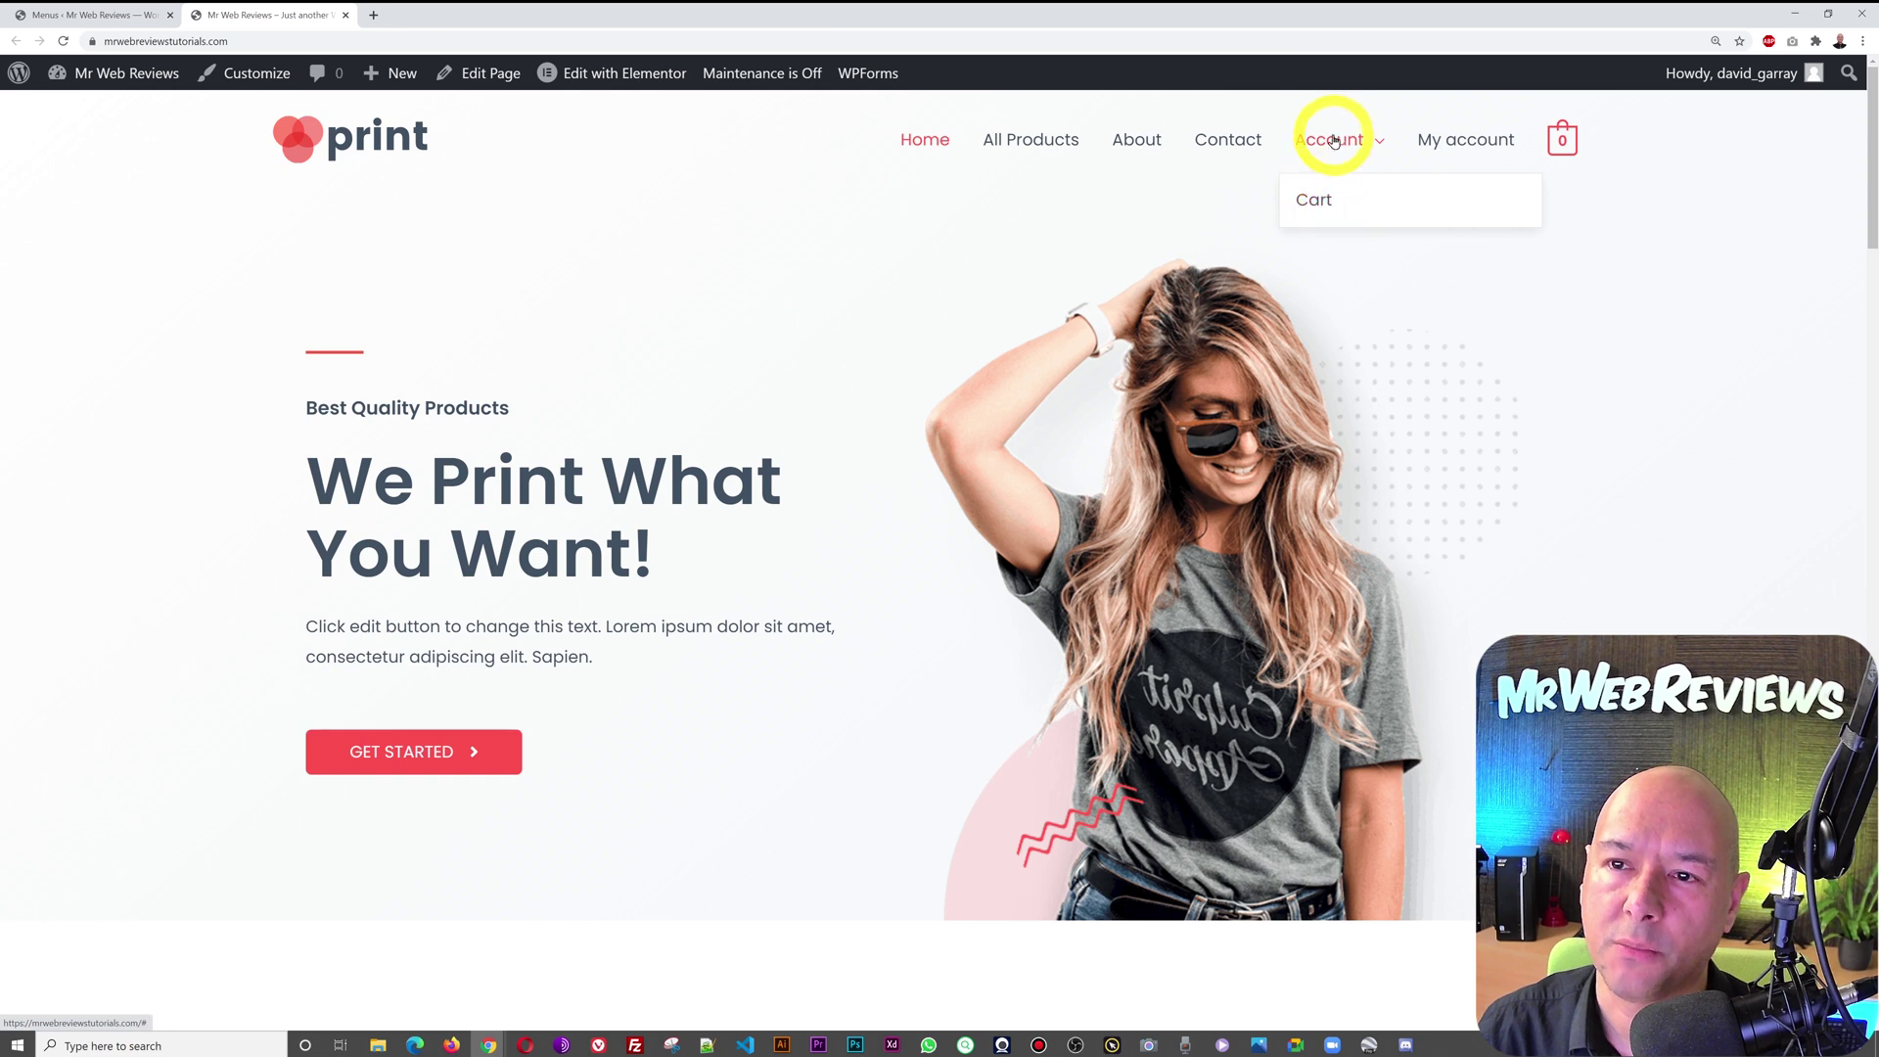
Place My account as a sub item of Account above Cart, save the menu, and check it on the refreshed site
{"action": "left_click", "coordinate": [117, 22]}
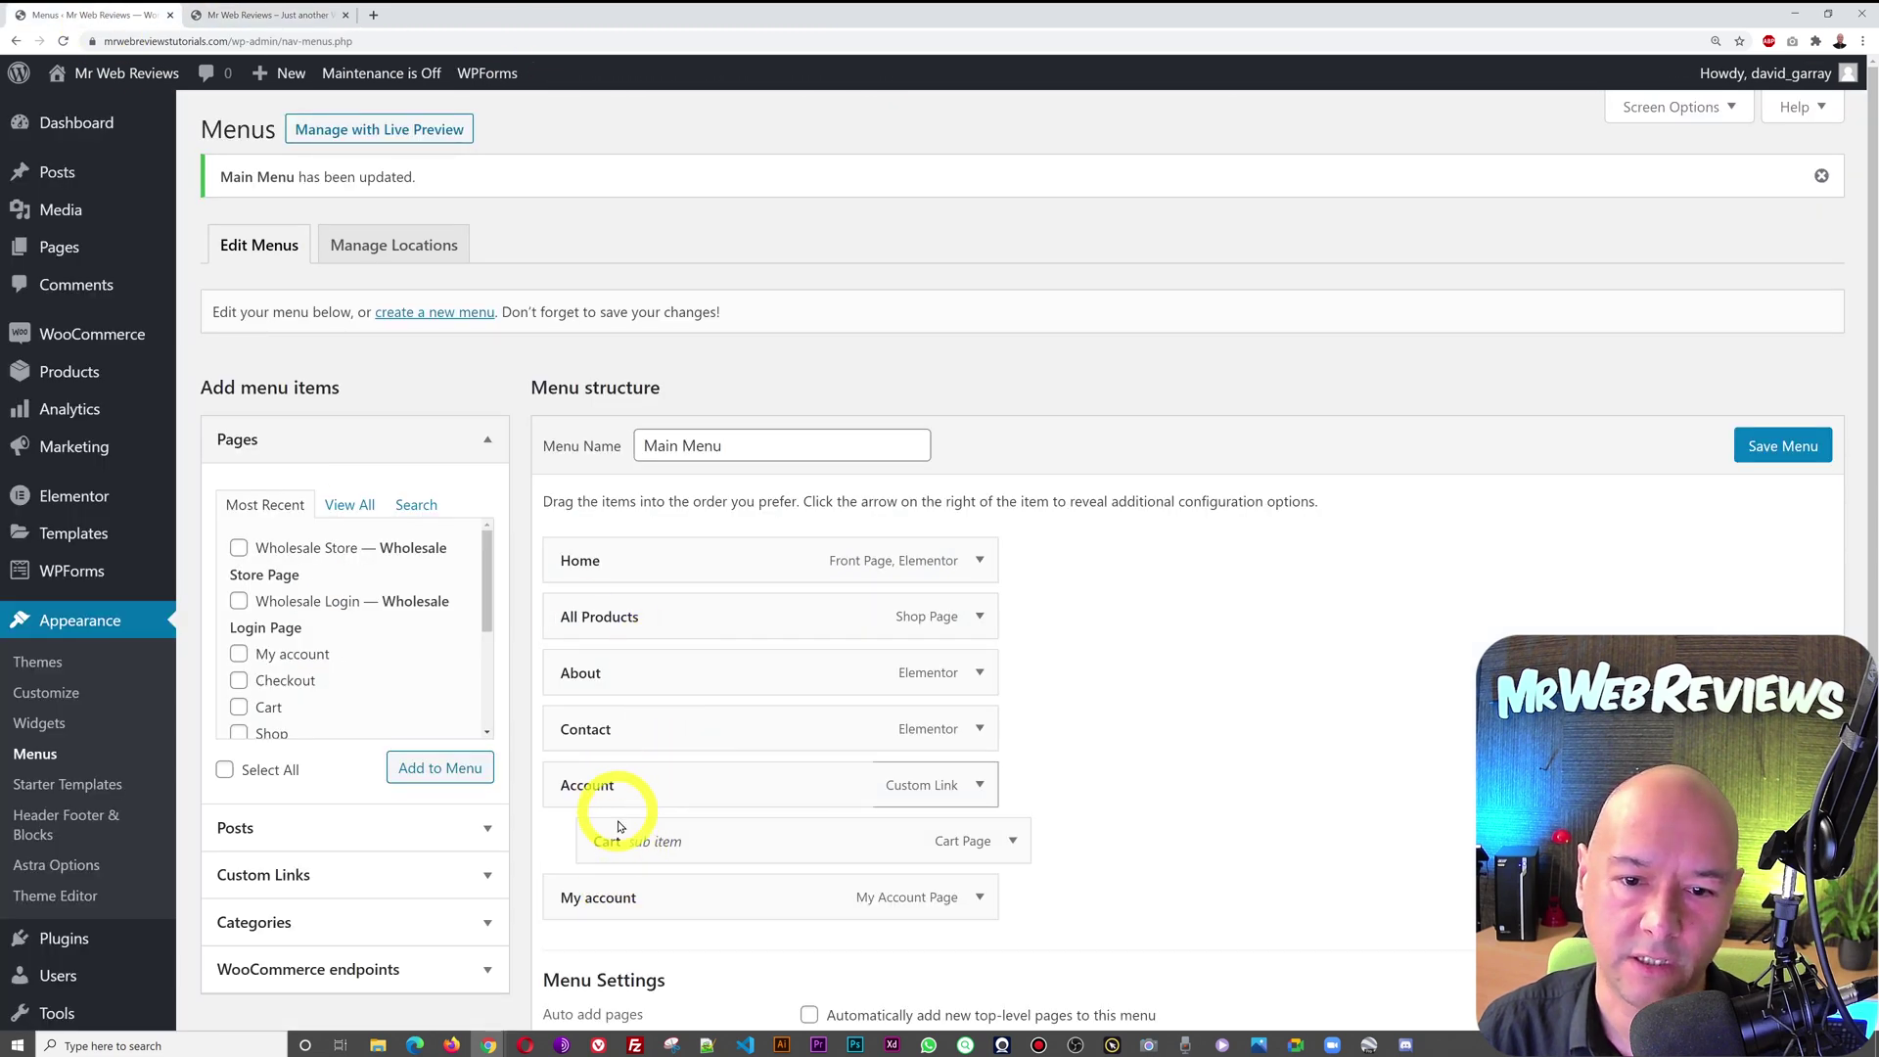
{"action": "left_click_drag", "start_coordinate": [797, 908], "coordinate": [826, 858]}
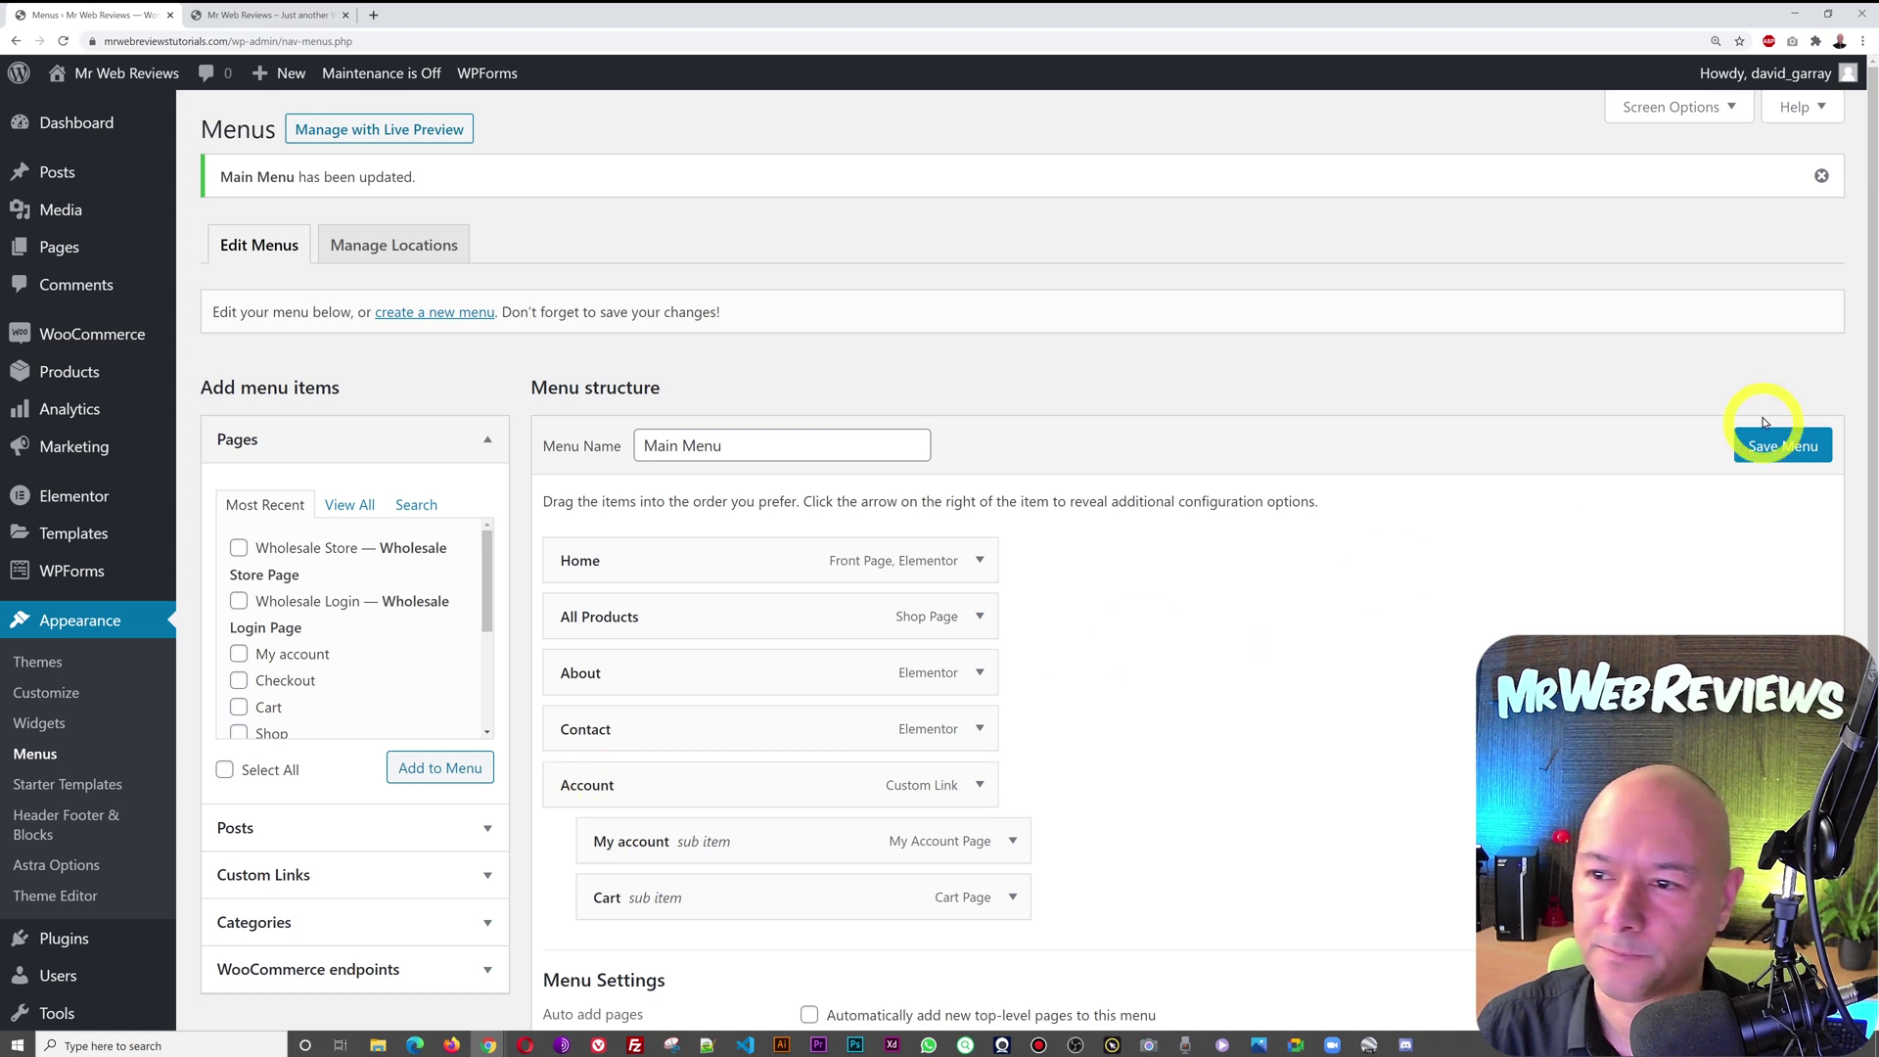
{"action": "left_click", "coordinate": [1772, 448]}
{"action": "left_click", "coordinate": [251, 15]}
{"action": "key", "text": "F5"}
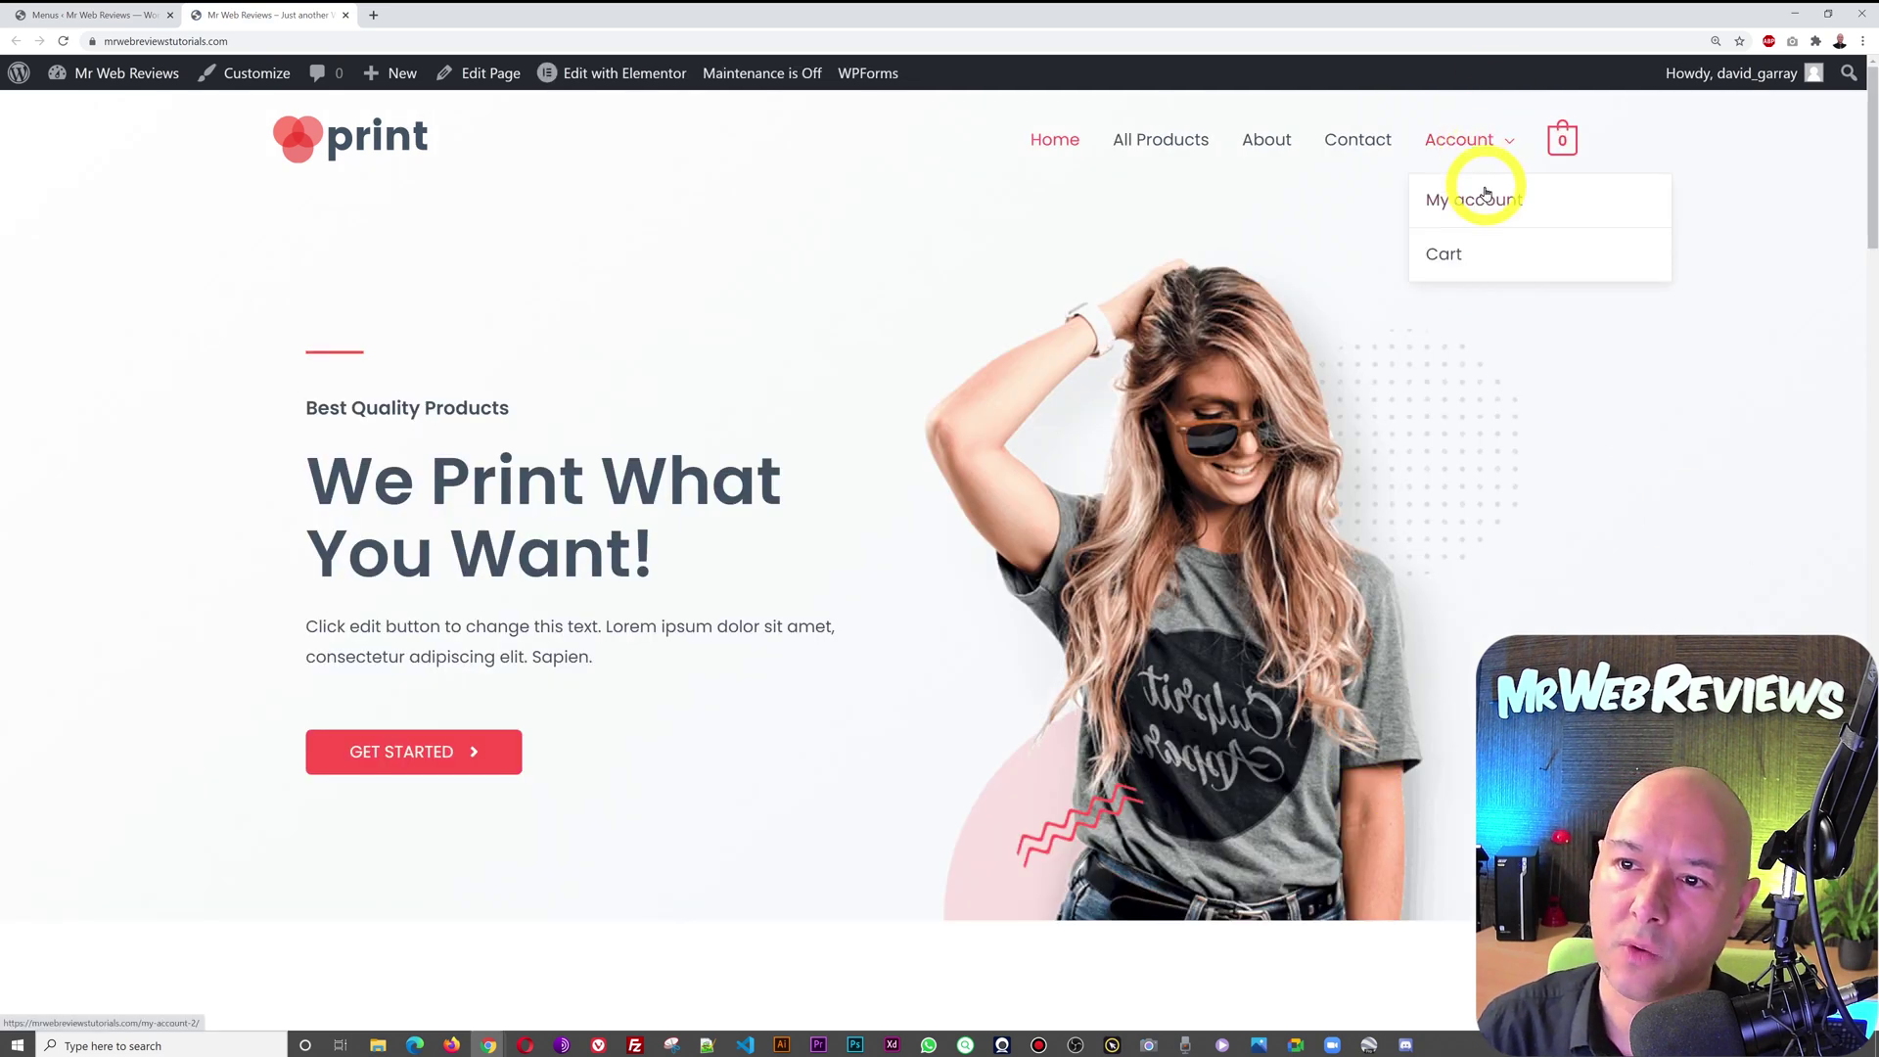
Return to the menu editor and outline the Add menu items area with an on-screen annotation rectangle
{"action": "left_click", "coordinate": [93, 14]}
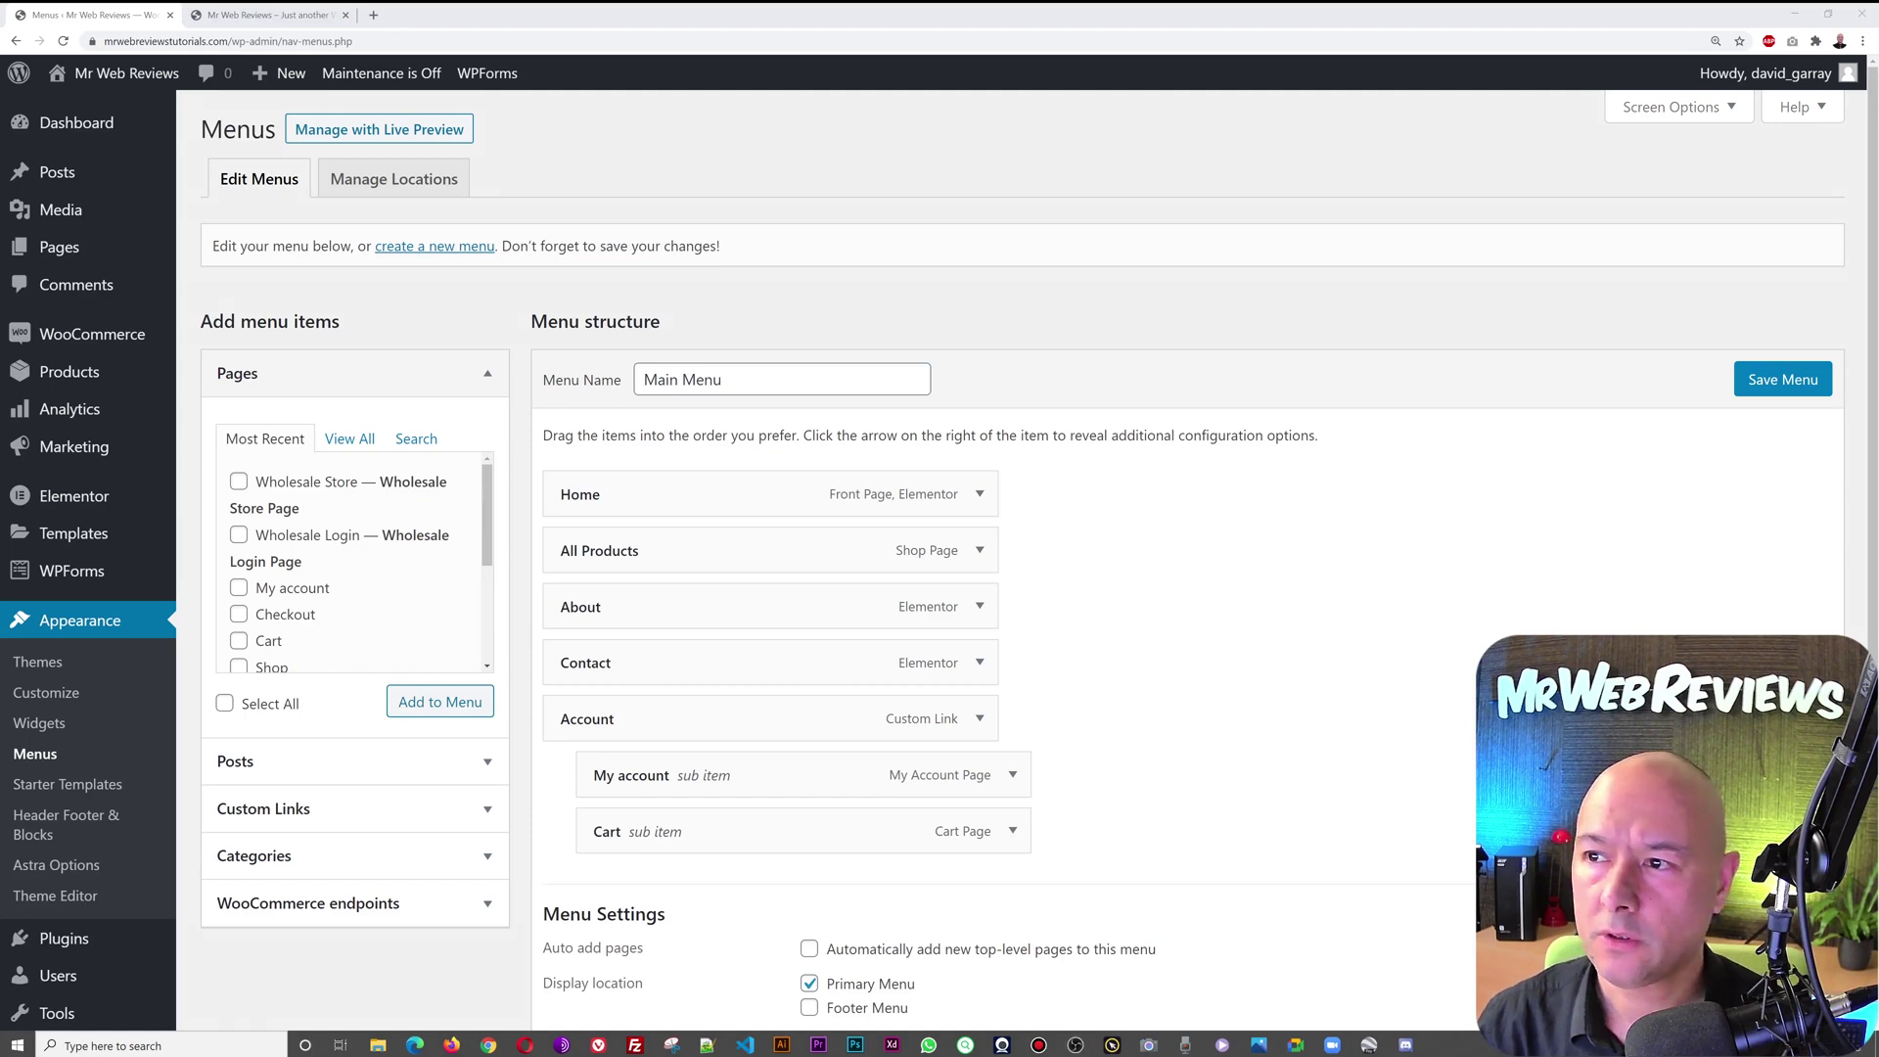
{"action": "right_click", "coordinate": [1066, 334]}
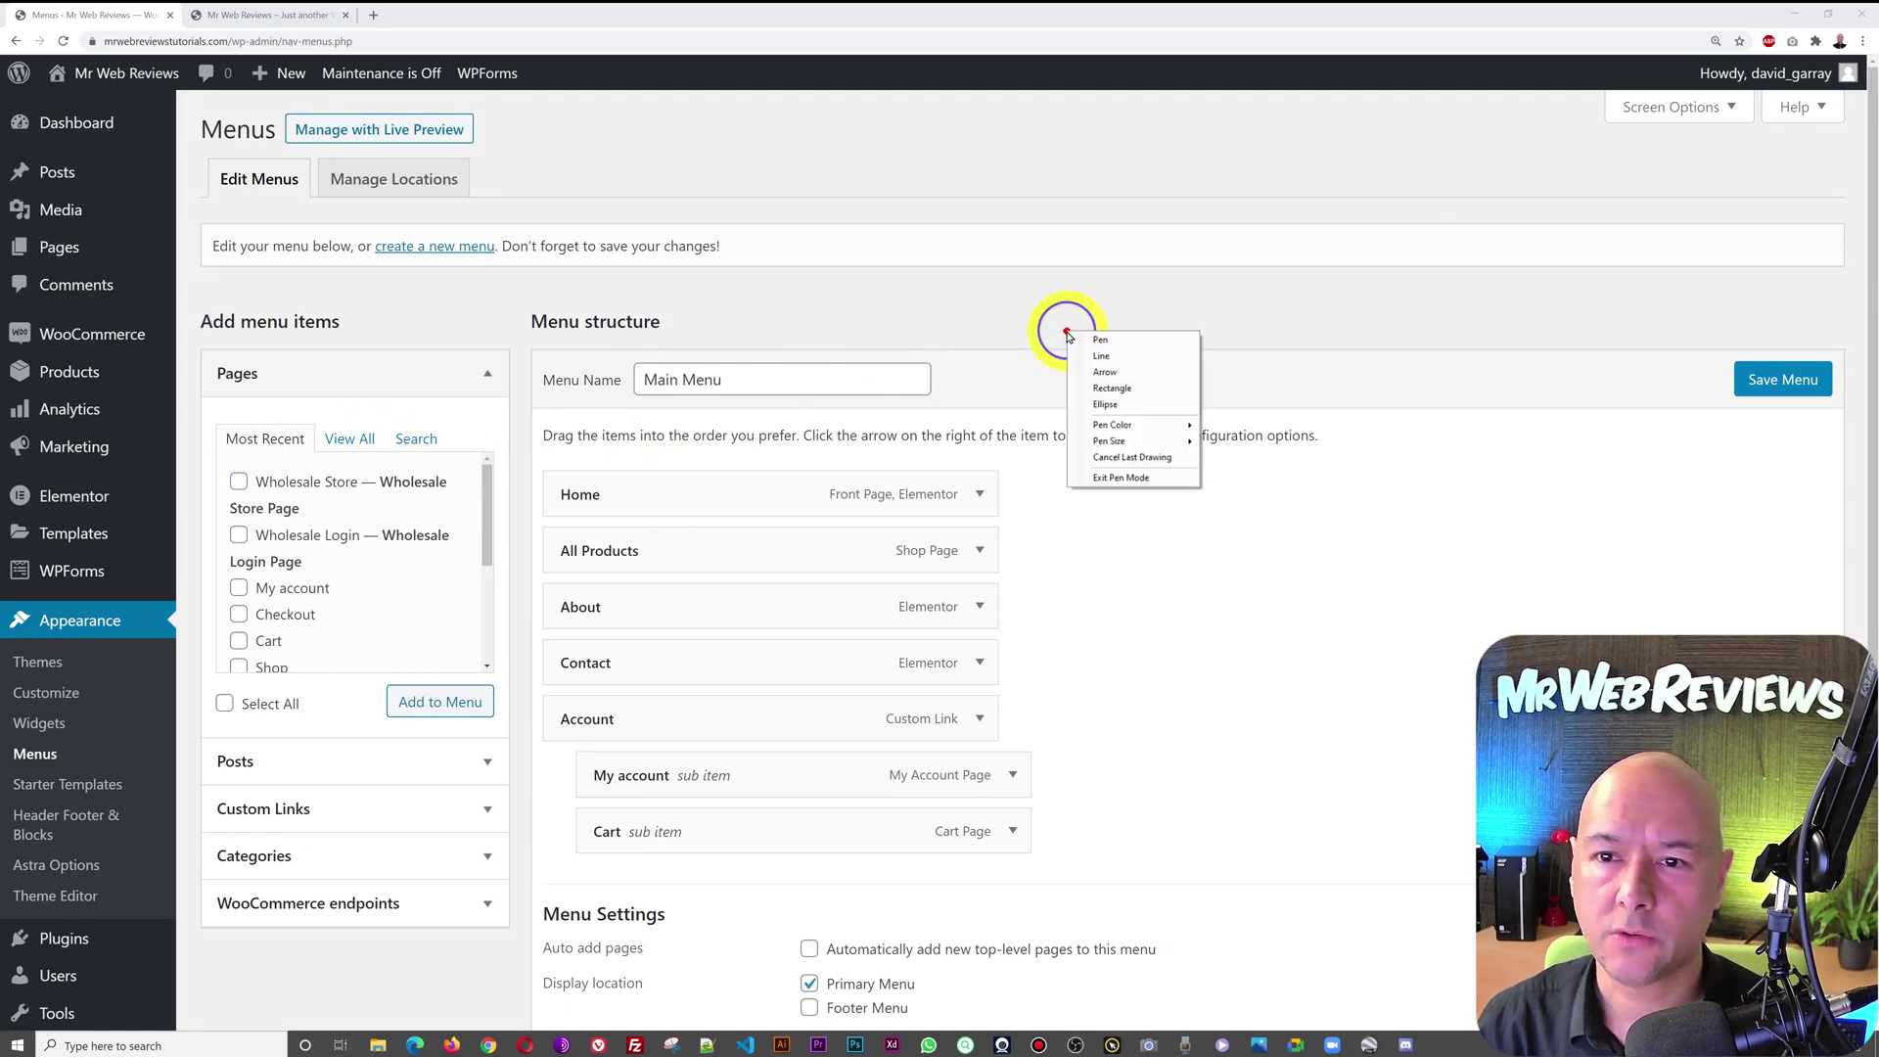
{"action": "left_click", "coordinate": [1154, 389]}
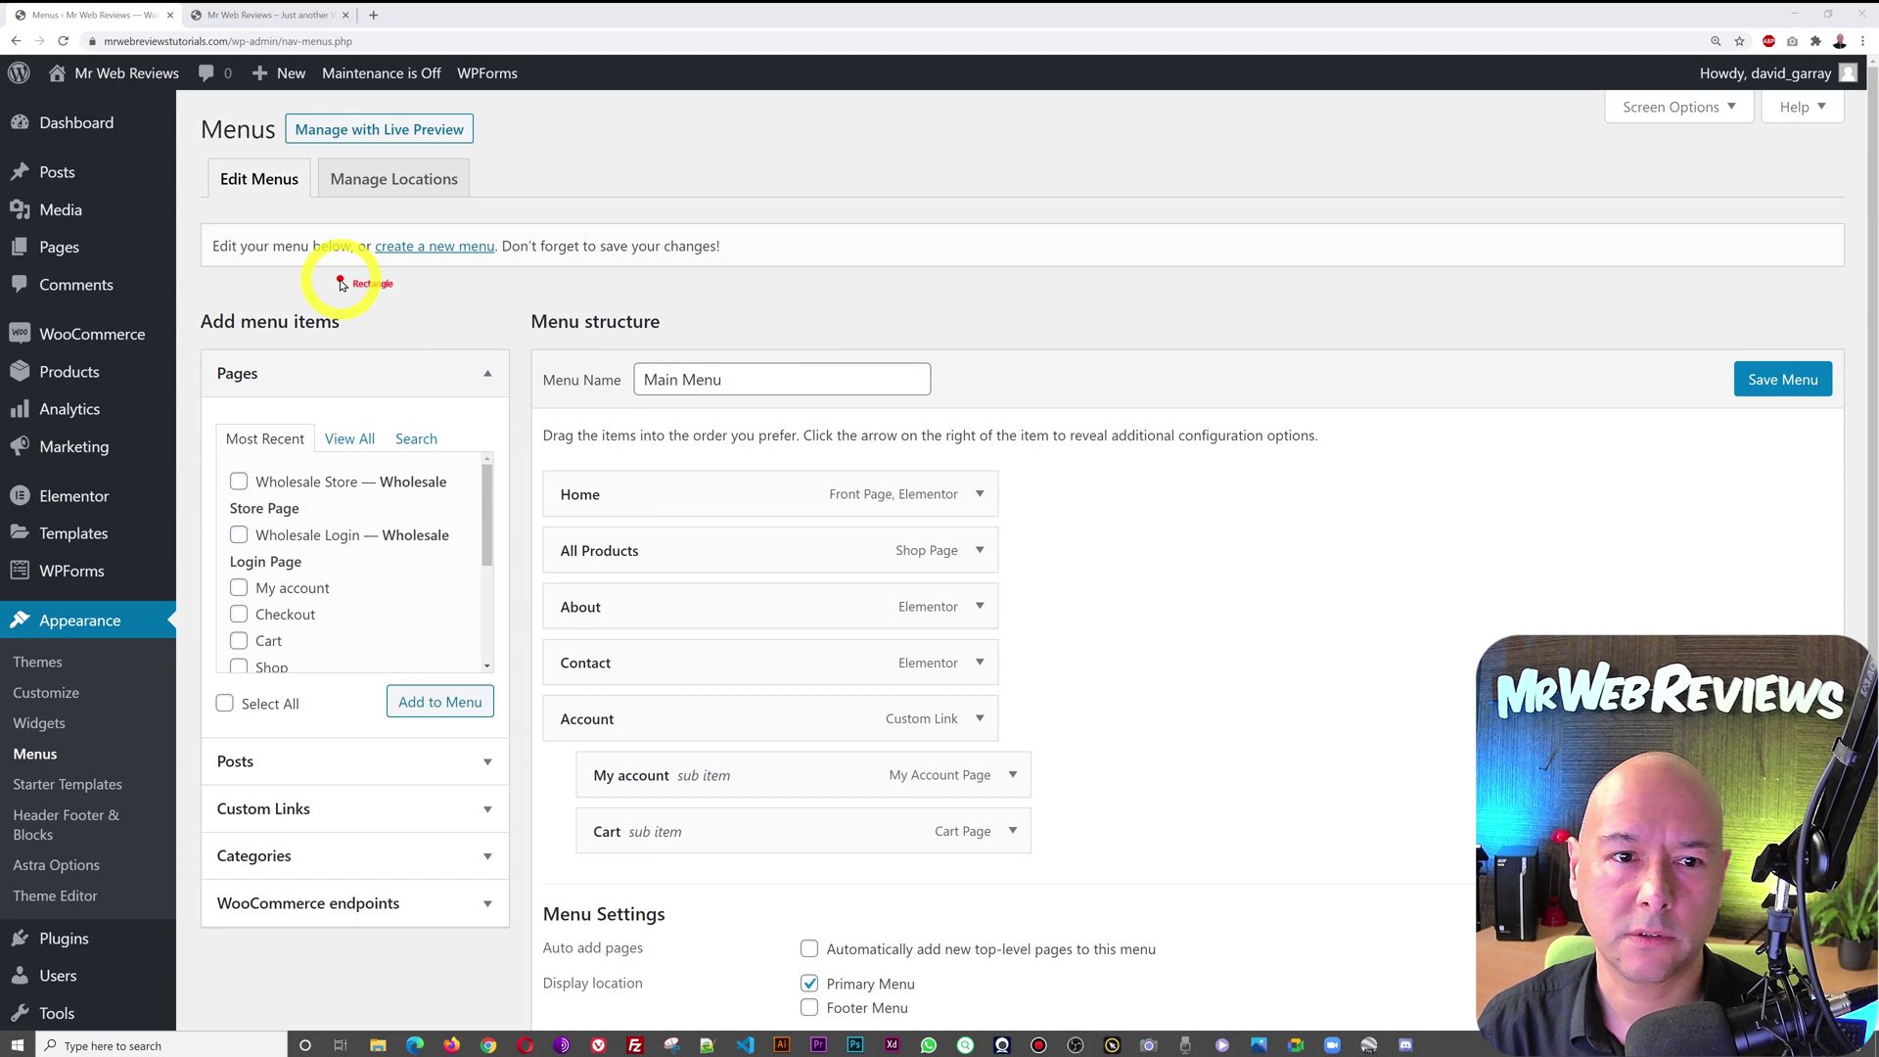
{"action": "mouse_move", "coordinate": [183, 298]}
{"action": "left_mouse_down"}
{"action": "mouse_move", "coordinate": [495, 577]}
{"action": "mouse_move", "coordinate": [479, 914]}
{"action": "mouse_move", "coordinate": [526, 969]}
{"action": "left_mouse_up"}
Mark Pages, Posts, Custom Links, Categories and WooCommerce endpoints with annotation arrows, and clear all annotations
{"action": "right_click", "coordinate": [1092, 355]}
{"action": "left_click", "coordinate": [1121, 389]}
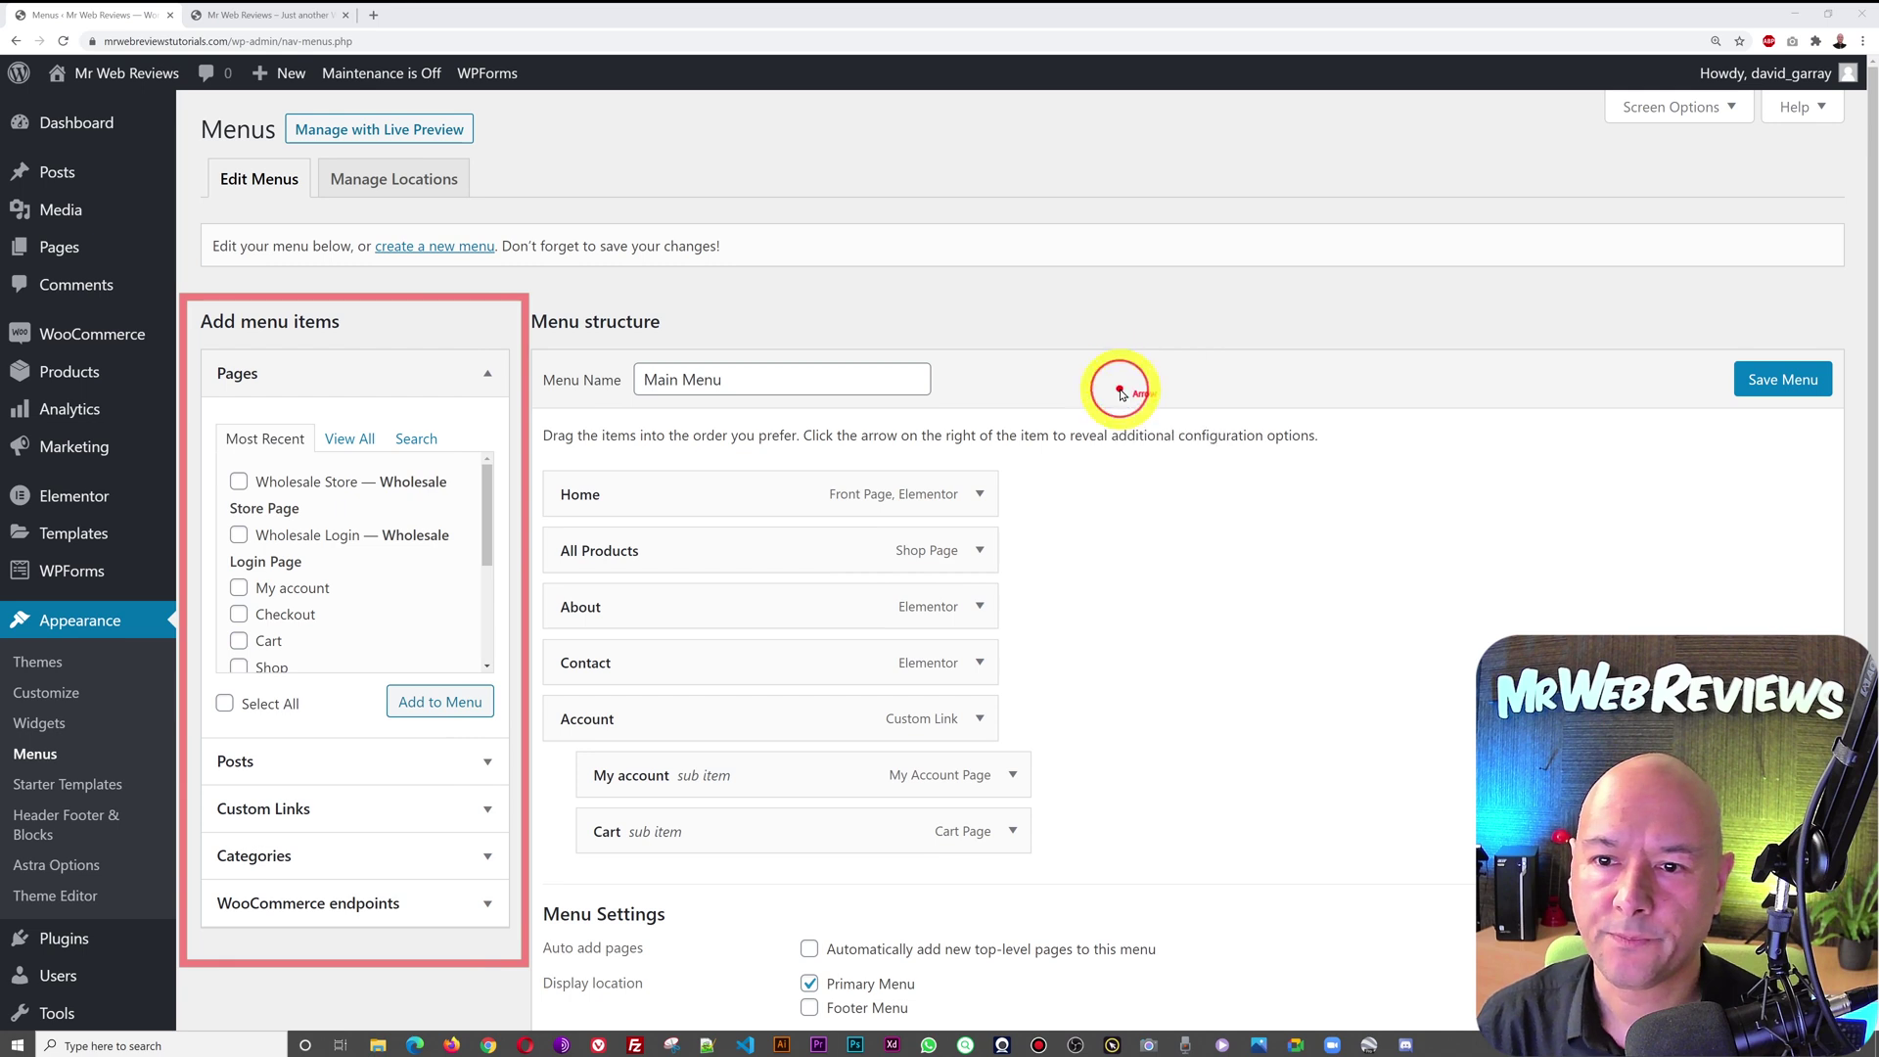
{"action": "left_click_drag", "start_coordinate": [394, 335], "coordinate": [282, 376]}
{"action": "left_click_drag", "start_coordinate": [336, 725], "coordinate": [269, 762]}
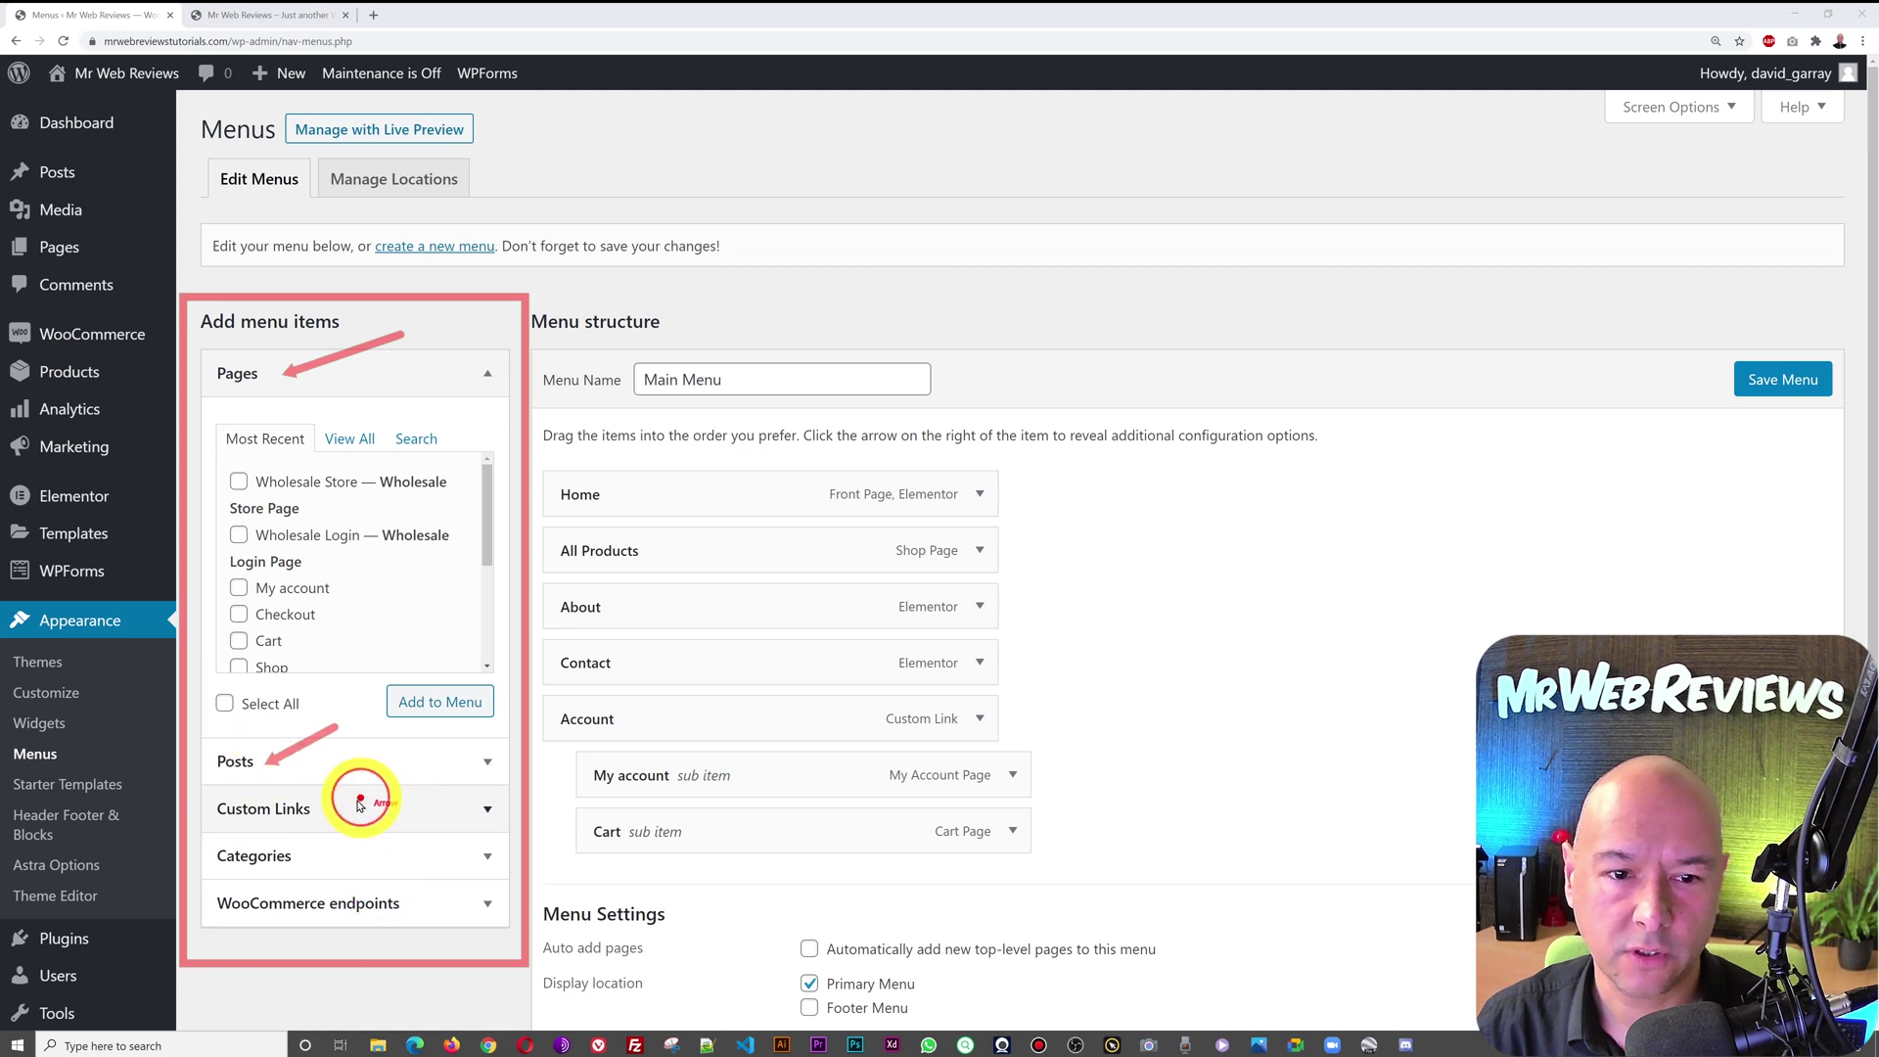
{"action": "mouse_move", "coordinate": [445, 757]}
{"action": "left_mouse_down"}
{"action": "mouse_move", "coordinate": [326, 811]}
{"action": "mouse_move", "coordinate": [328, 855]}
{"action": "left_mouse_up"}
{"action": "left_click_drag", "start_coordinate": [460, 833], "coordinate": [414, 896]}
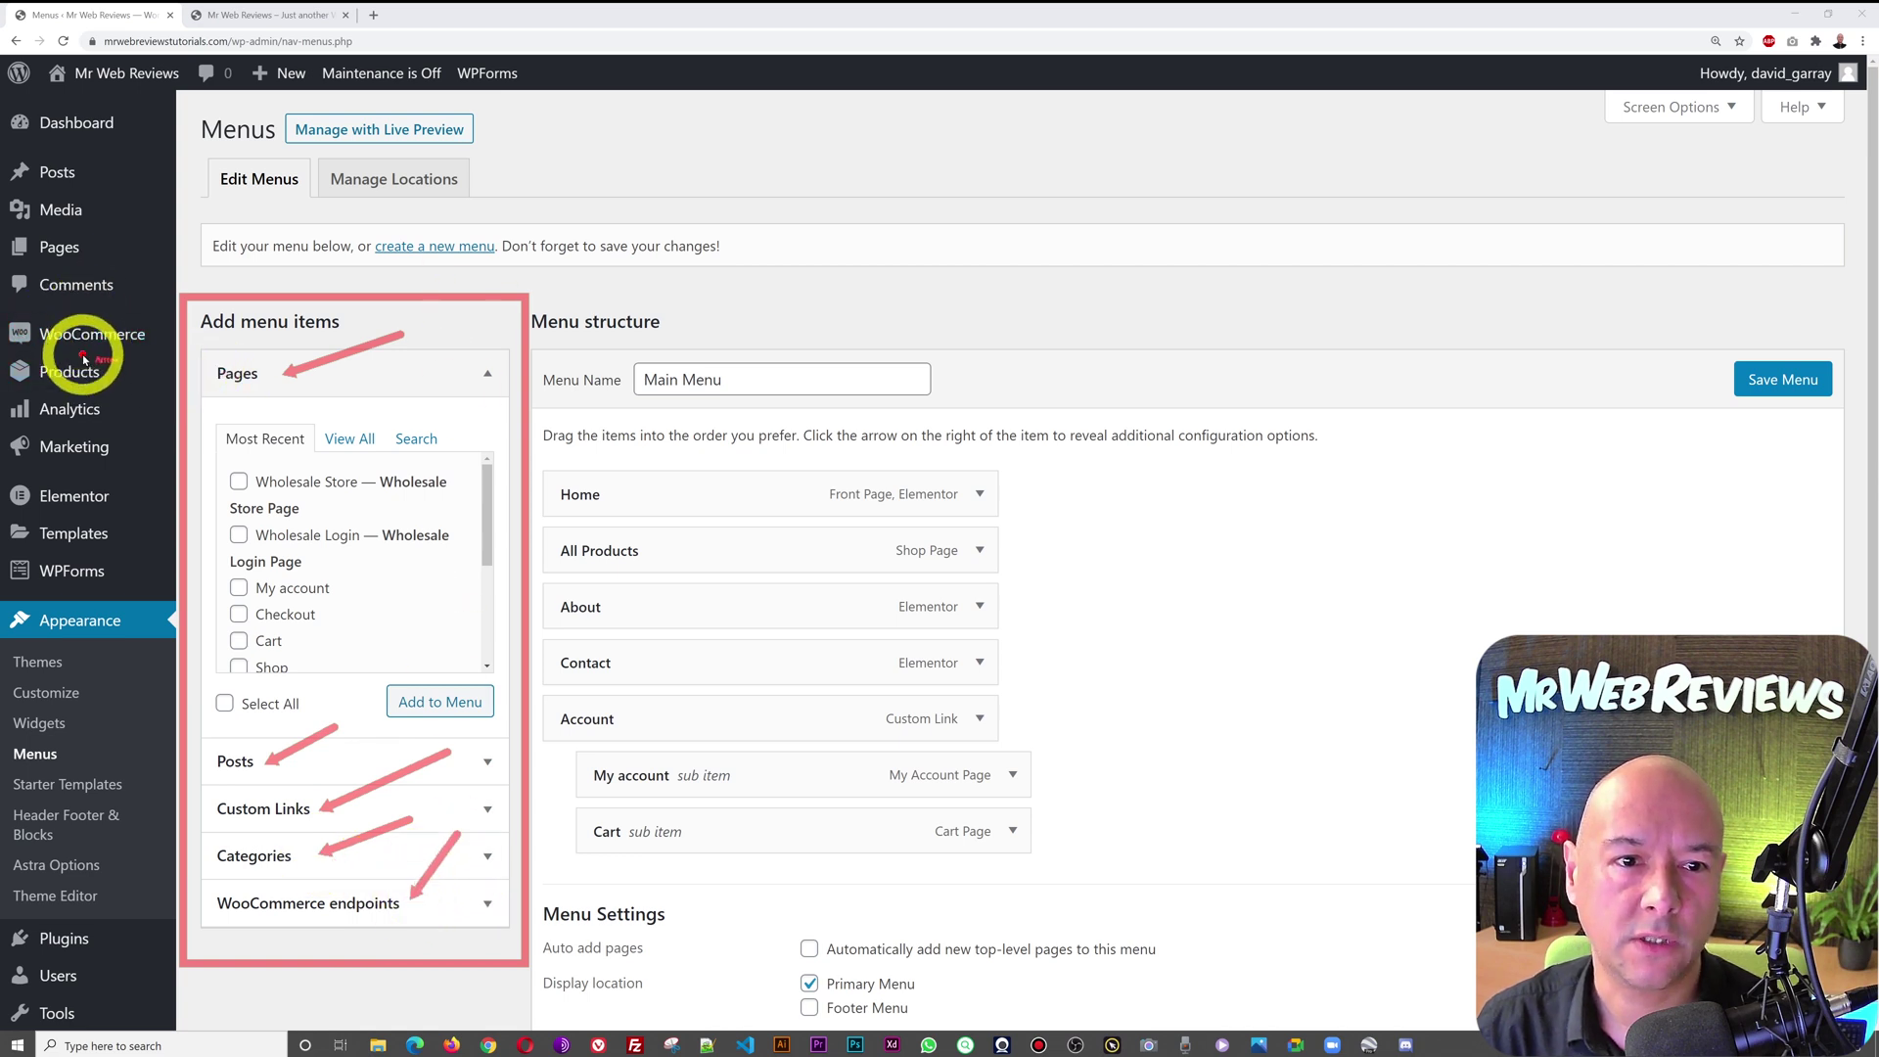
{"action": "left_click", "coordinate": [1398, 675]}
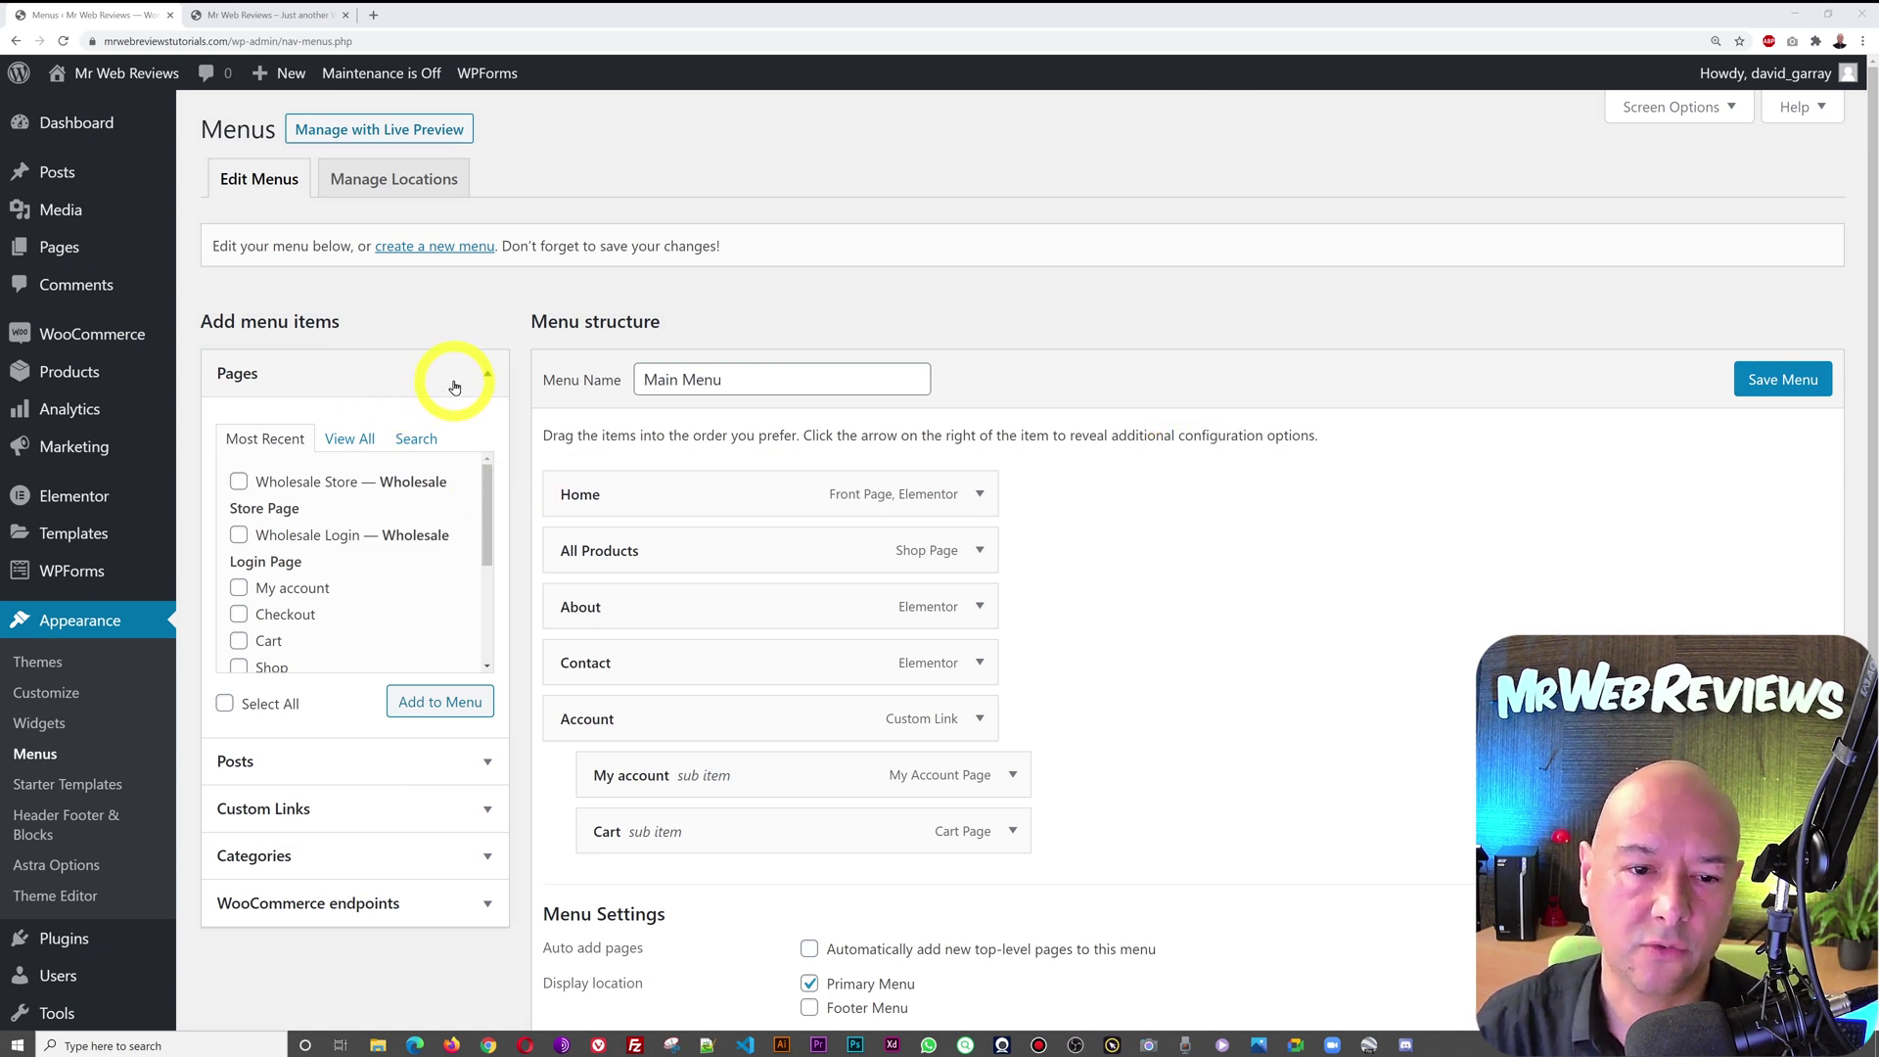
Compare all pages available to add to the menu with the site's full Pages list, and return to the menu editor
{"action": "left_click", "coordinate": [354, 440]}
{"action": "mouse_move", "coordinate": [488, 513]}
{"action": "left_mouse_down"}
{"action": "mouse_move", "coordinate": [485, 624]}
{"action": "mouse_move", "coordinate": [488, 488]}
{"action": "left_mouse_up"}
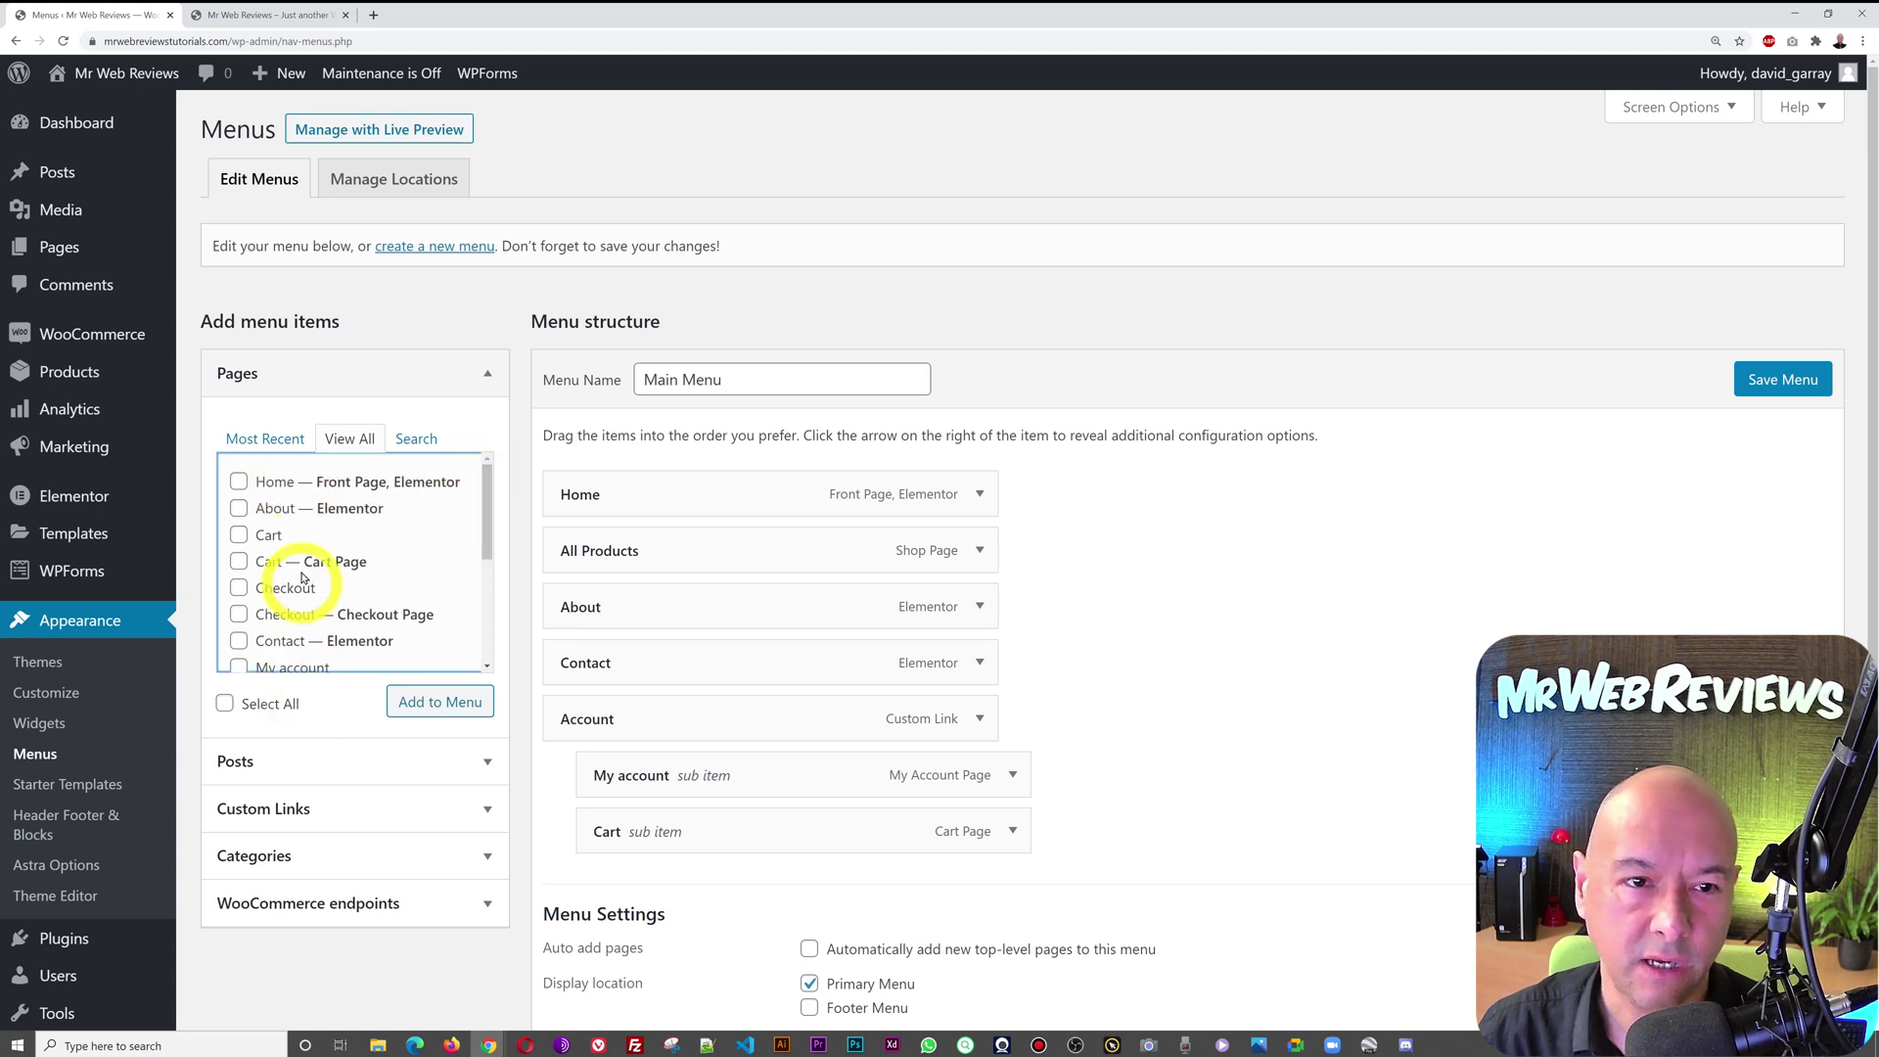
{"action": "left_click", "coordinate": [48, 258]}
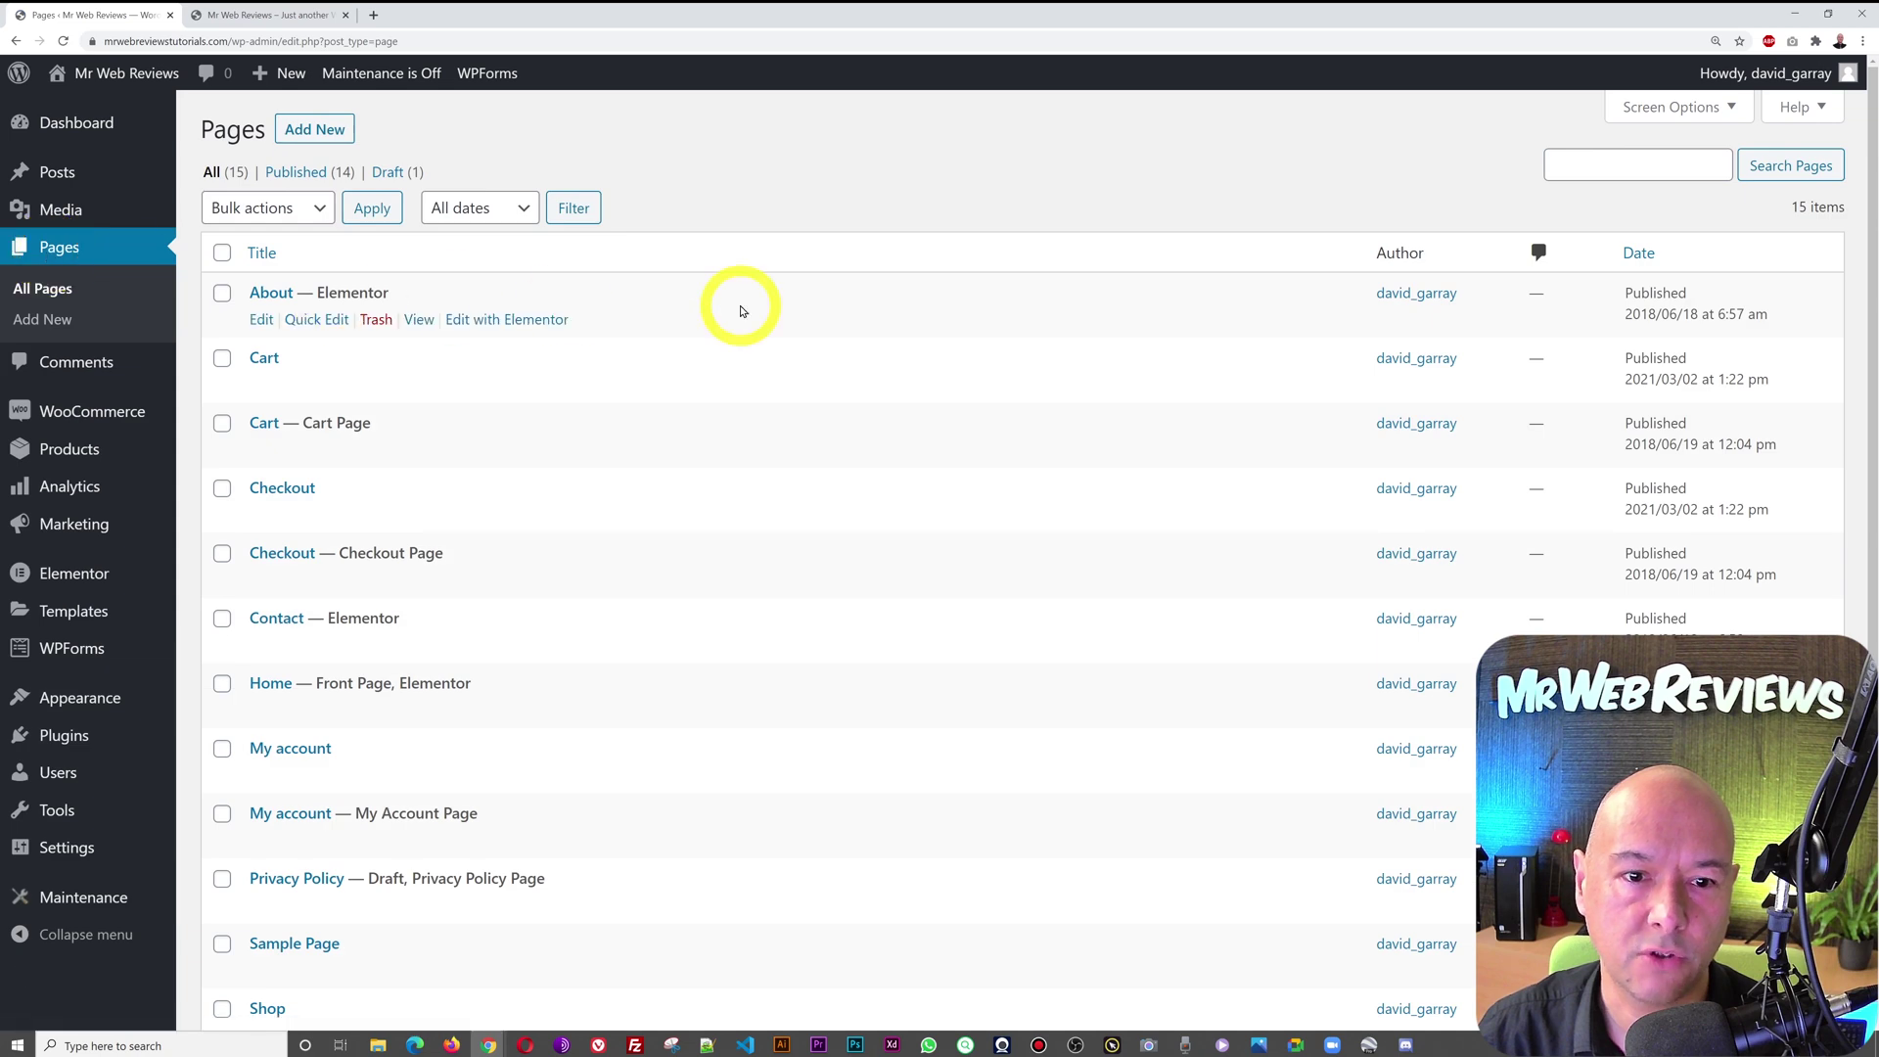
{"action": "scroll", "coordinate": [741, 311], "scroll_direction": "down", "scroll_amount": 4}
{"action": "scroll", "coordinate": [741, 311], "scroll_direction": "up", "scroll_amount": 1}
{"action": "scroll", "coordinate": [741, 312], "scroll_direction": "up", "scroll_amount": 4}
{"action": "left_click", "coordinate": [13, 42]}
{"action": "left_click", "coordinate": [349, 440]}
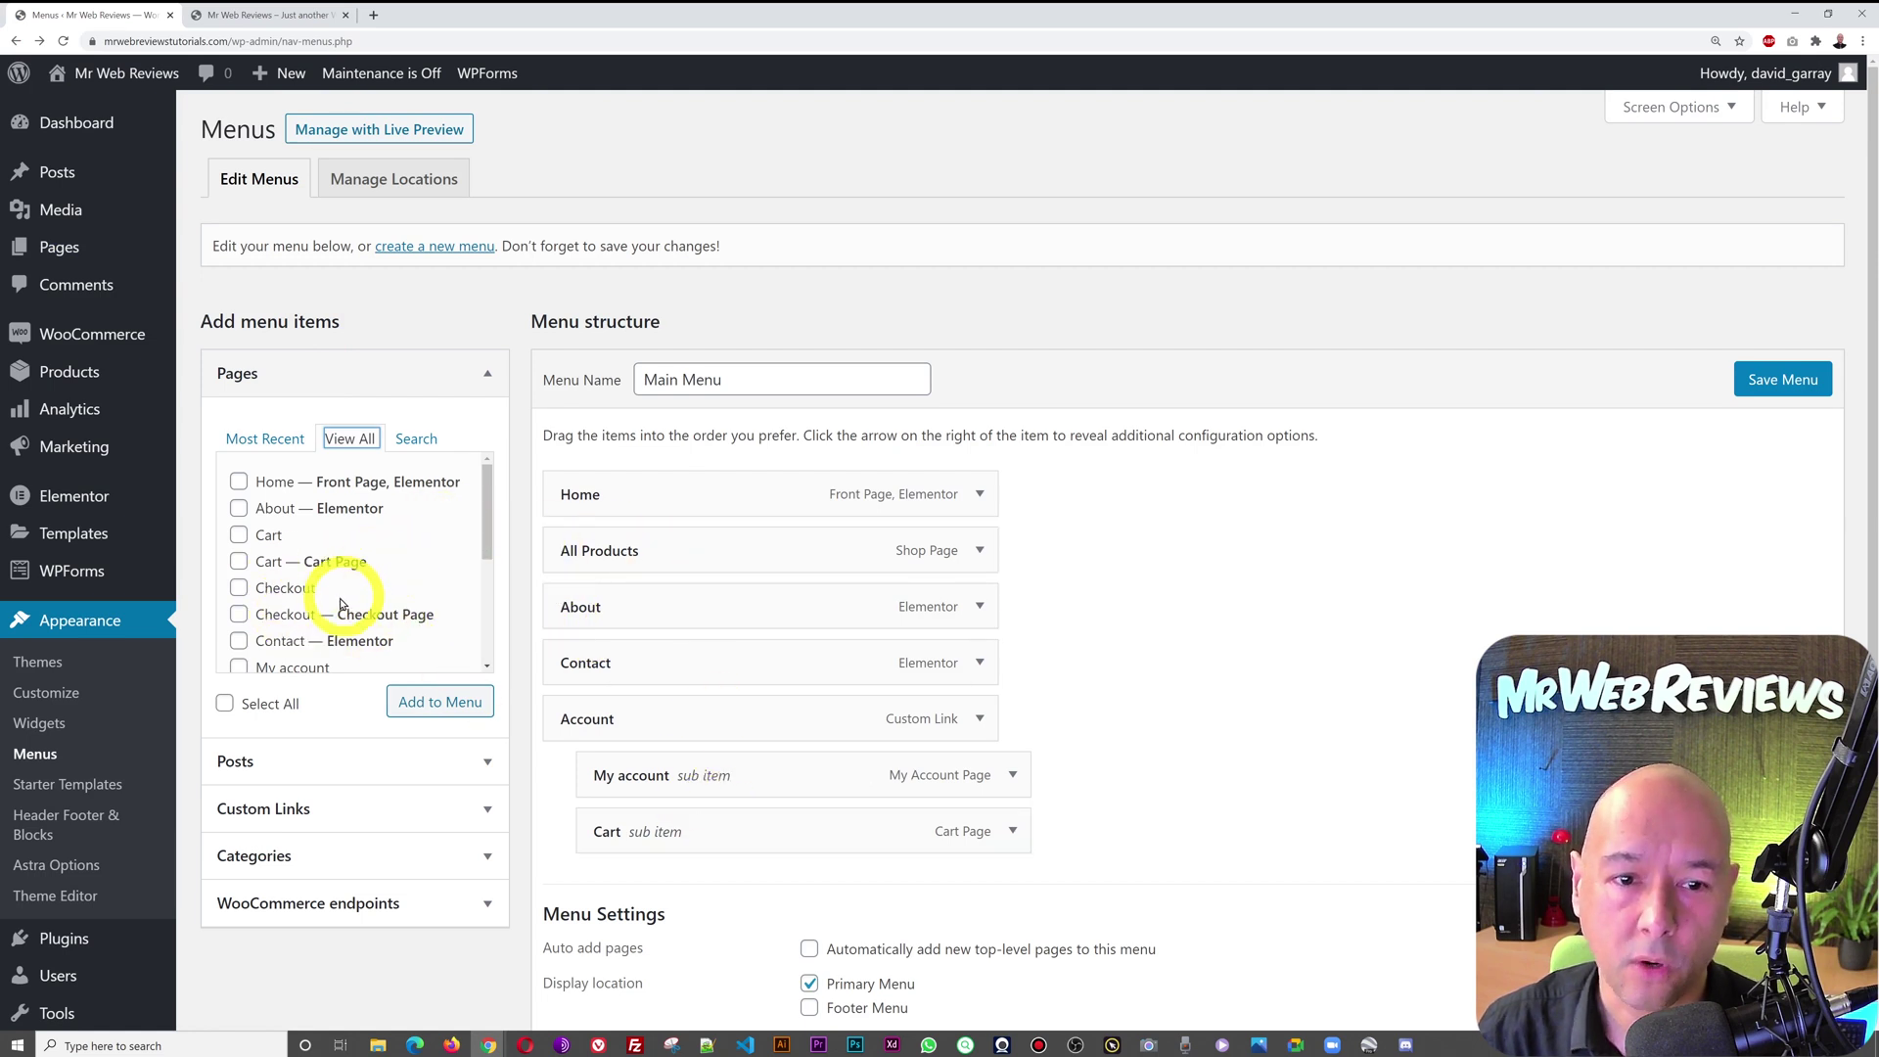
Add the Checkout — Checkout Page entry as a sub item of Account below Cart and save the menu
{"action": "left_click", "coordinate": [239, 588]}
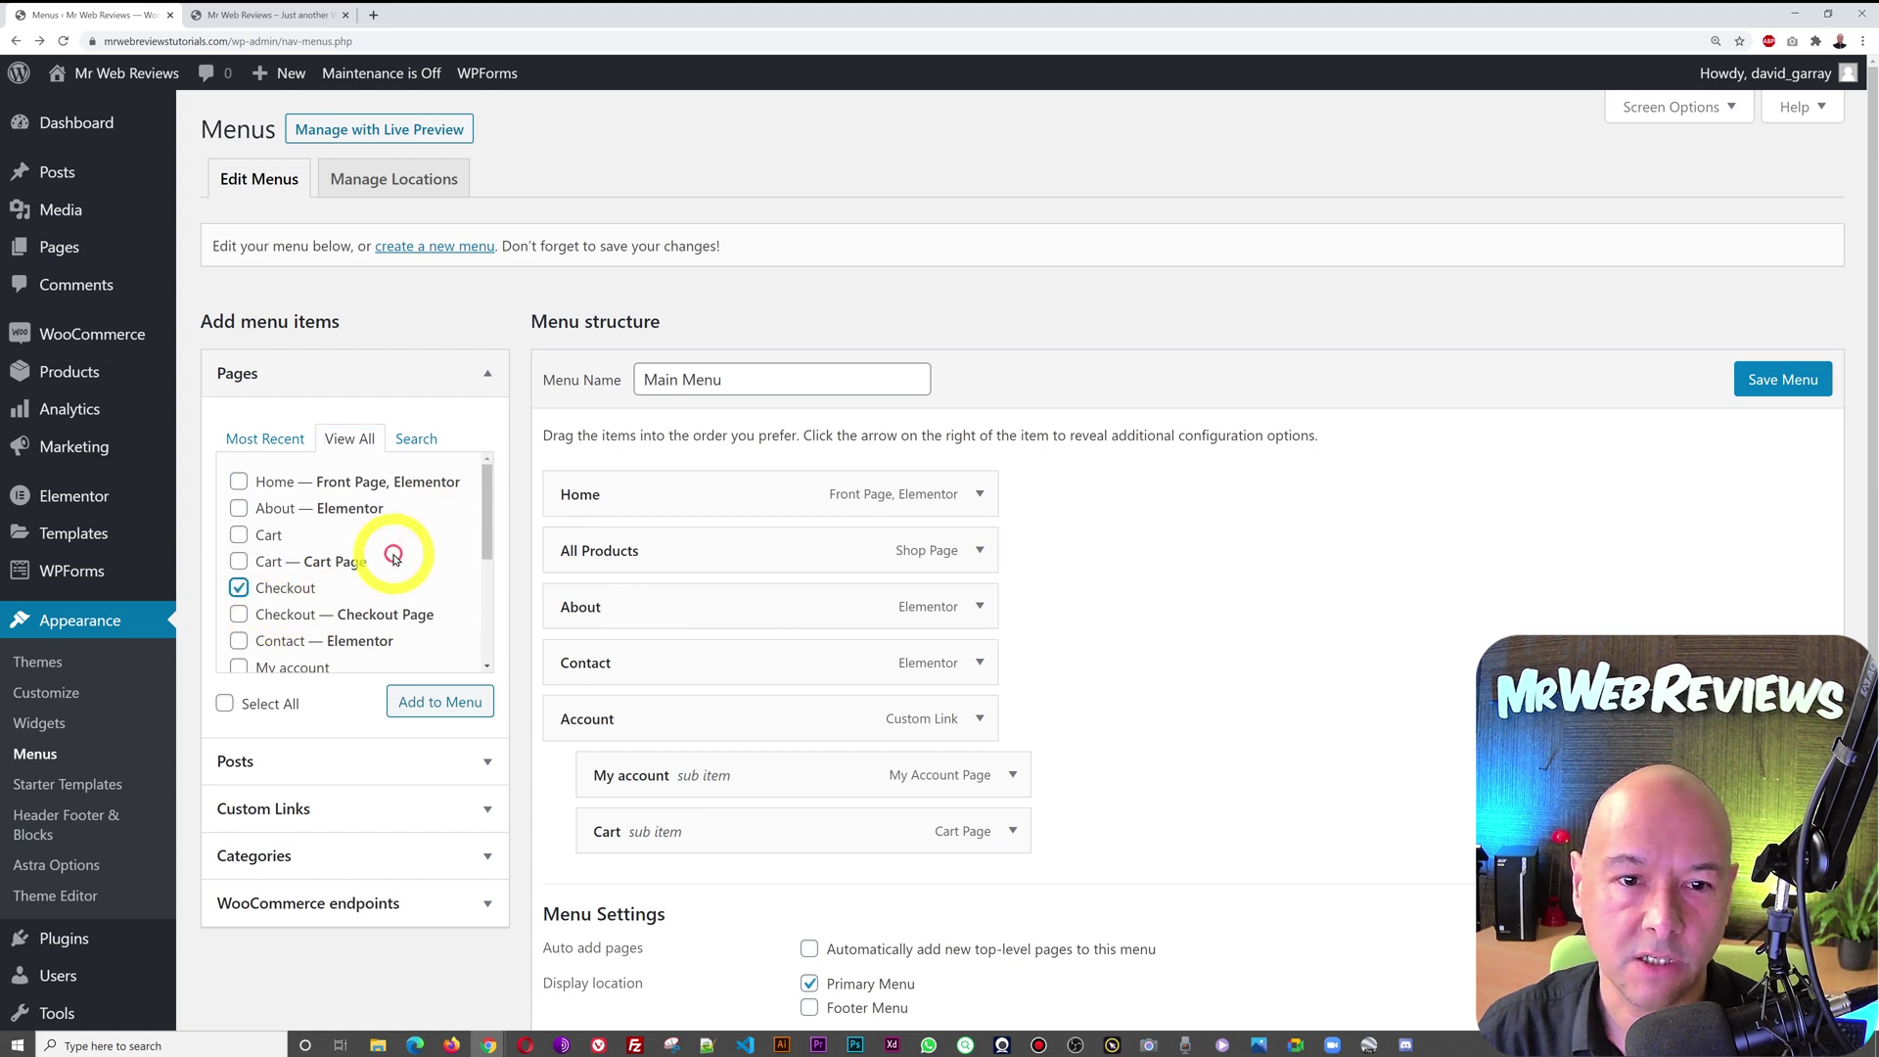
{"action": "left_click", "coordinate": [238, 588]}
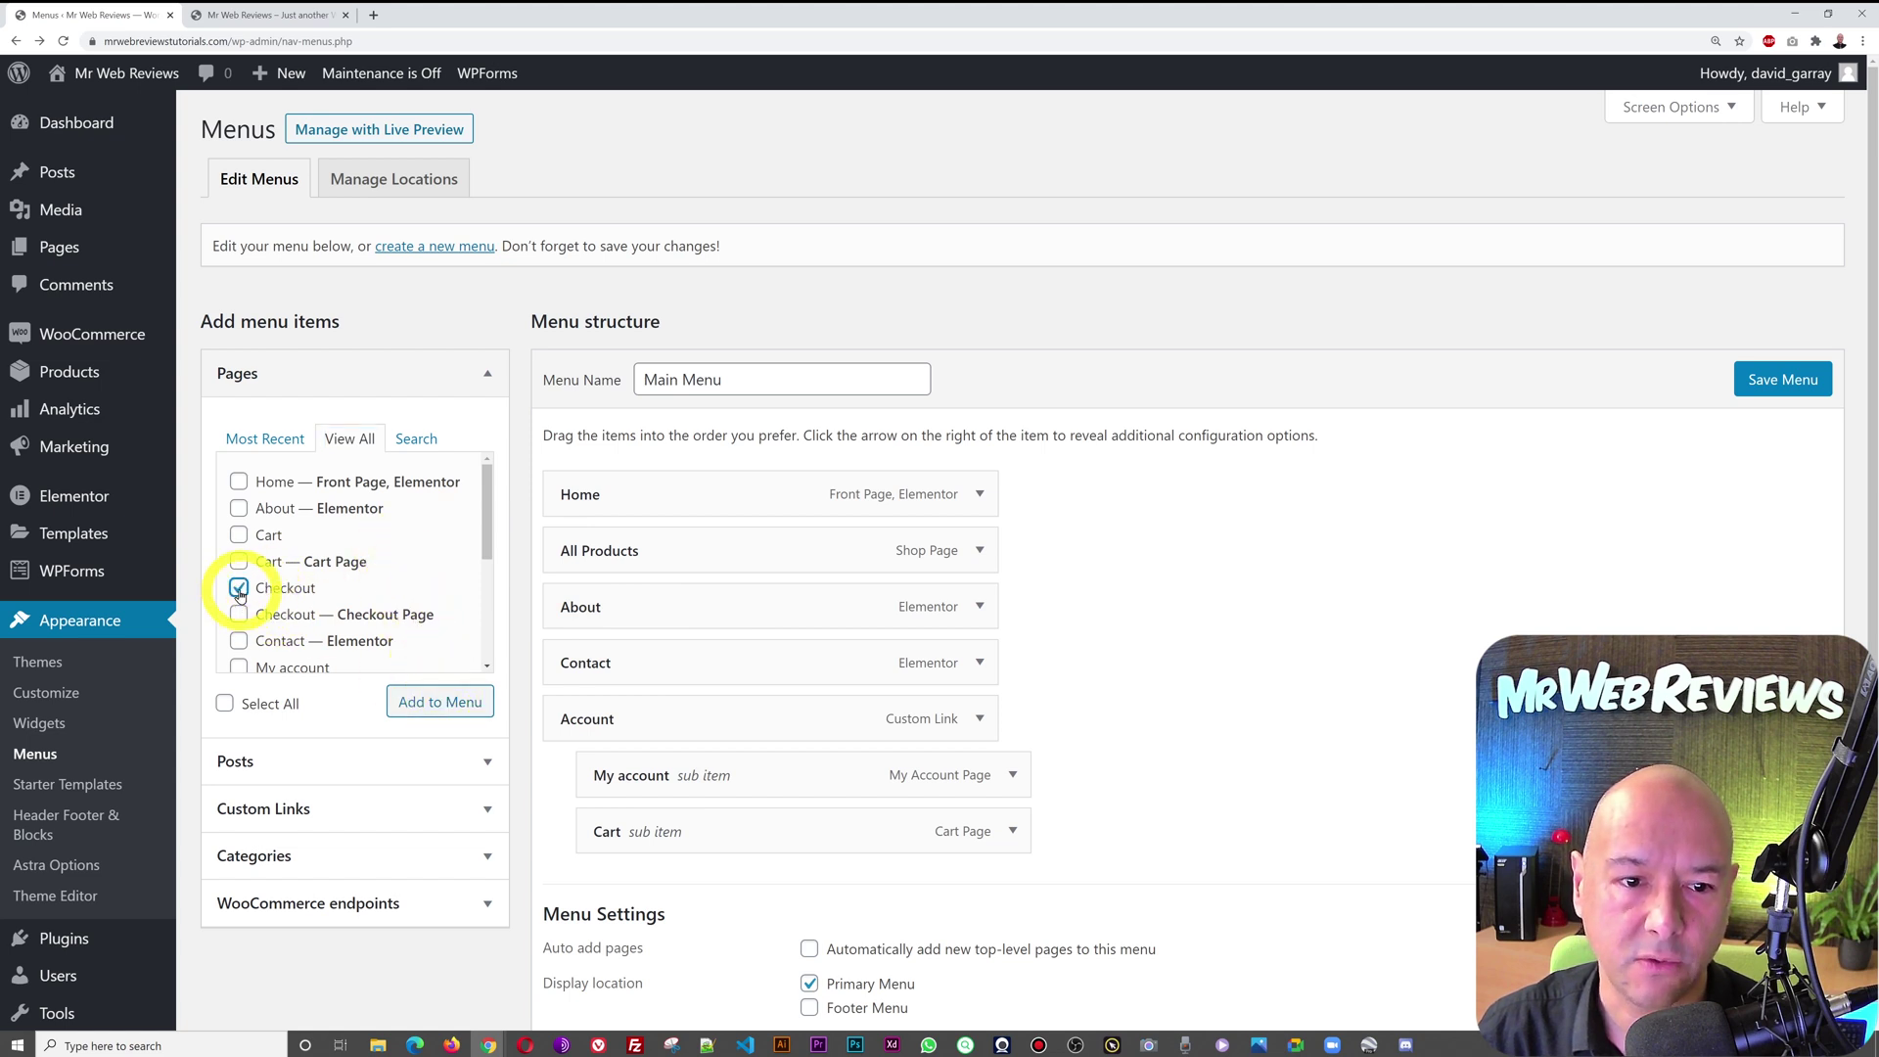
{"action": "left_click", "coordinate": [251, 617]}
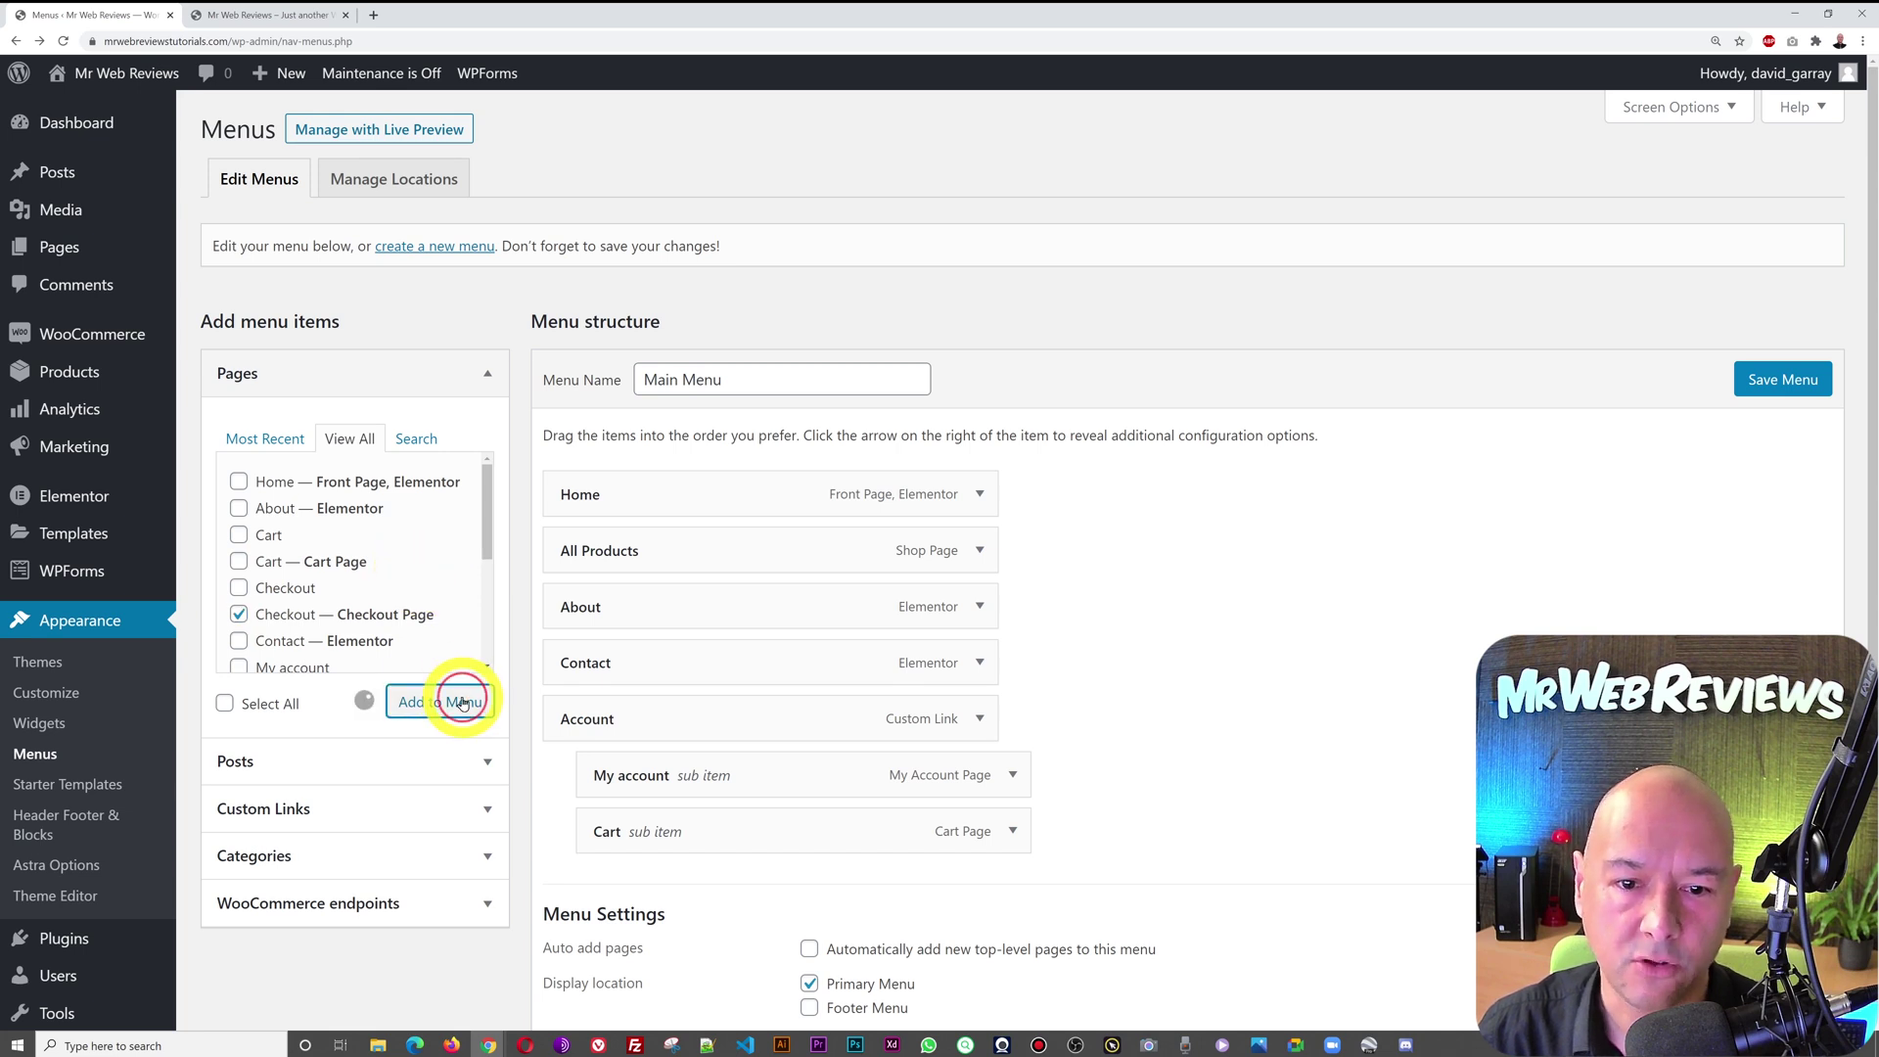
{"action": "scroll", "coordinate": [1431, 656], "scroll_direction": "down", "scroll_amount": 2}
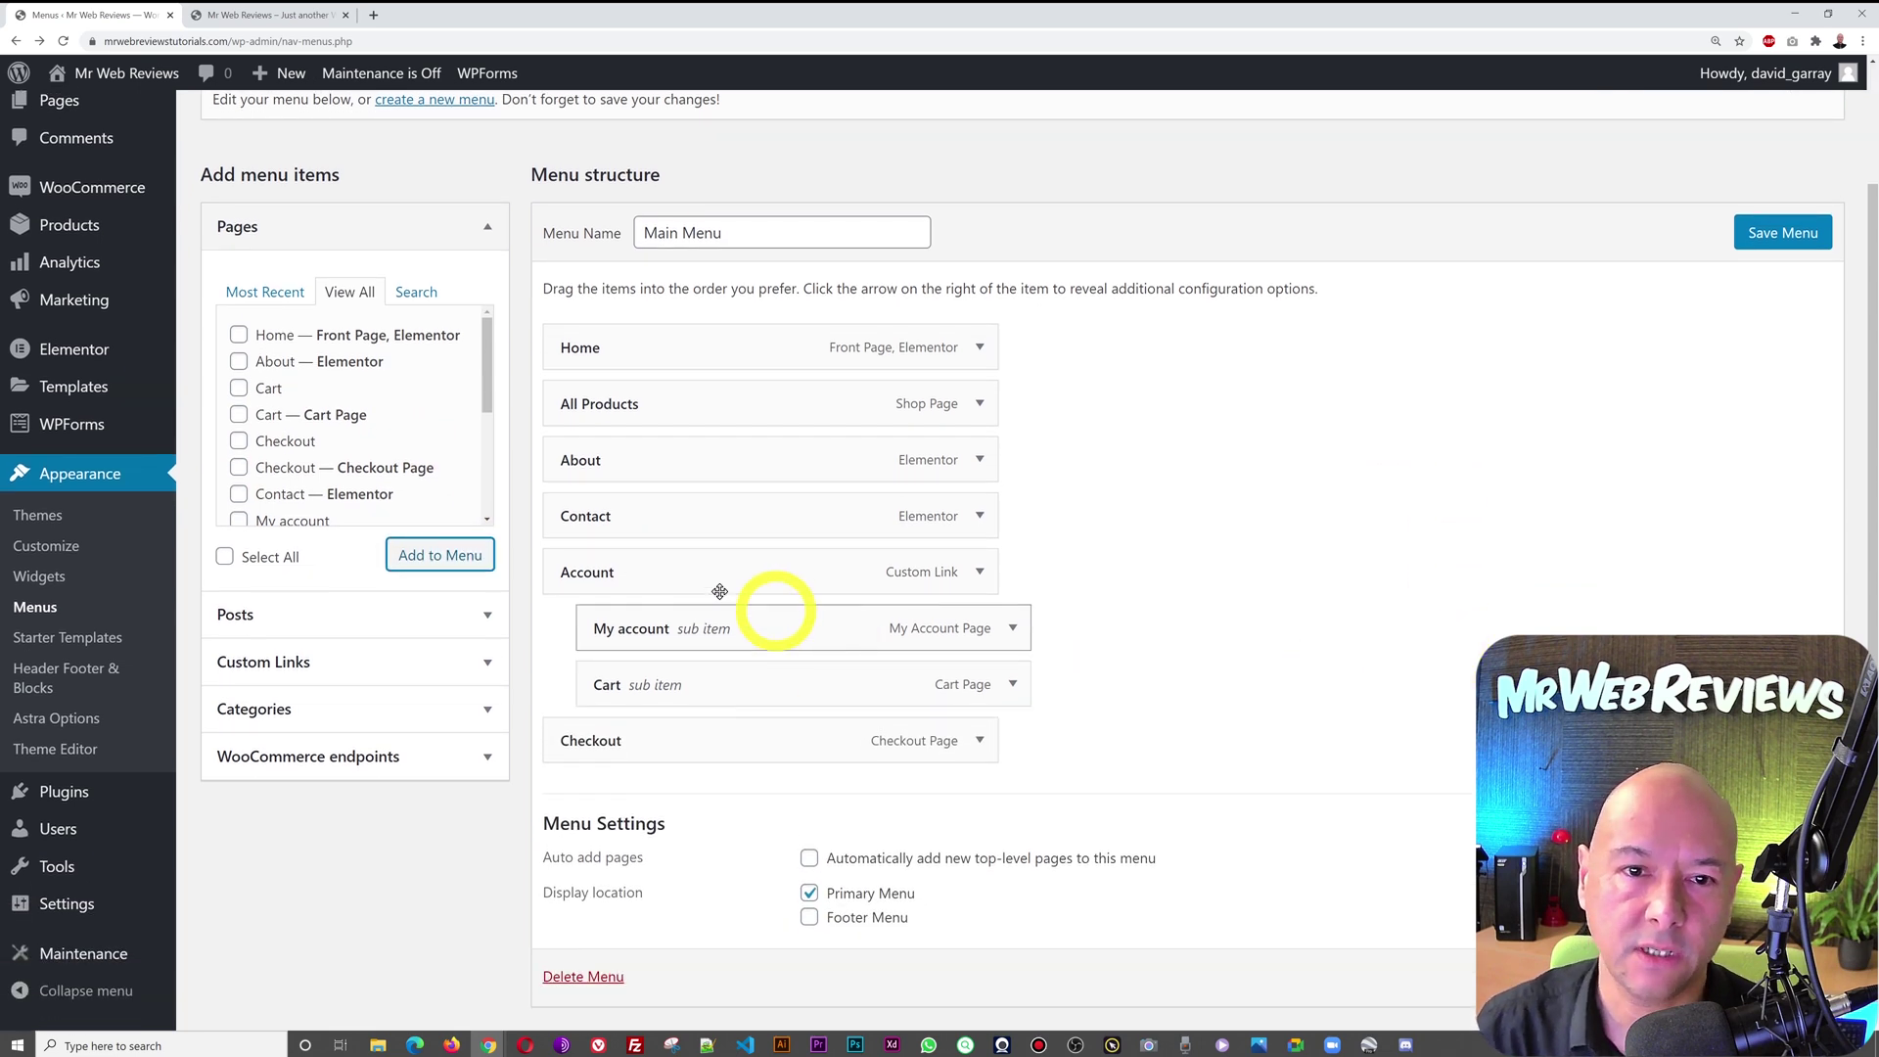
{"action": "left_click_drag", "start_coordinate": [642, 758], "coordinate": [684, 725]}
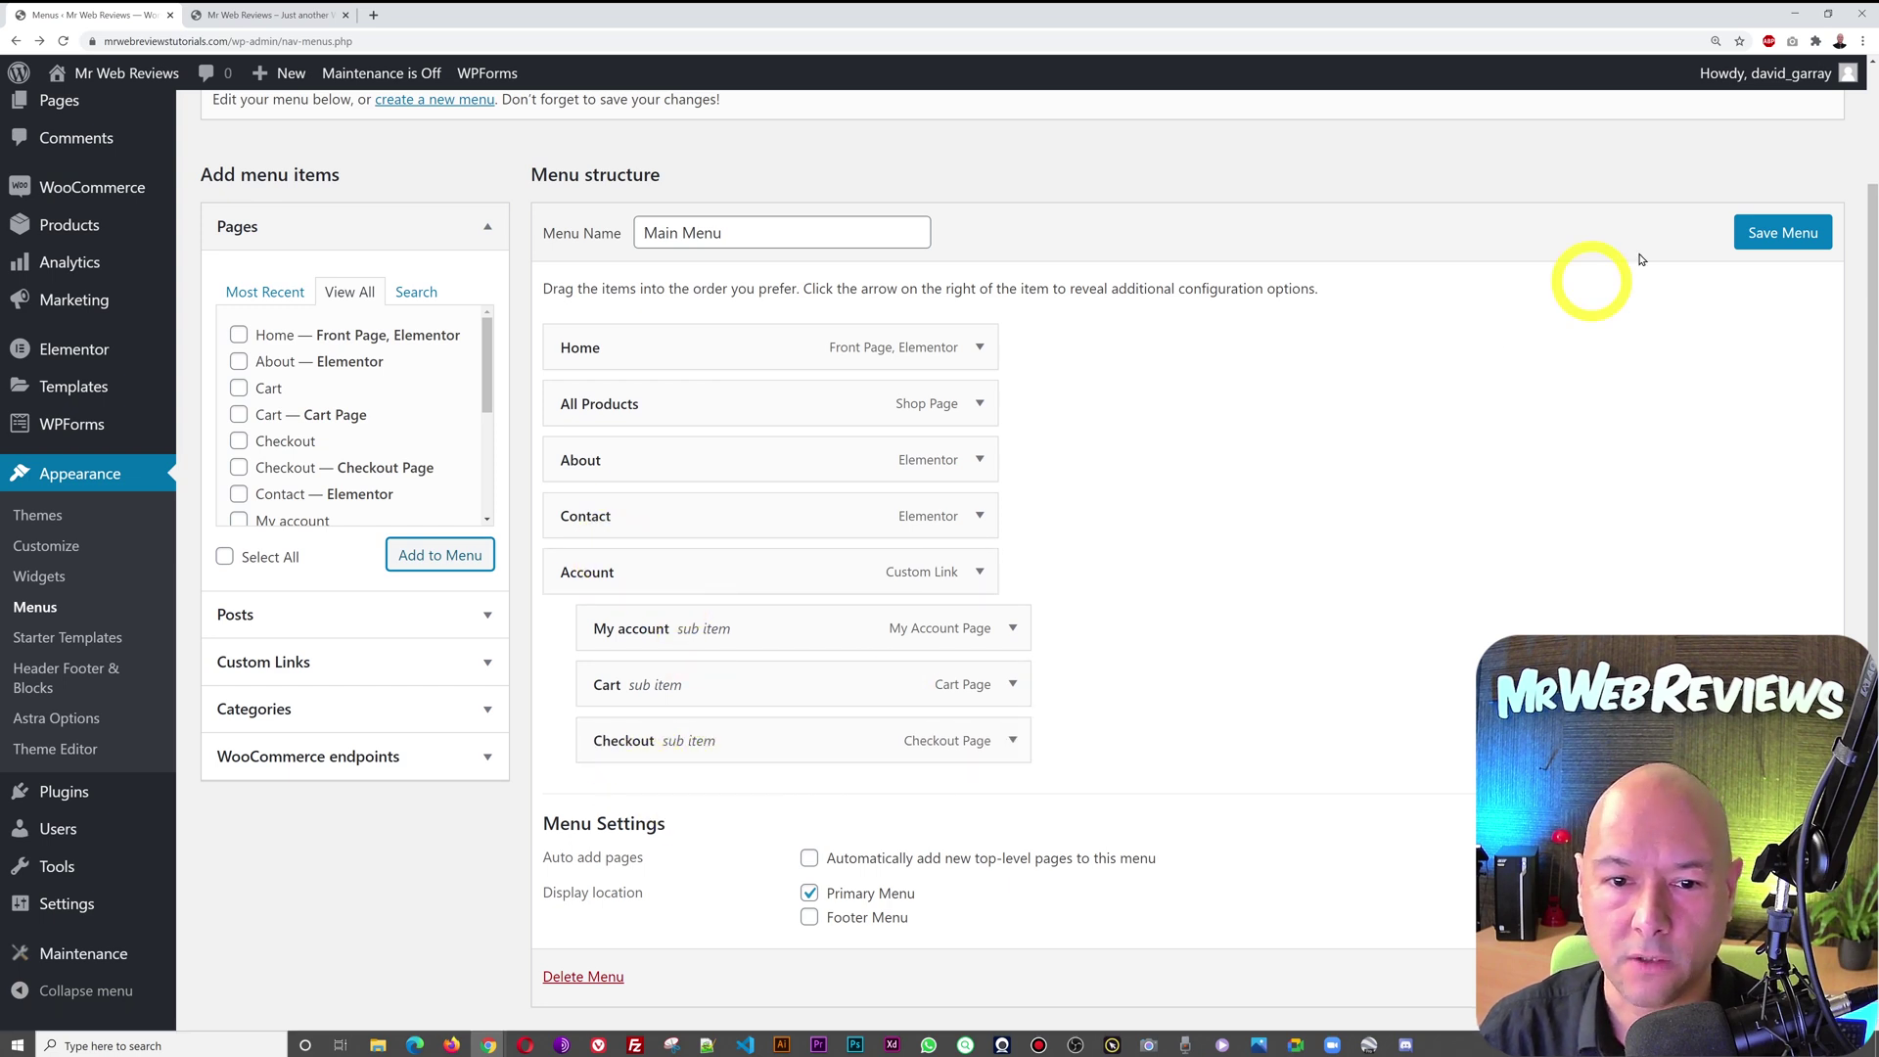
{"action": "left_click", "coordinate": [1769, 238]}
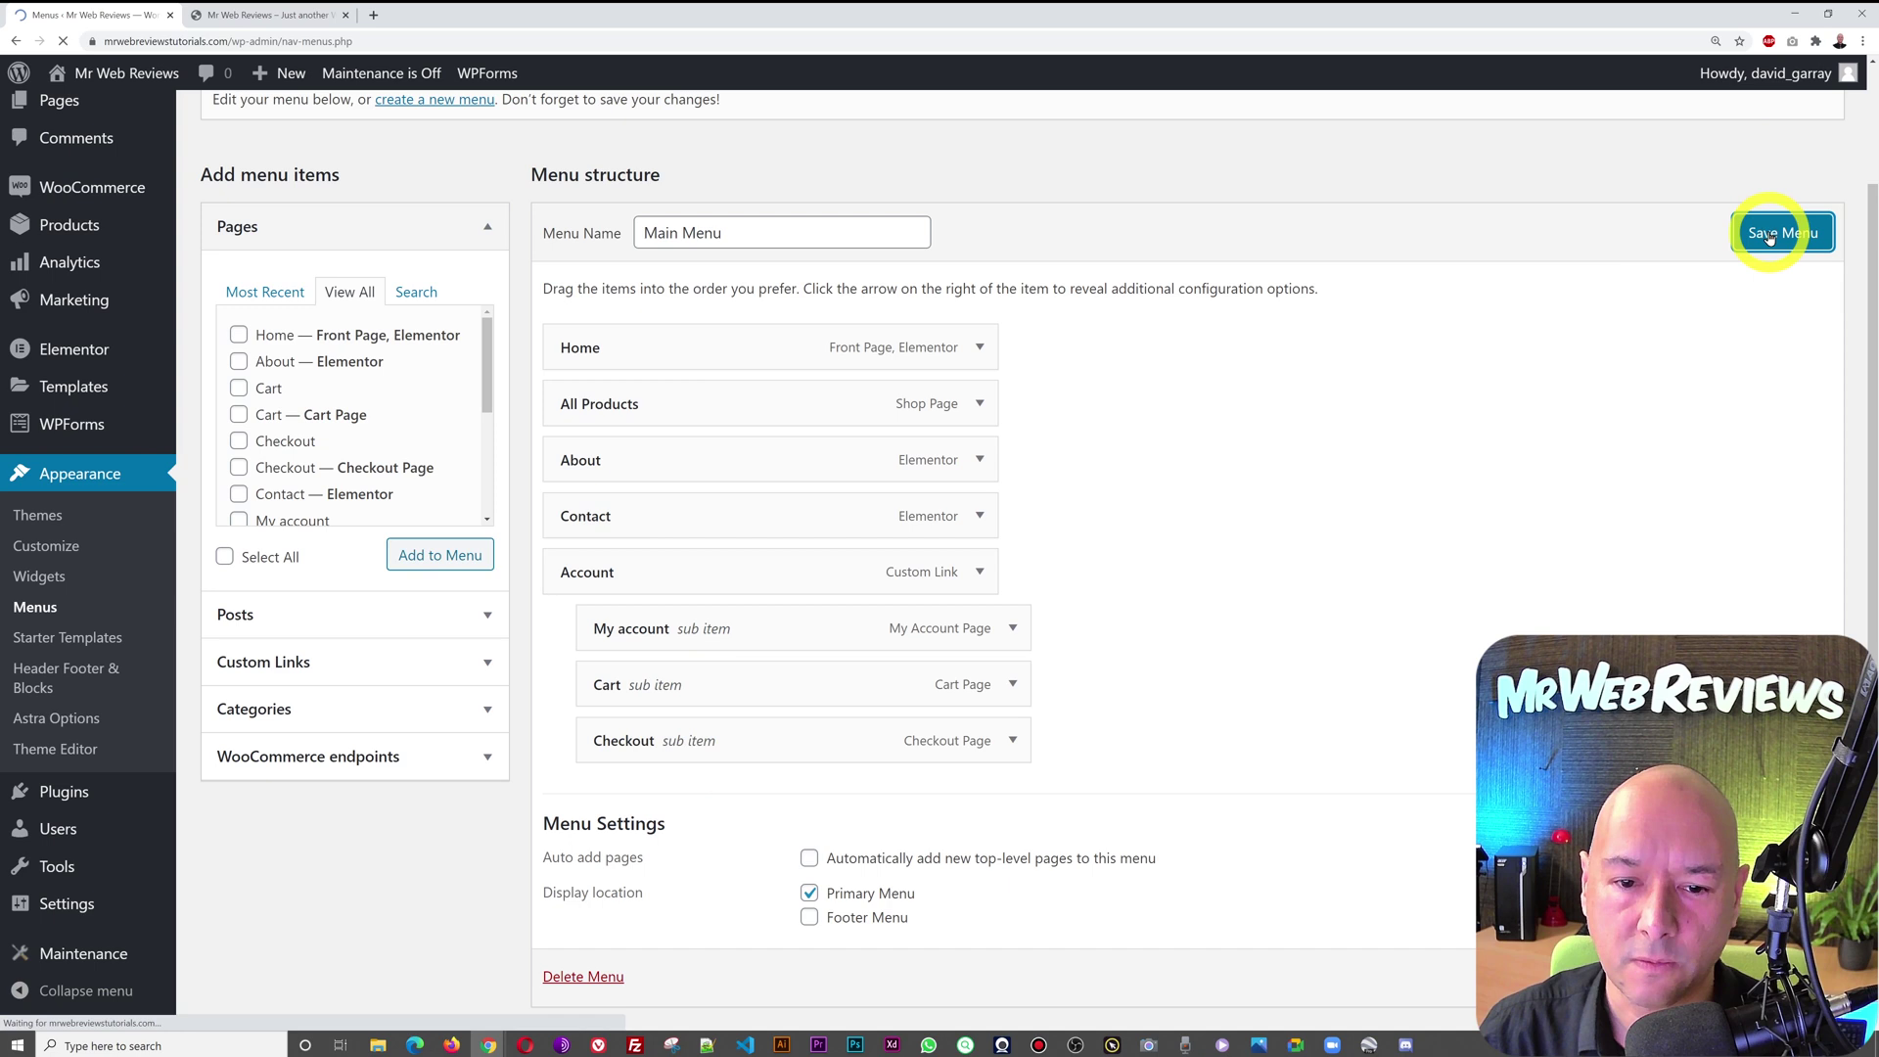
Check the Checkout sub item under Account on the live site, and return to the menu editor
{"action": "left_click", "coordinate": [289, 14]}
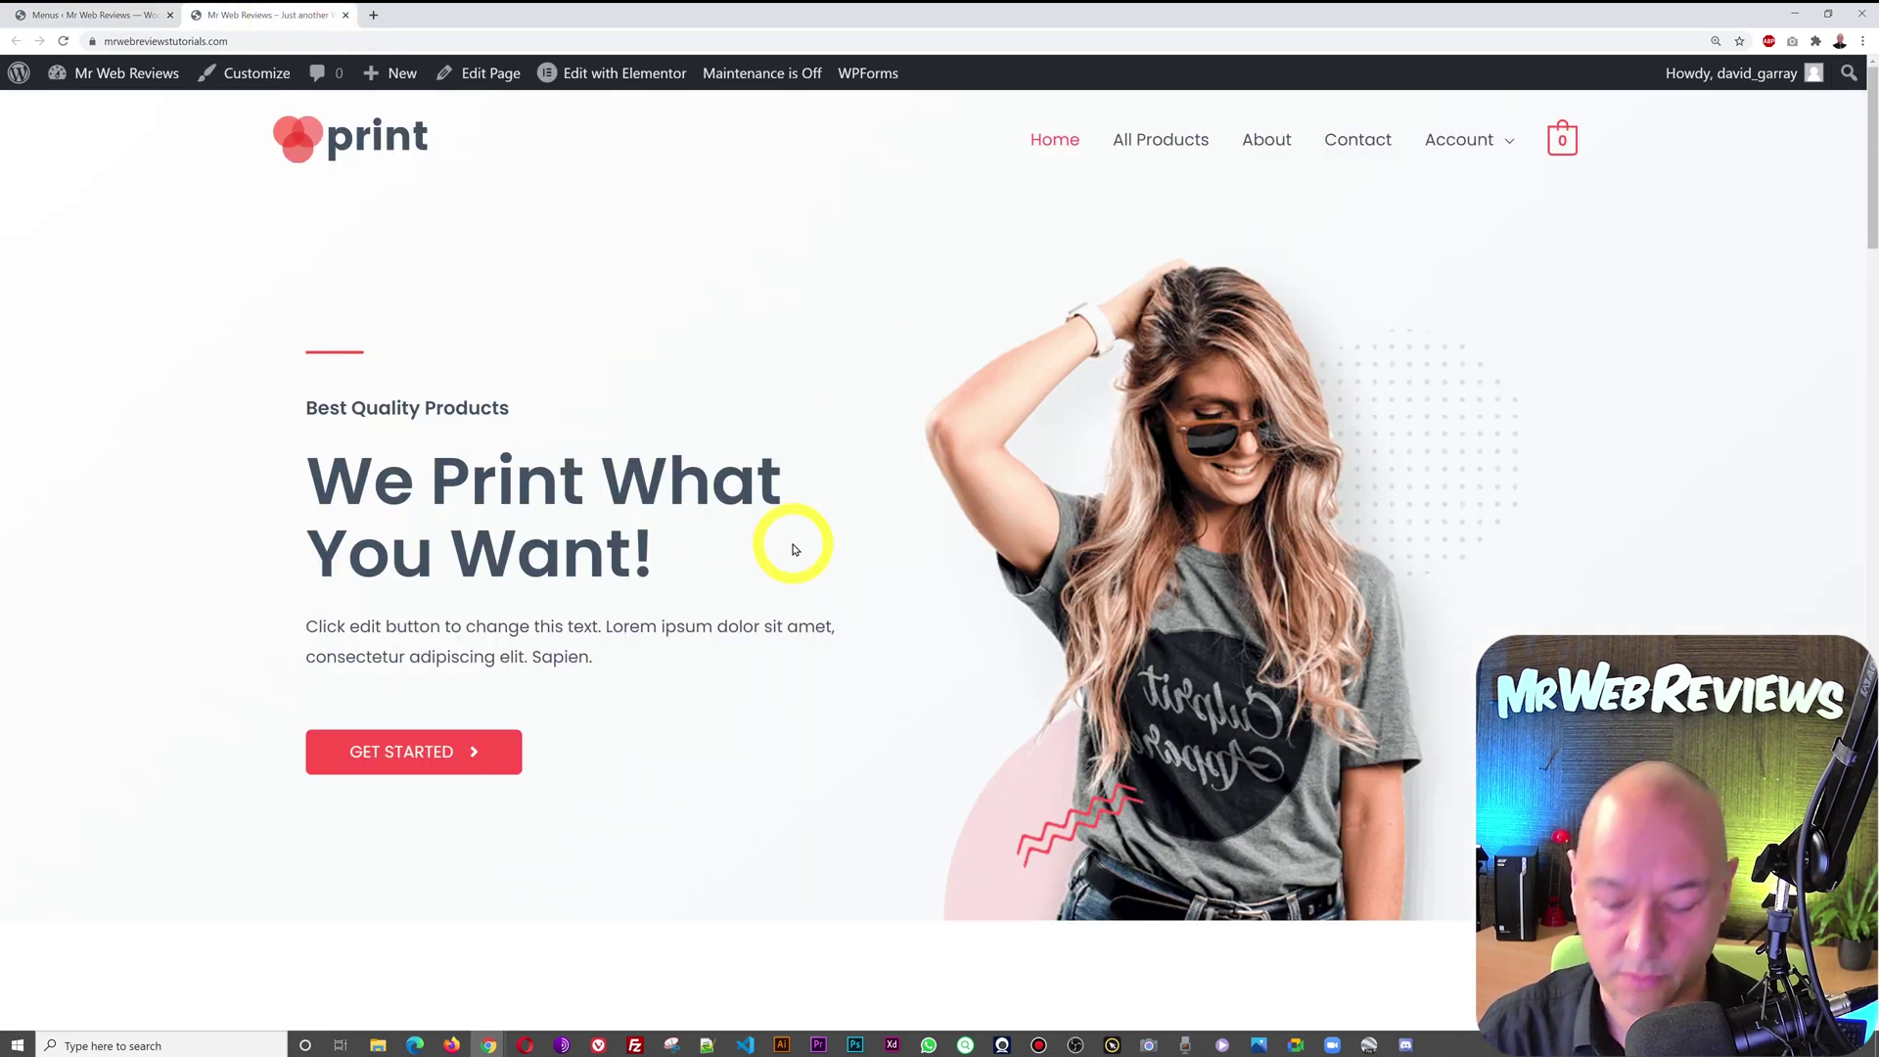
{"action": "mouse_move", "coordinate": [1482, 149]}
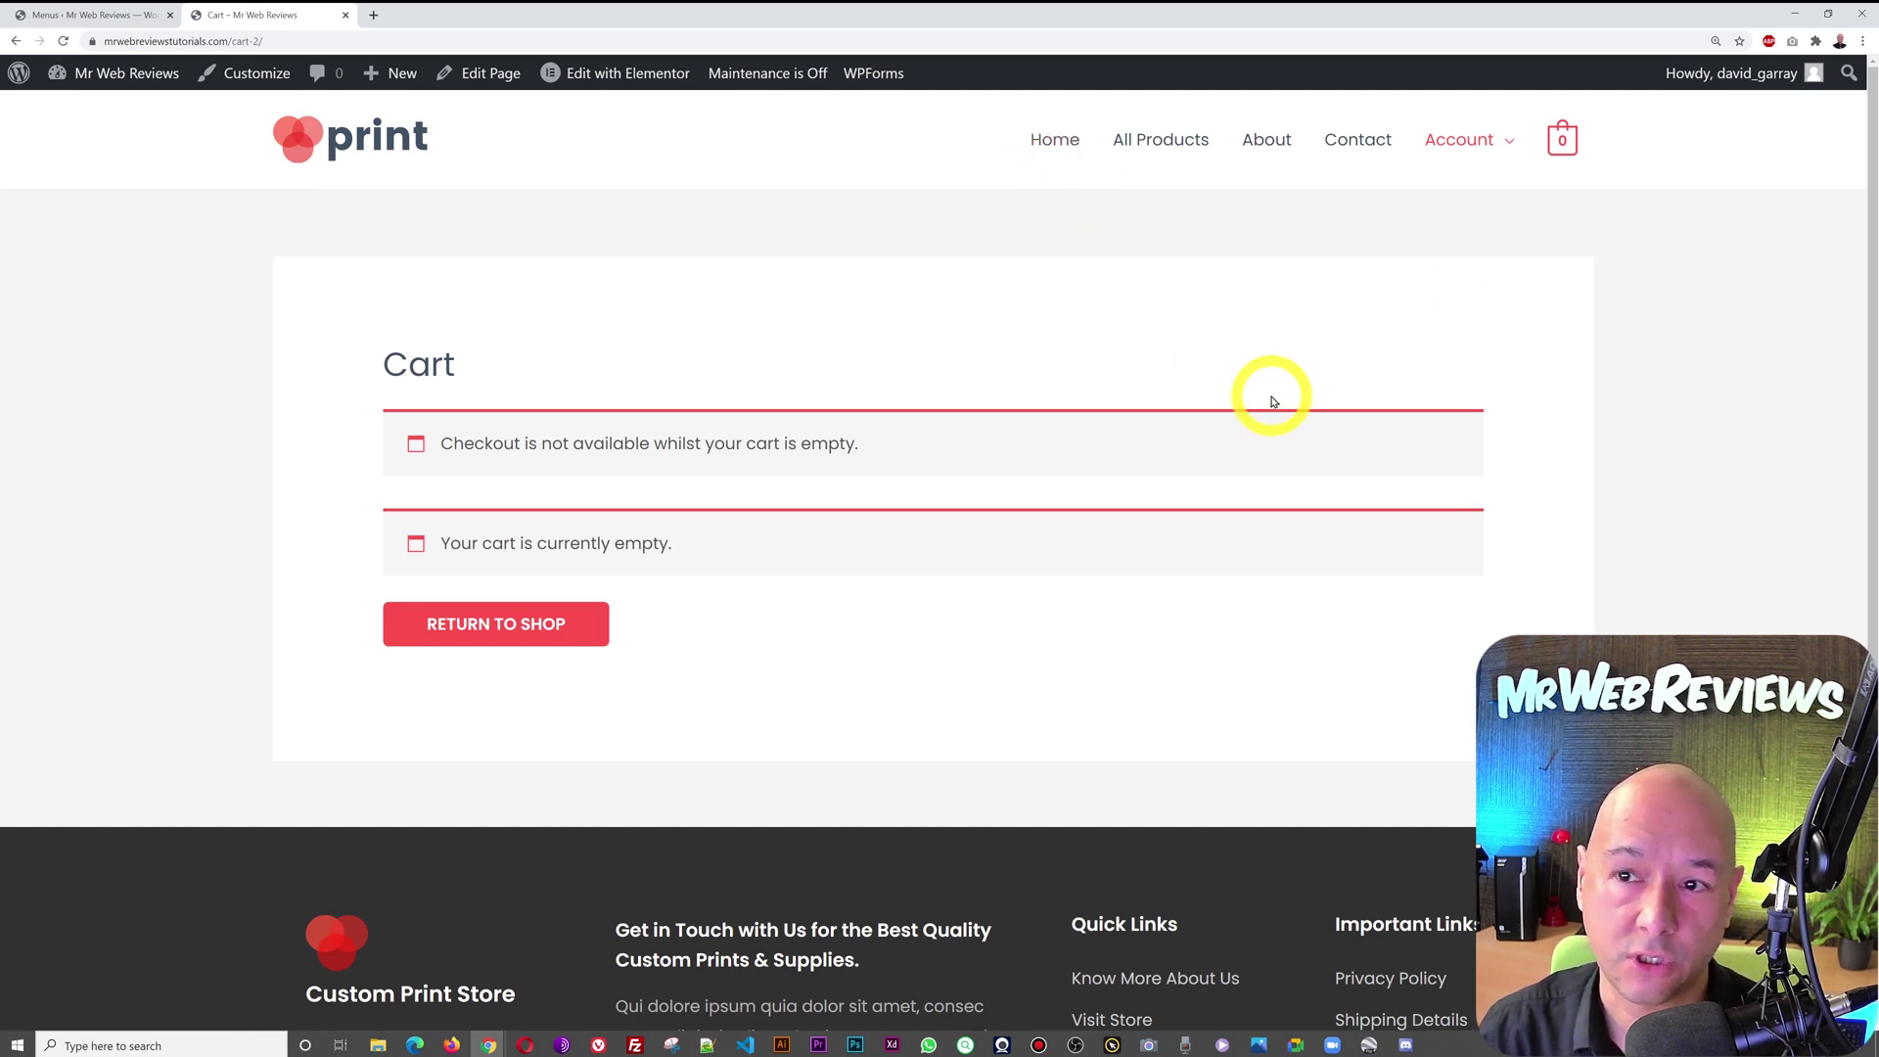
{"action": "left_click", "coordinate": [93, 16]}
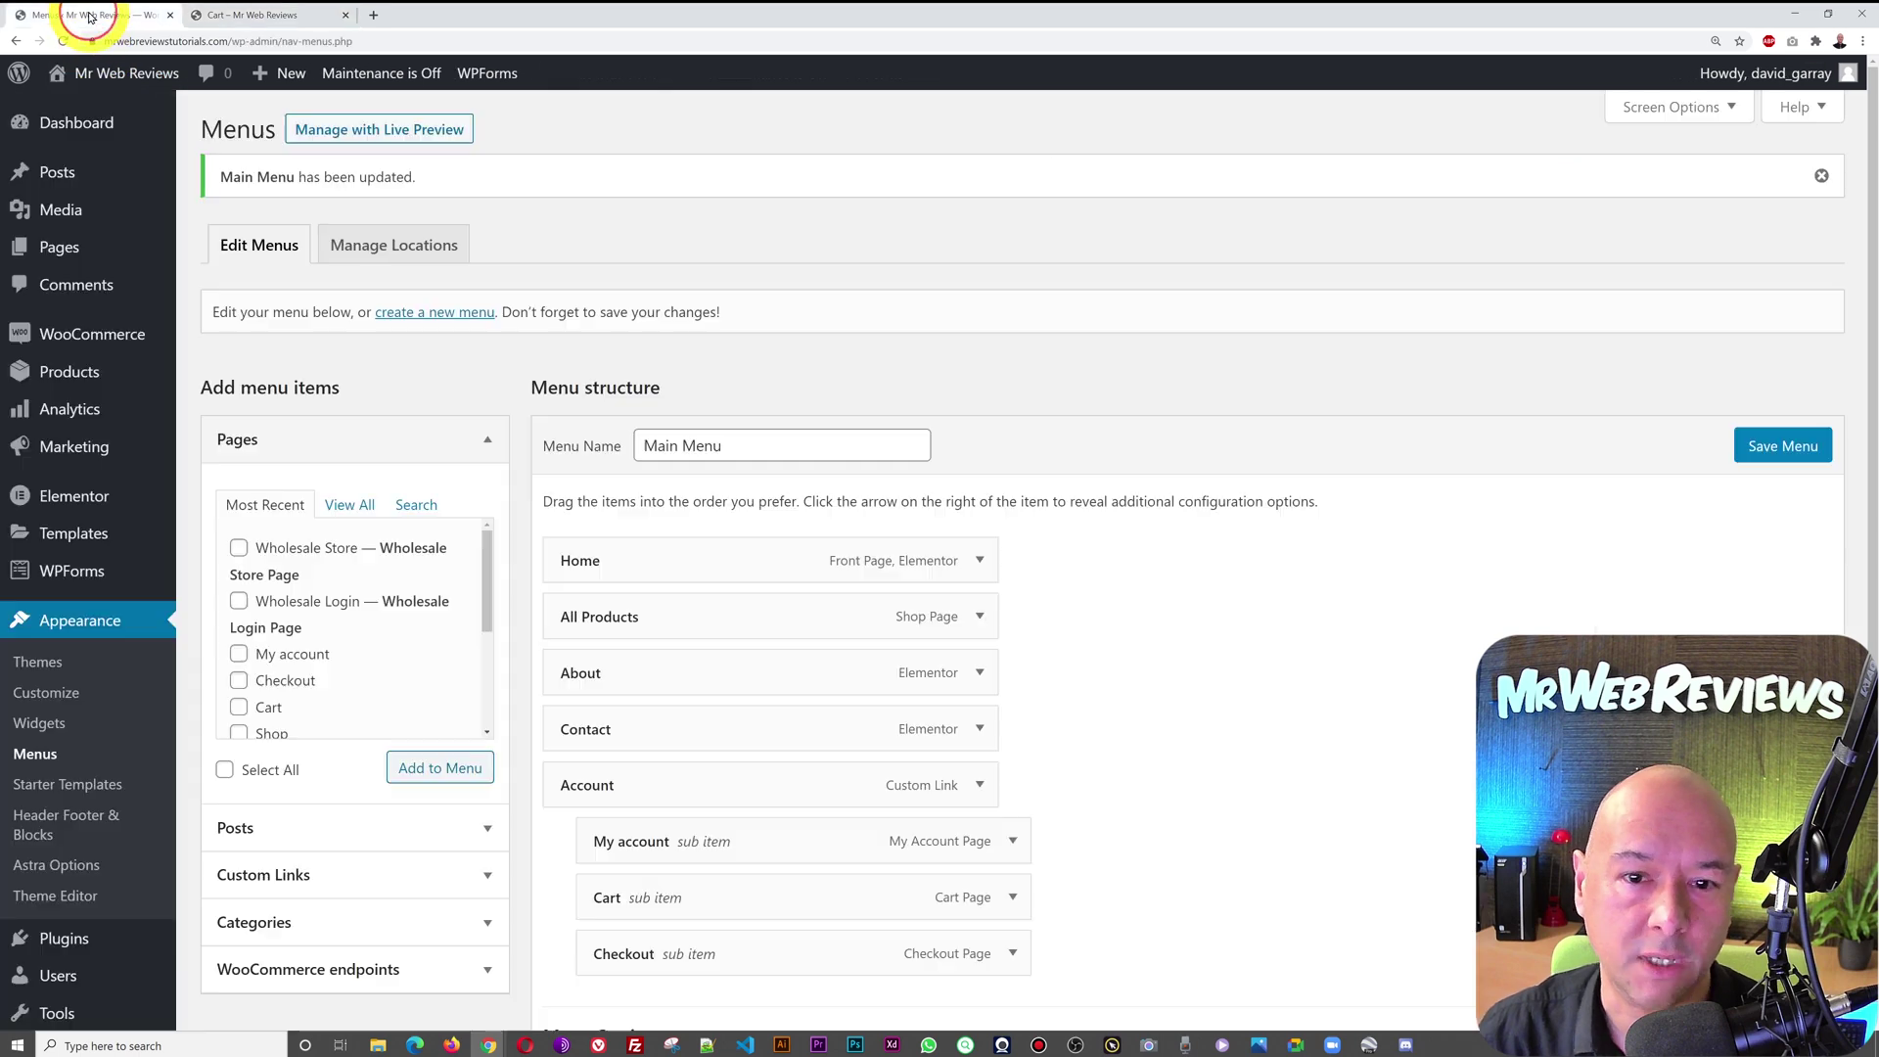
{"action": "scroll", "coordinate": [1233, 734], "scroll_direction": "down", "scroll_amount": 2}
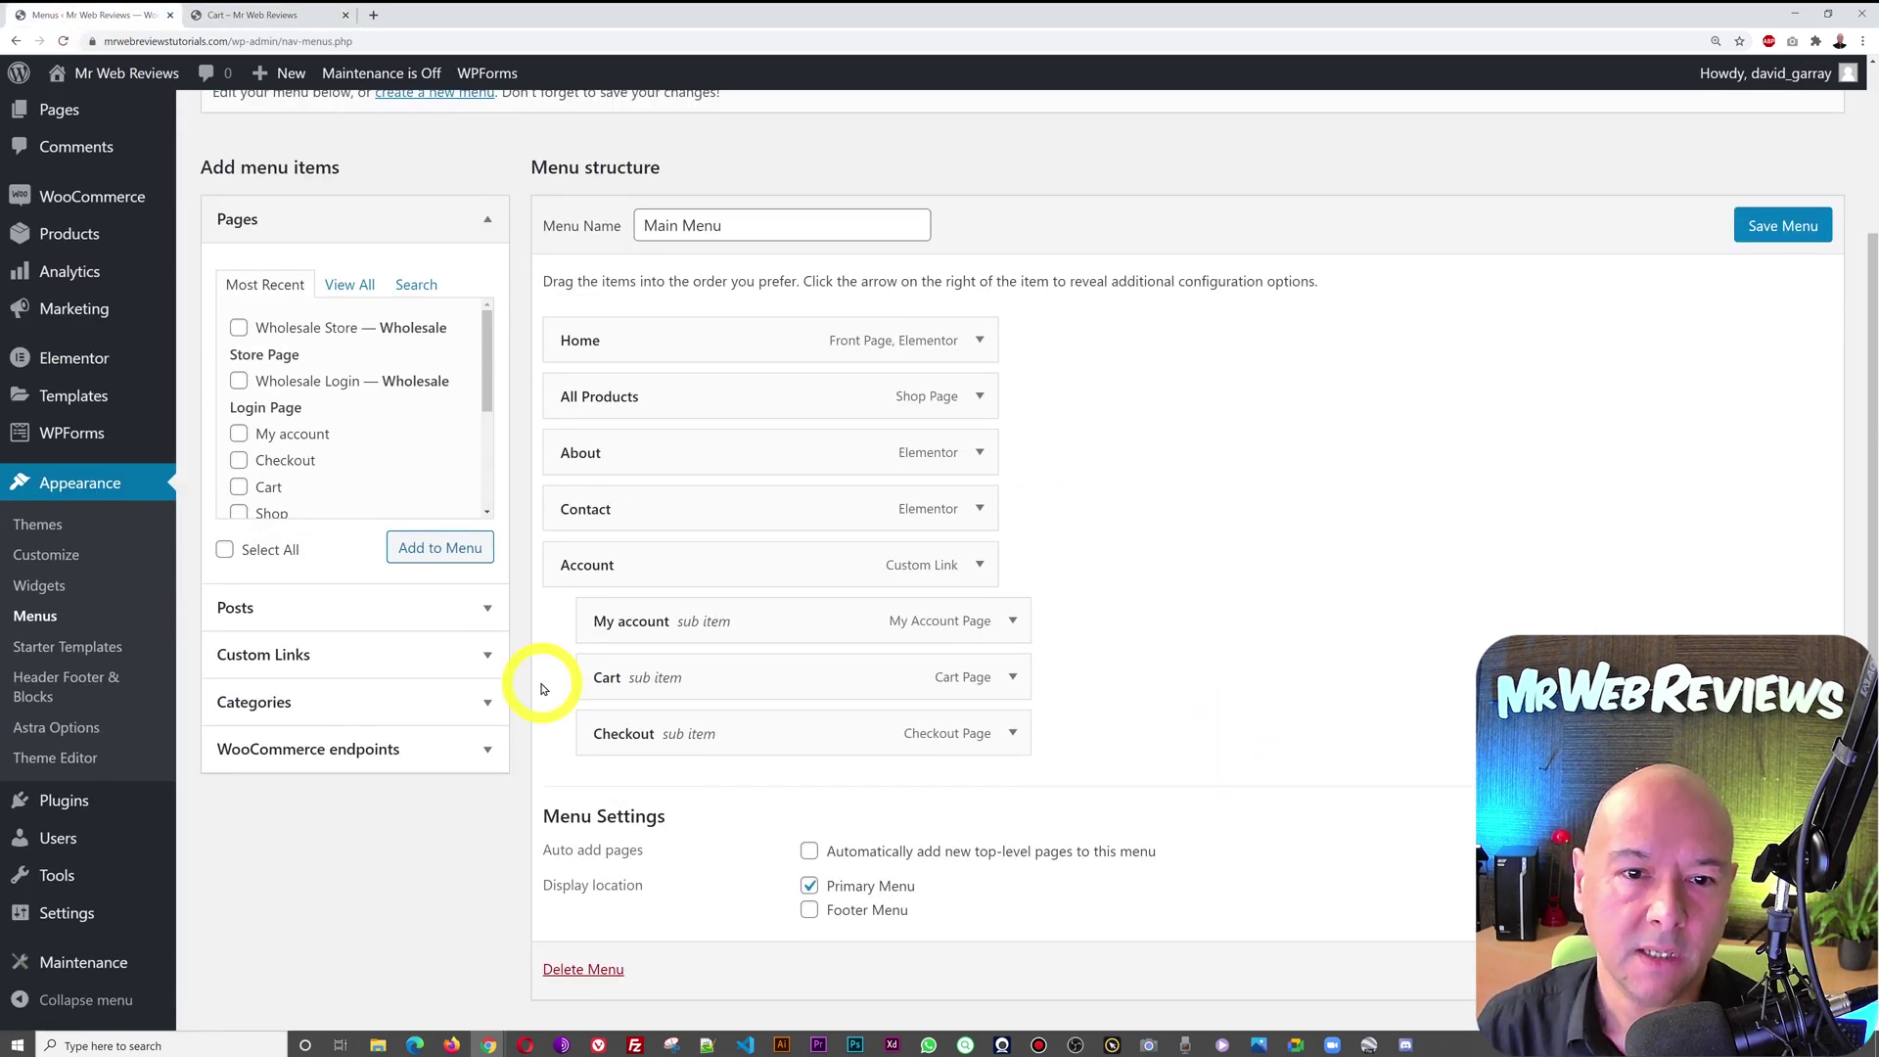
{"action": "left_click", "coordinate": [488, 618]}
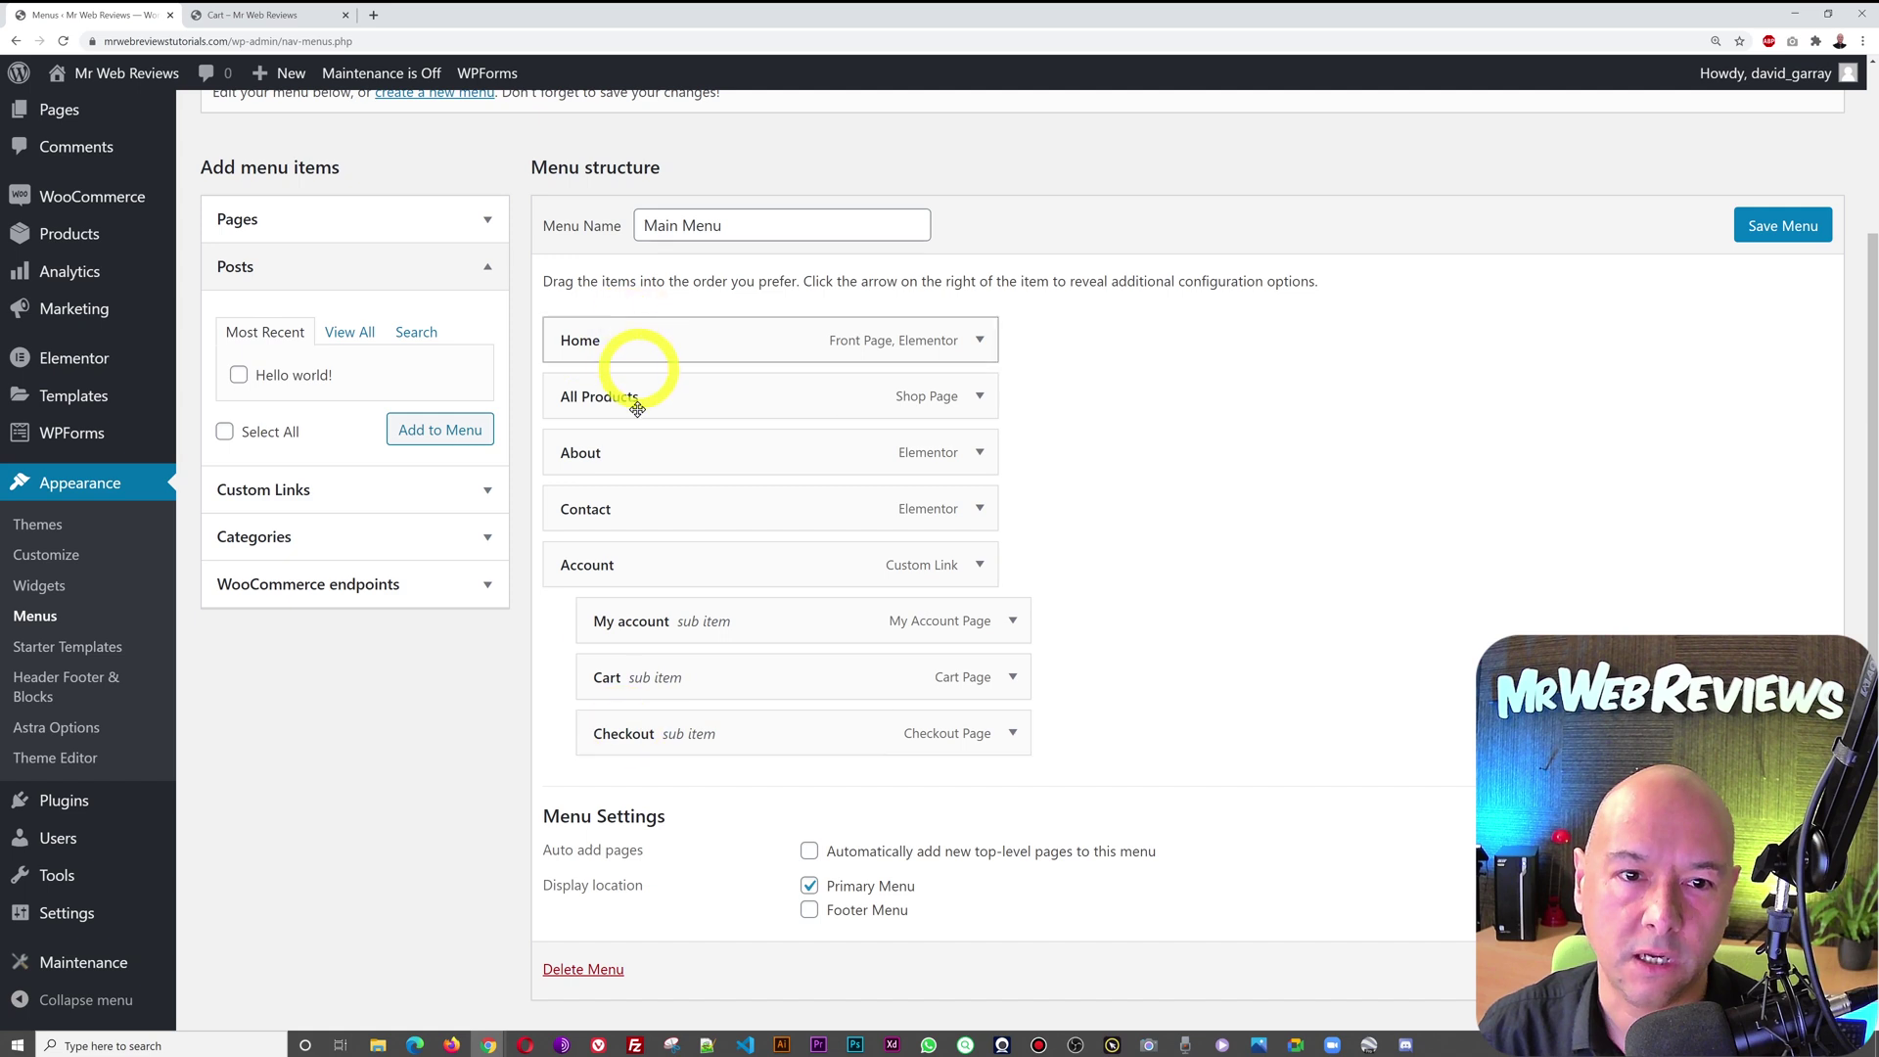
{"action": "left_click", "coordinate": [488, 492]}
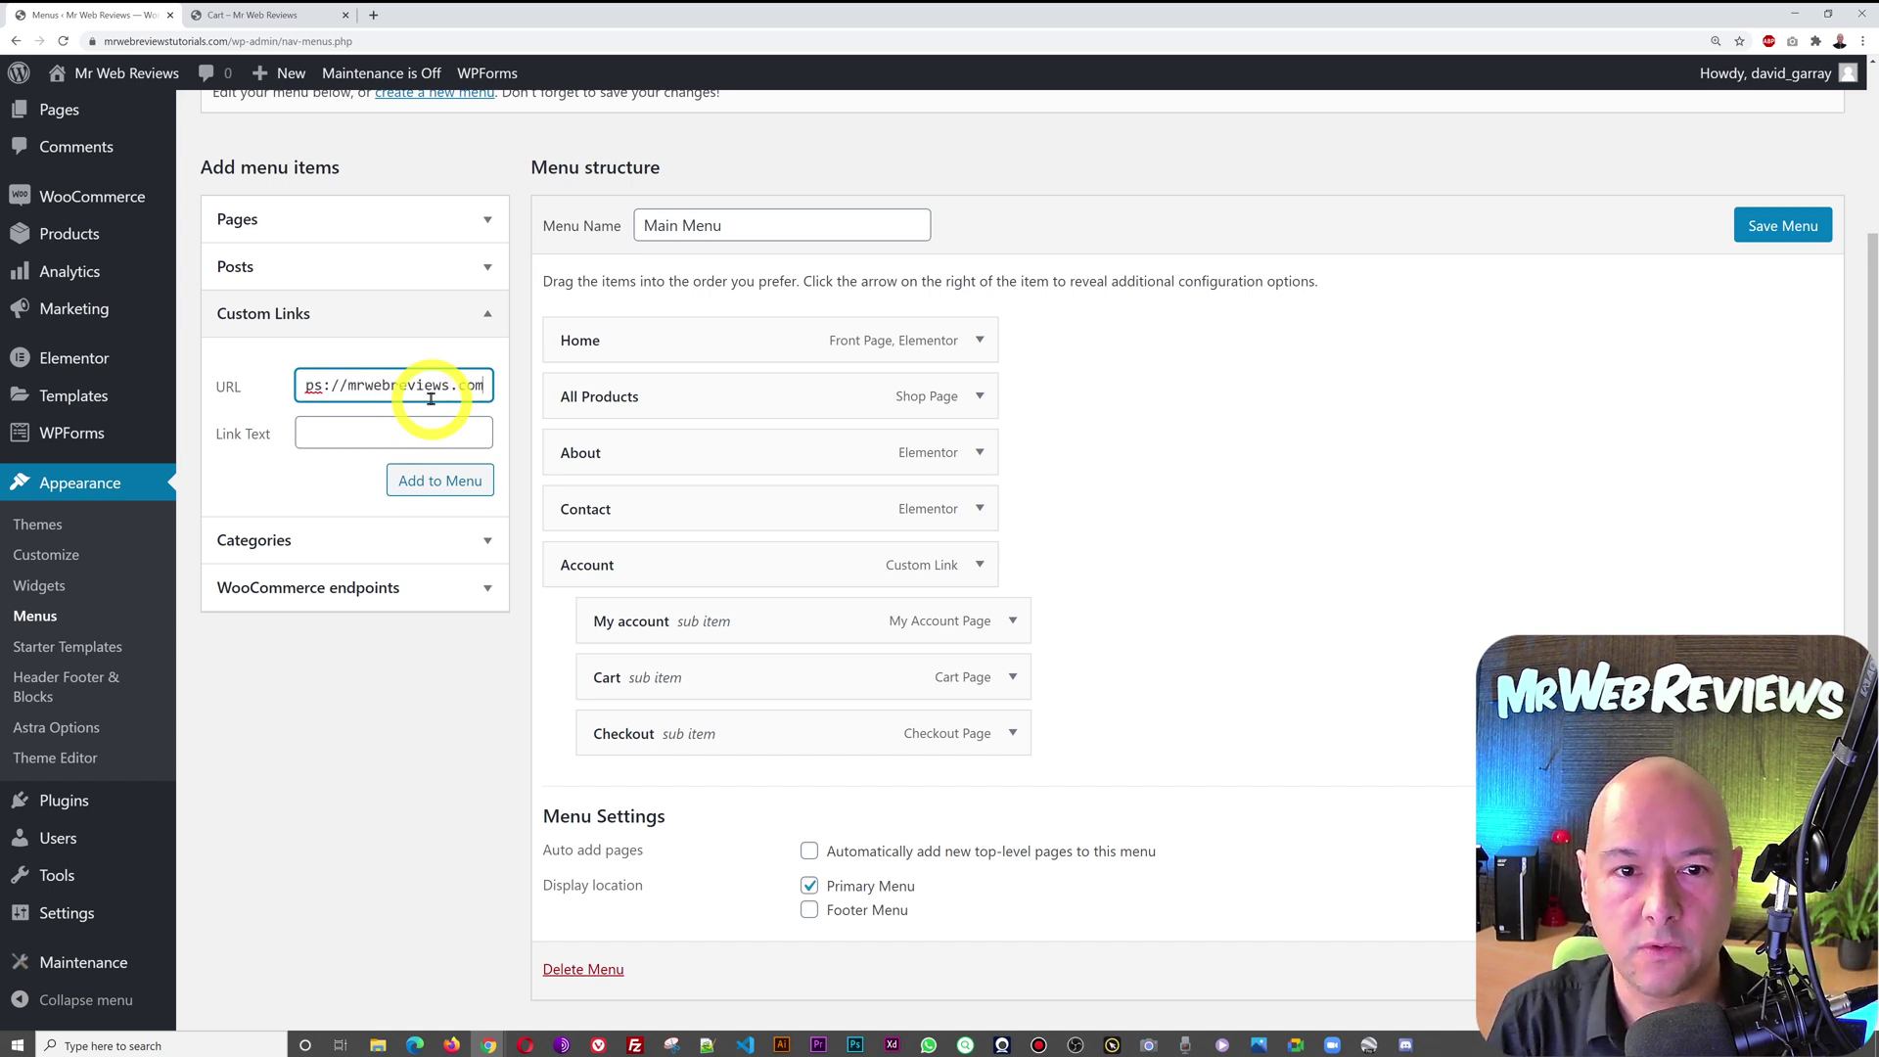
{"action": "left_click", "coordinate": [353, 436]}
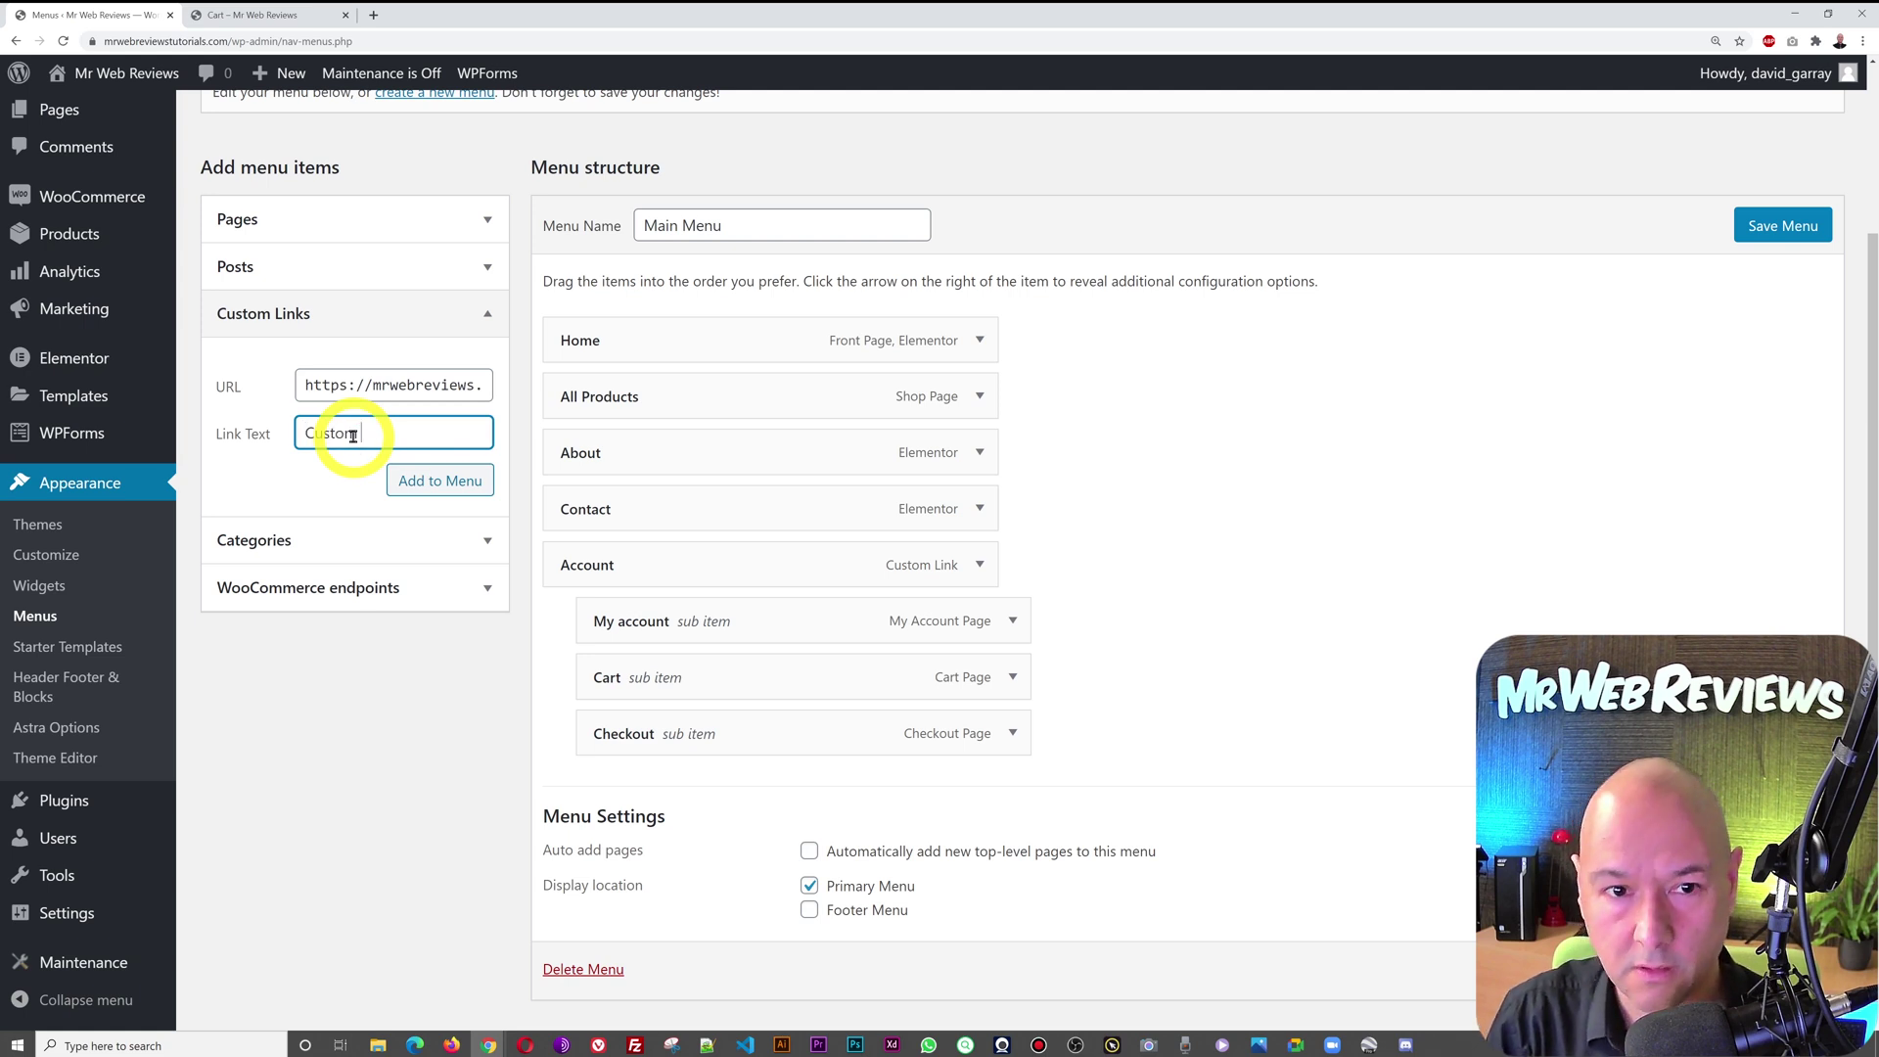
{"action": "left_click", "coordinate": [455, 479]}
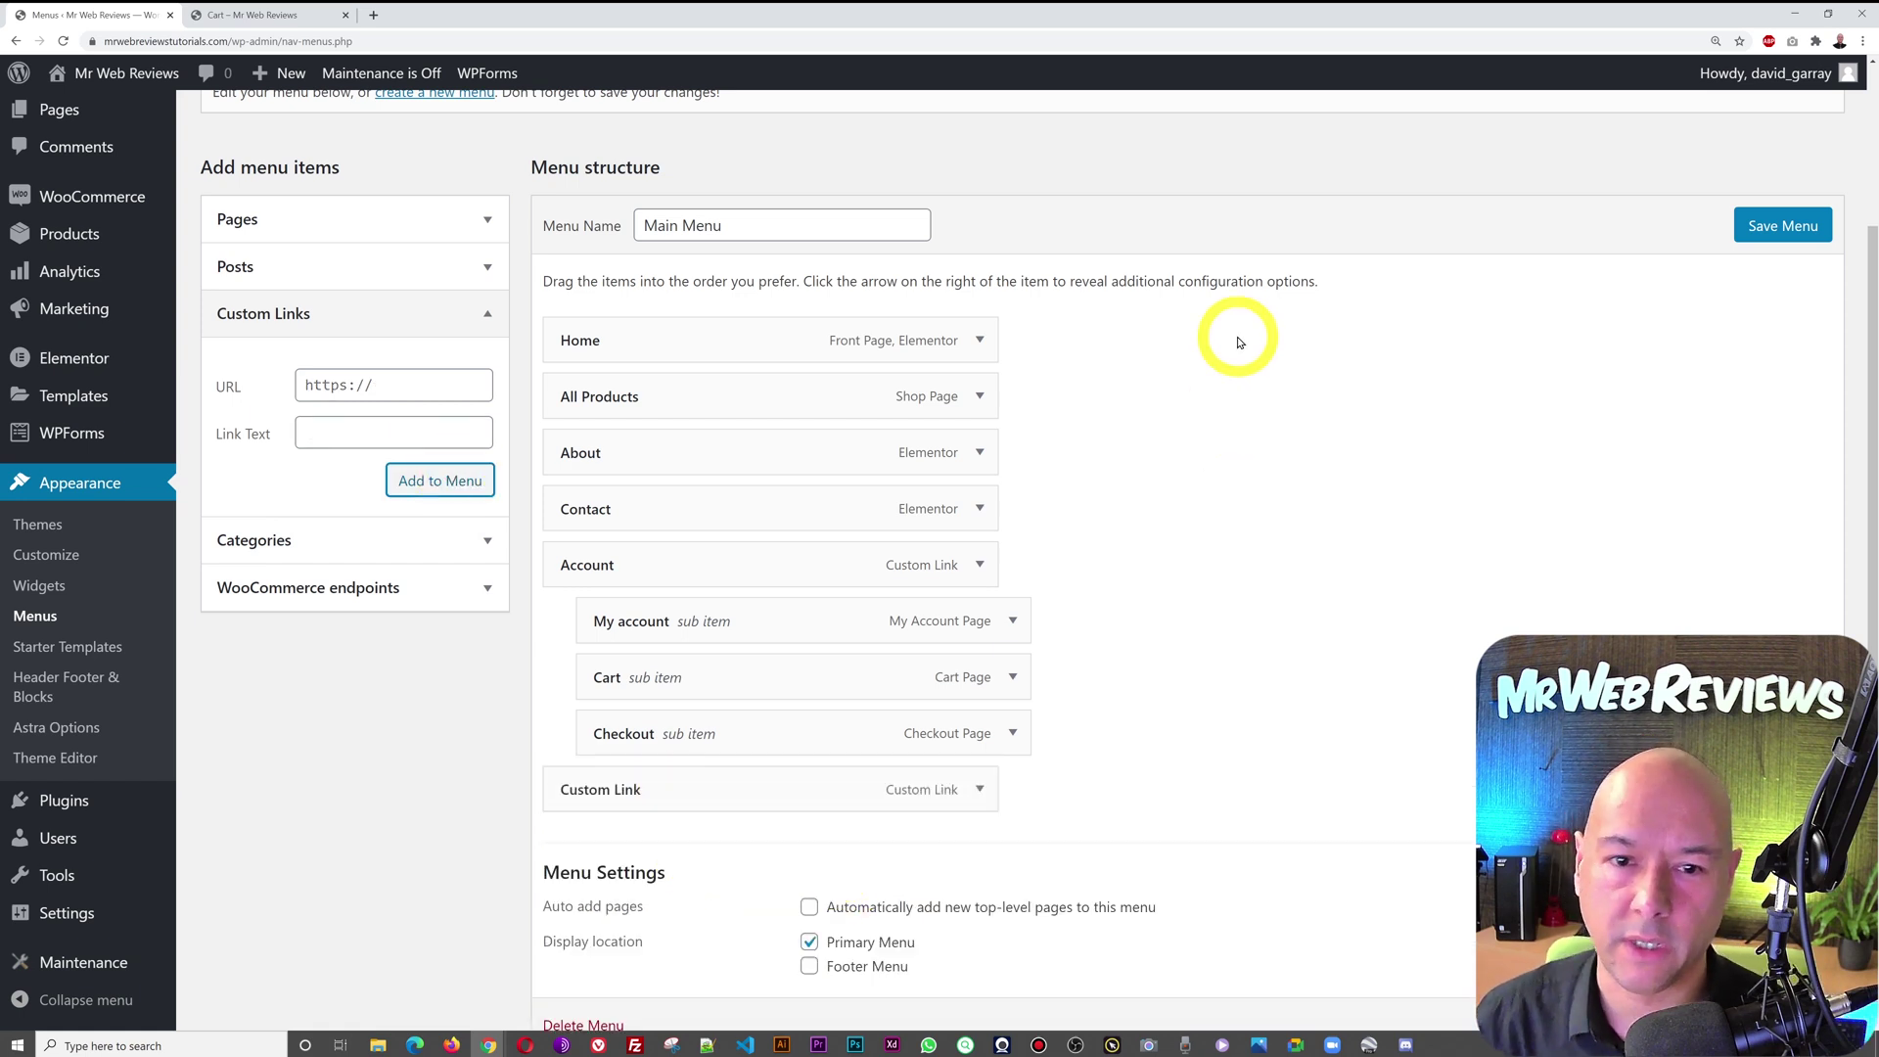
{"action": "left_click_drag", "start_coordinate": [734, 789], "coordinate": [738, 508]}
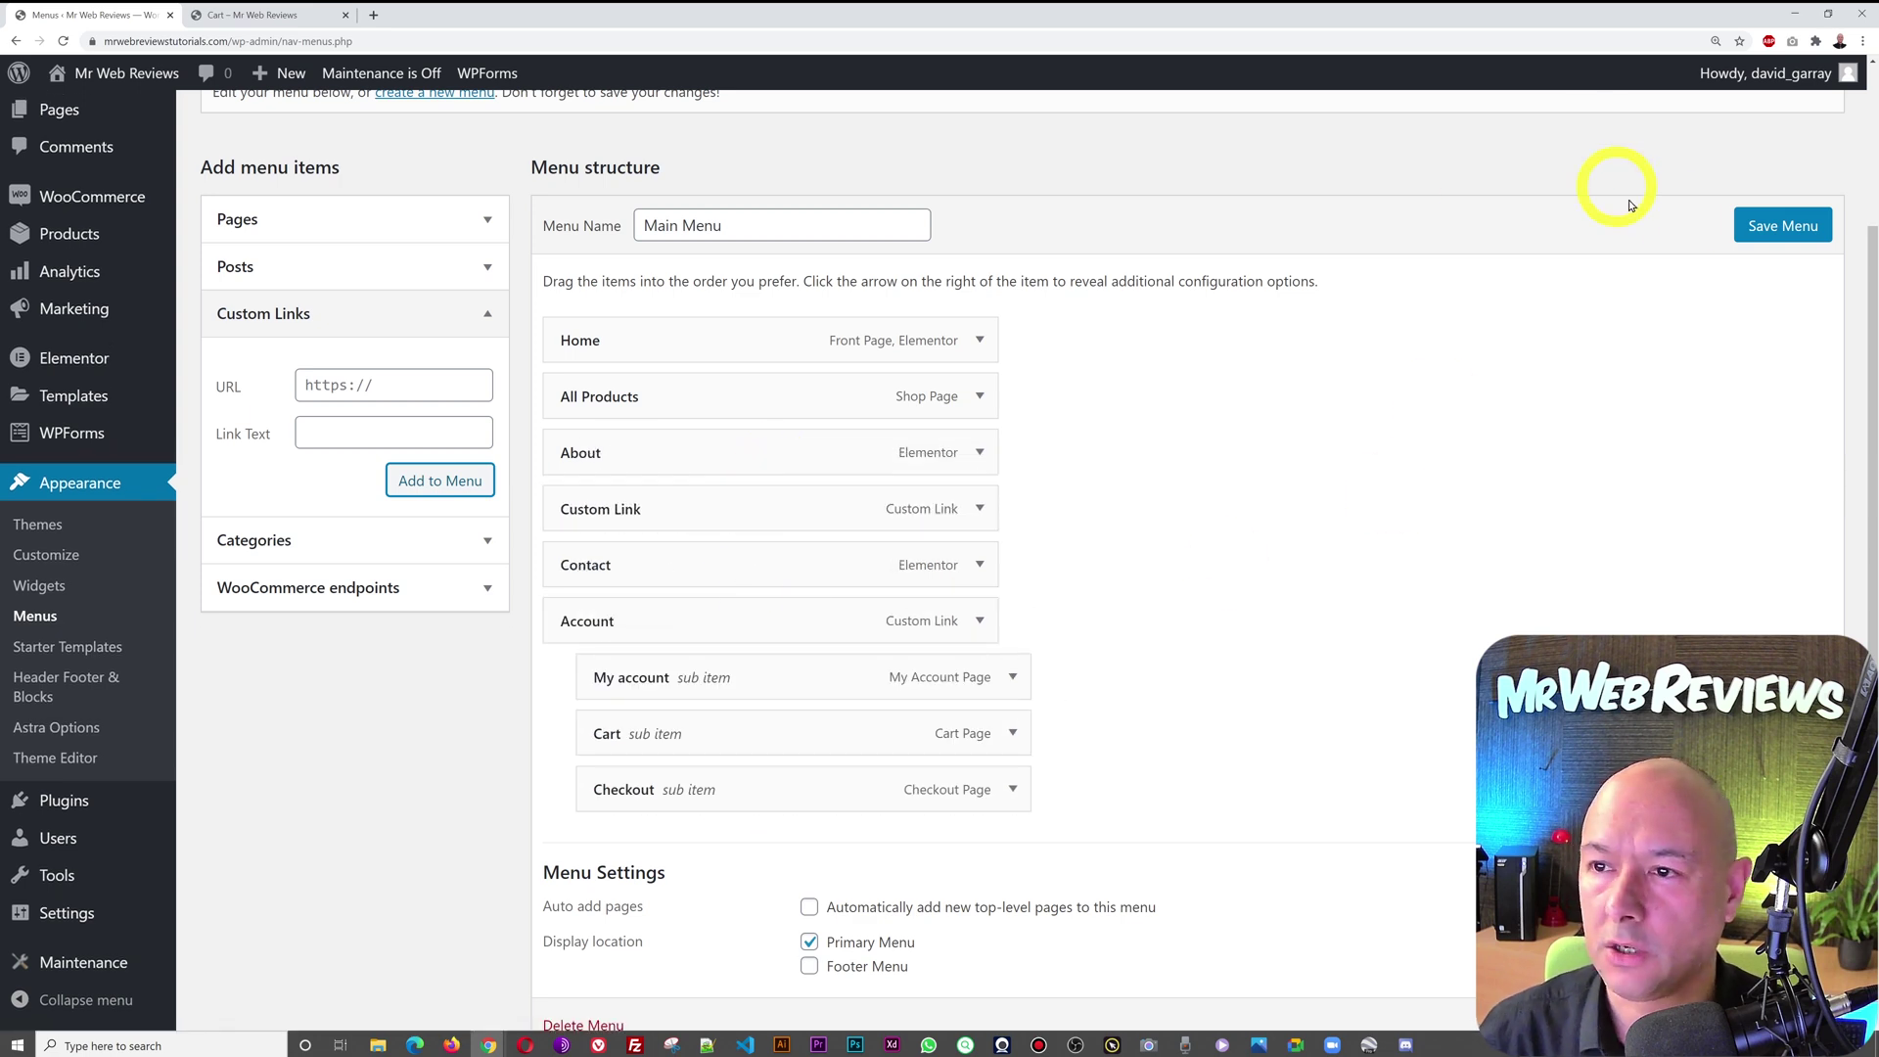
{"action": "left_click", "coordinate": [1771, 227]}
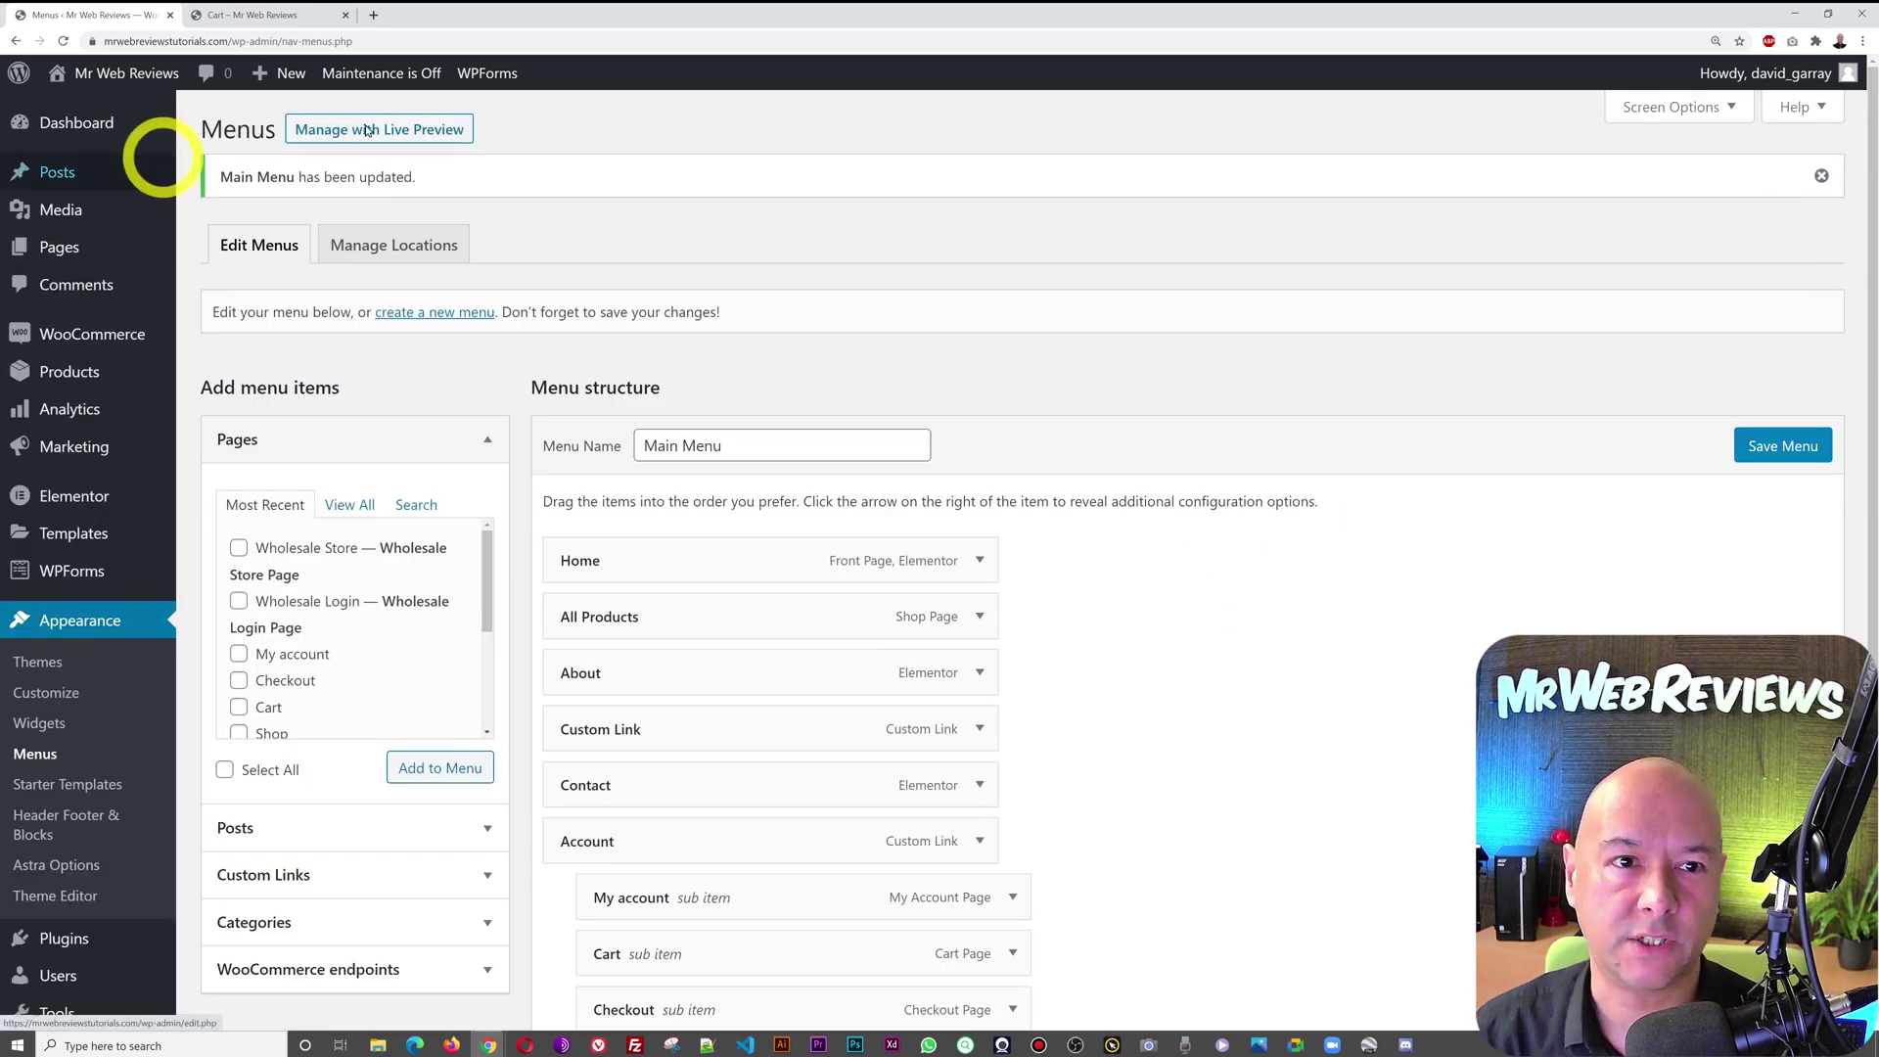
Follow Custom Link on the refreshed live site, go back to the Cart page, and return to the menu editor
{"action": "left_click", "coordinate": [304, 14]}
{"action": "key", "text": "F5"}
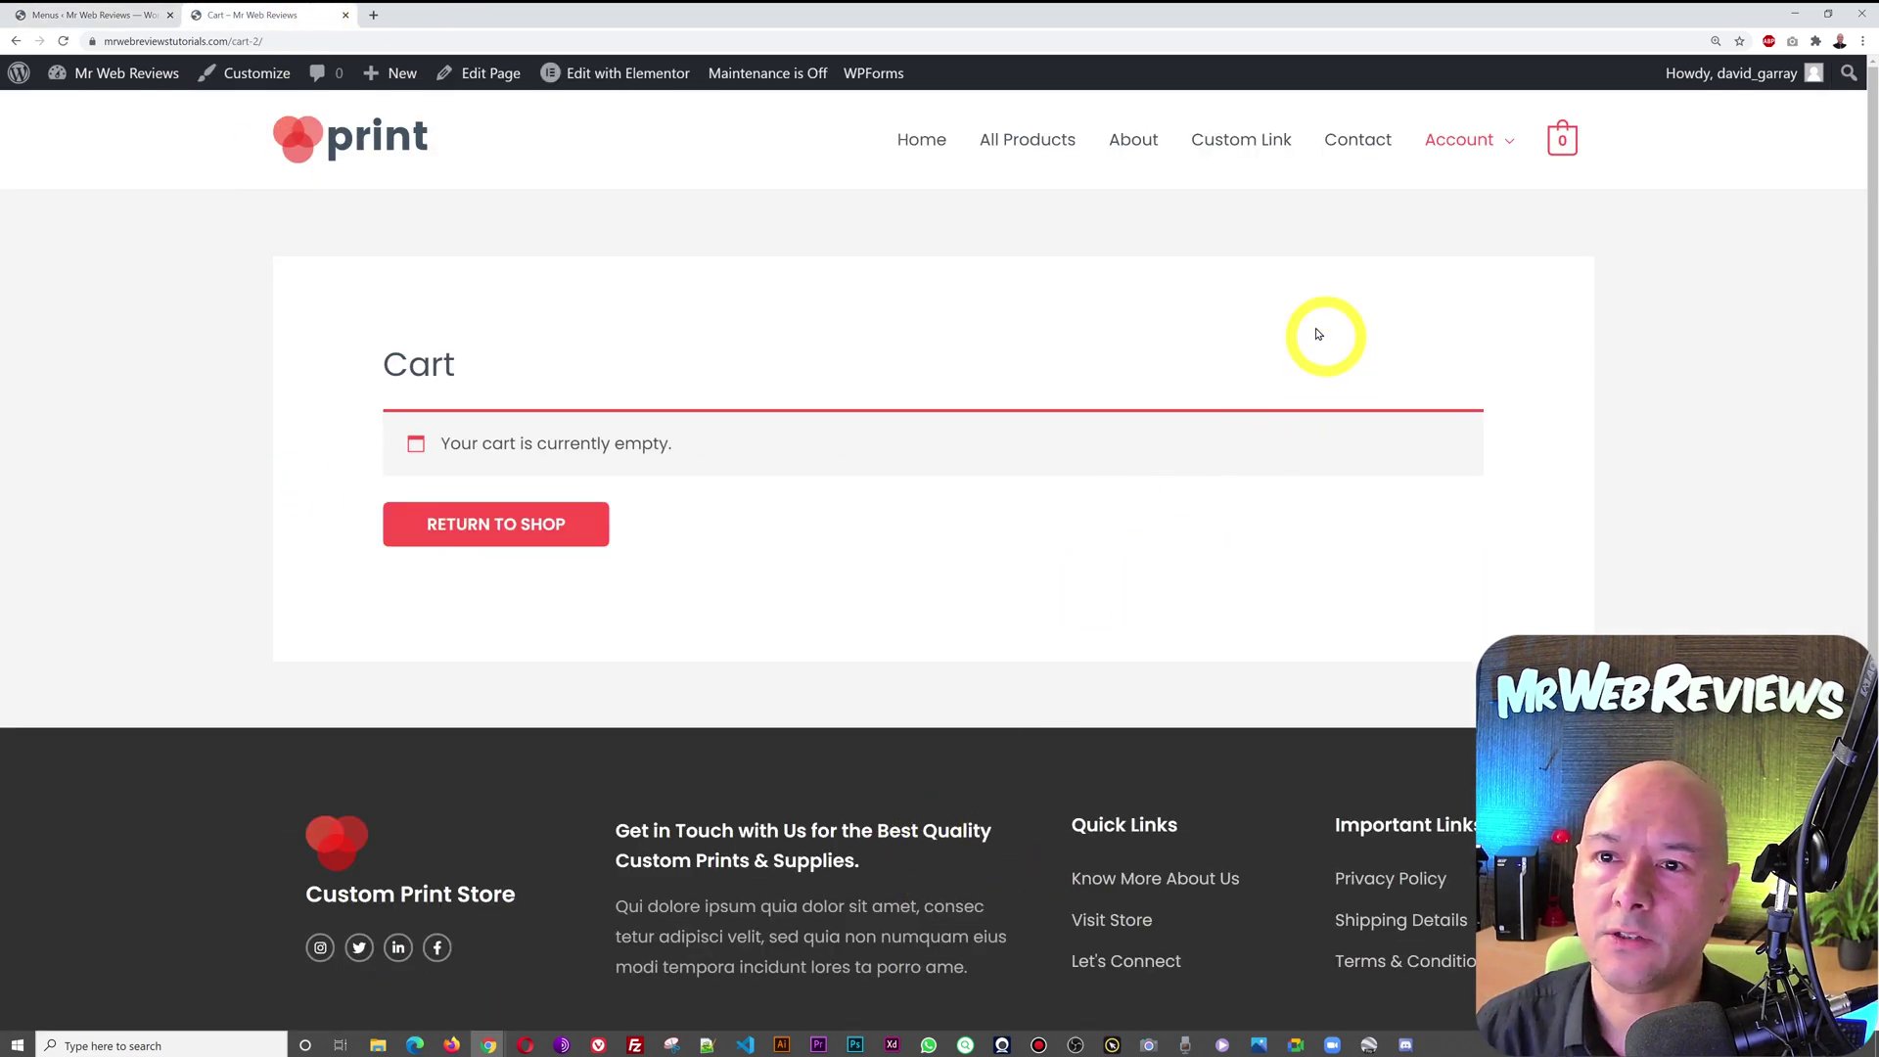
{"action": "left_click", "coordinate": [1241, 149]}
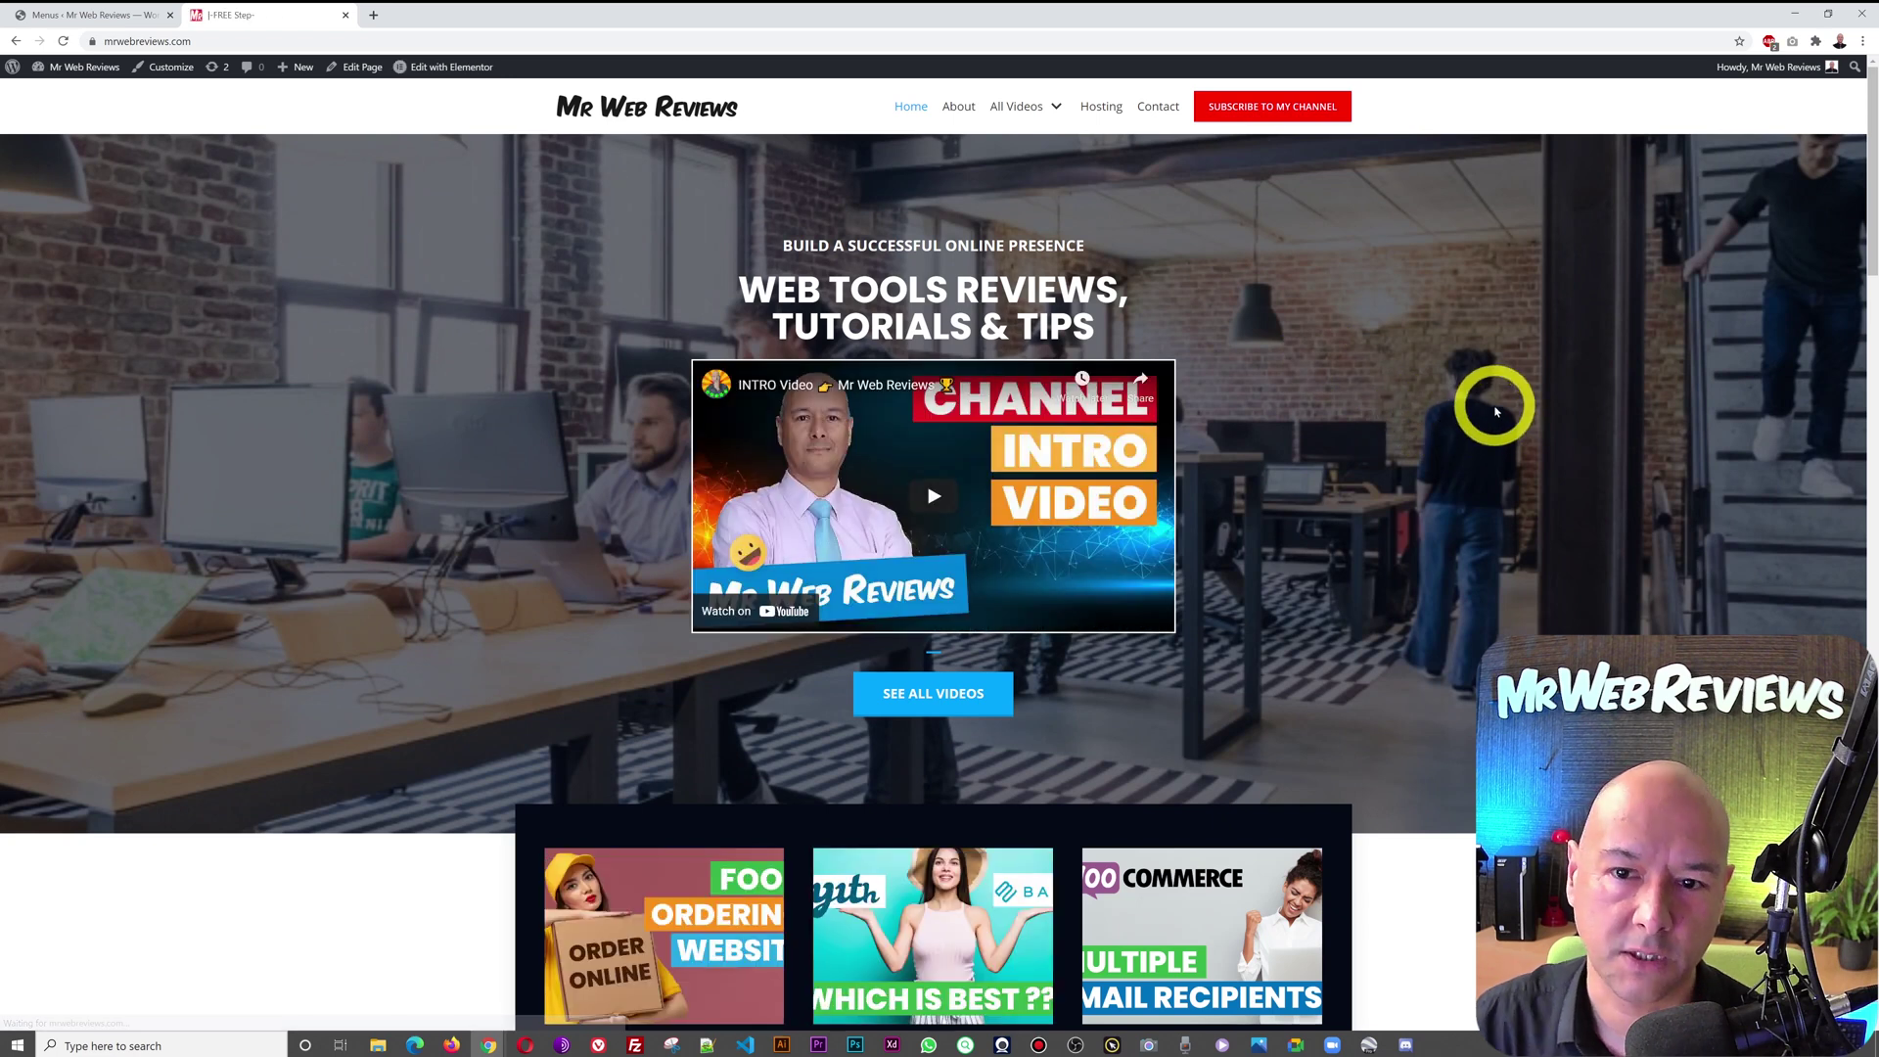
{"action": "left_click", "coordinate": [14, 42]}
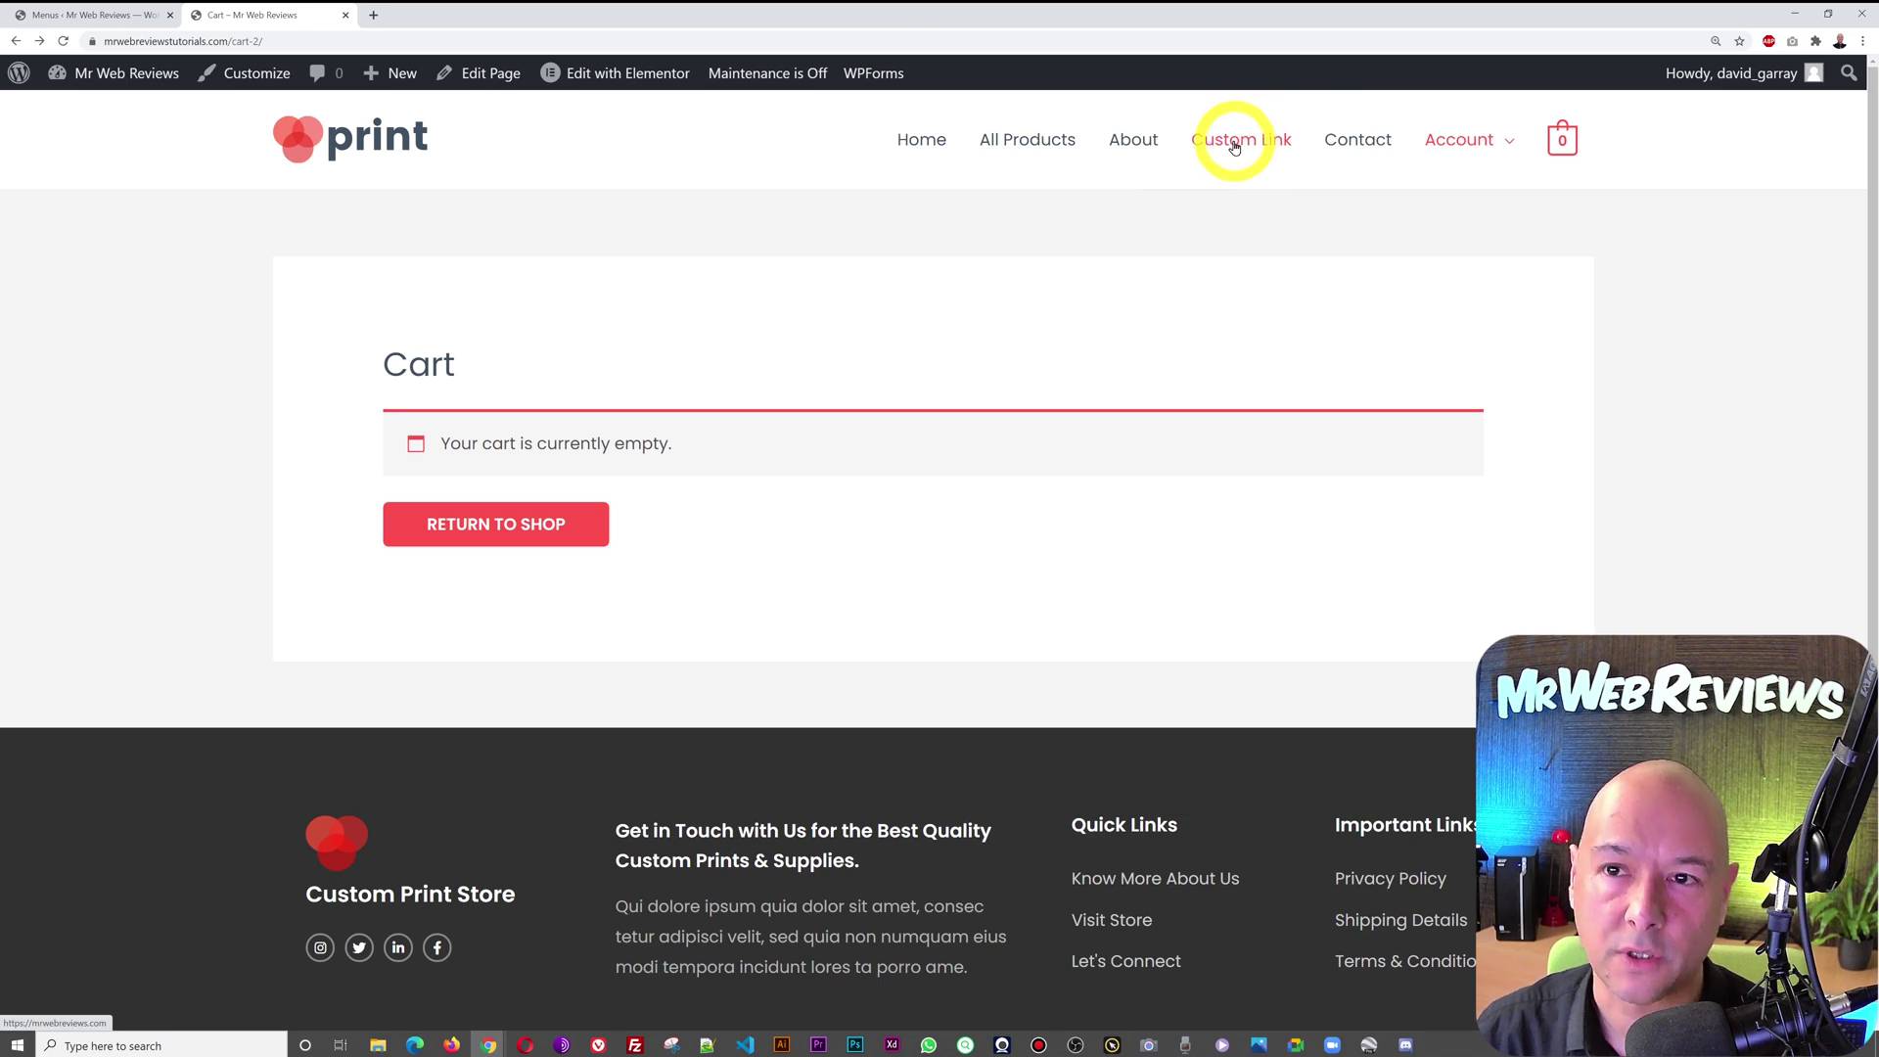
{"action": "left_click", "coordinate": [113, 32]}
Expand the Custom Link item's settings and enable the Link Target advanced menu property in the screen options
{"action": "scroll", "coordinate": [1027, 528], "scroll_direction": "down", "scroll_amount": 1}
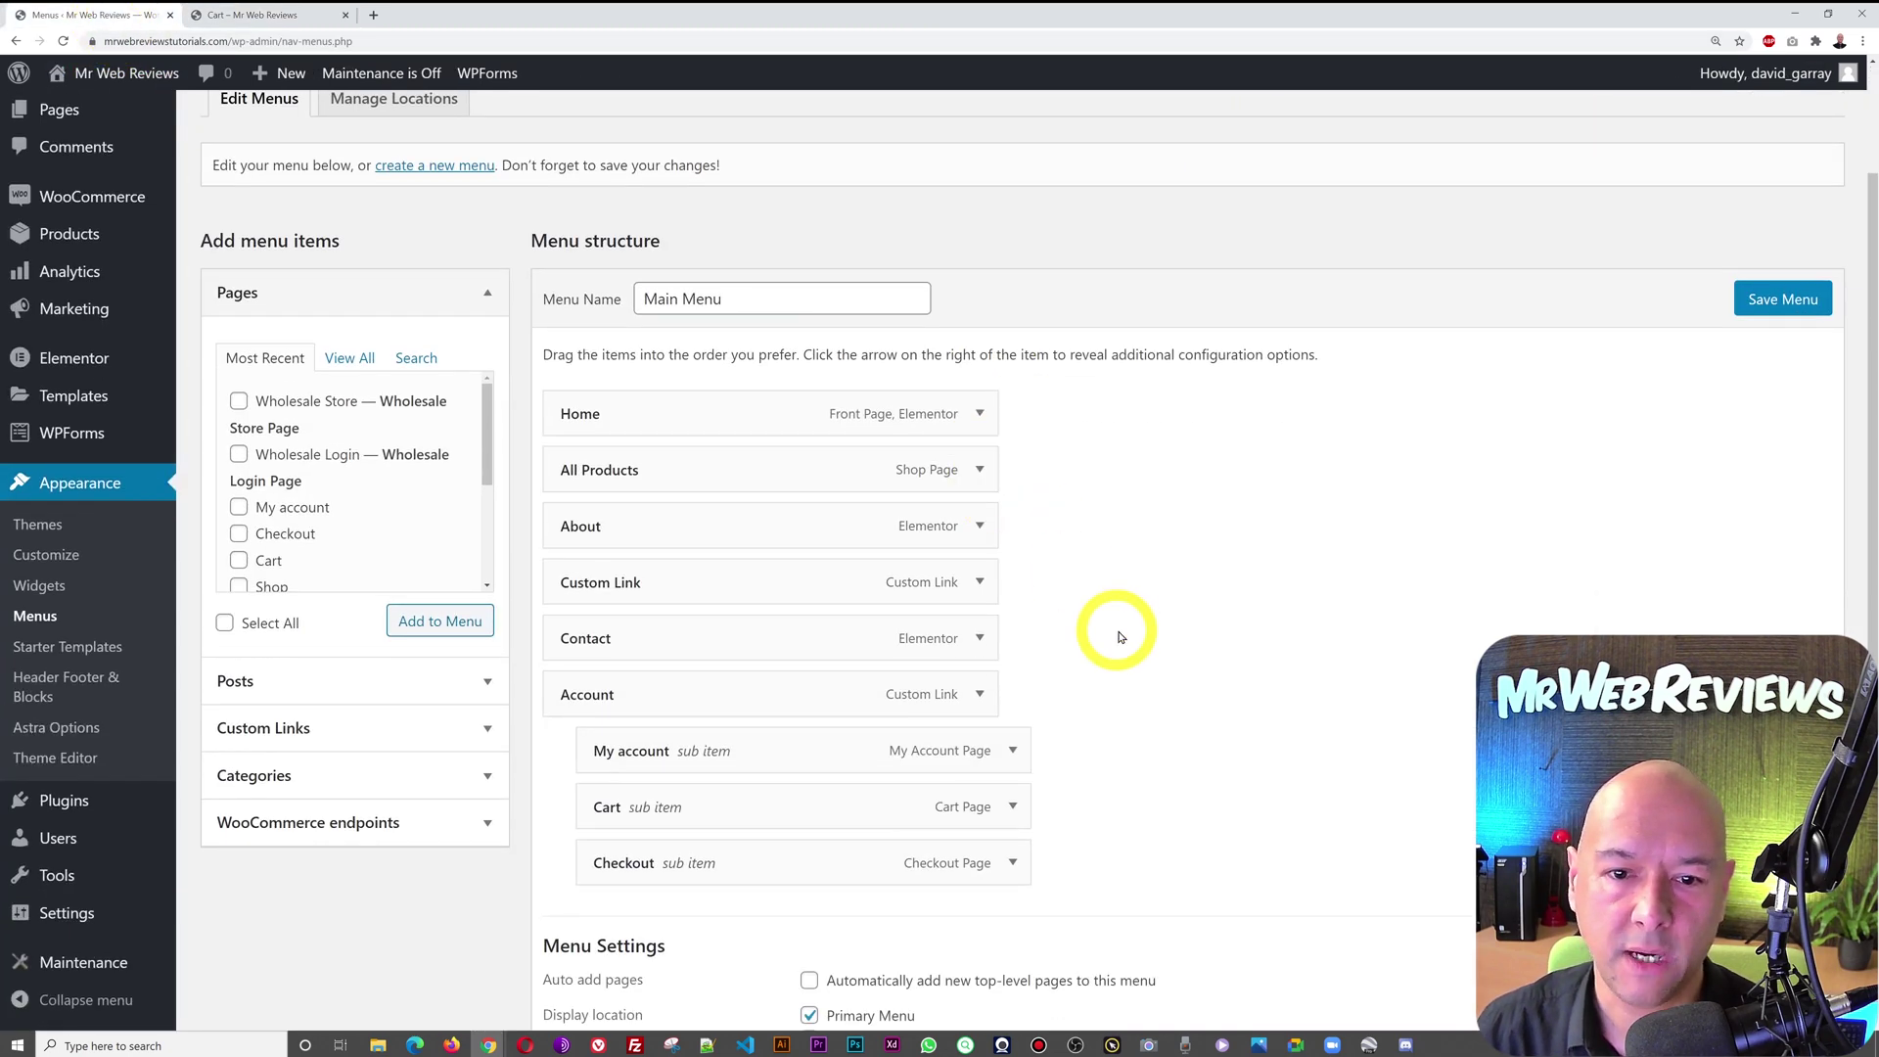
{"action": "left_click", "coordinate": [979, 581]}
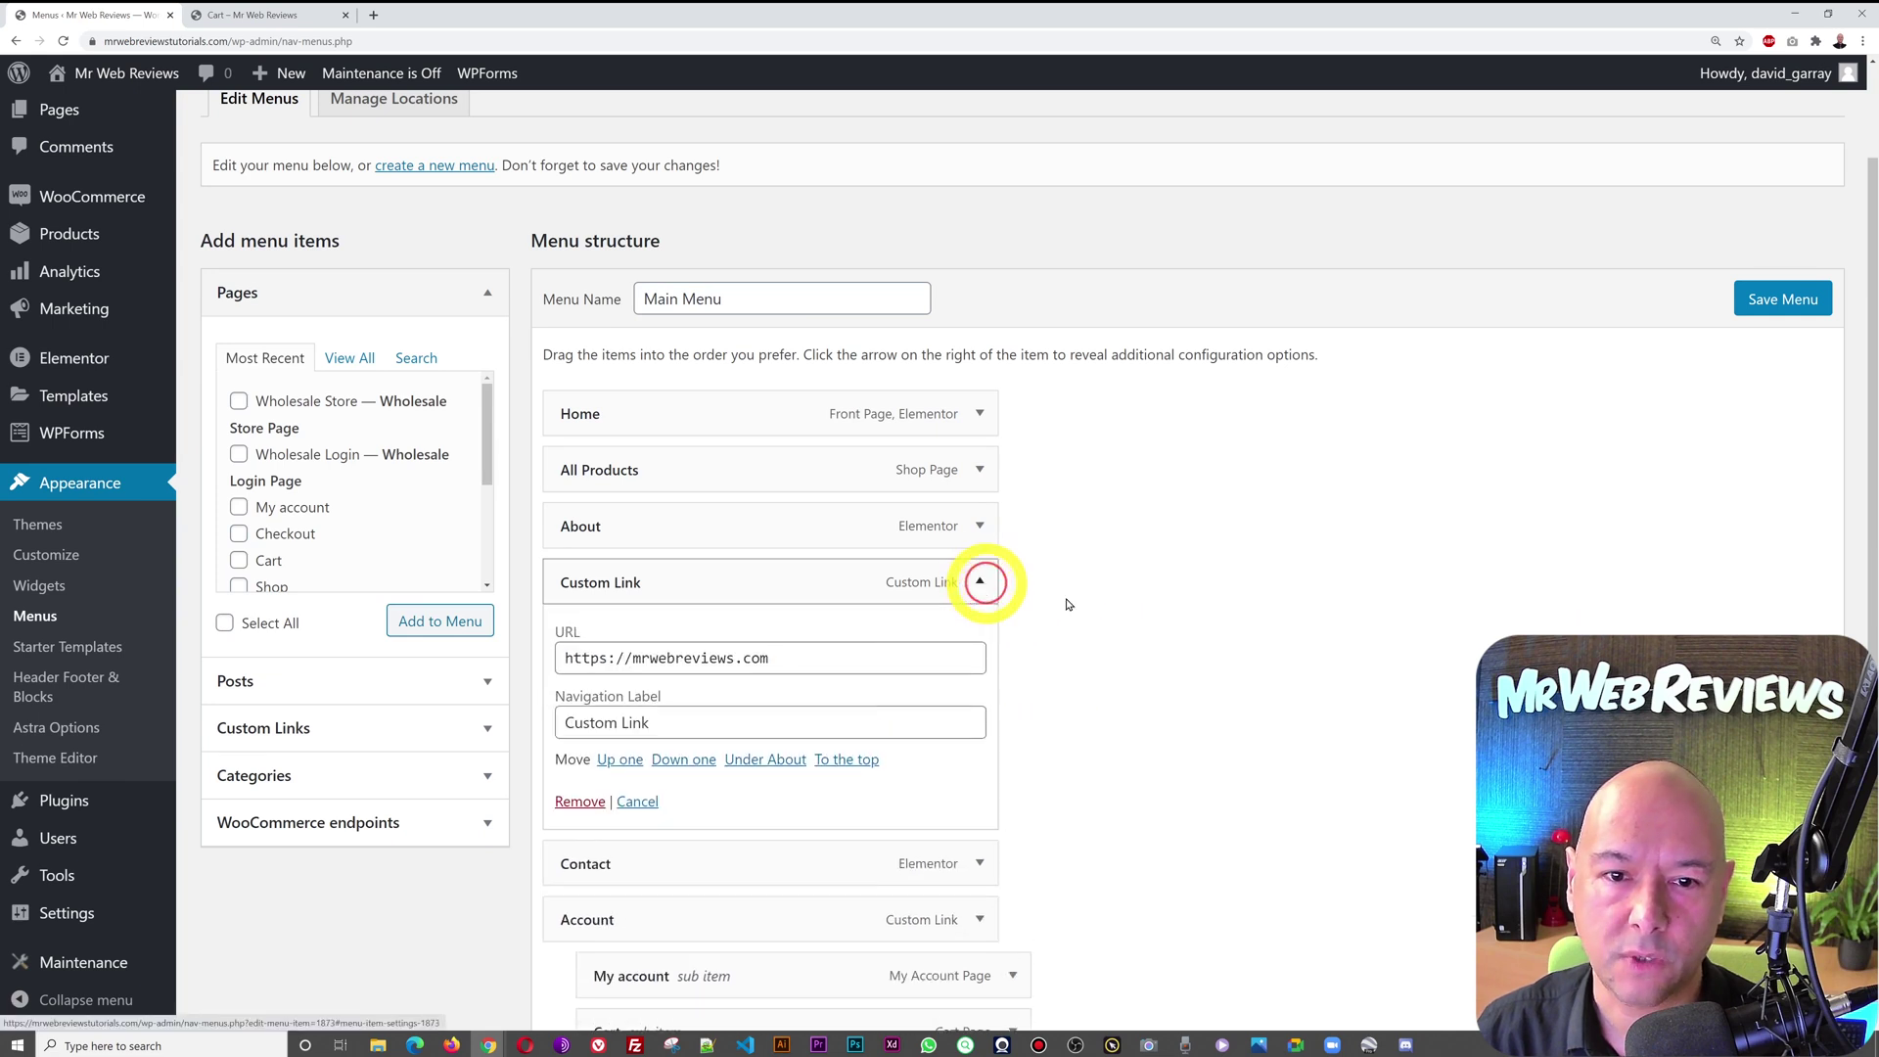
{"action": "scroll", "coordinate": [1174, 597], "scroll_direction": "down", "scroll_amount": 1}
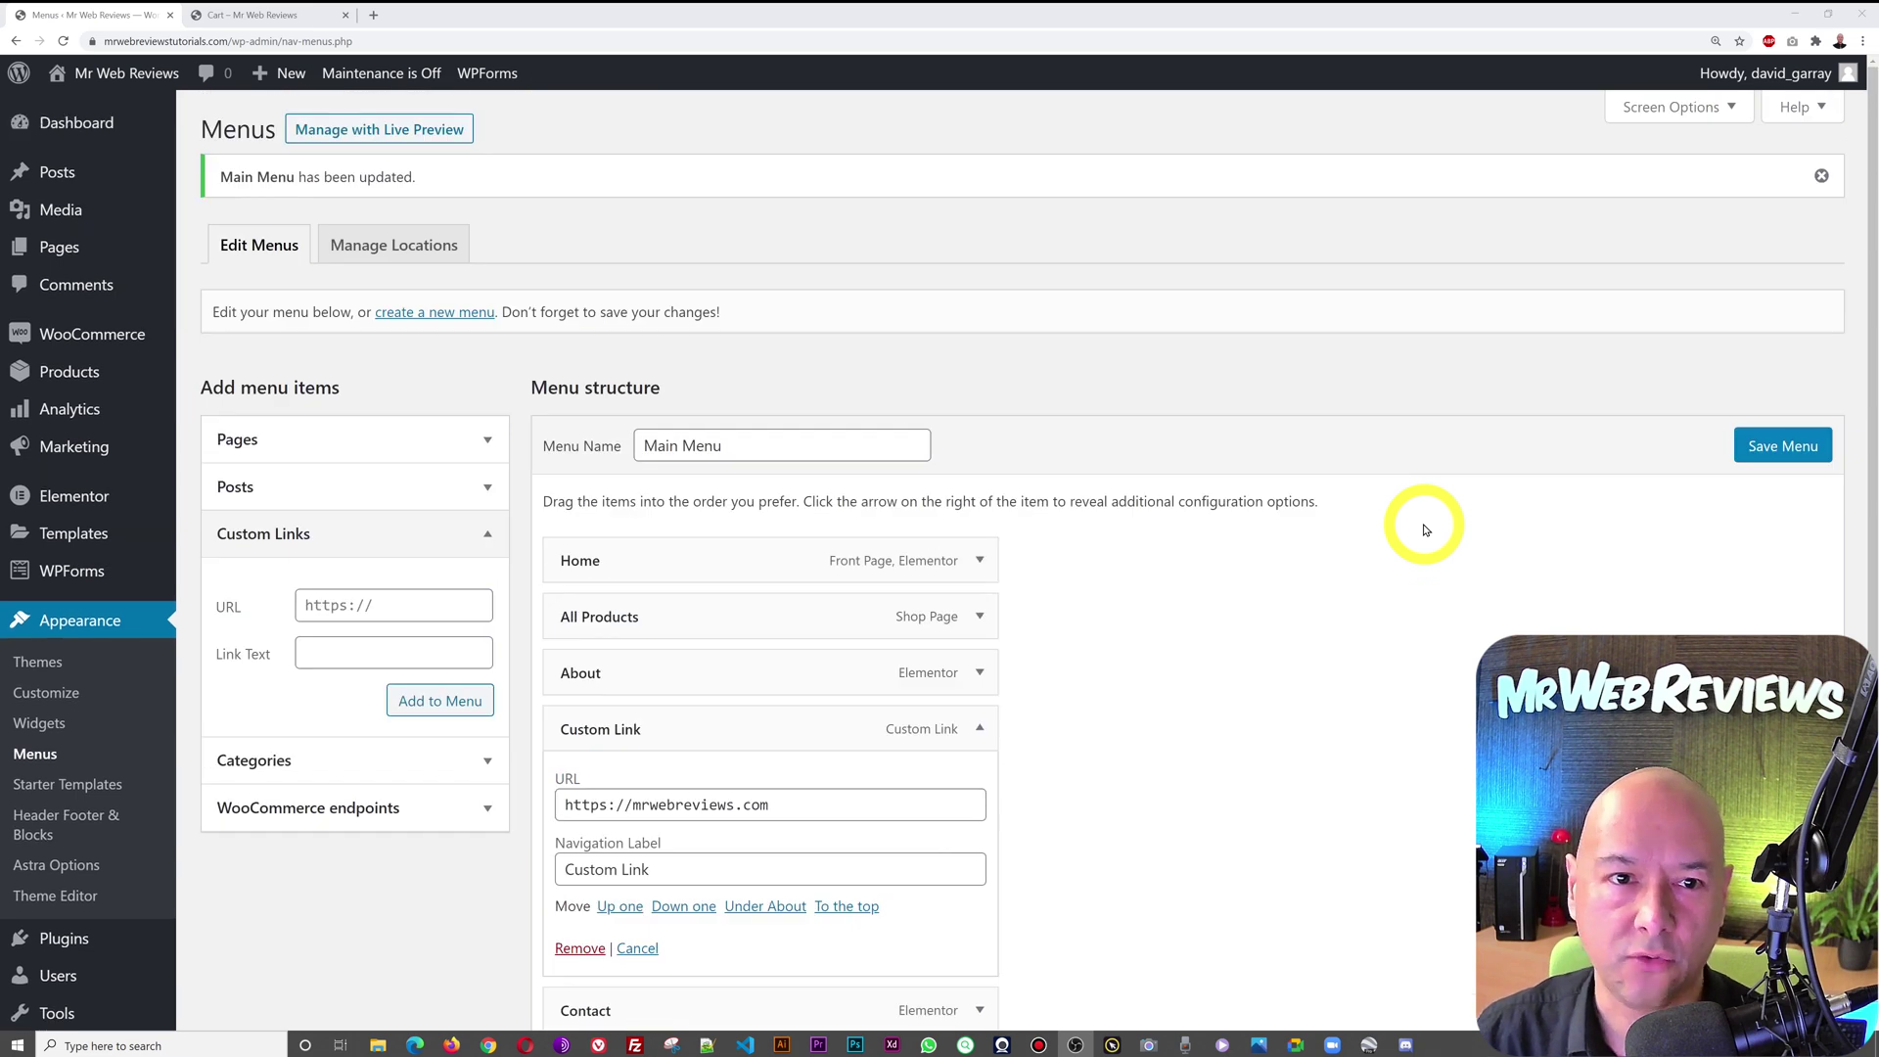
{"action": "left_click", "coordinate": [1679, 110]}
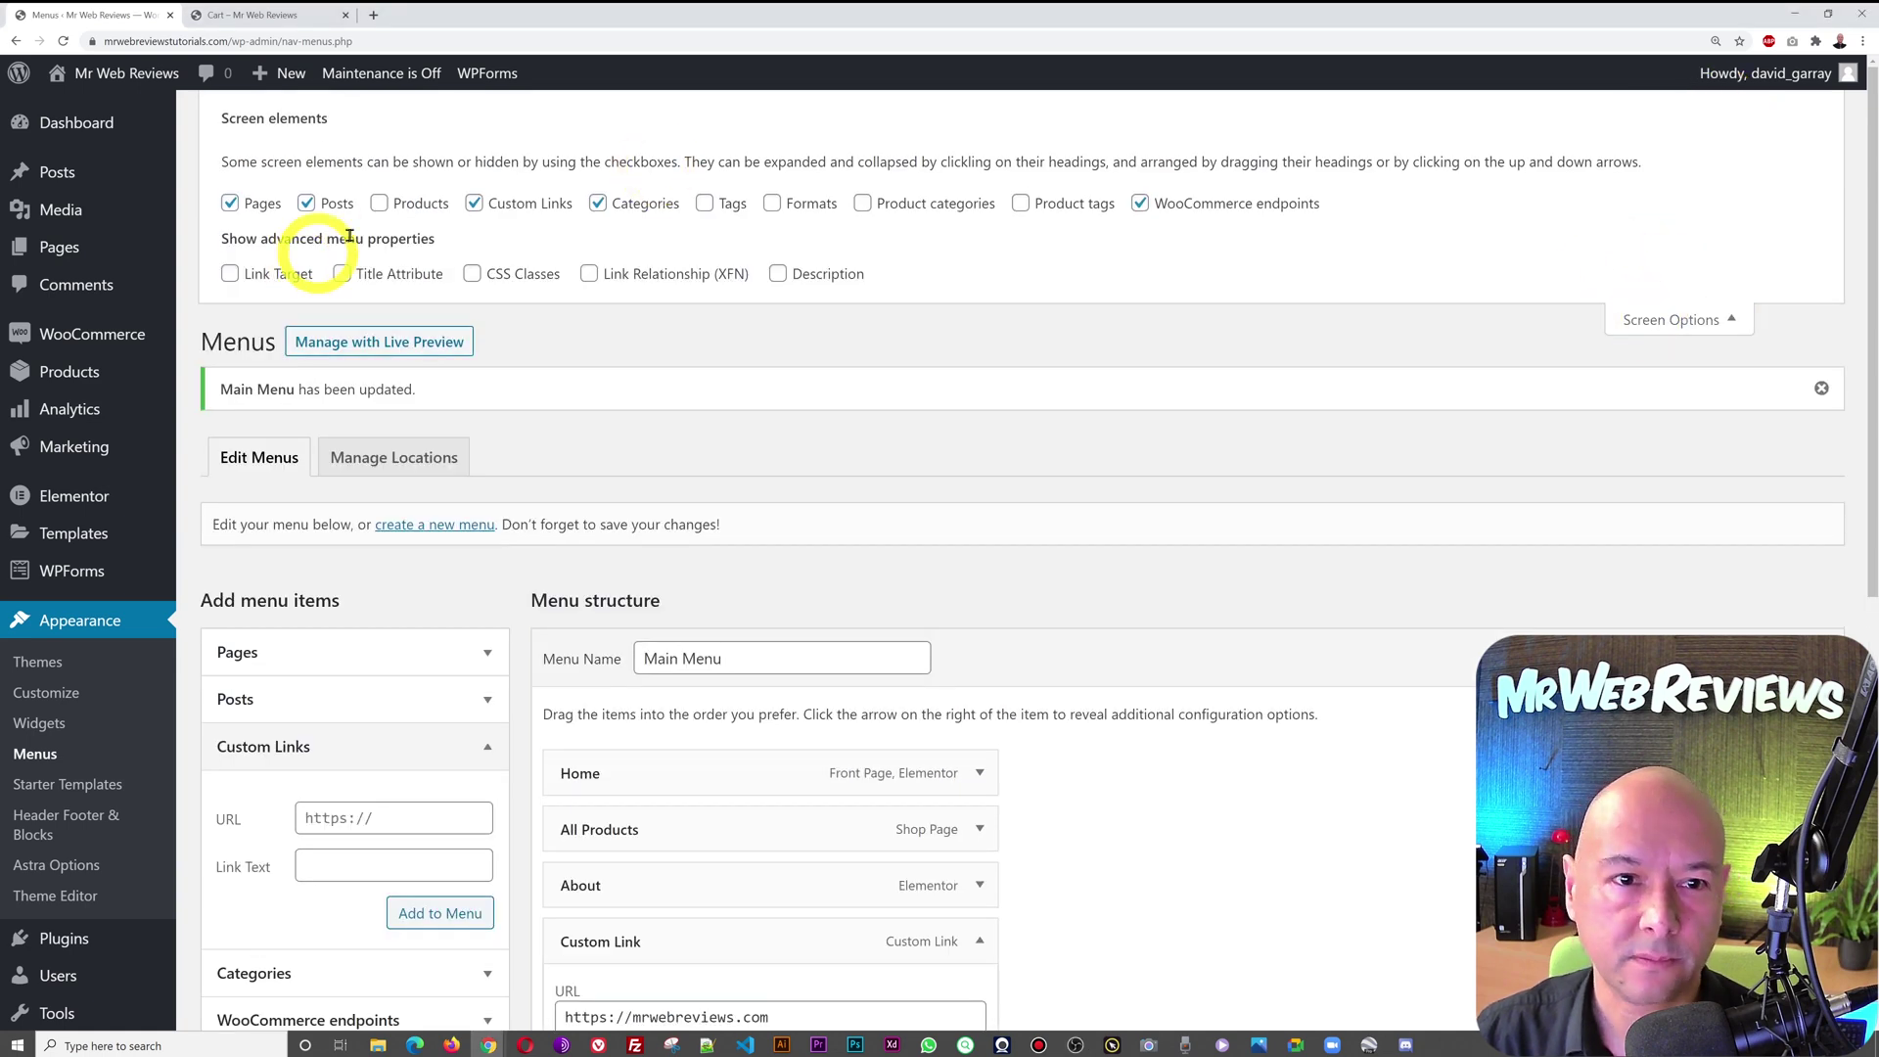
{"action": "left_click", "coordinate": [232, 279]}
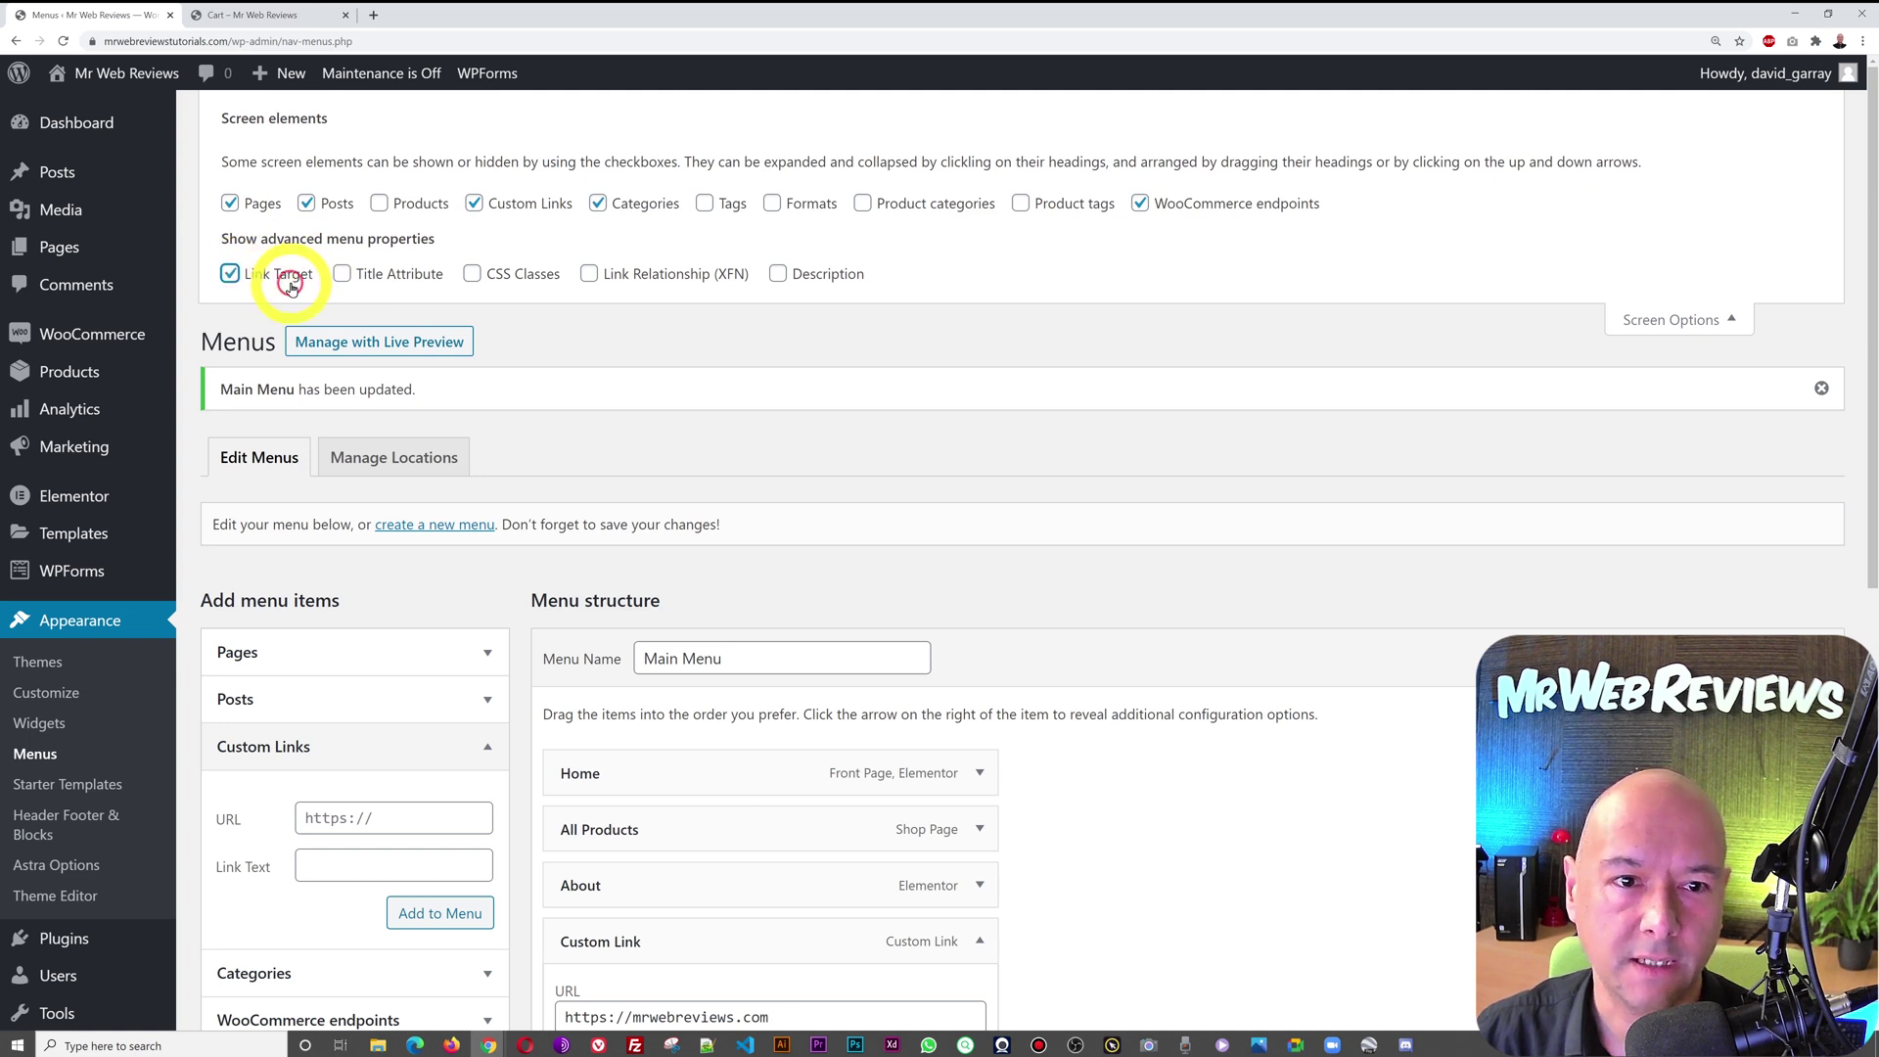
{"action": "left_click", "coordinate": [1654, 323]}
{"action": "scroll", "coordinate": [1589, 337], "scroll_direction": "down", "scroll_amount": 1}
{"action": "scroll", "coordinate": [1589, 339], "scroll_direction": "down", "scroll_amount": 1}
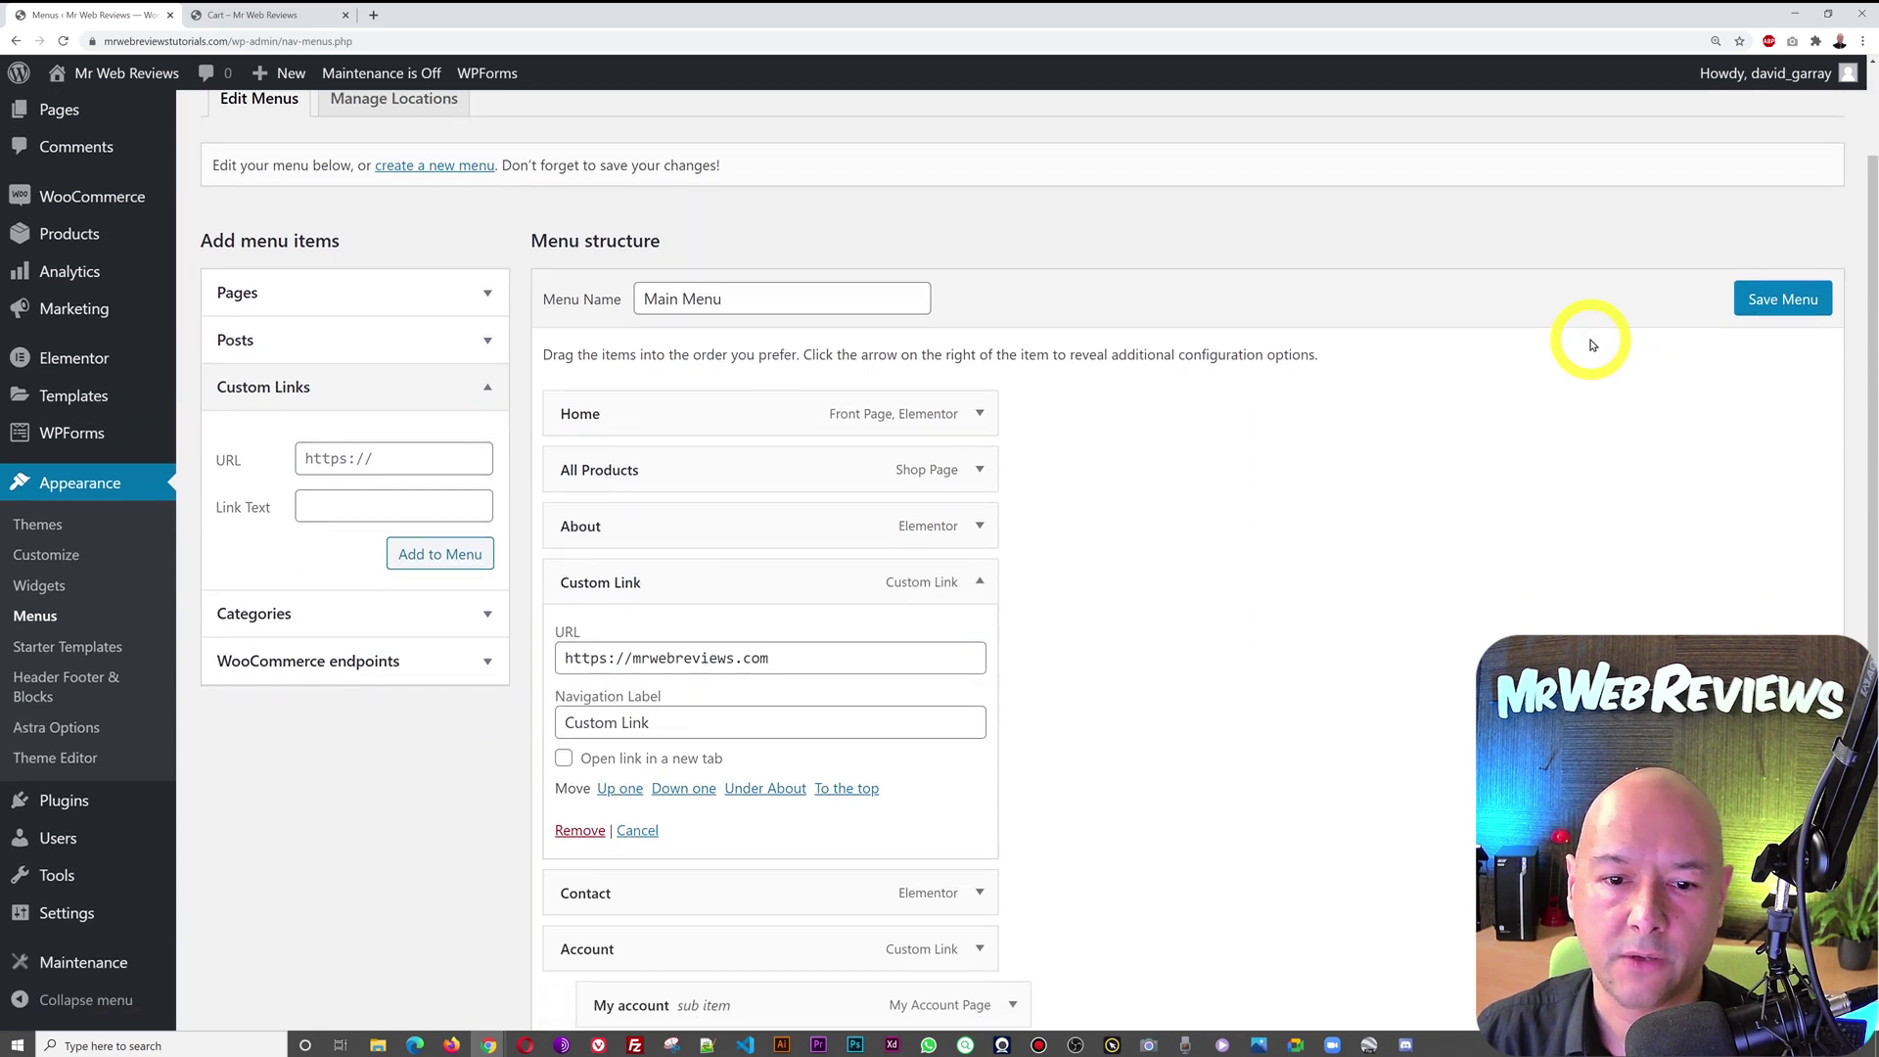
Set the Custom Link item to open in a new tab and save the menu
{"action": "scroll", "coordinate": [963, 682], "scroll_direction": "down", "scroll_amount": 1}
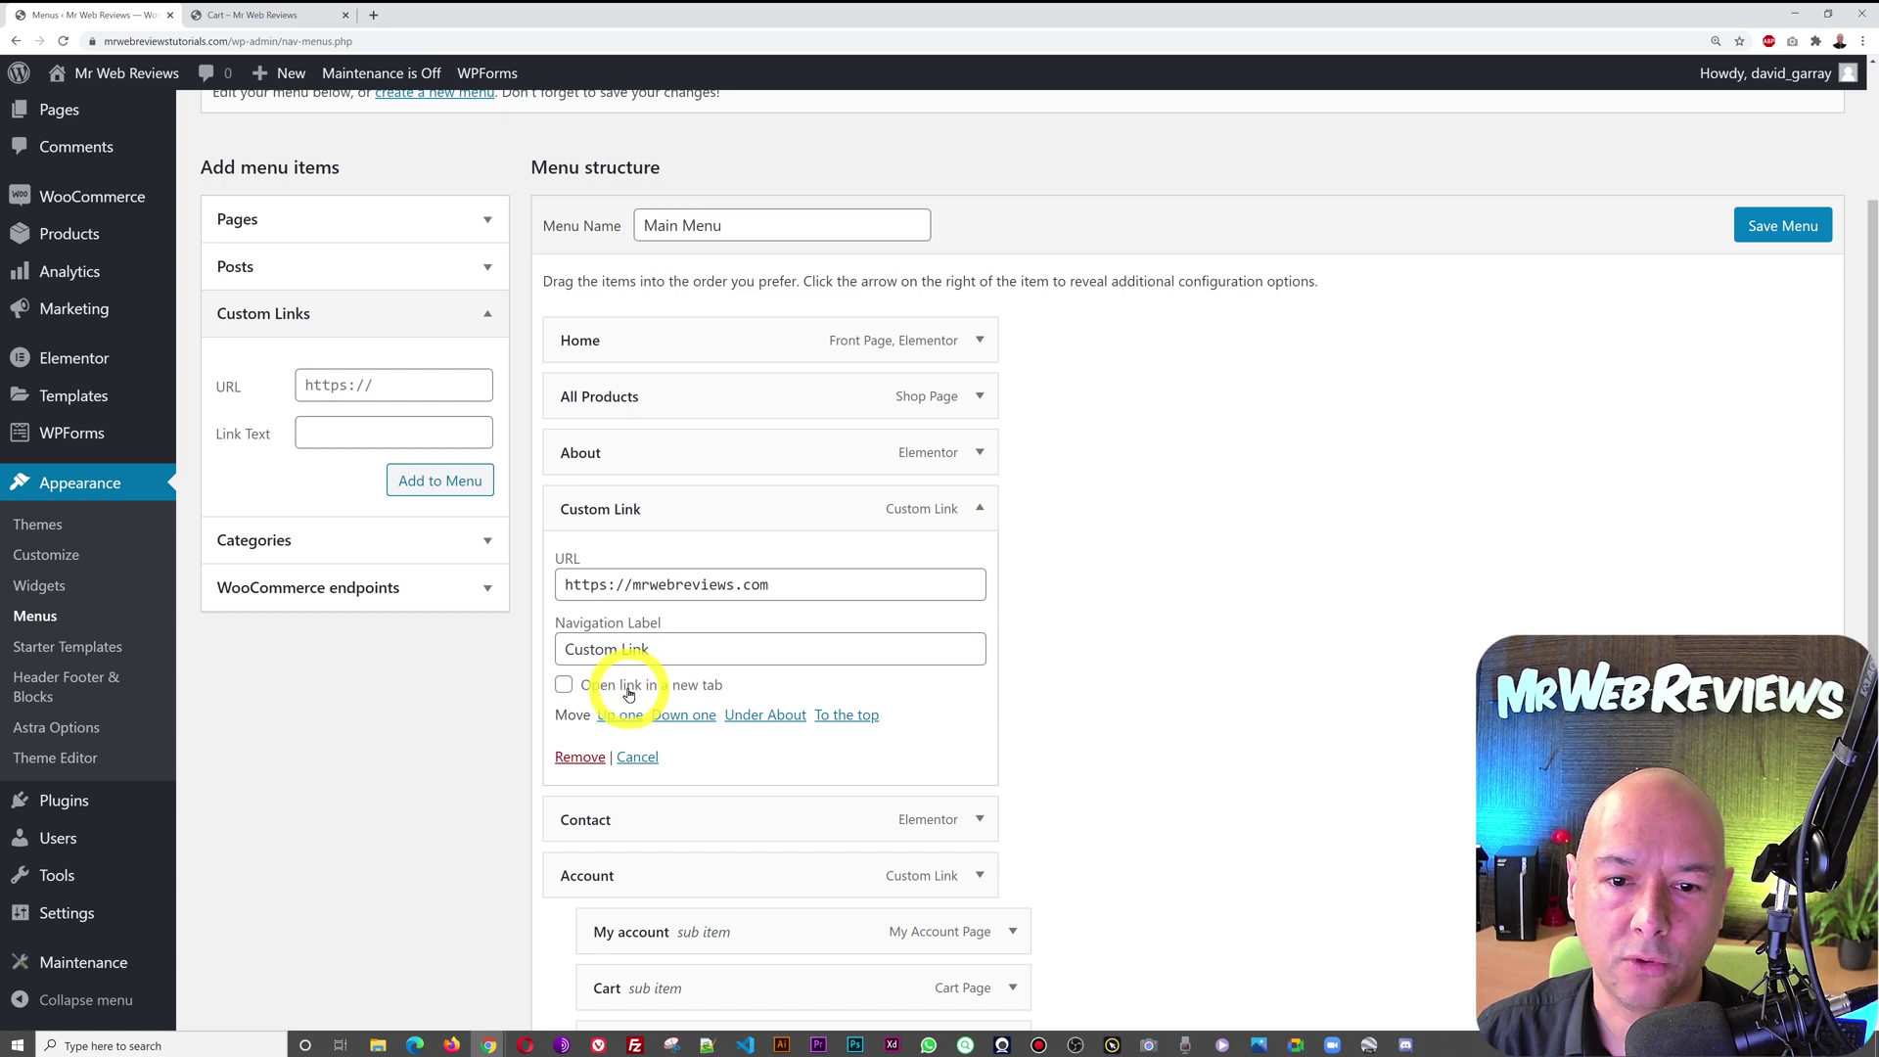
{"action": "left_click", "coordinate": [564, 685]}
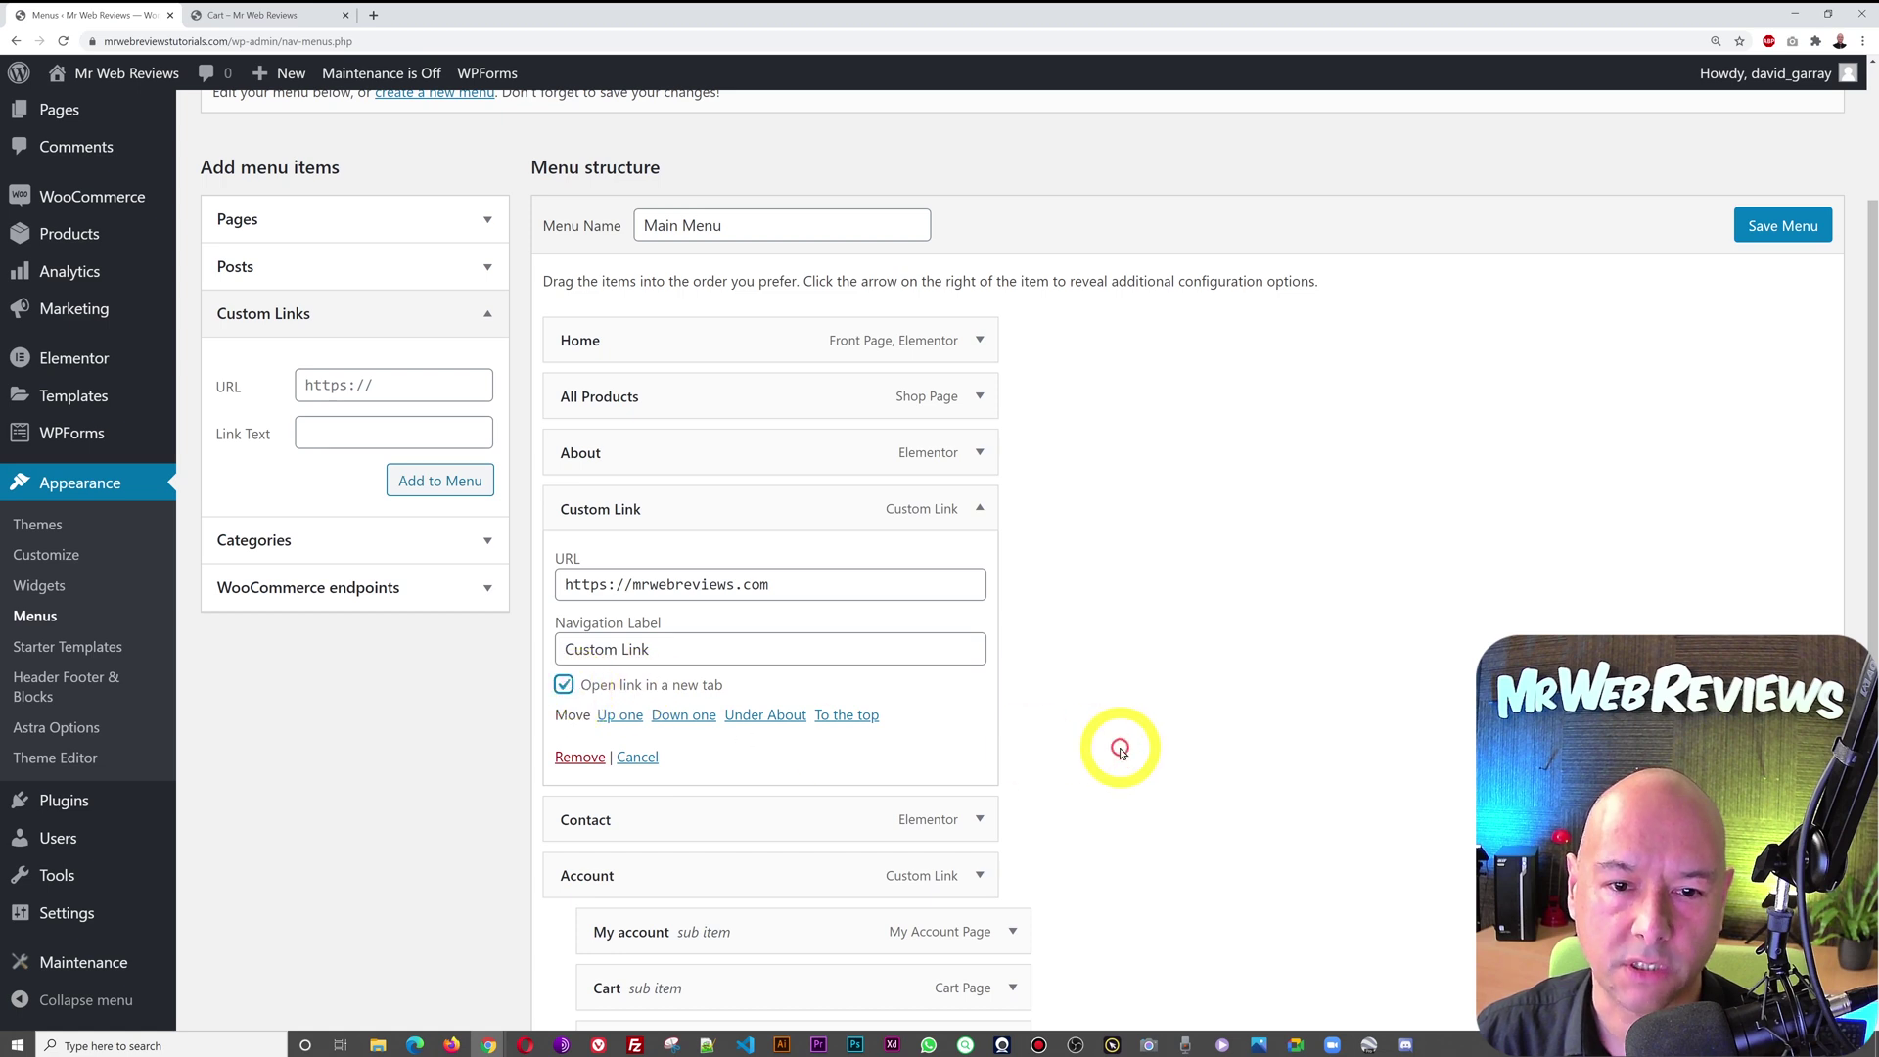
{"action": "left_click", "coordinate": [1797, 225]}
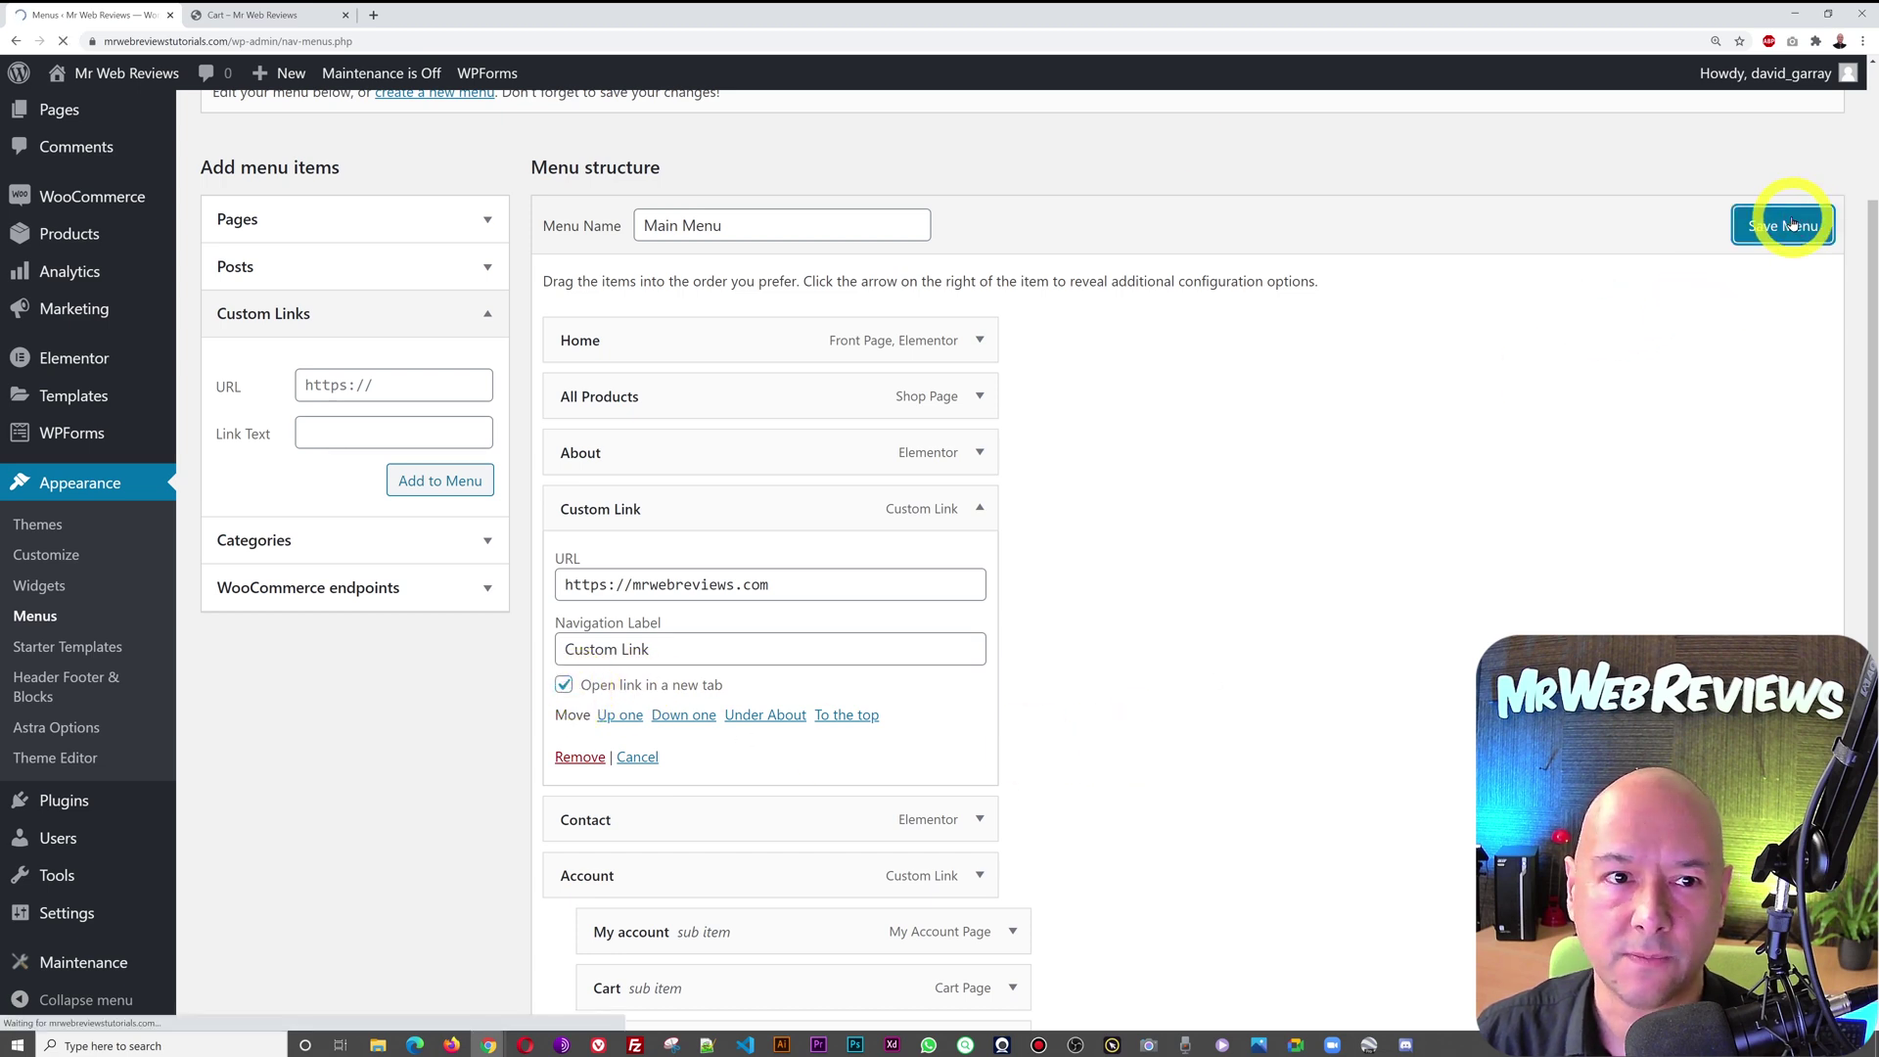
Test Custom Link's new-tab behaviour on the live site, close the opened tab, and return to the menu editor
{"action": "left_click", "coordinate": [220, 18]}
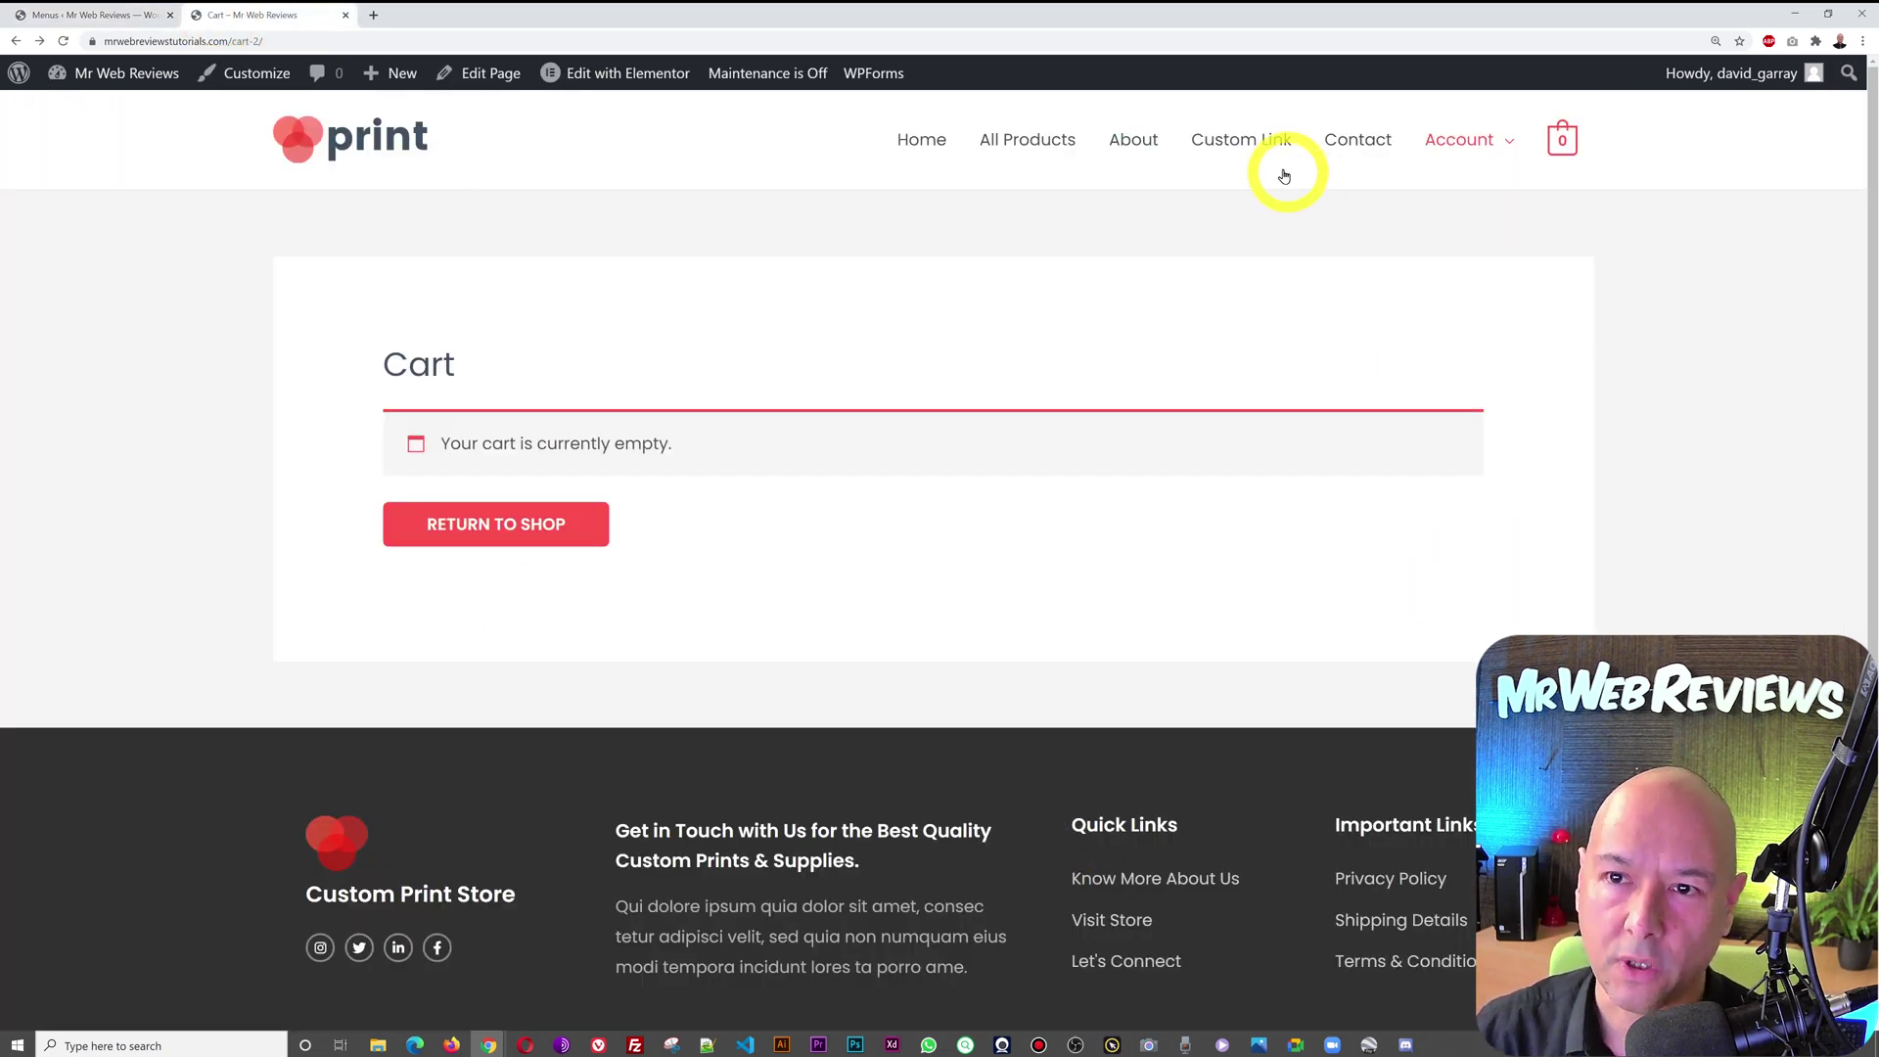
{"action": "left_click", "coordinate": [1254, 153]}
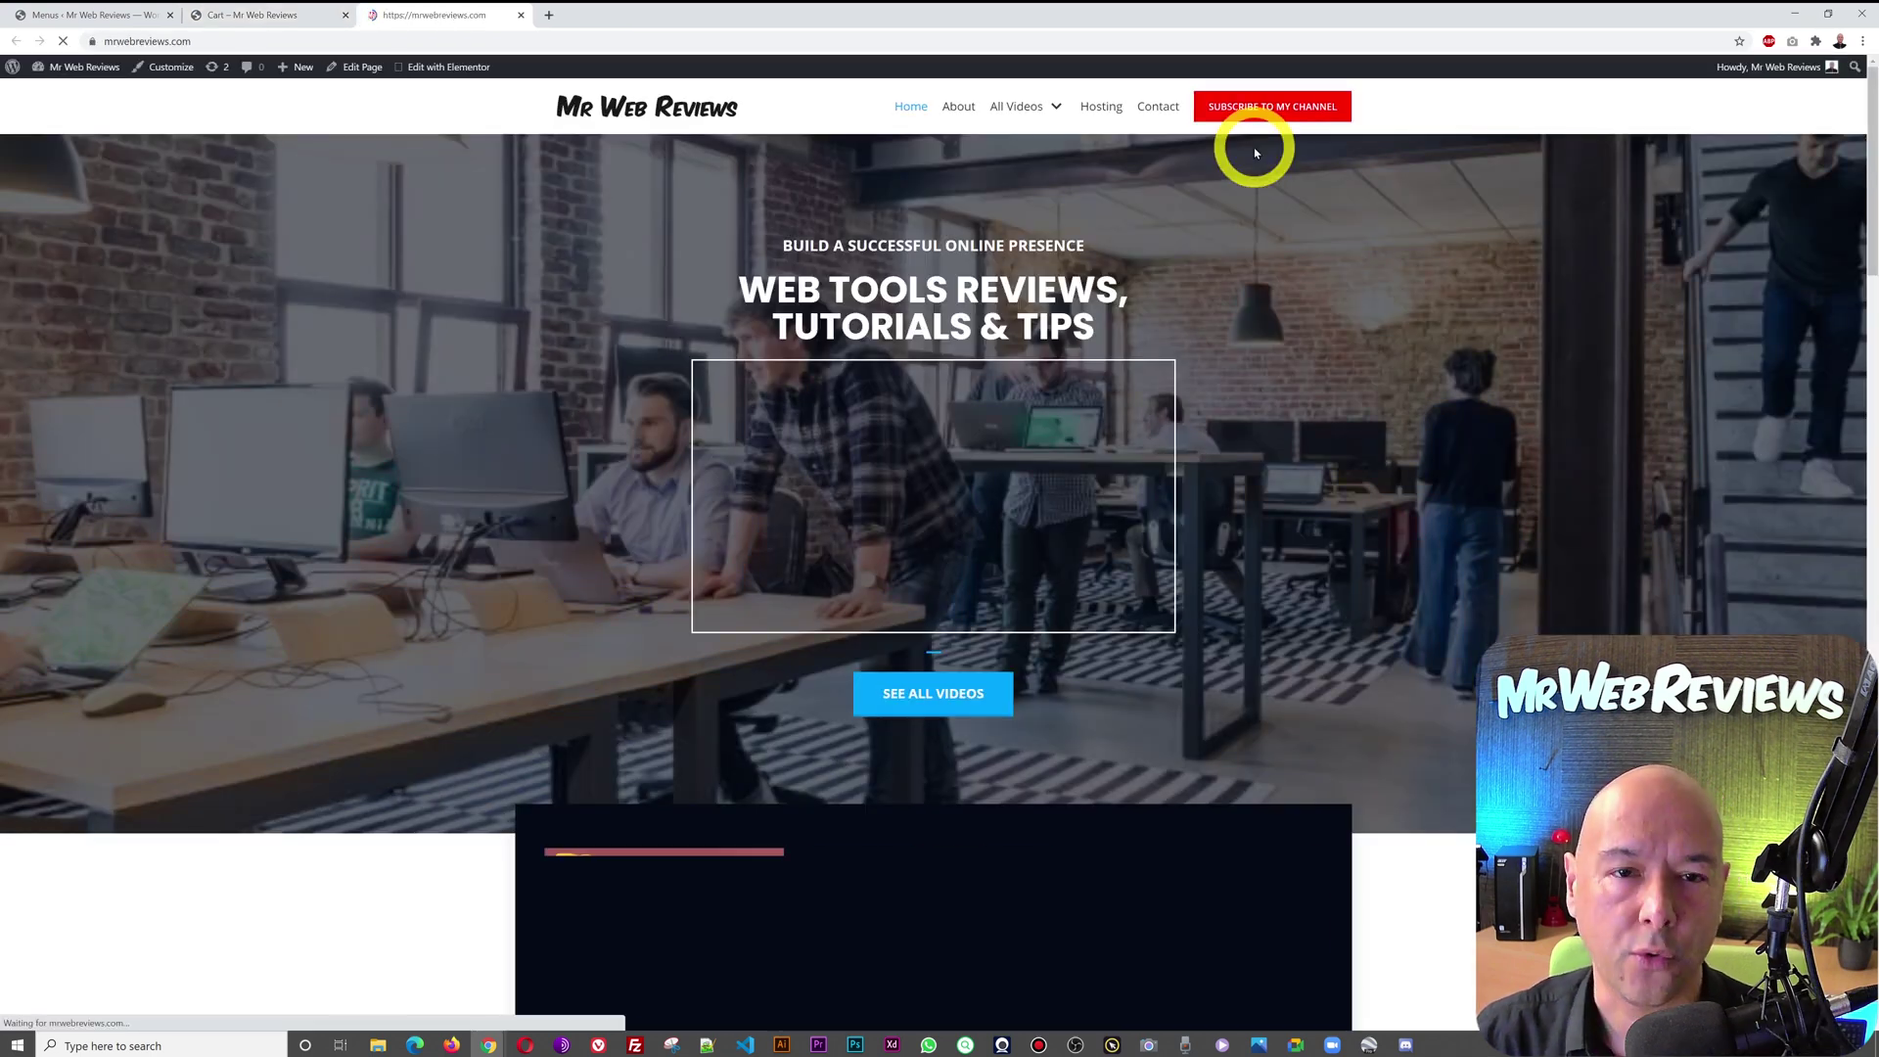
{"action": "left_click", "coordinate": [256, 17]}
{"action": "left_click", "coordinate": [818, 254]}
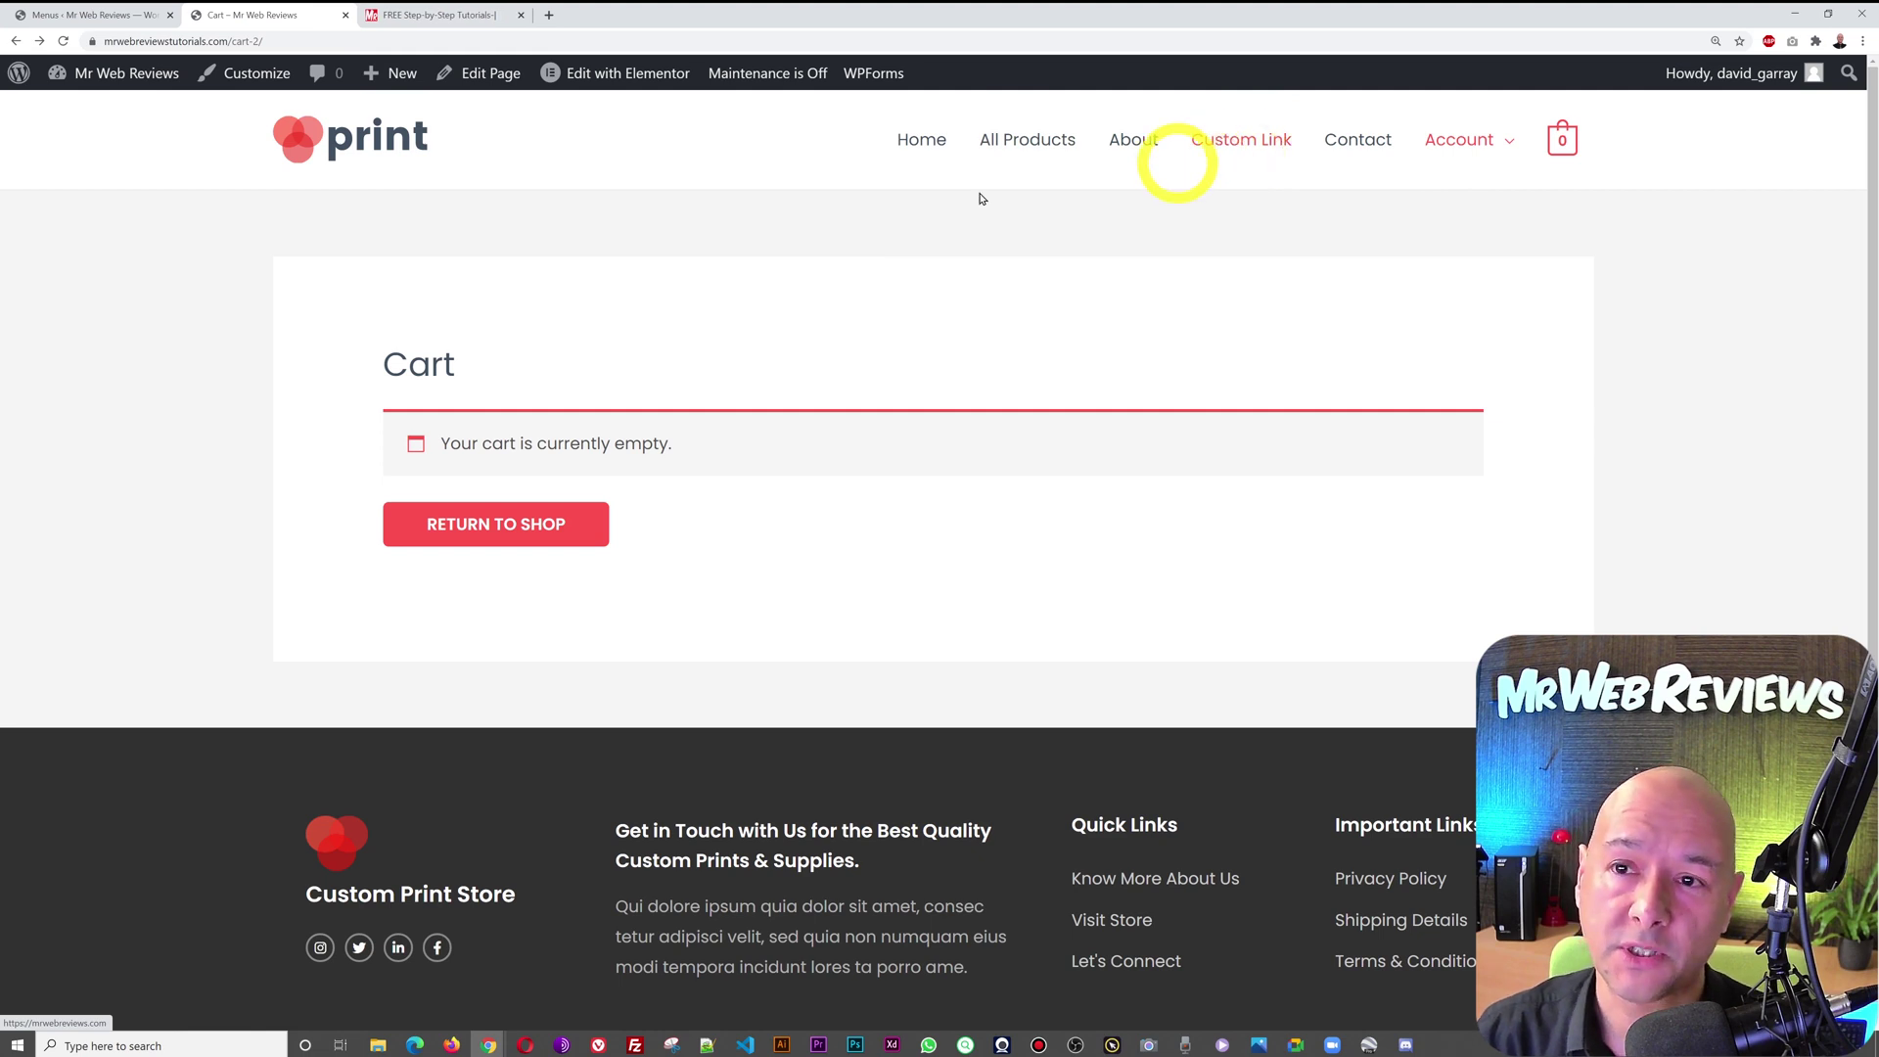
{"action": "left_click", "coordinate": [472, 31]}
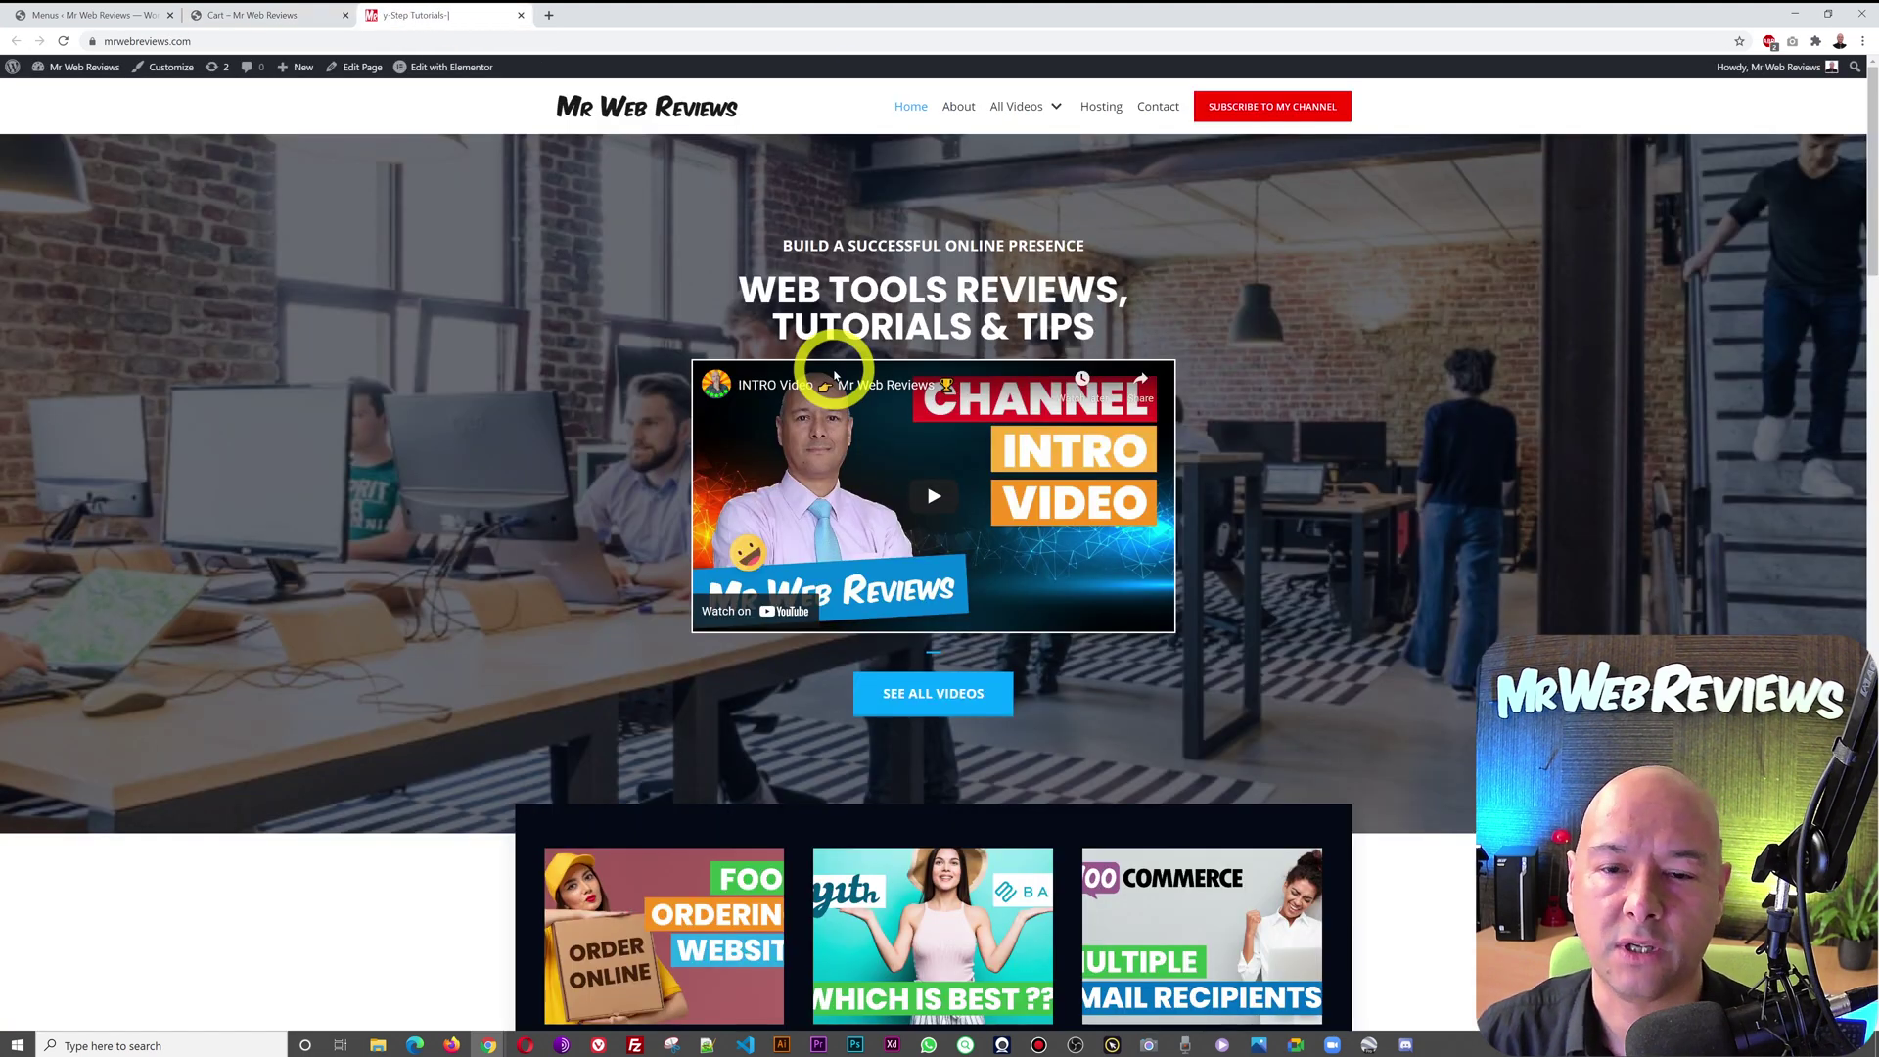
{"action": "left_click", "coordinate": [522, 15]}
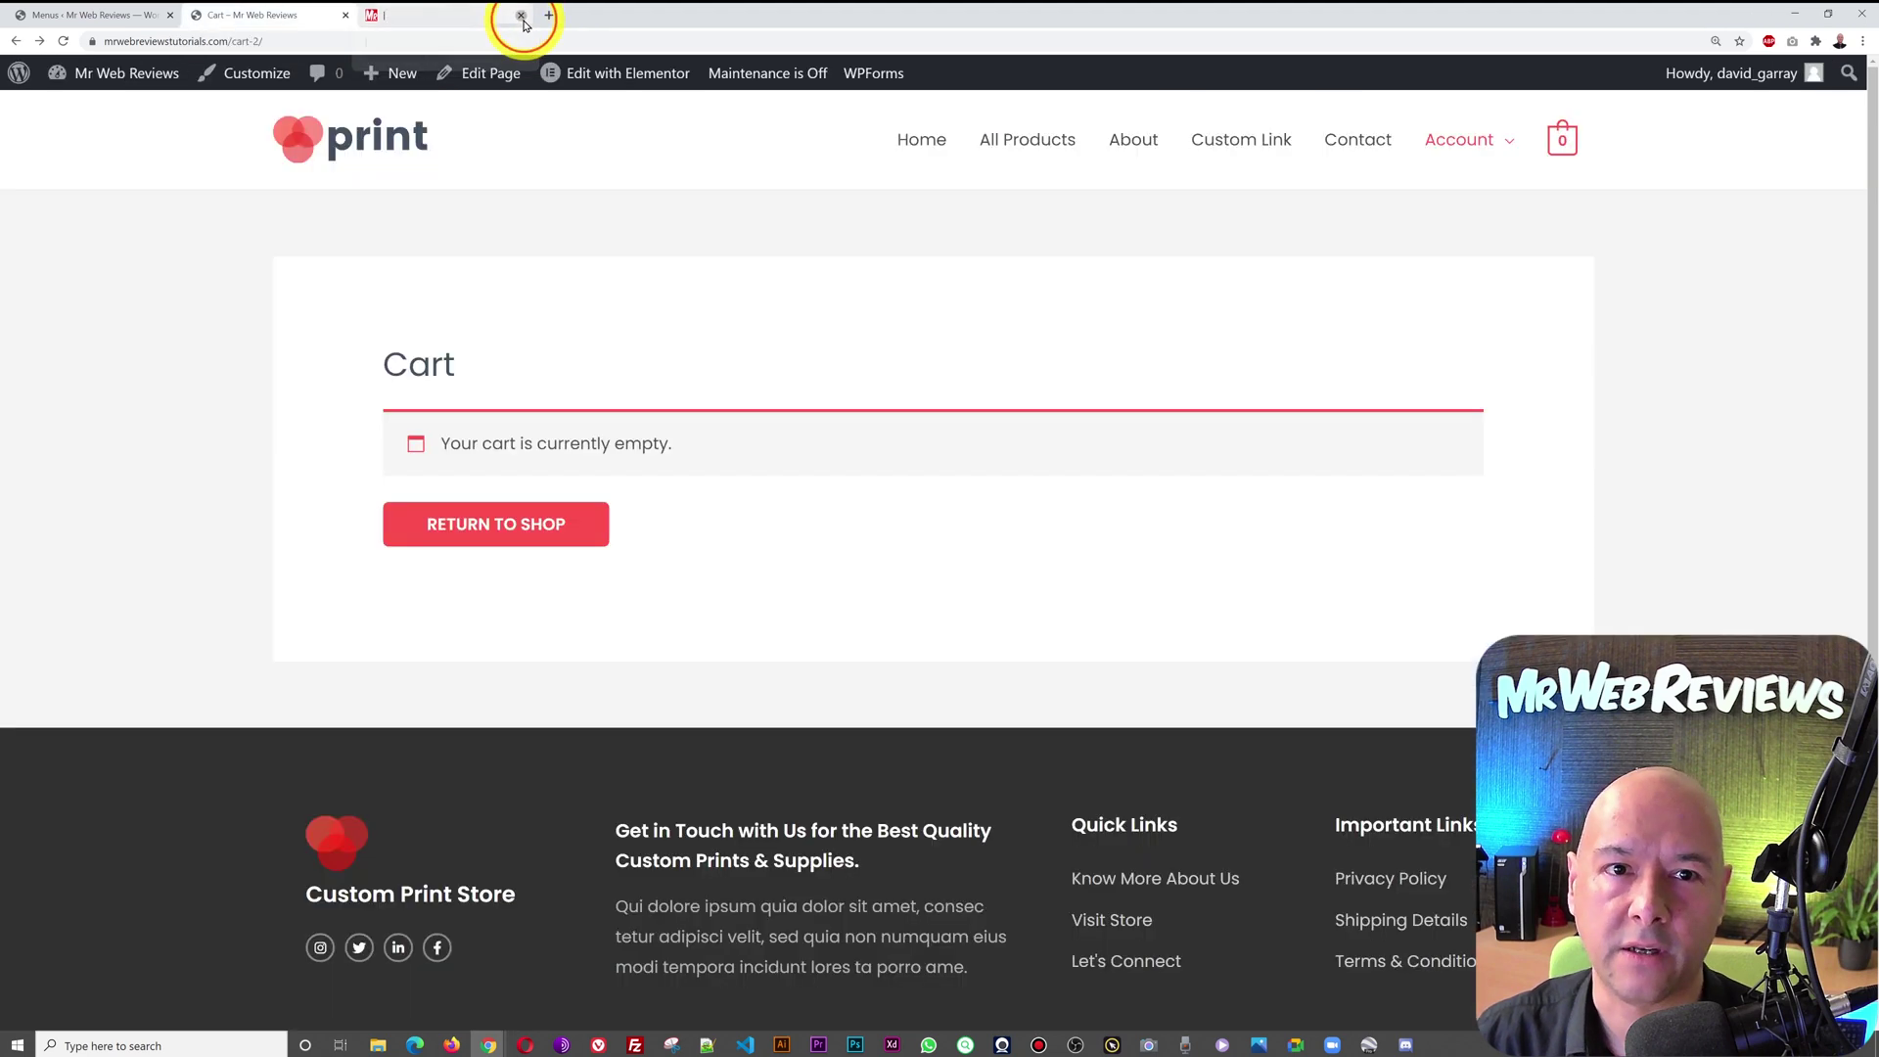
{"action": "left_click", "coordinate": [65, 17]}
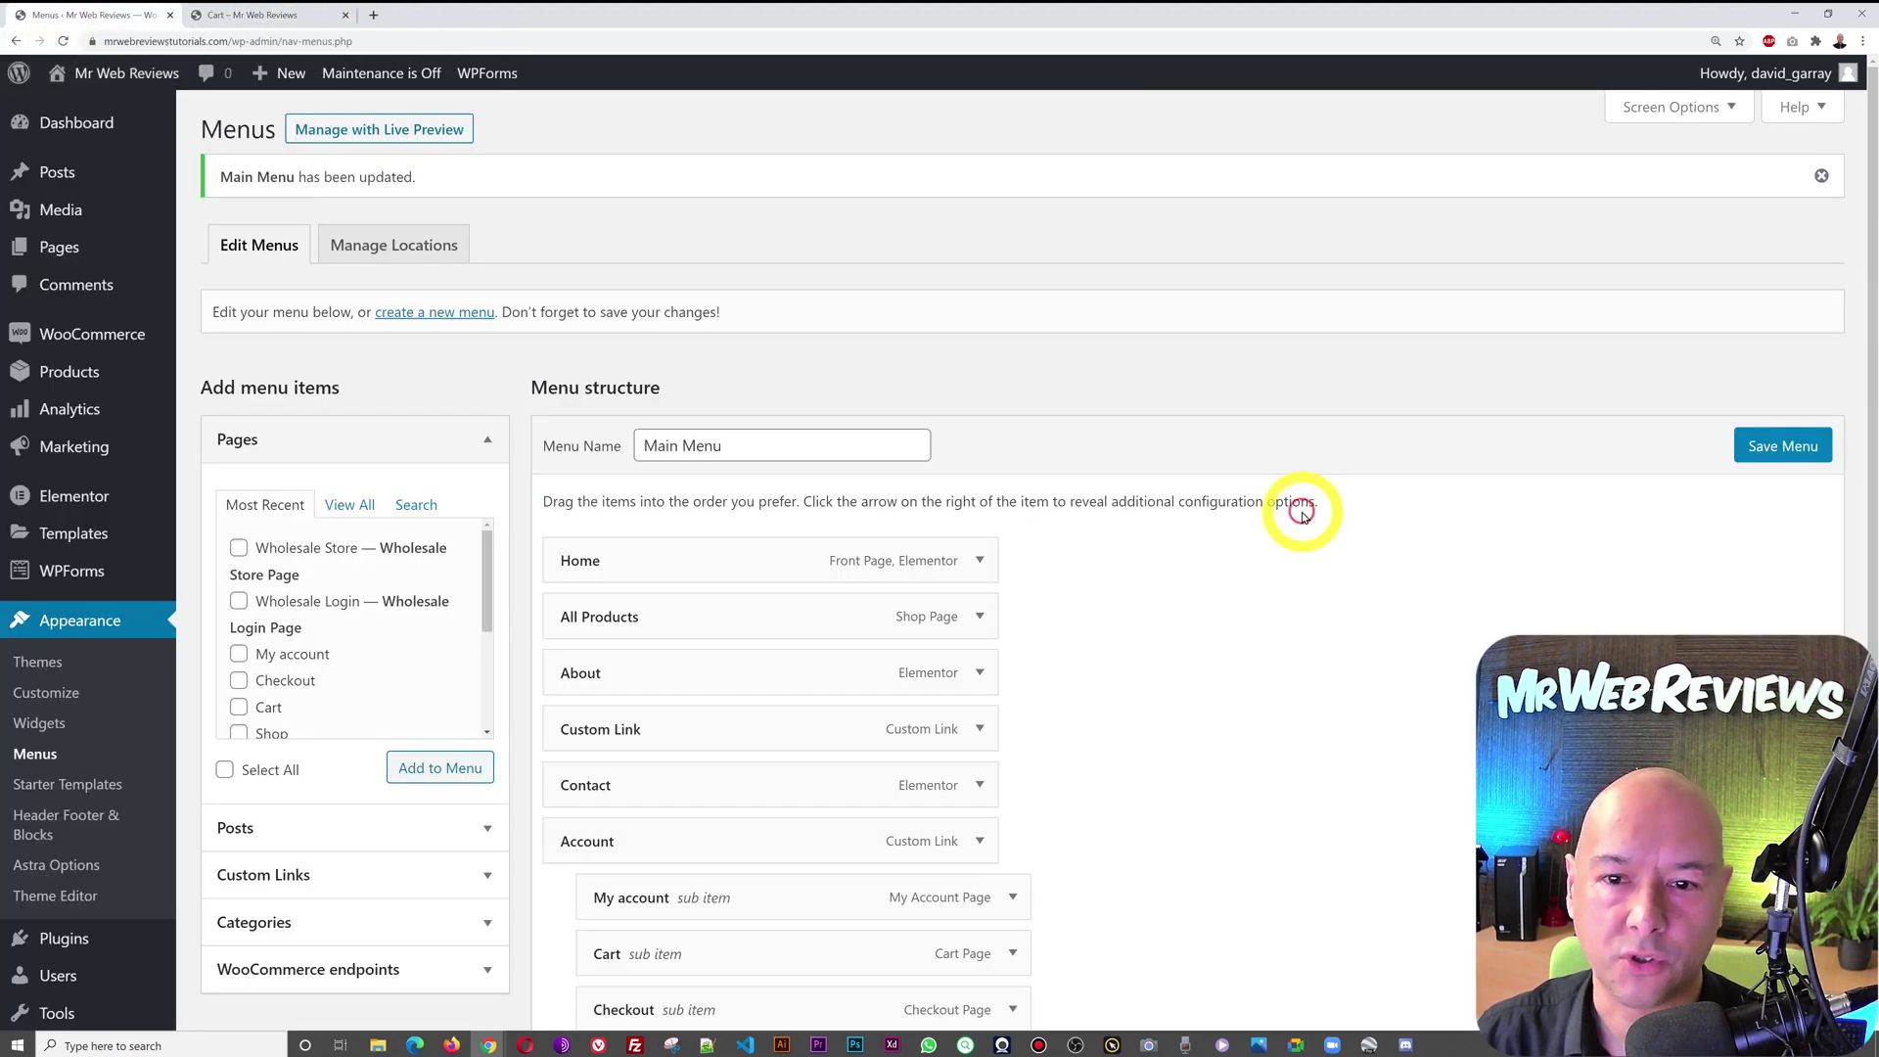
{"action": "scroll", "coordinate": [1330, 567], "scroll_direction": "down", "scroll_amount": 3}
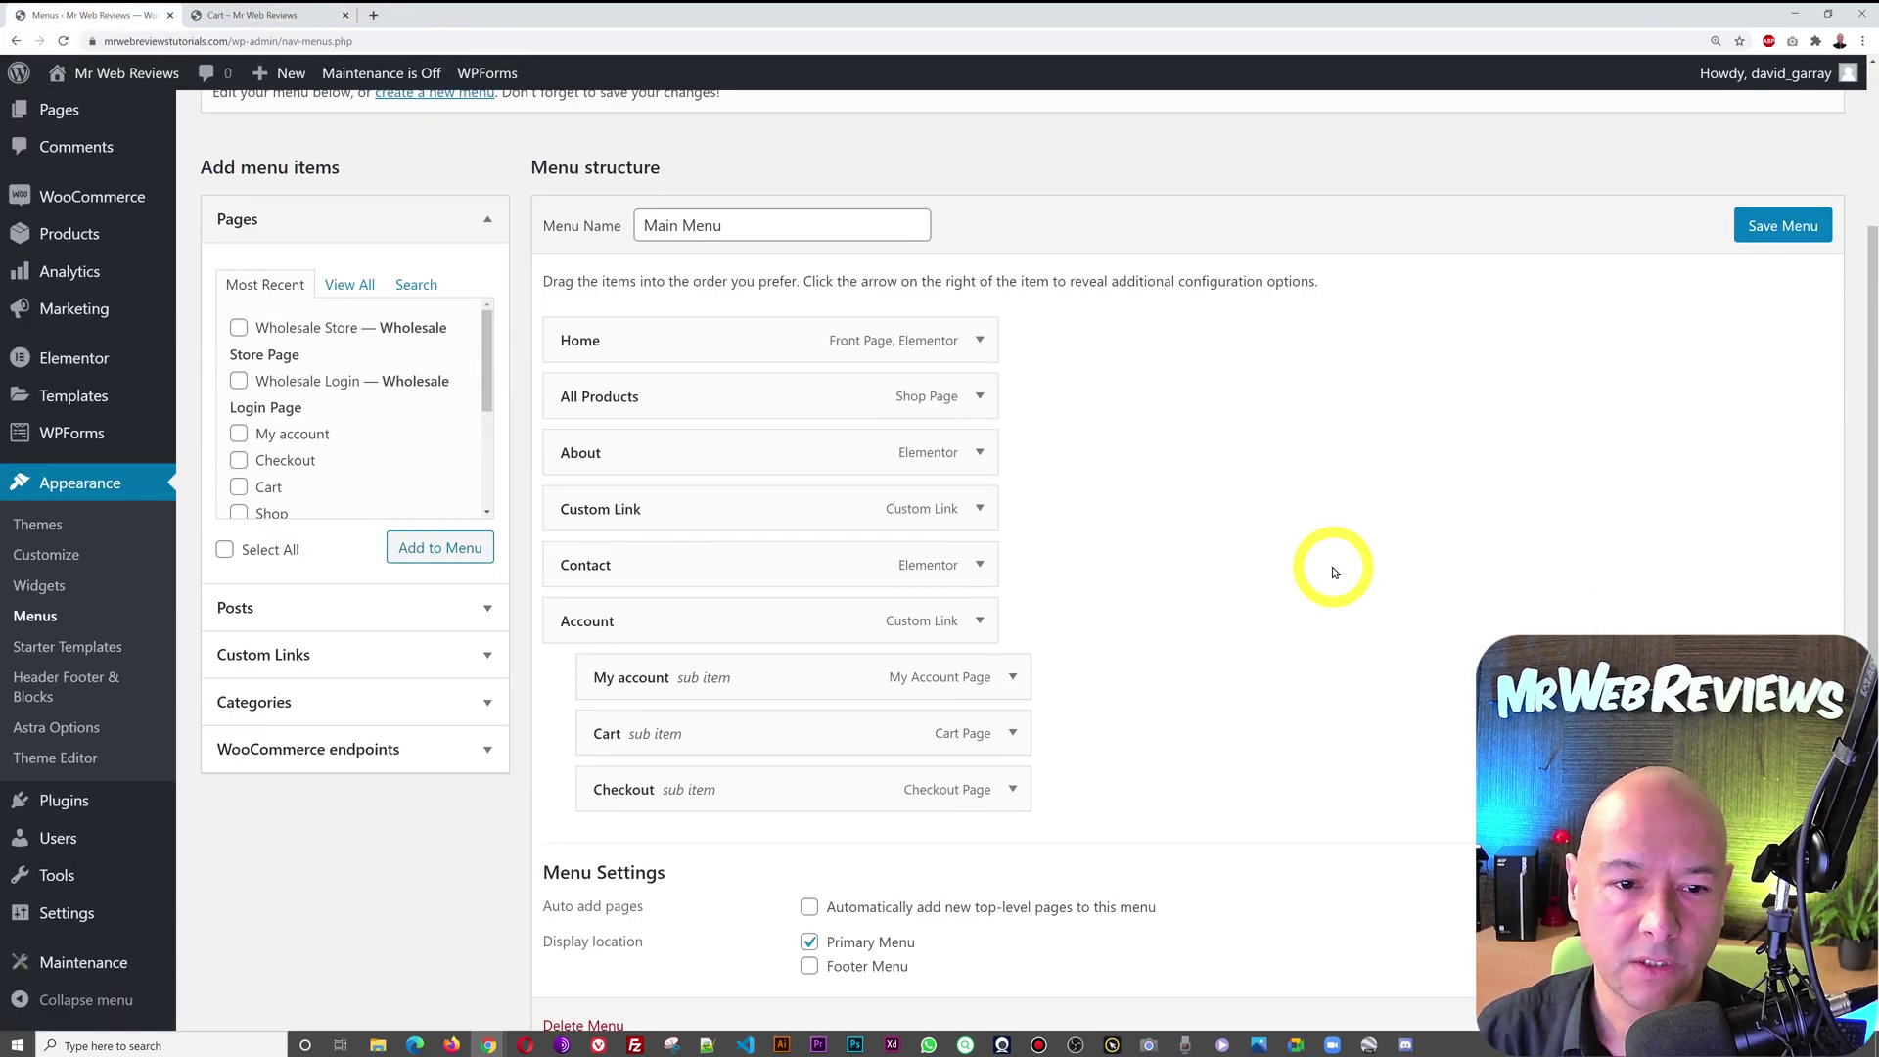
Expand the Categories menu items and enable the Product categories screen element in the screen options
{"action": "left_click", "coordinate": [486, 706]}
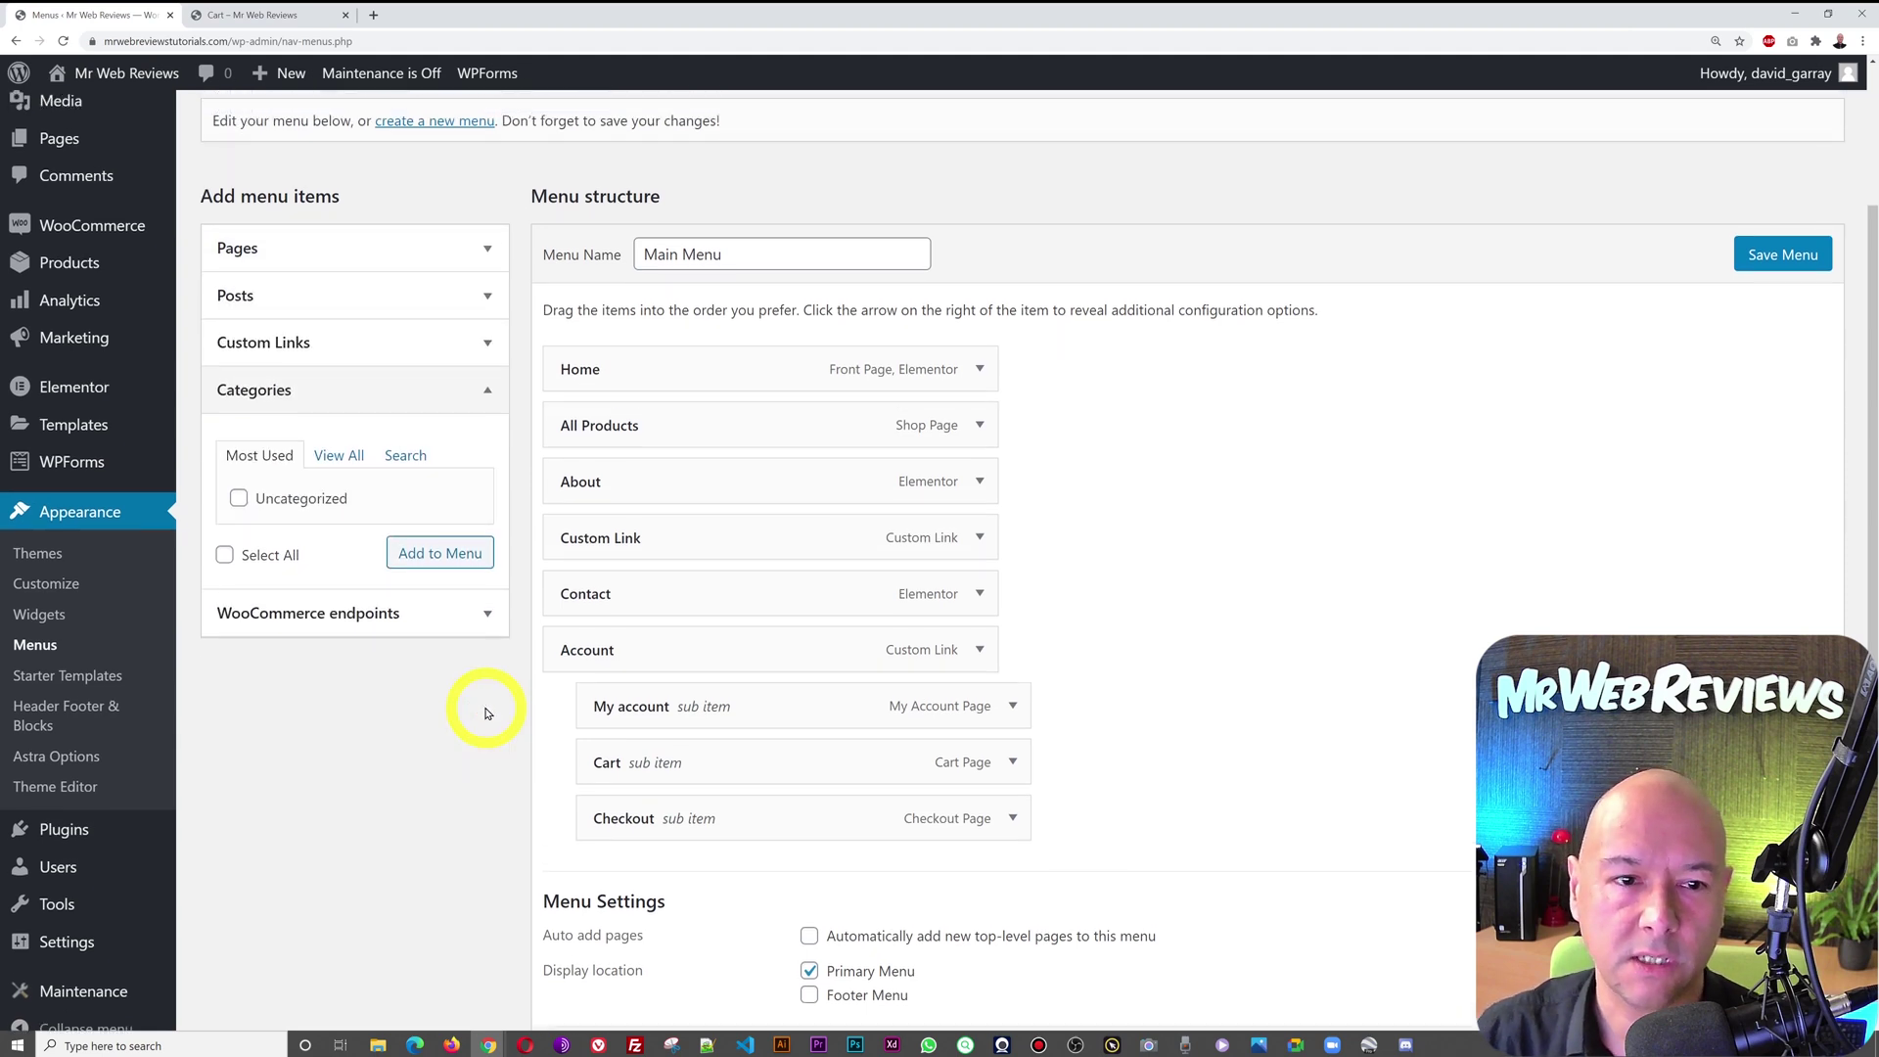
{"action": "scroll", "coordinate": [484, 714], "scroll_direction": "up", "scroll_amount": 3}
{"action": "mouse_move", "coordinate": [110, 355]}
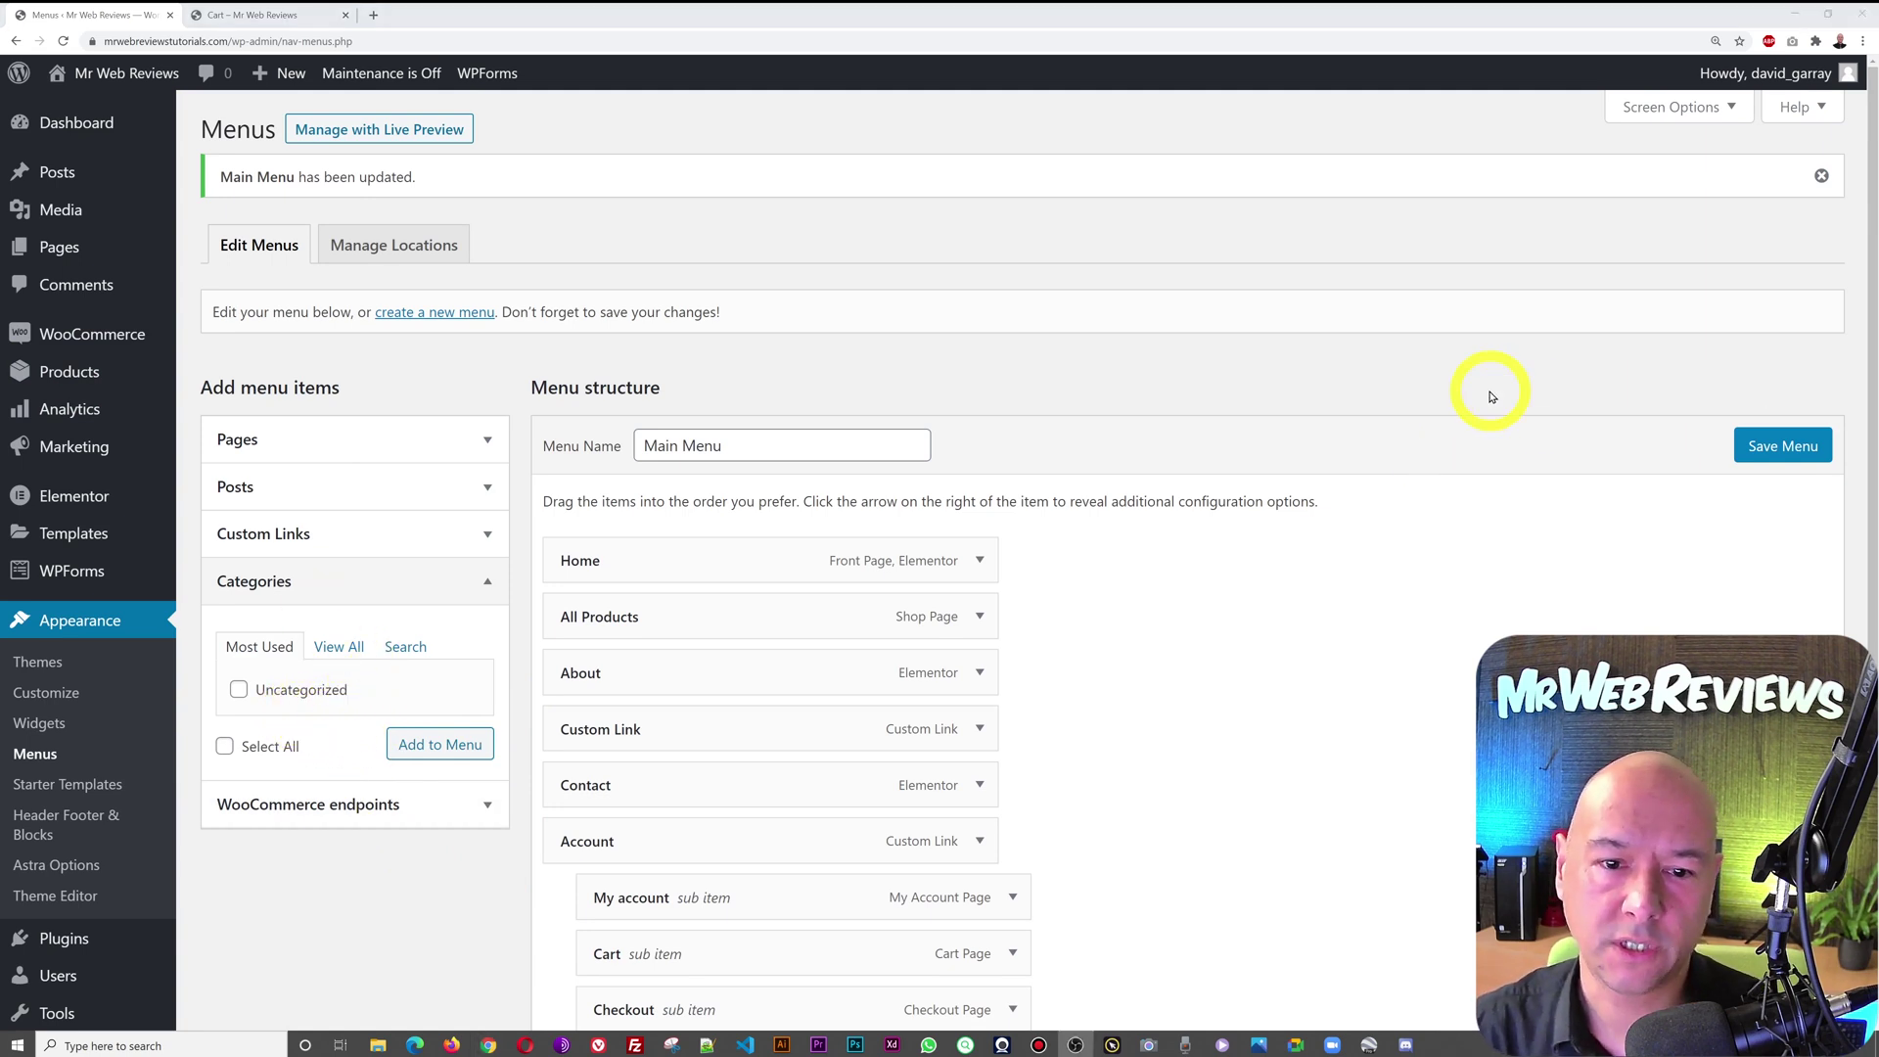
{"action": "mouse_move", "coordinate": [27, 189]}
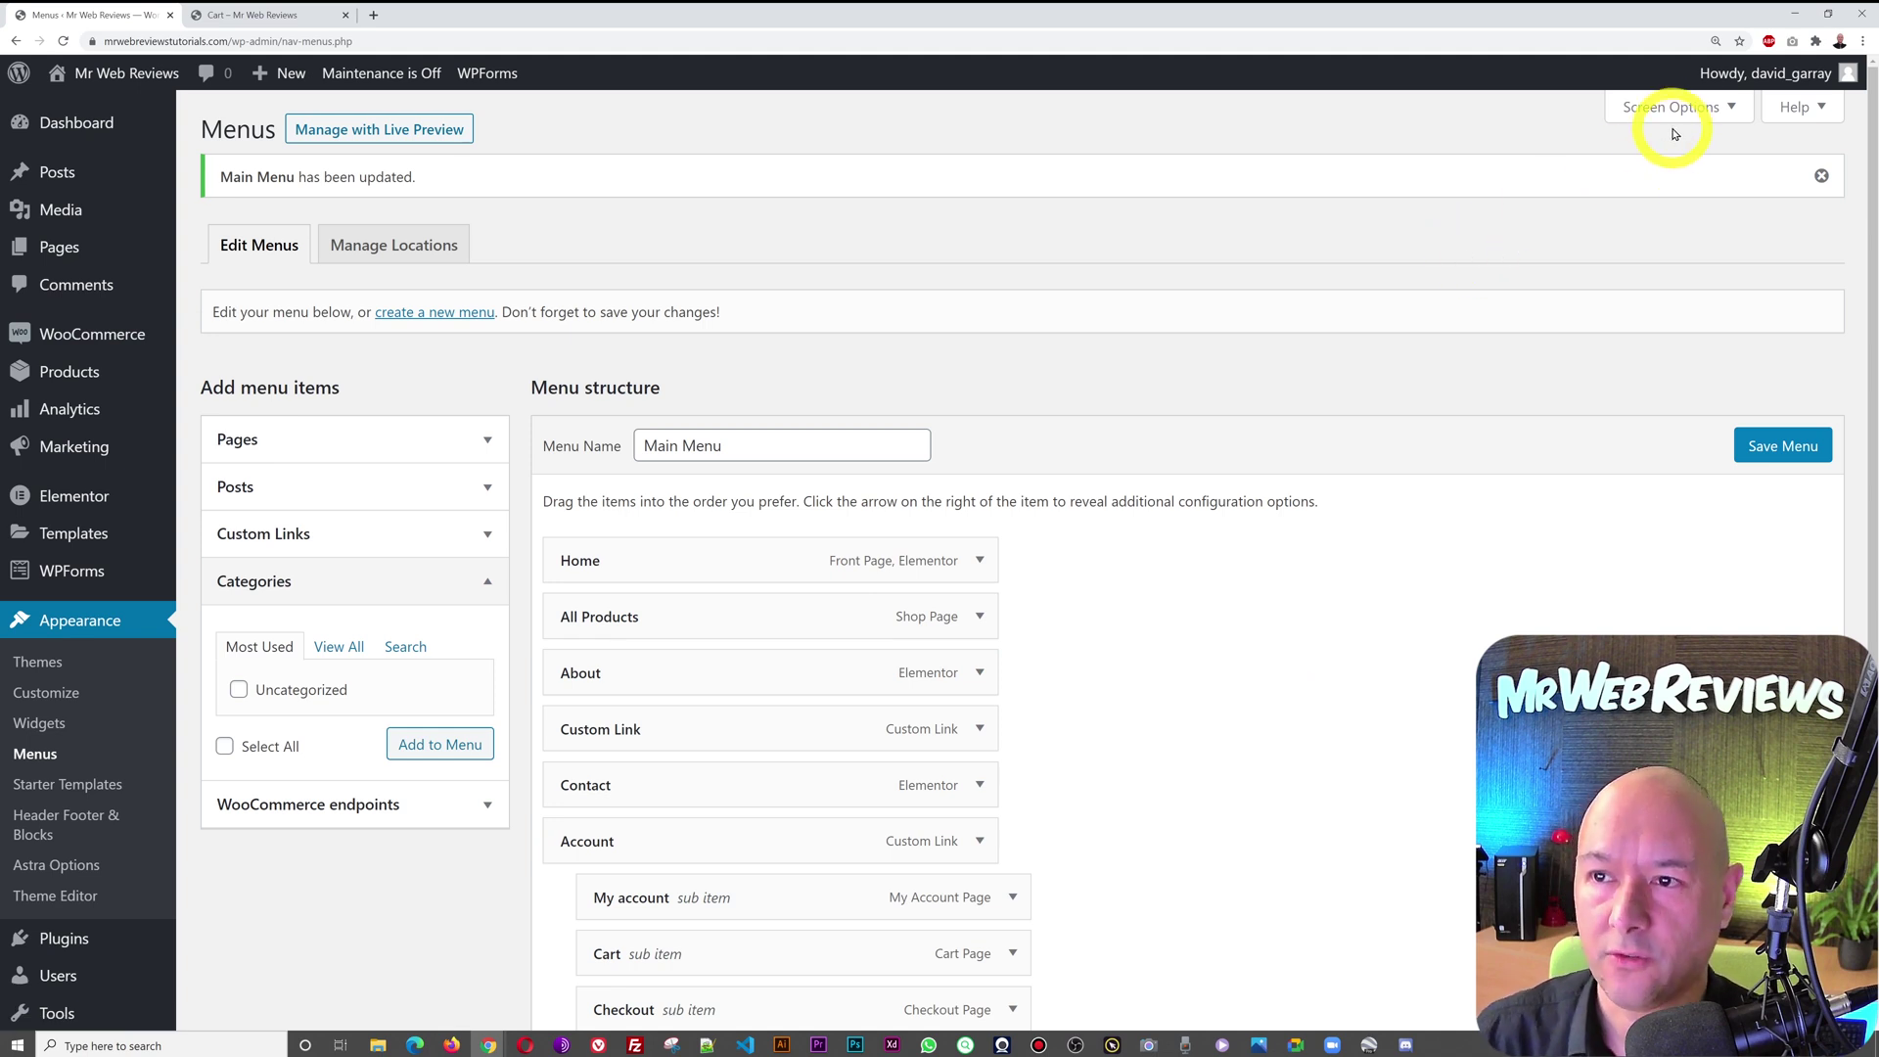
{"action": "left_click", "coordinate": [1694, 109]}
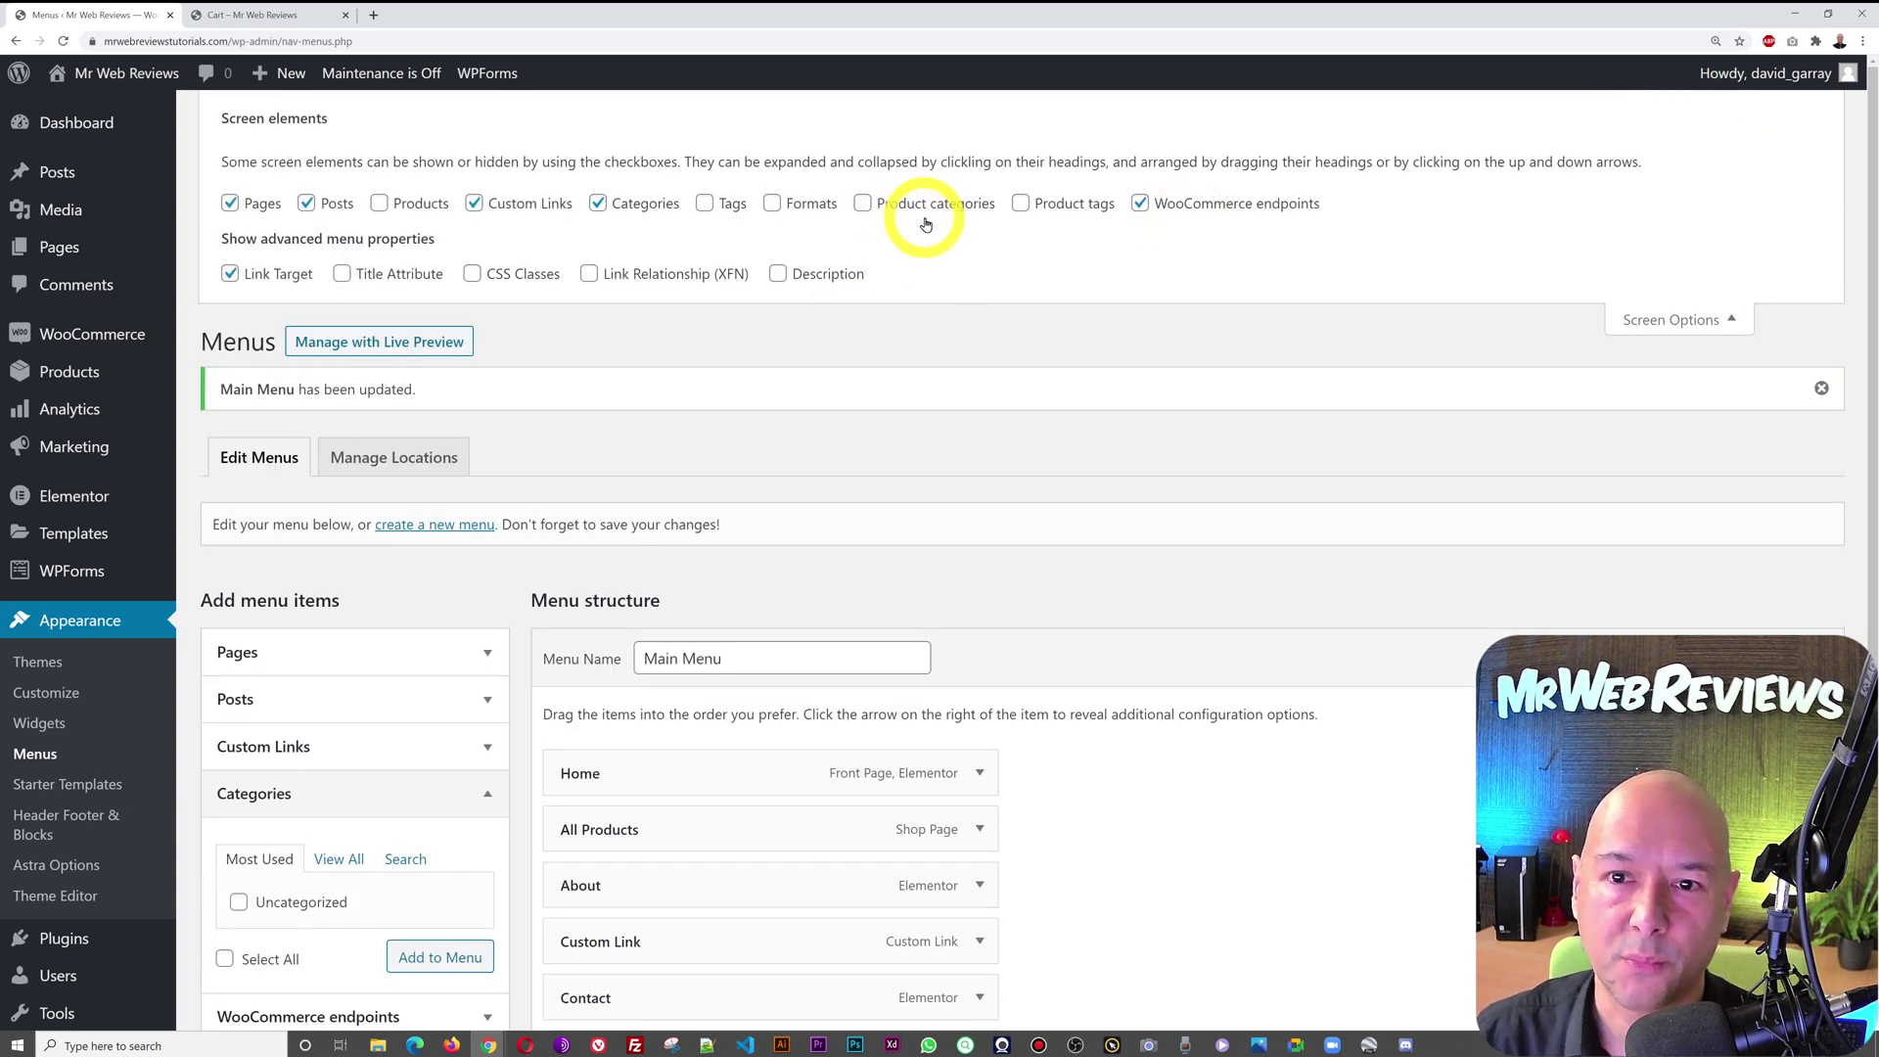
{"action": "left_click", "coordinate": [863, 205]}
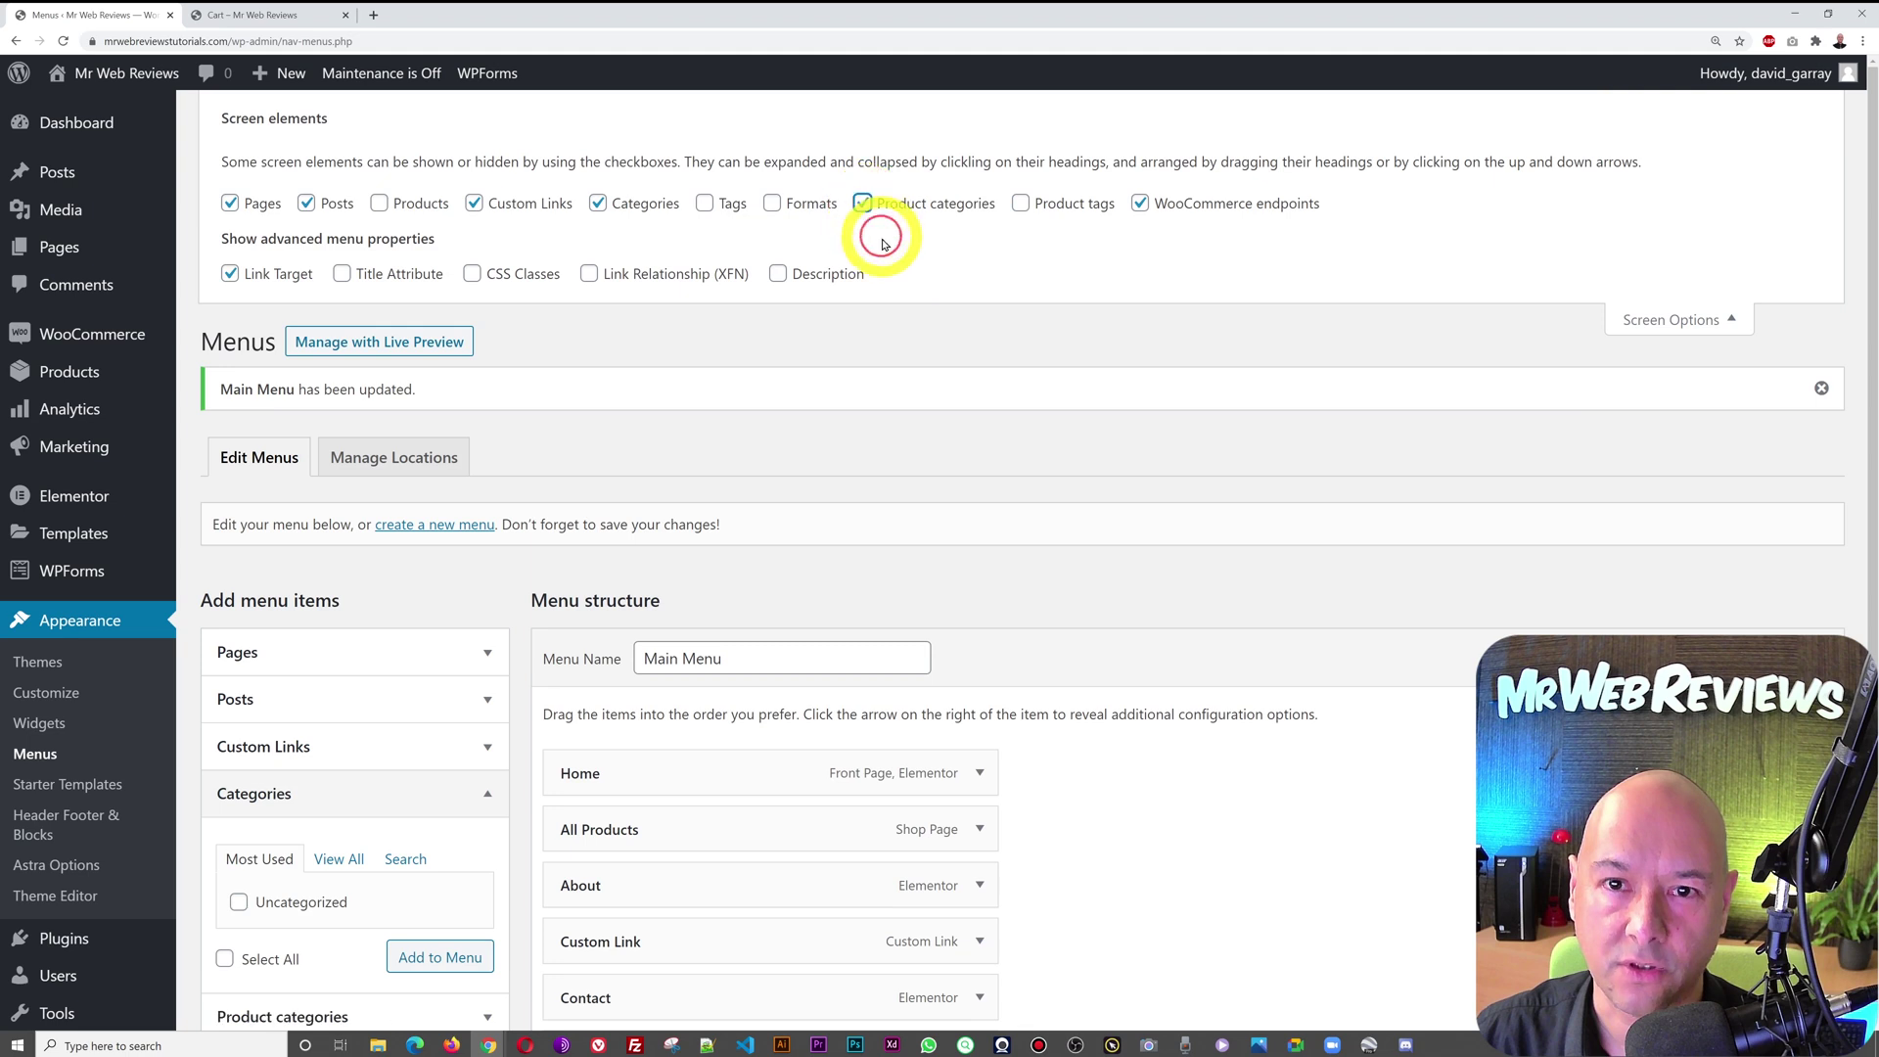
{"action": "left_click", "coordinate": [1659, 323]}
Collapse the Categories section and expand Product categories among the addable menu items
{"action": "scroll", "coordinate": [1472, 342], "scroll_direction": "down", "scroll_amount": 1}
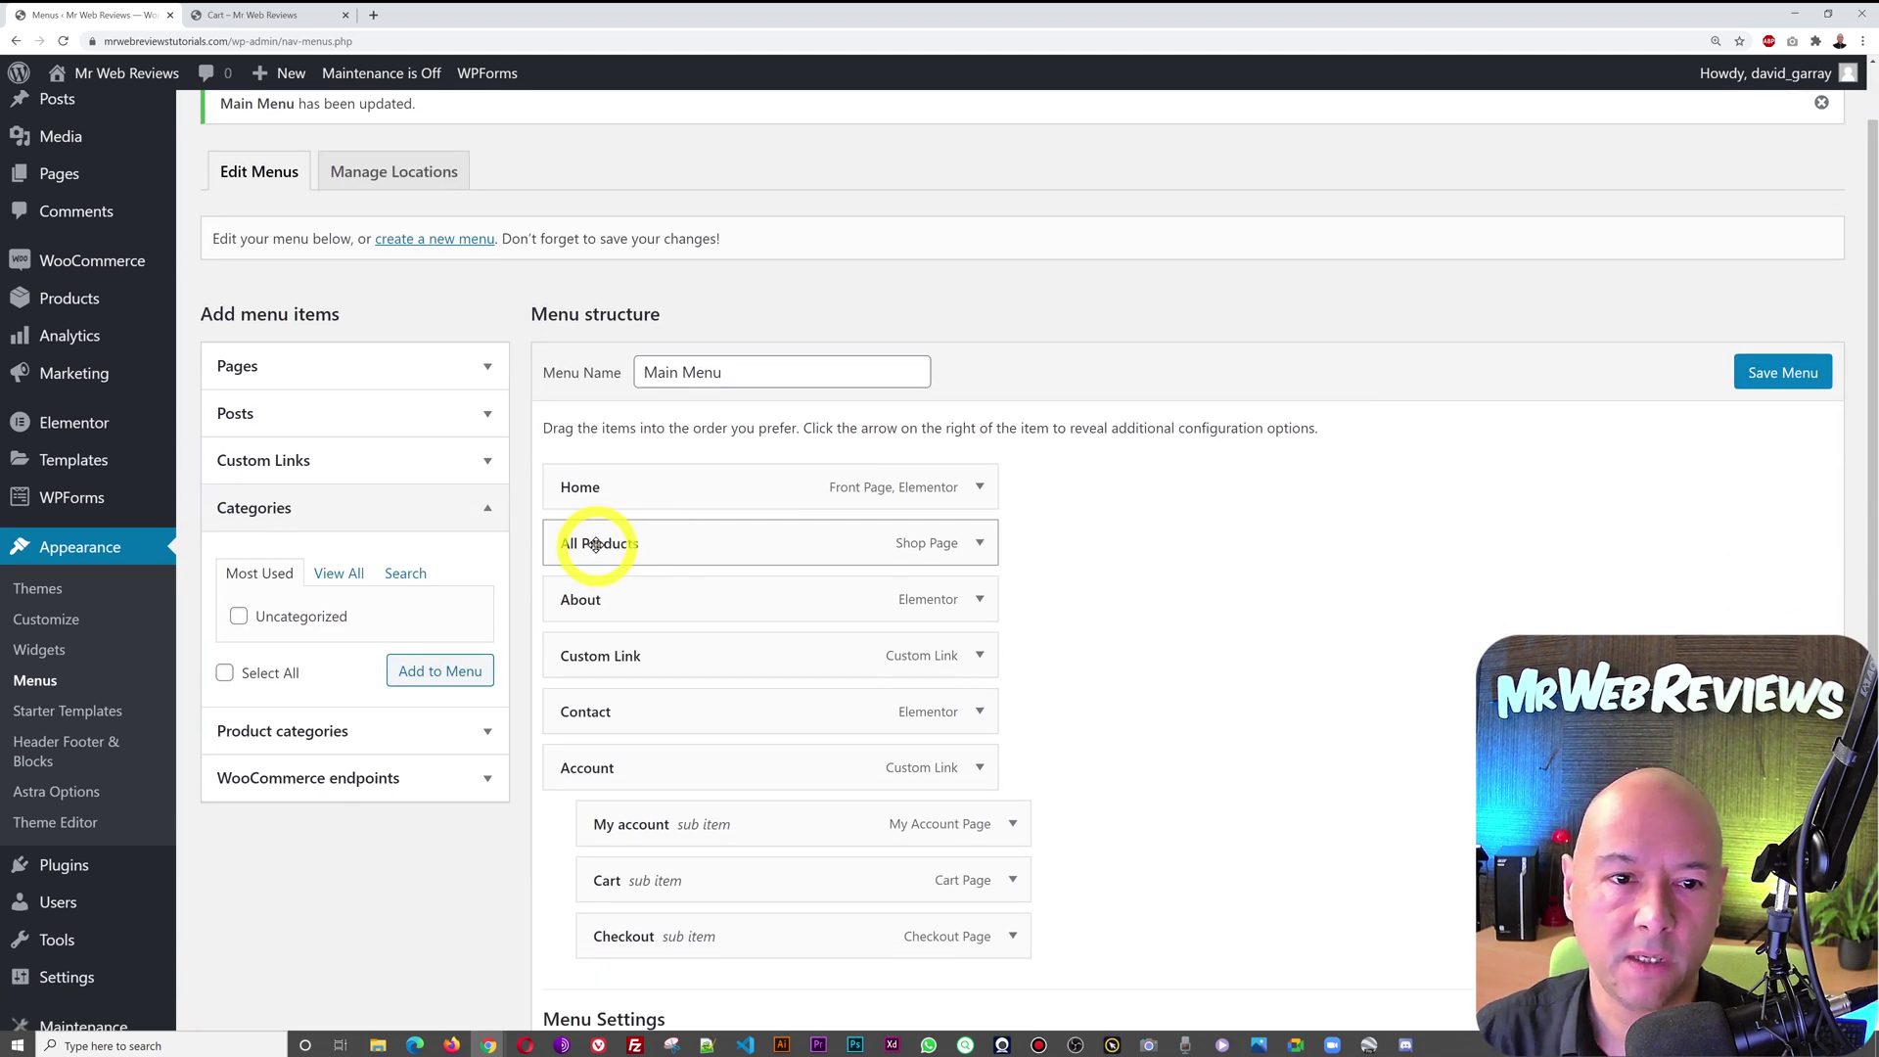
{"action": "left_click", "coordinate": [486, 506]}
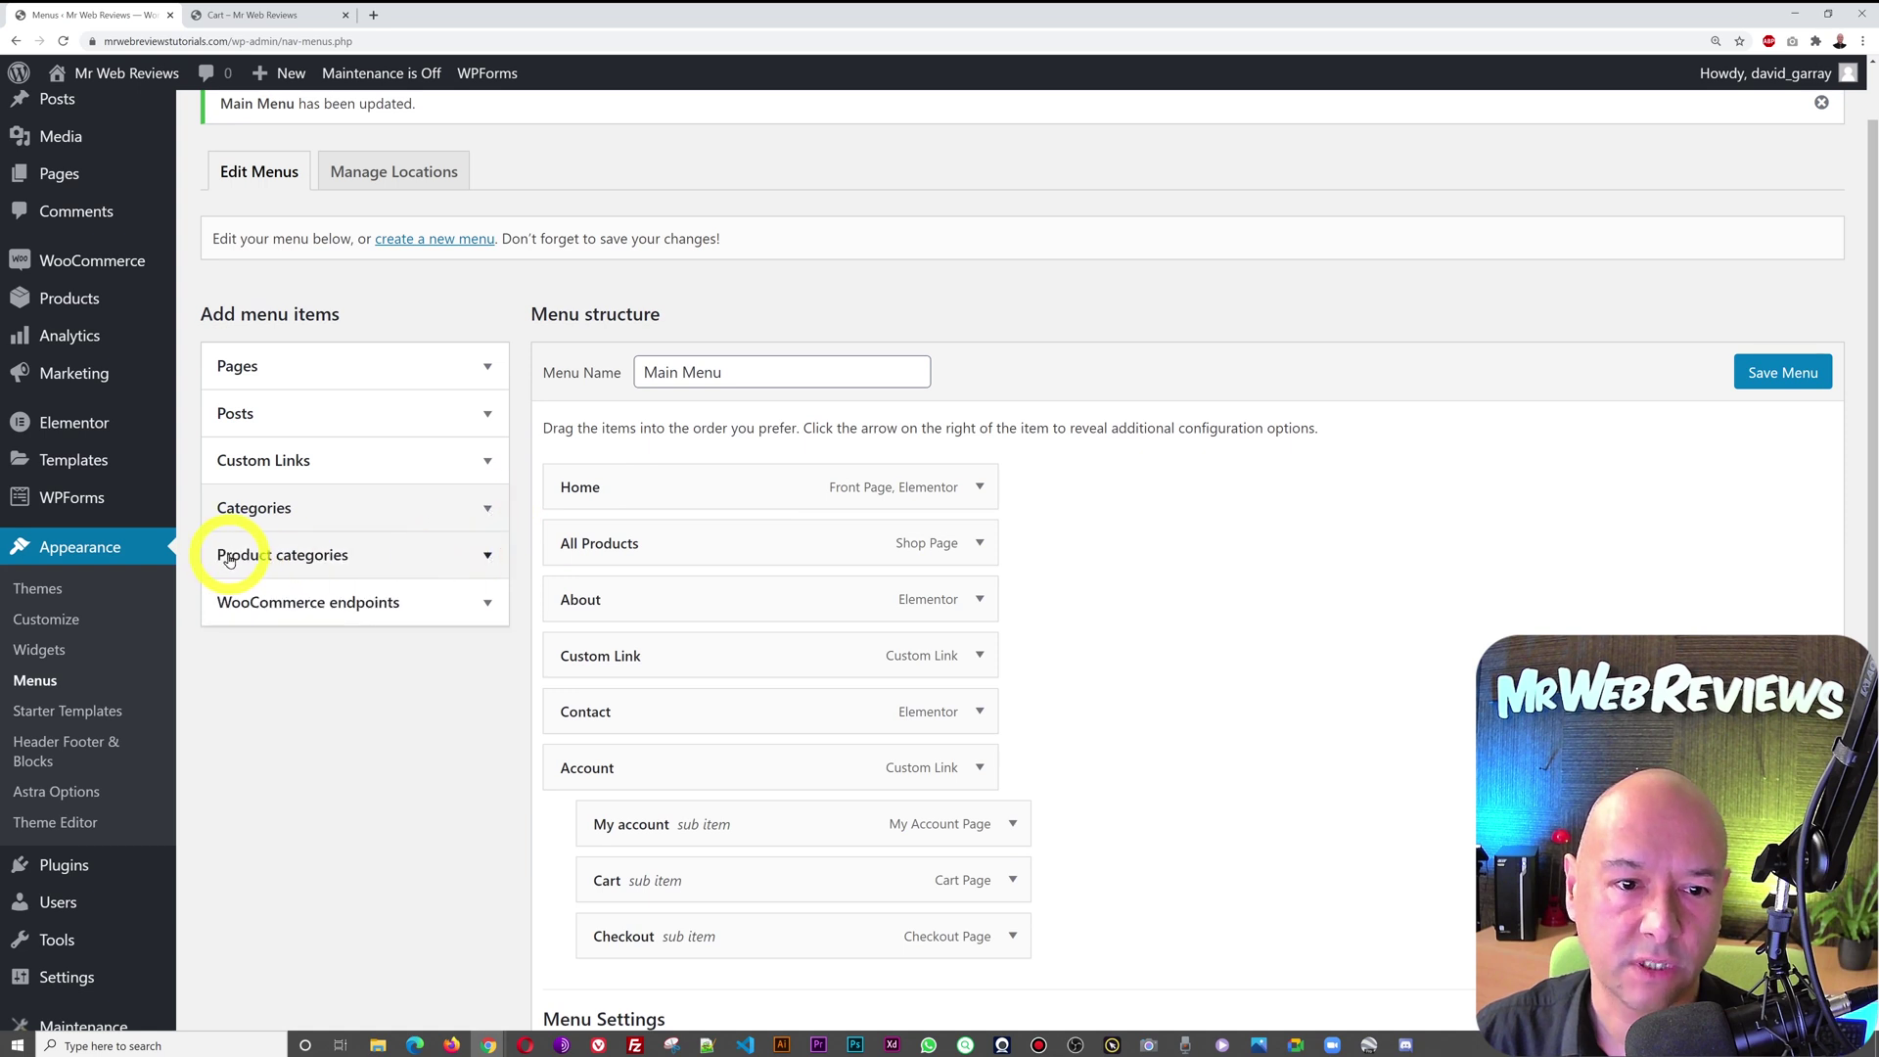
{"action": "left_click", "coordinate": [487, 557]}
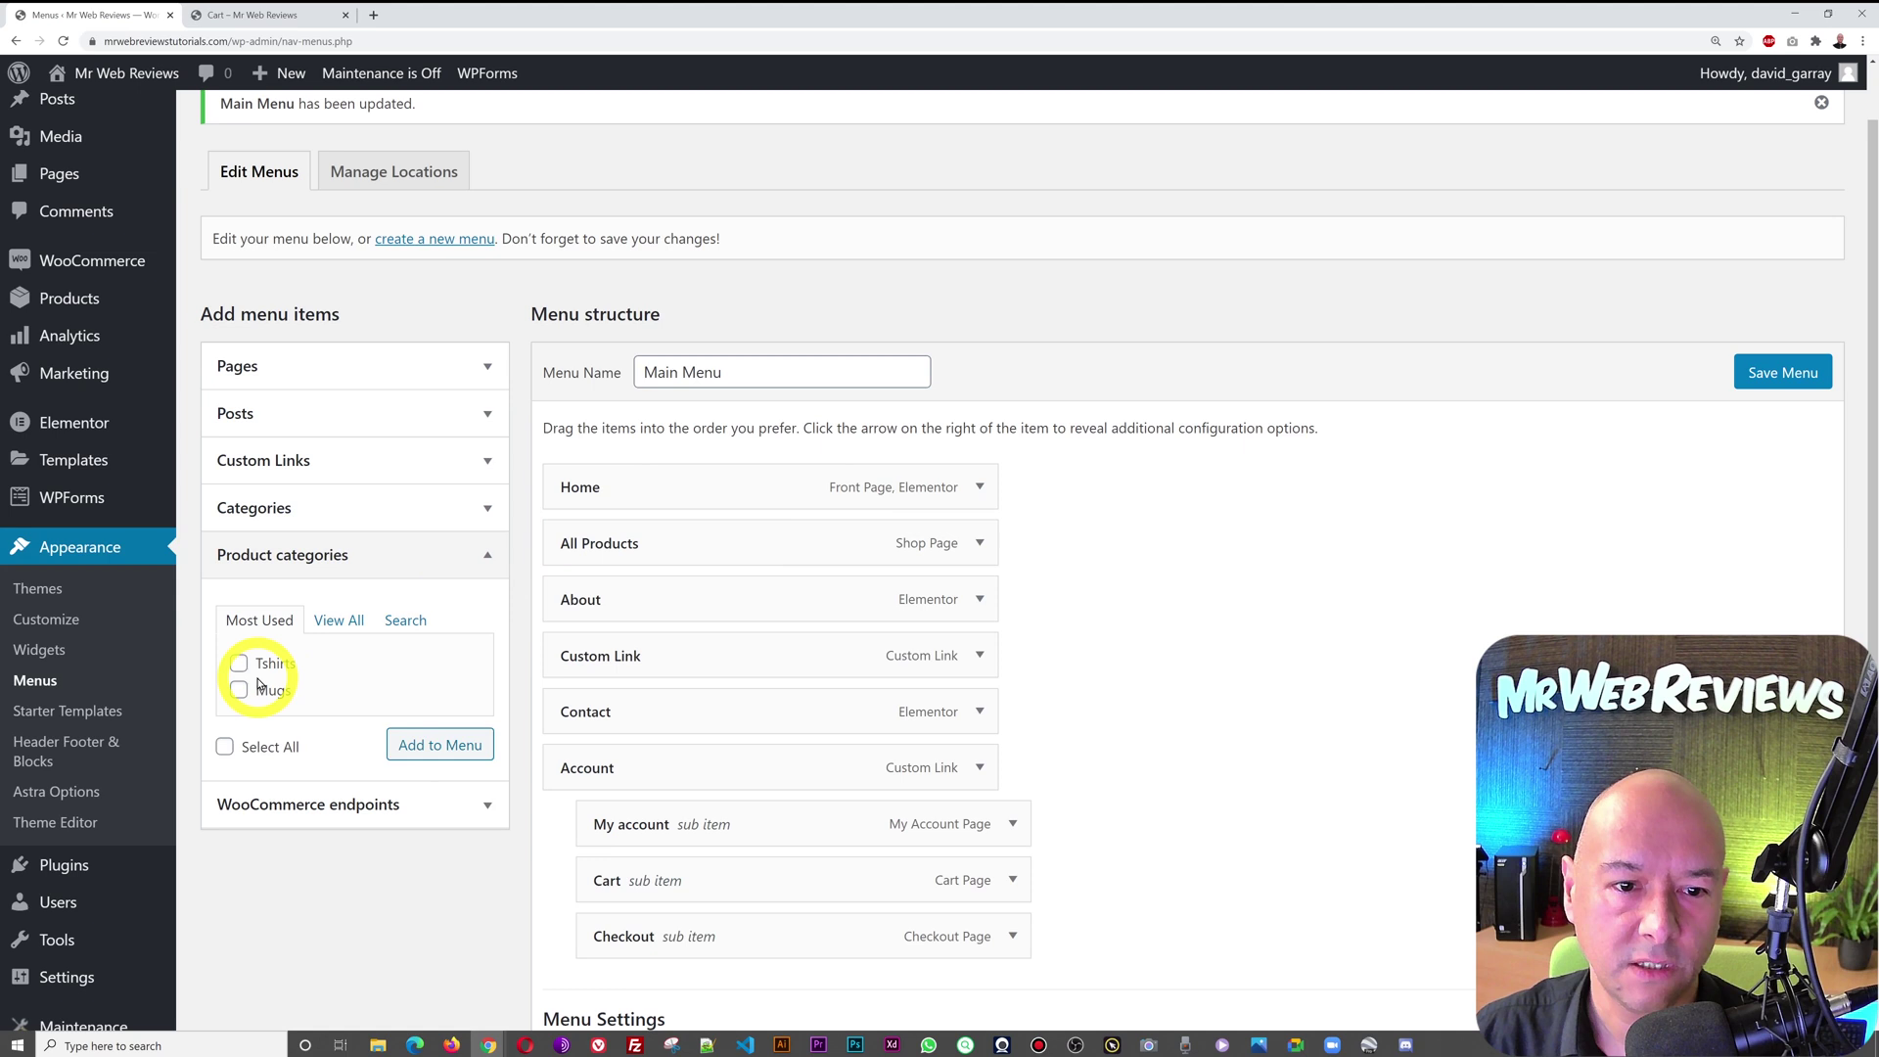
View the live site's Home and All Products pages, look through the shop products, and return to the menu editor
{"action": "left_click", "coordinate": [250, 16]}
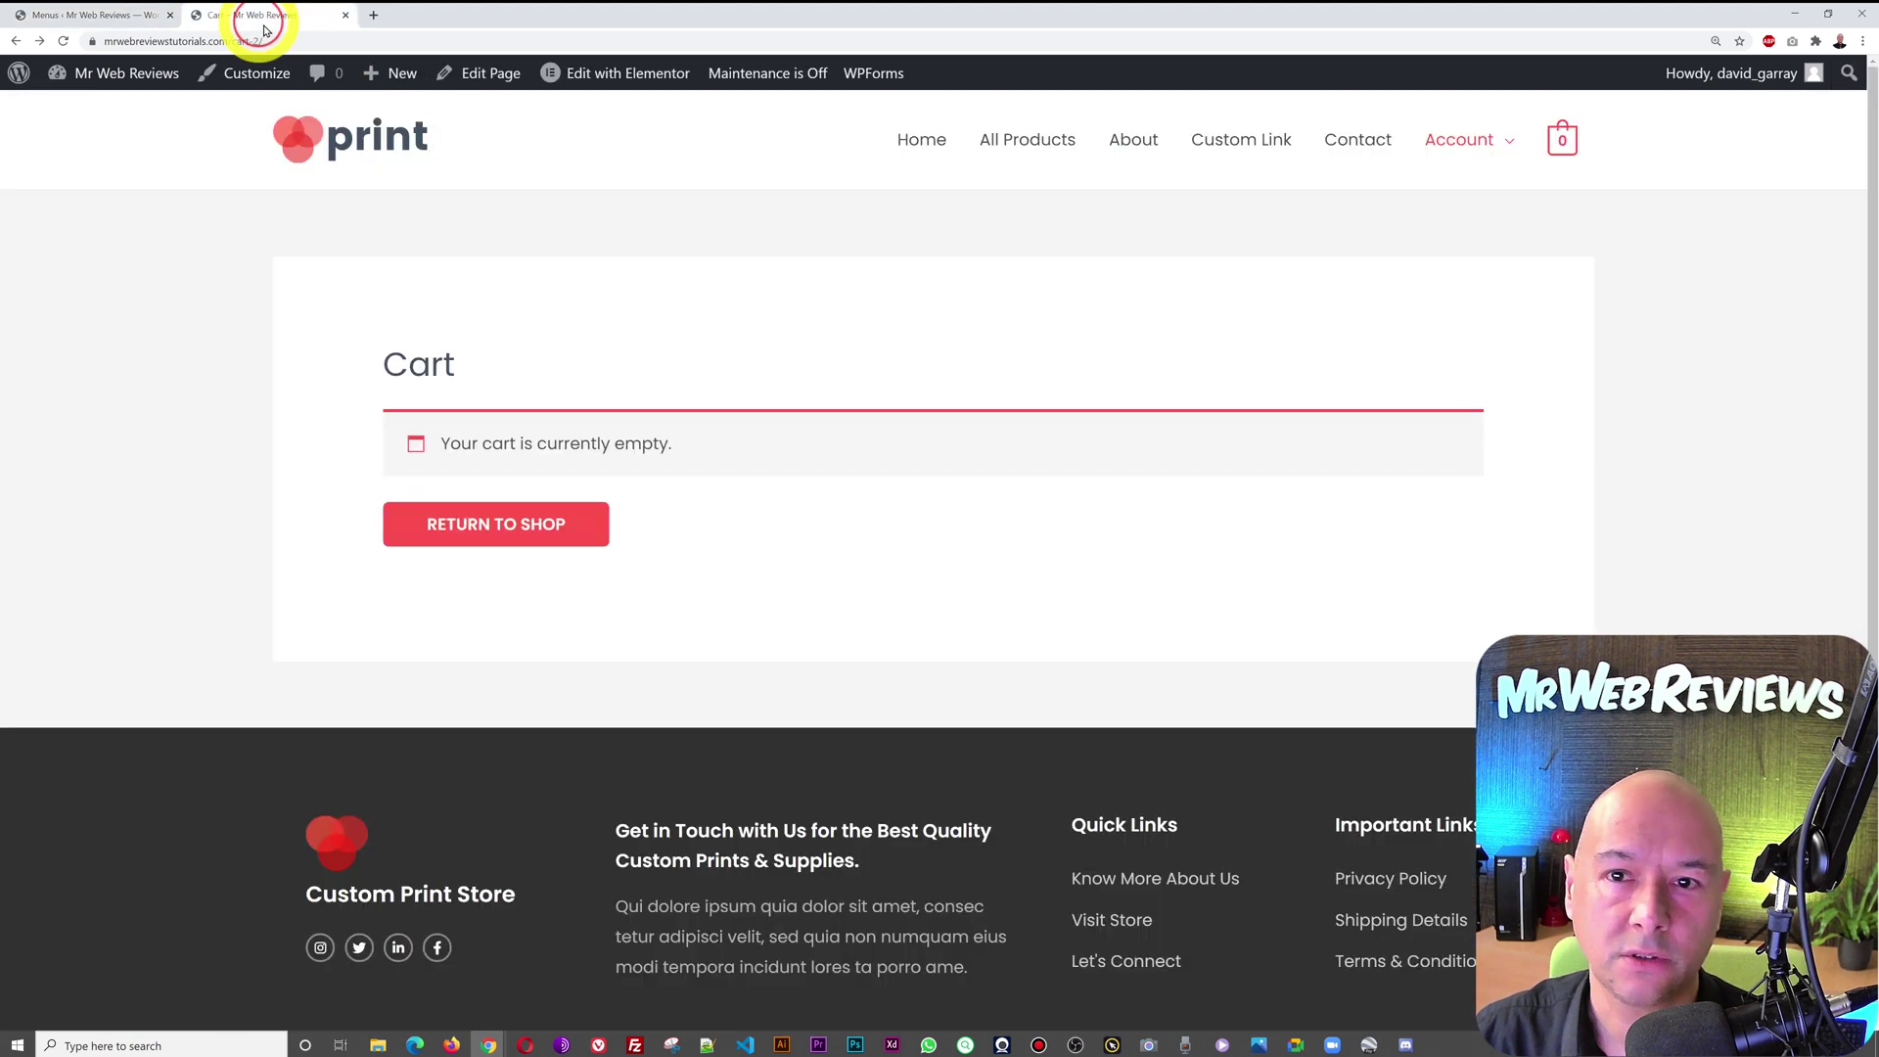
{"action": "left_click", "coordinate": [932, 147]}
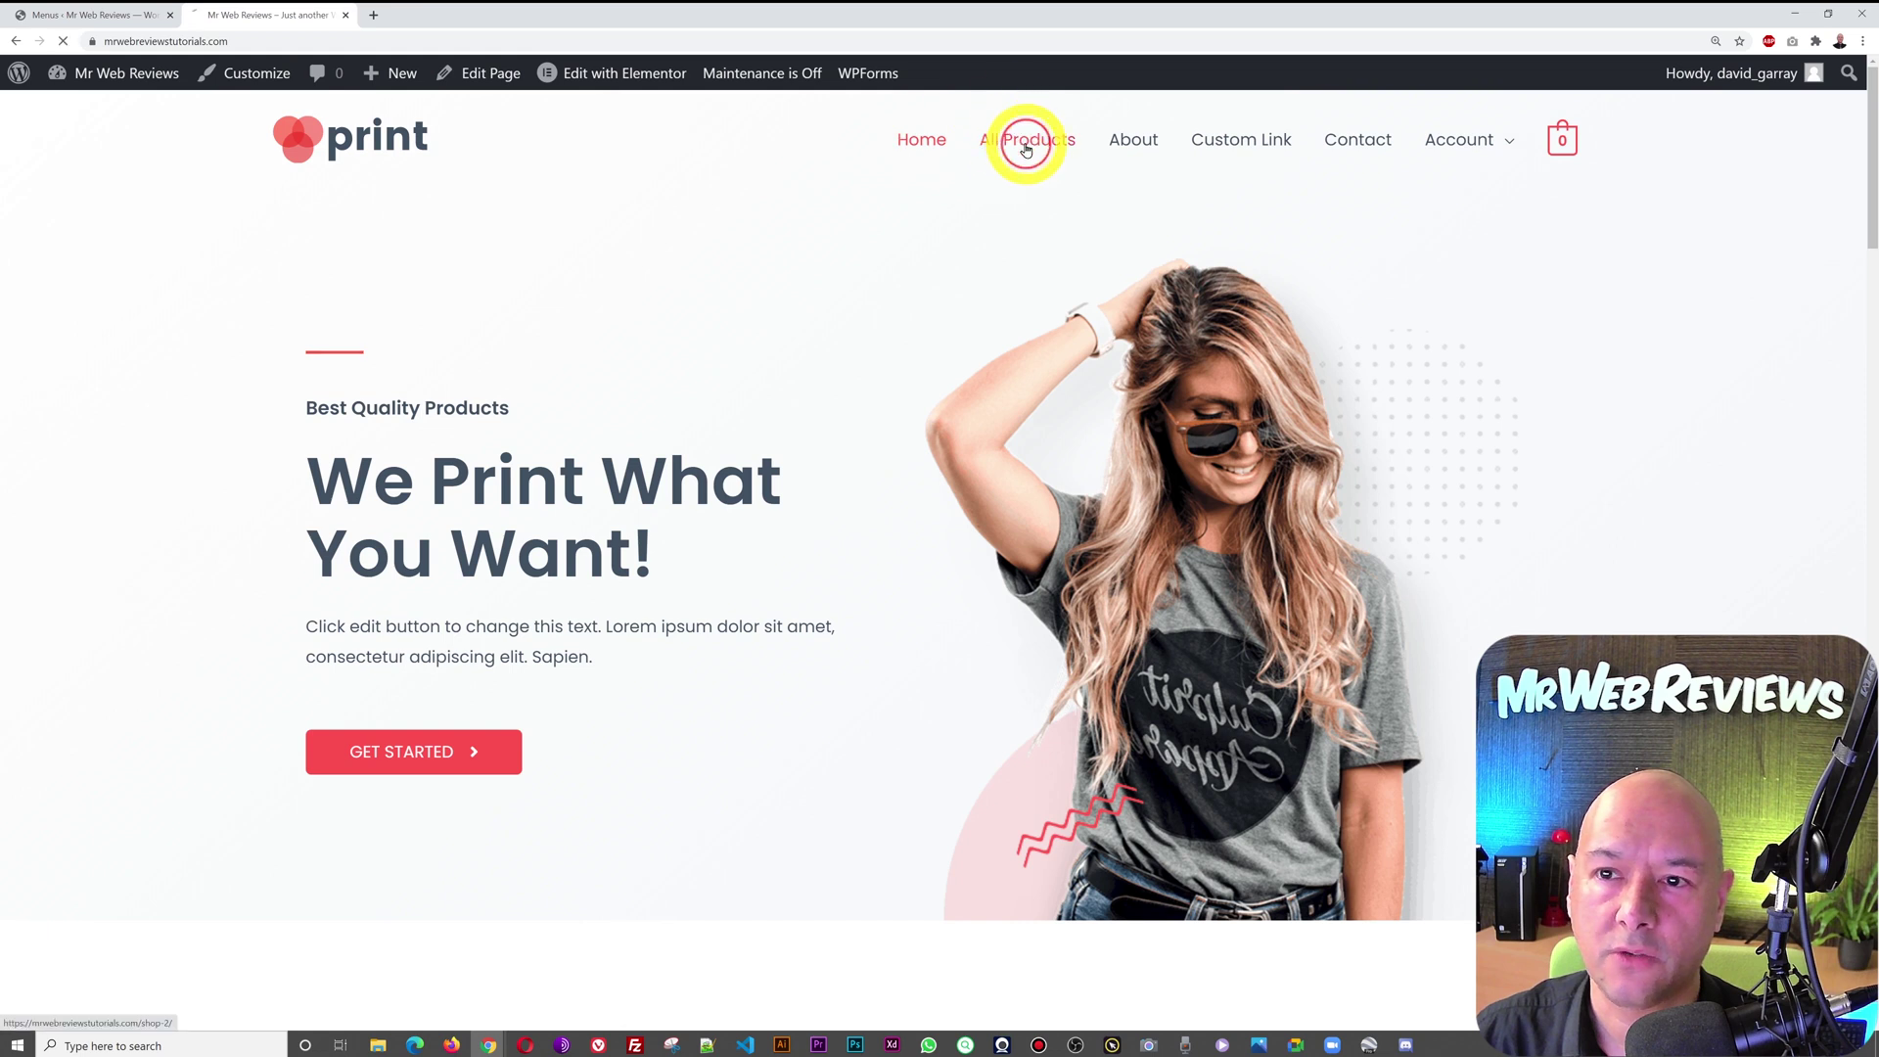
{"action": "left_click", "coordinate": [1025, 148]}
{"action": "scroll", "coordinate": [1671, 448], "scroll_direction": "down", "scroll_amount": 2}
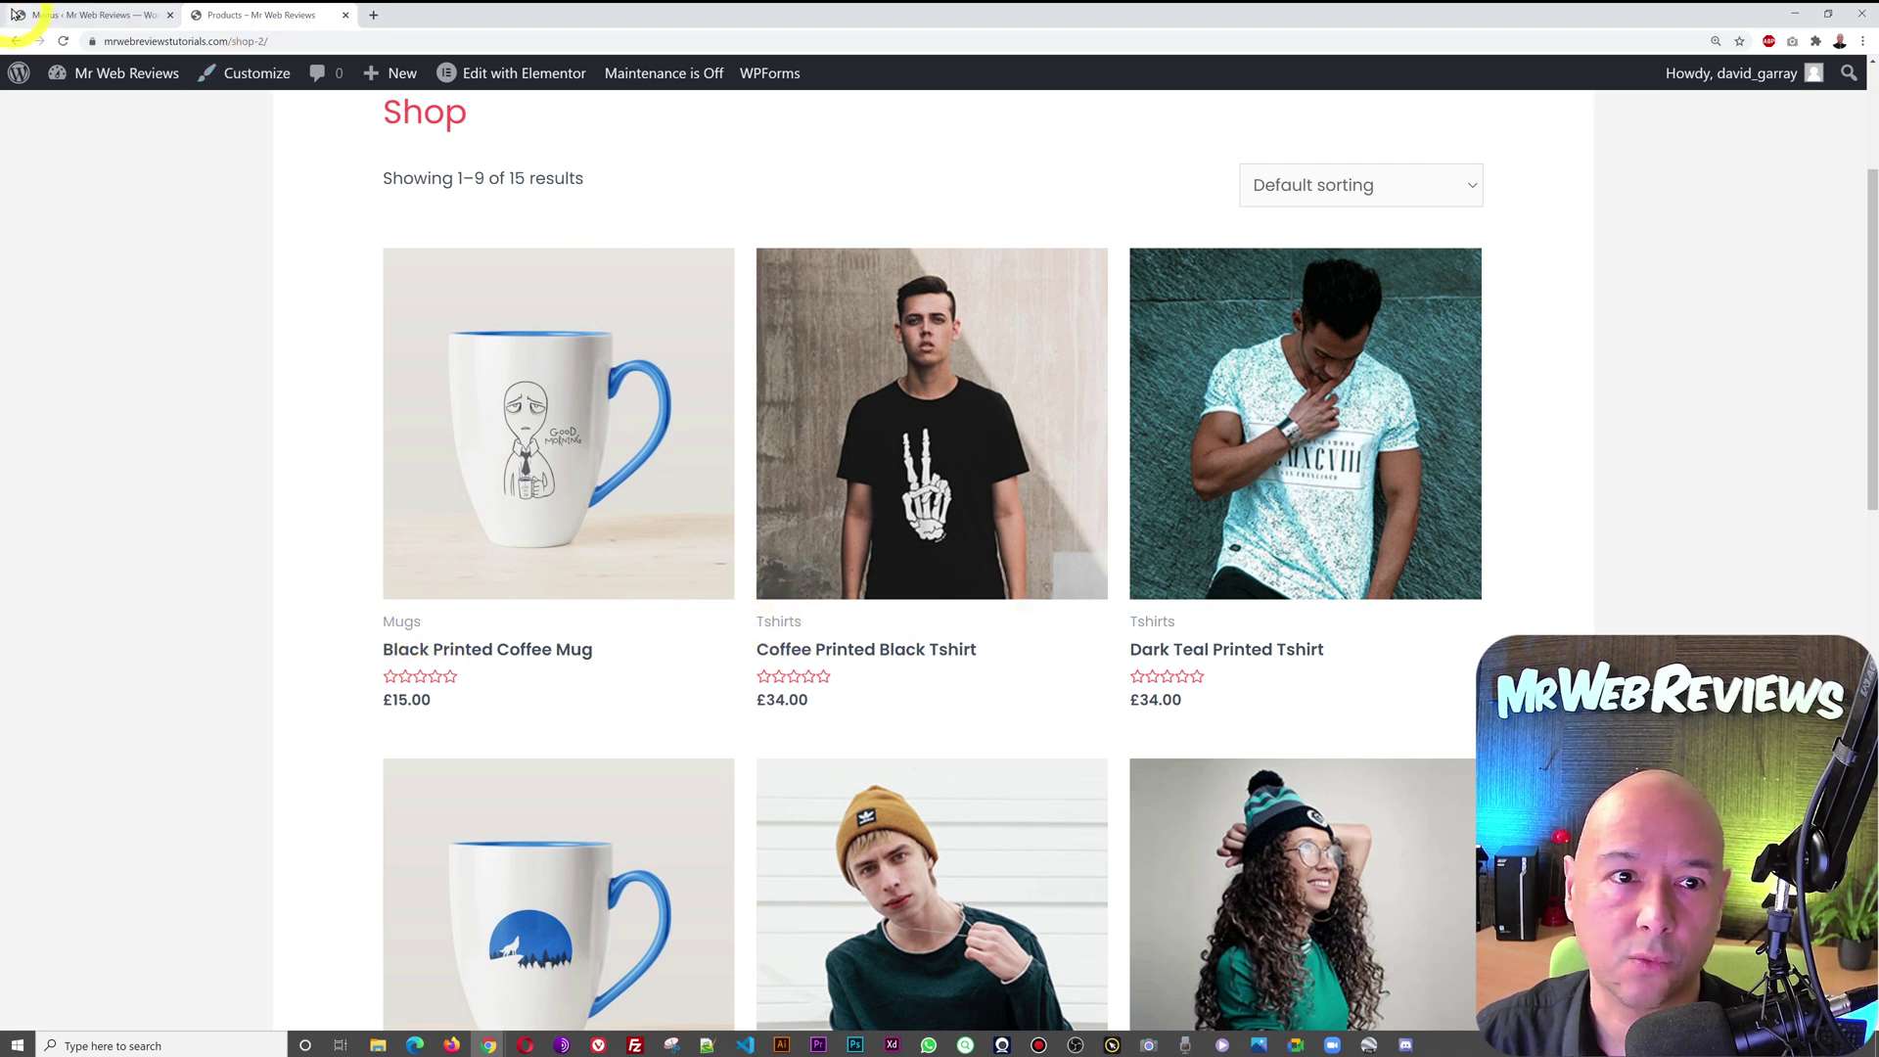
{"action": "left_click", "coordinate": [59, 15]}
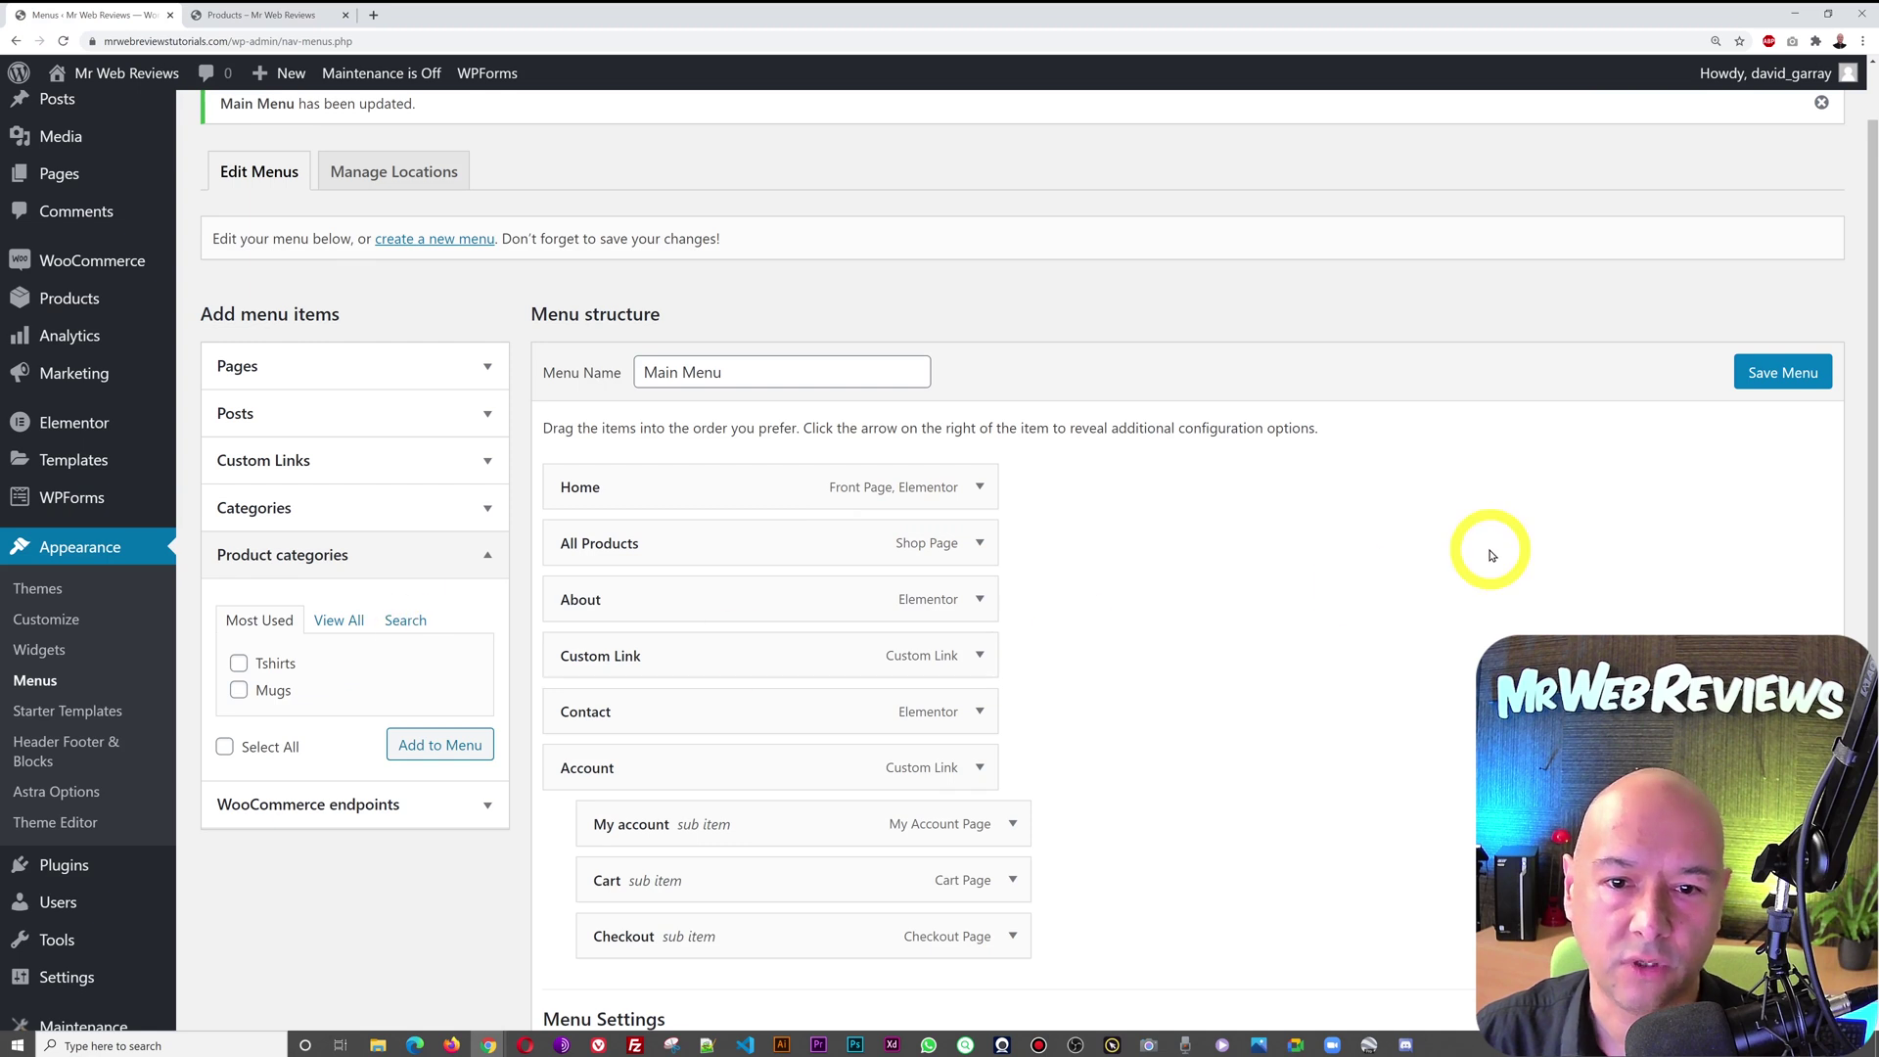
Remove the Custom Link item from the Main Menu structure
{"action": "scroll", "coordinate": [1490, 548], "scroll_direction": "down", "scroll_amount": 2}
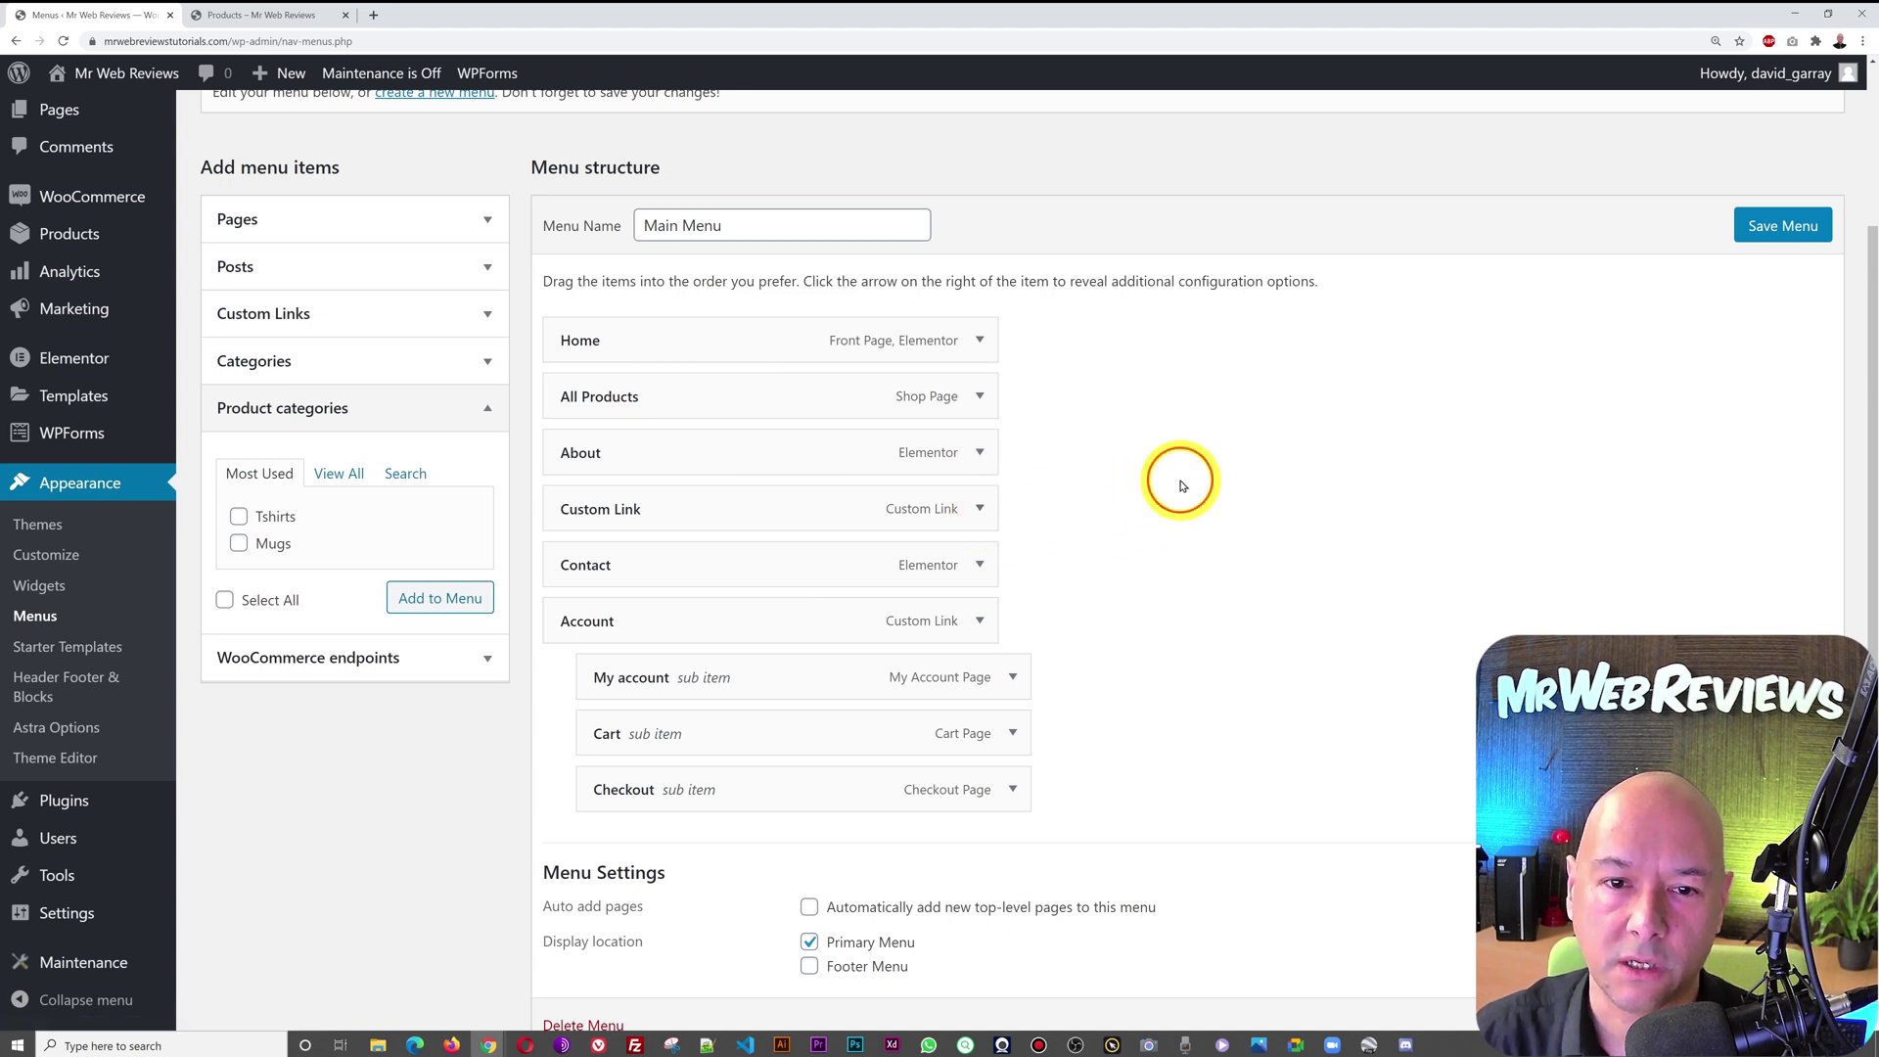
{"action": "left_click", "coordinate": [979, 510]}
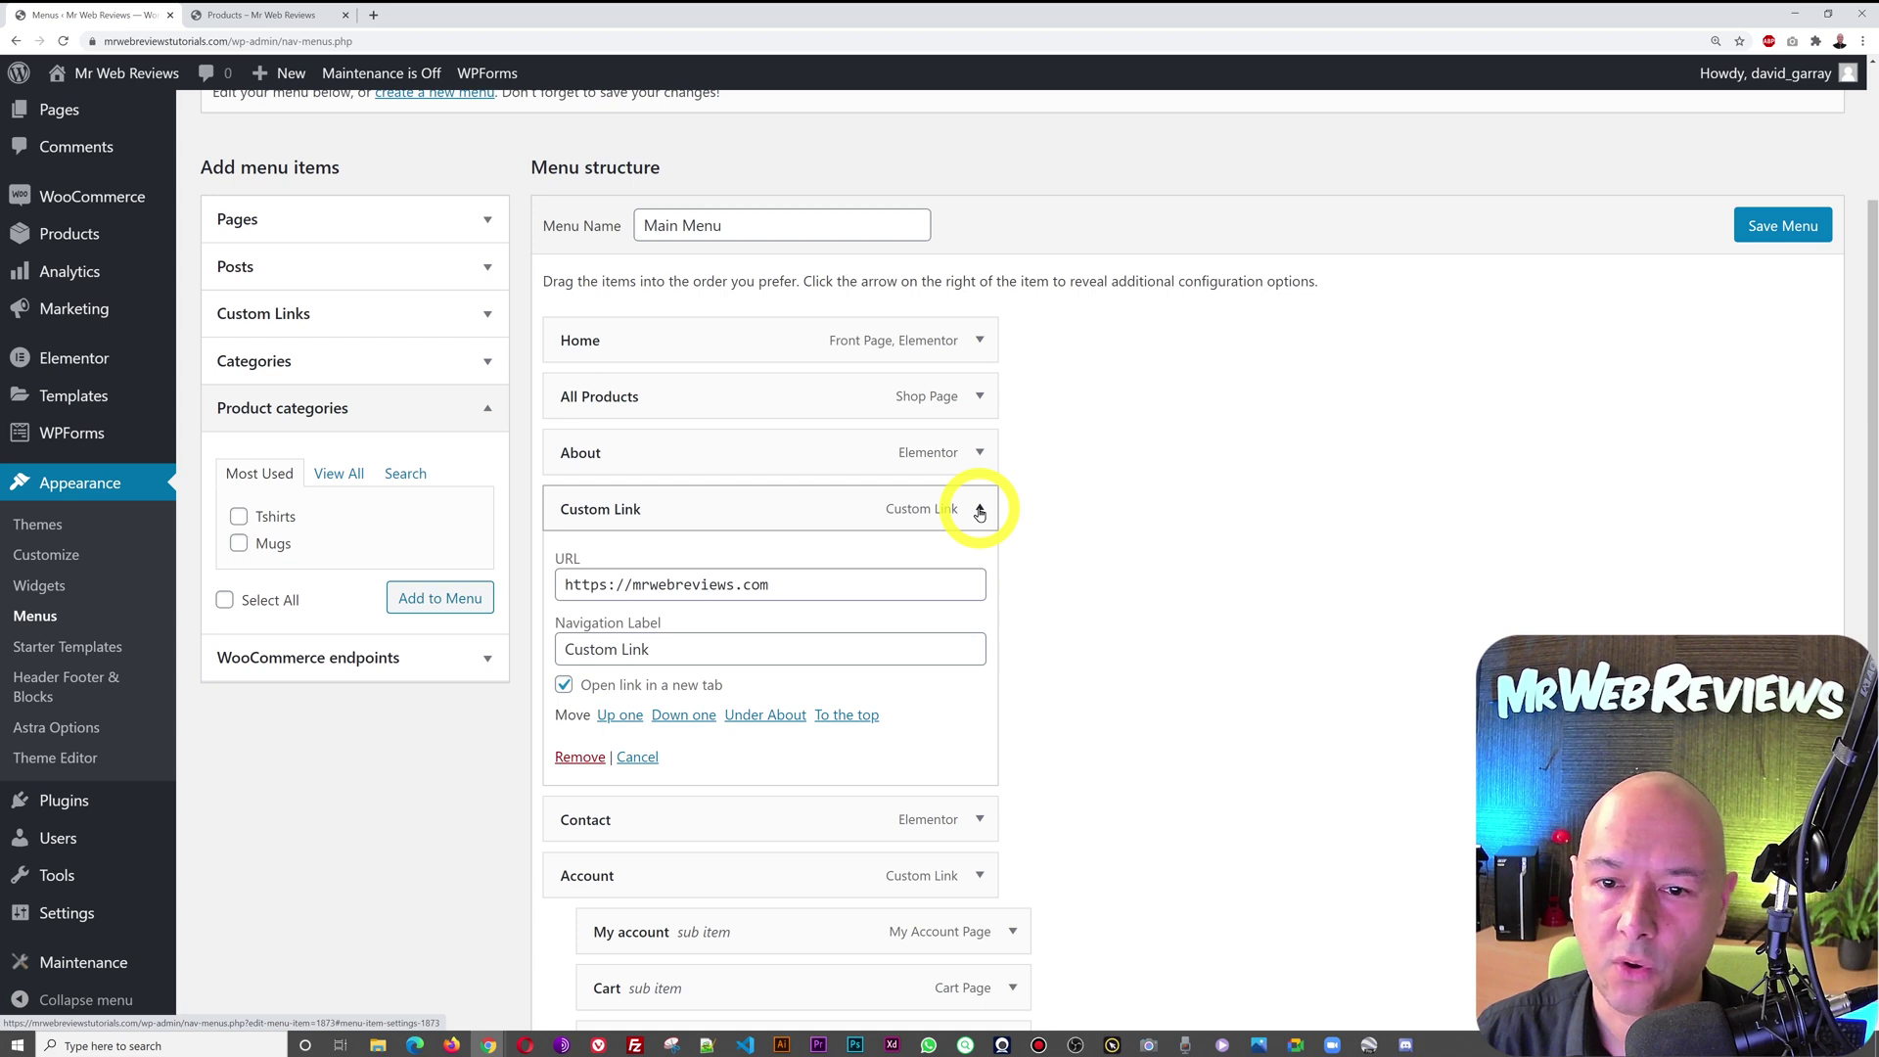
{"action": "left_click", "coordinate": [582, 759]}
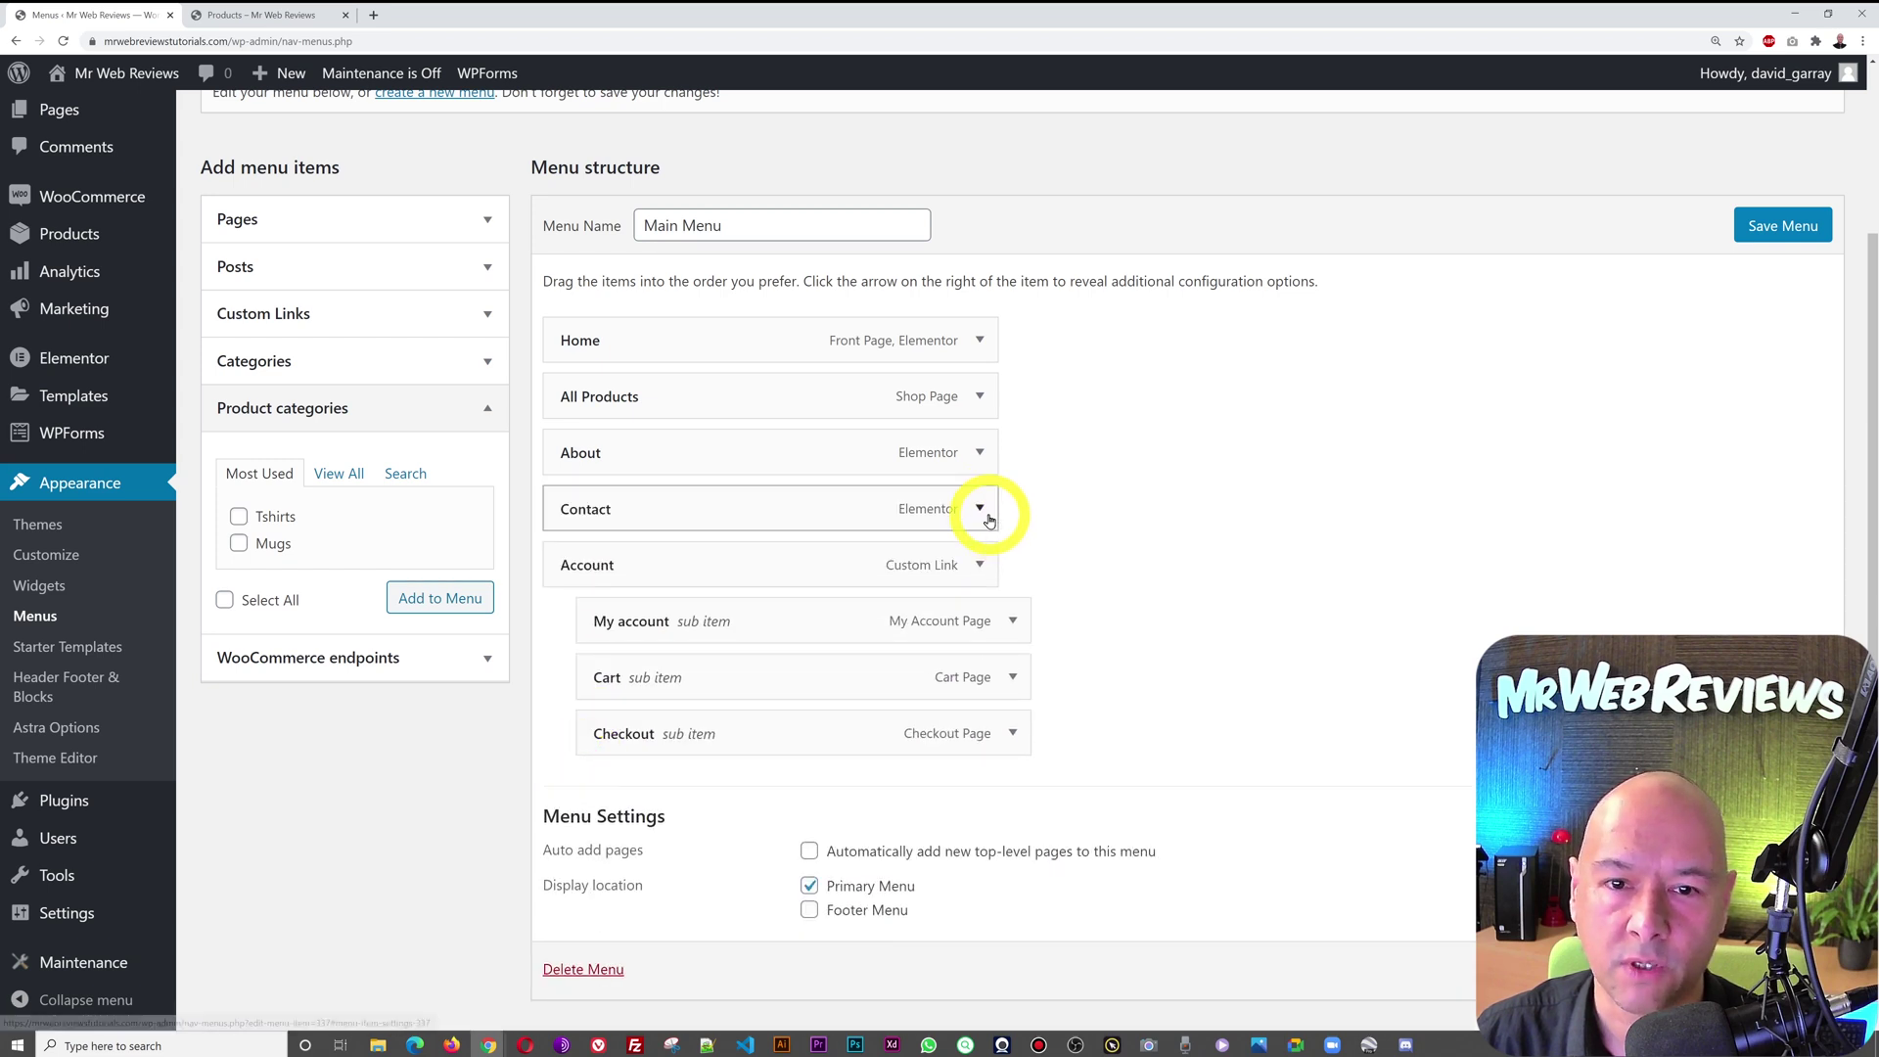
Remove the My account, Cart and Checkout sub-items and their Account parent from the Main Menu, and save it
{"action": "left_click", "coordinate": [1012, 622]}
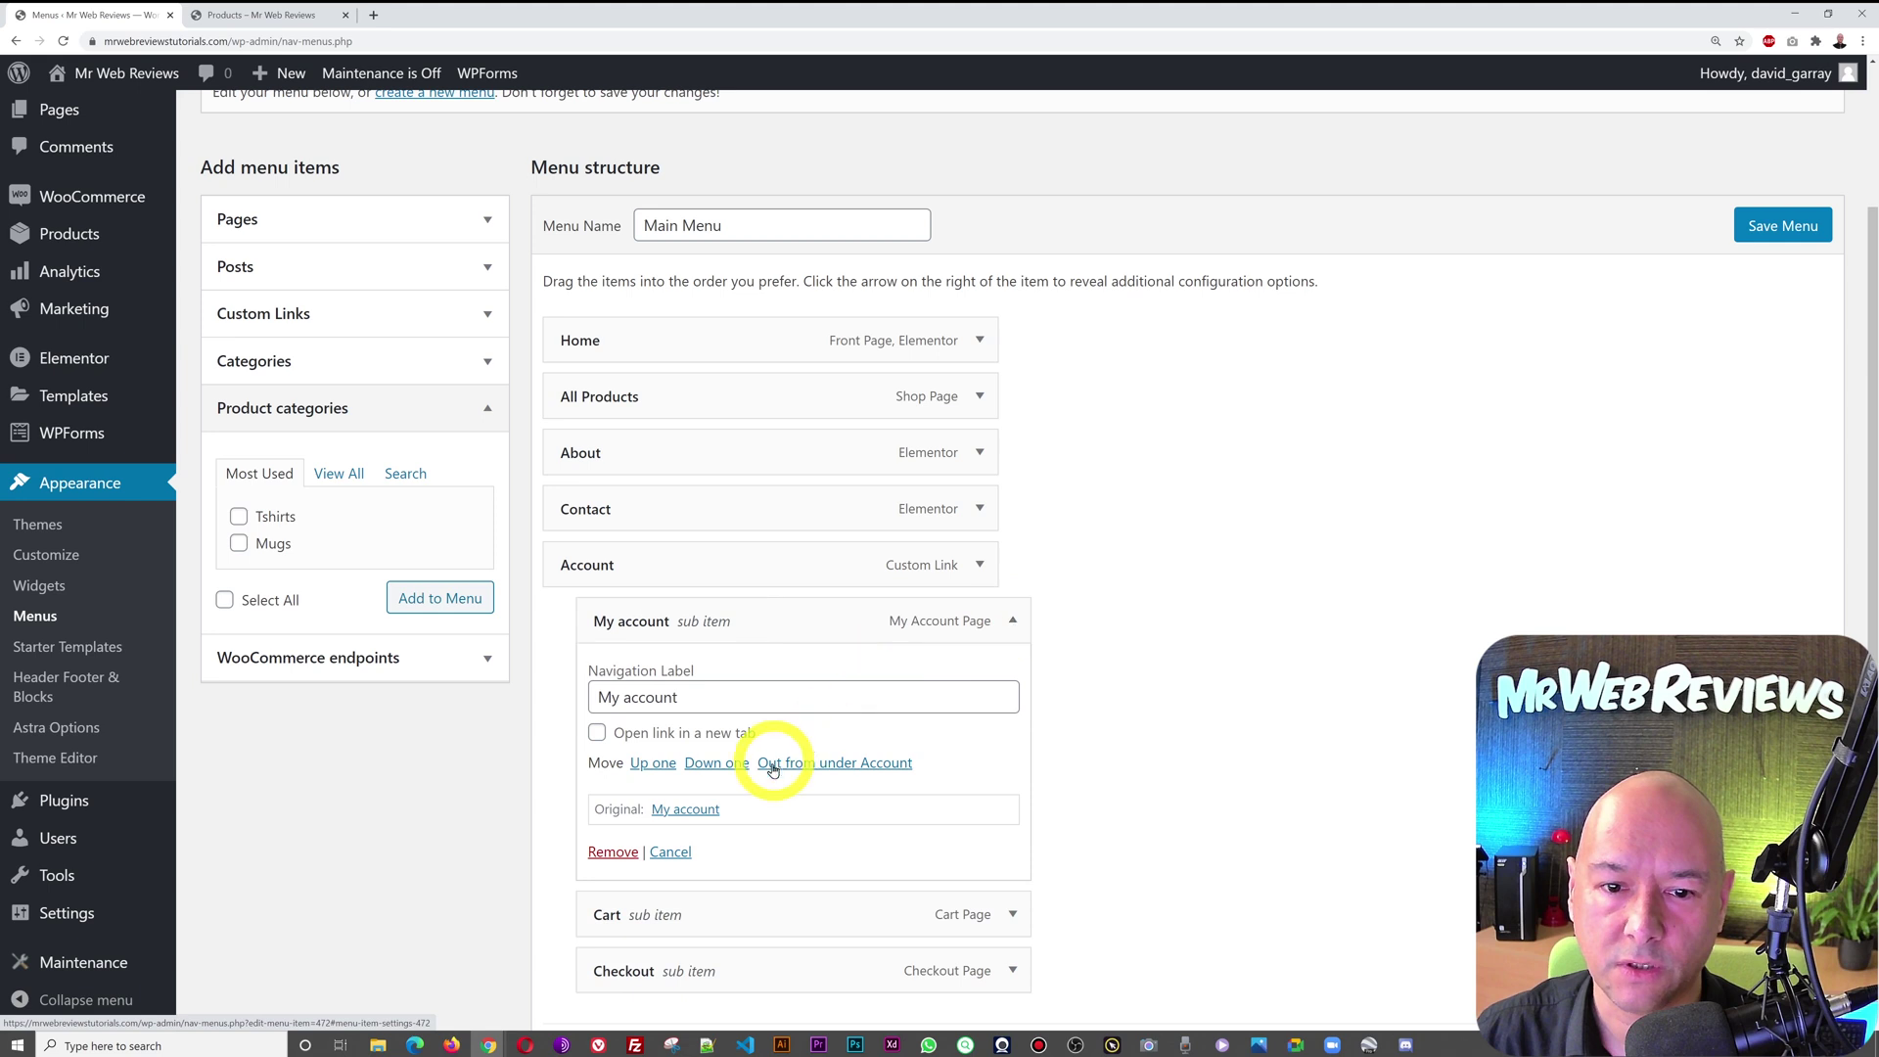
{"action": "left_click", "coordinate": [634, 852]}
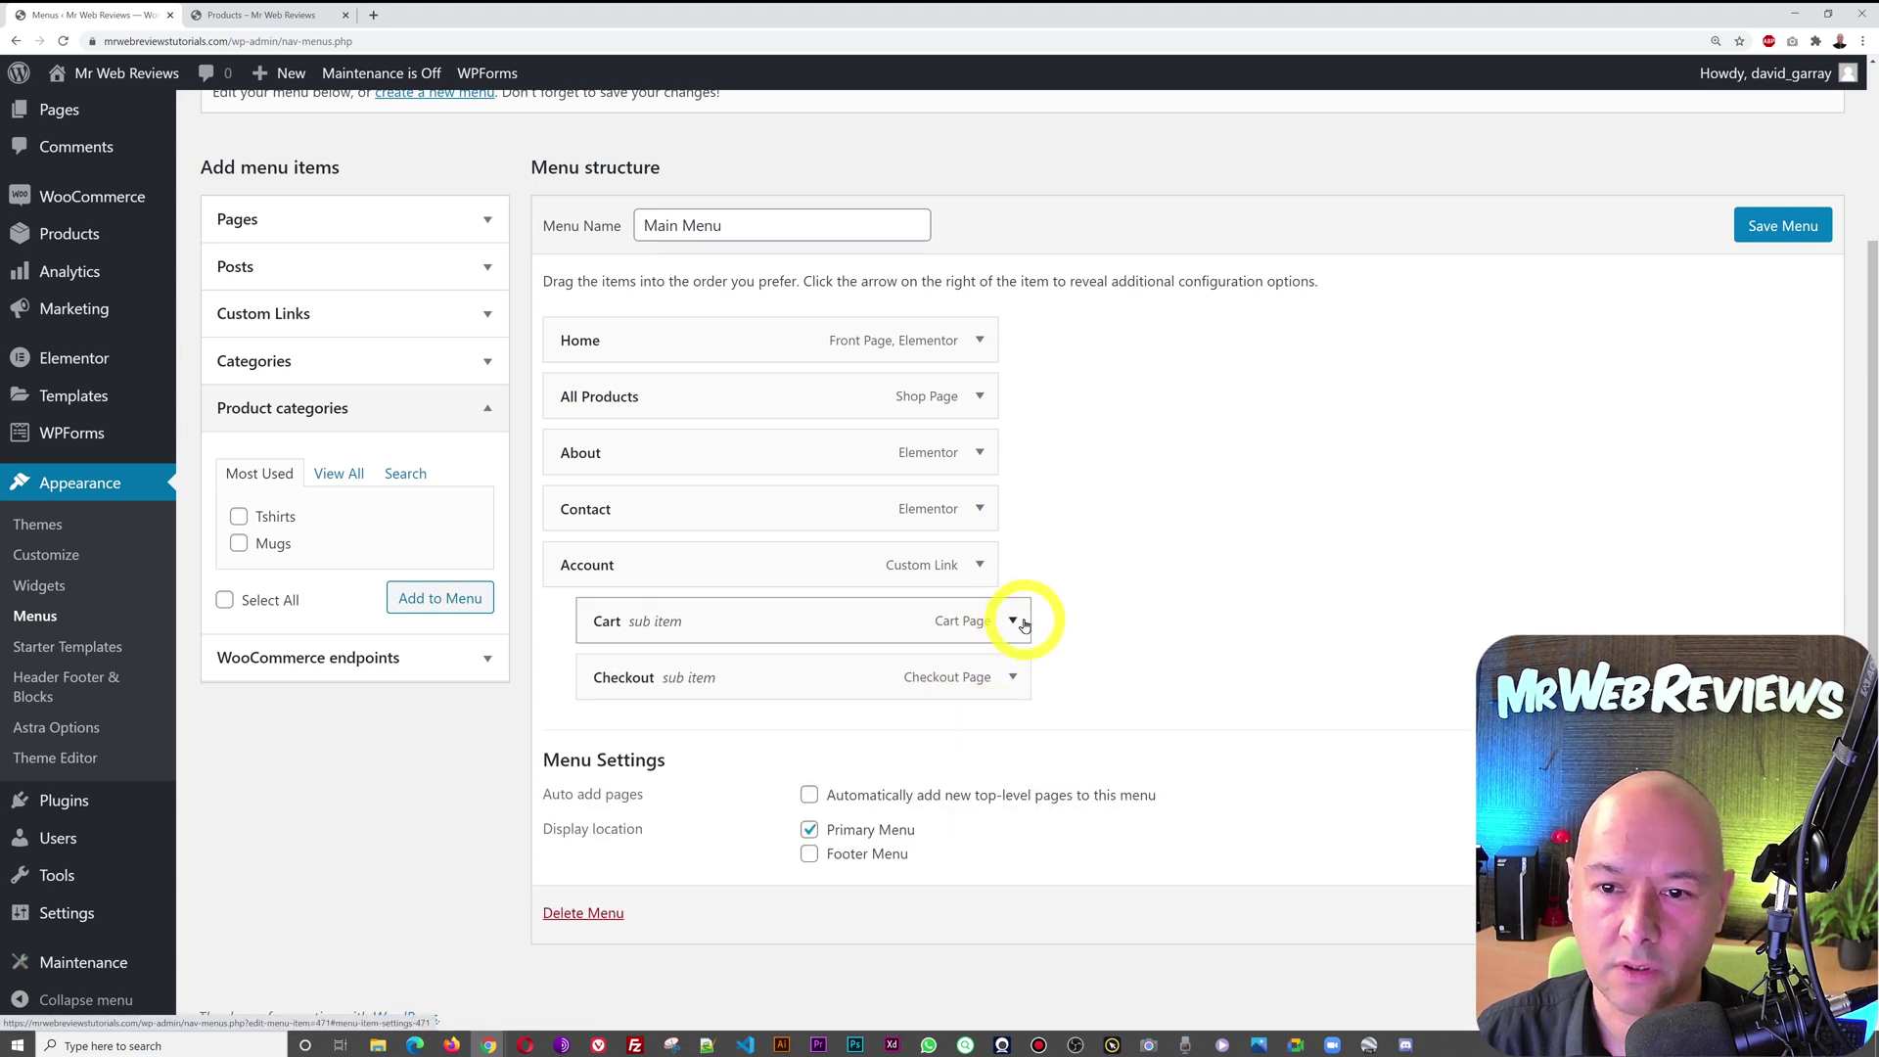
{"action": "left_click", "coordinate": [1011, 620]}
{"action": "left_click", "coordinate": [613, 852]}
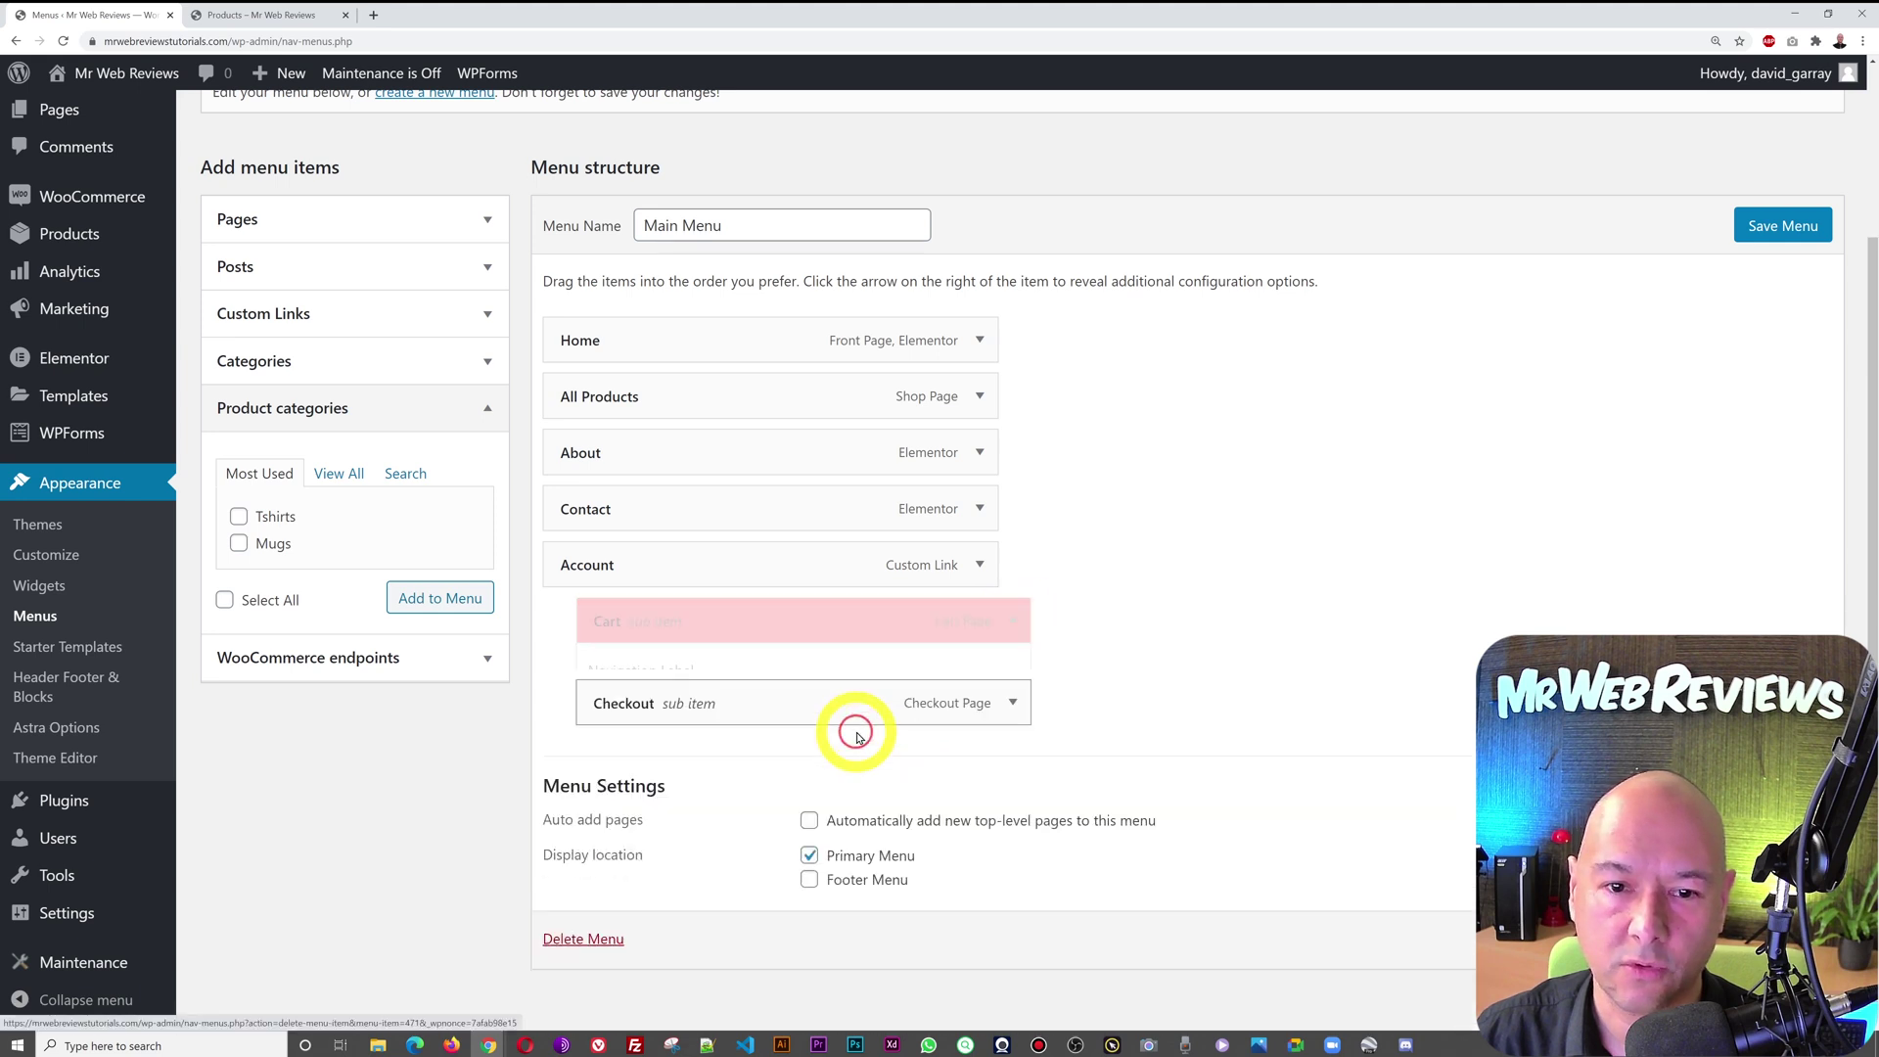
{"action": "left_click", "coordinate": [1012, 670]}
{"action": "left_click", "coordinate": [614, 892]}
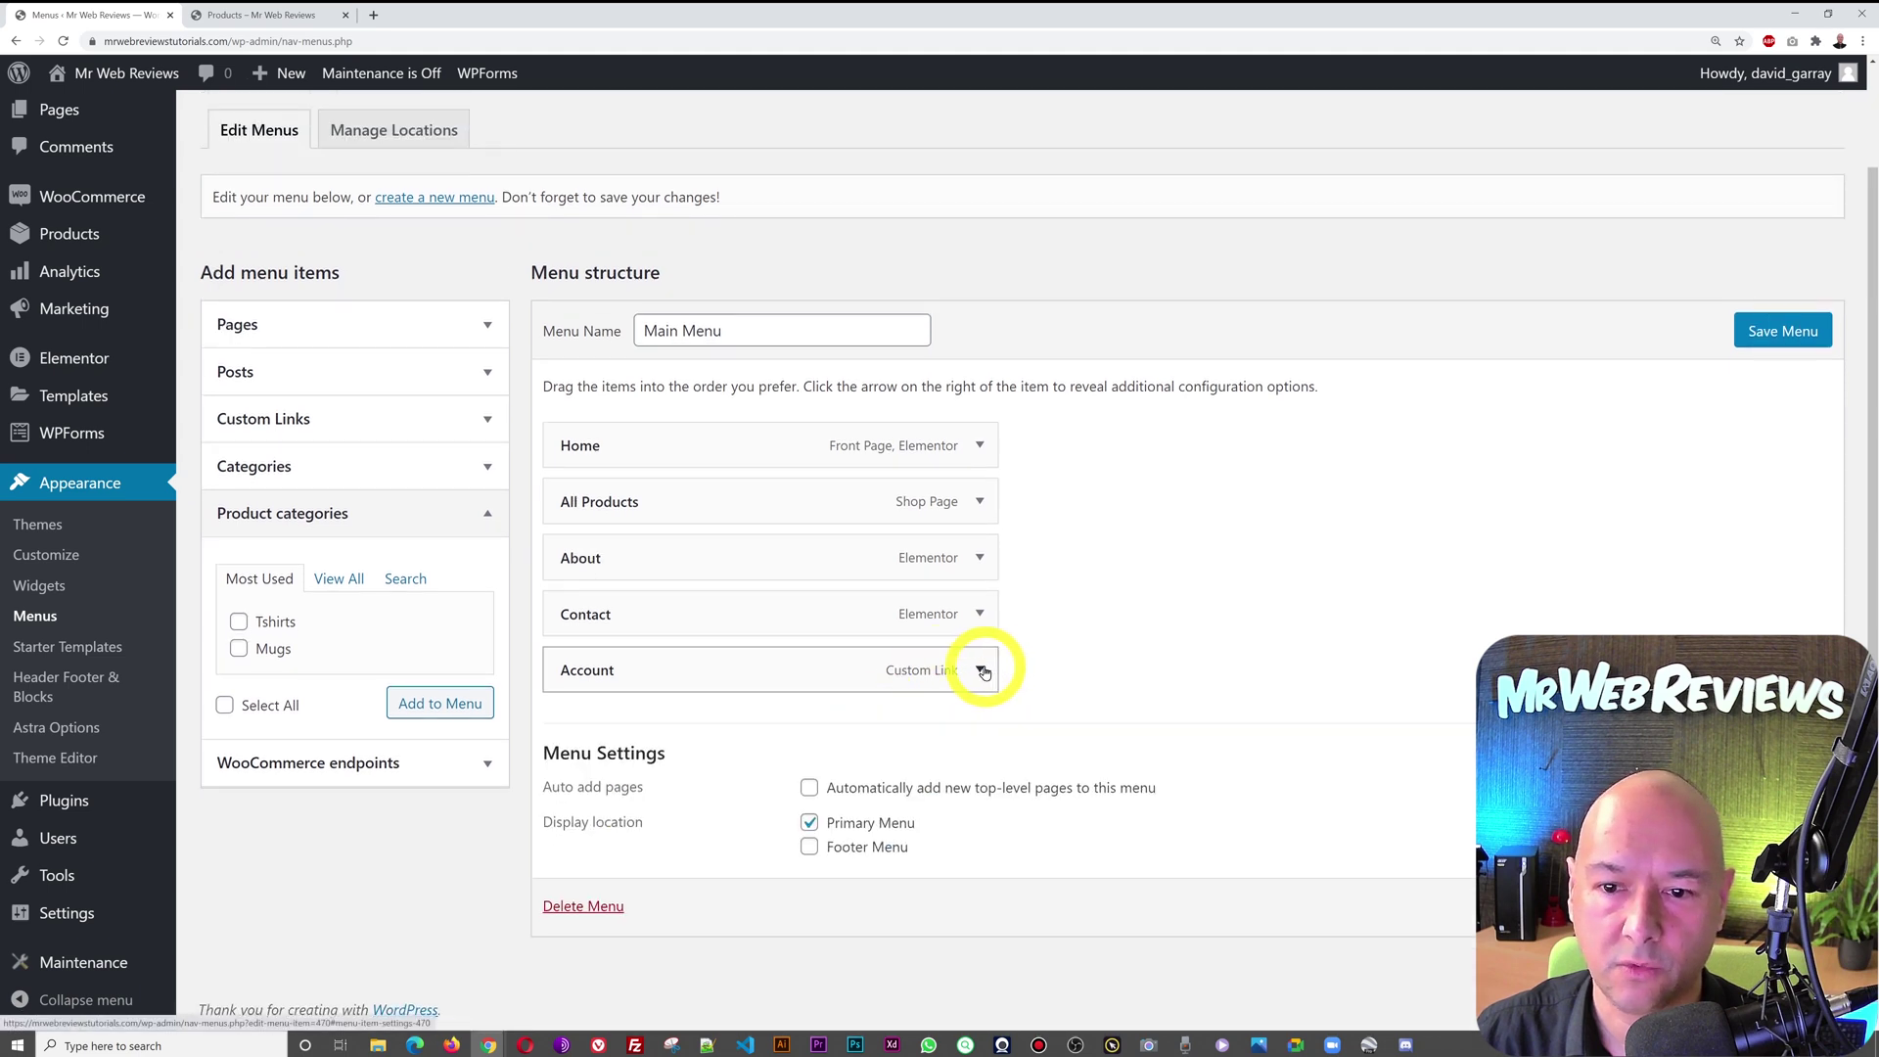
{"action": "left_click", "coordinate": [981, 670]}
{"action": "left_click", "coordinate": [588, 910]}
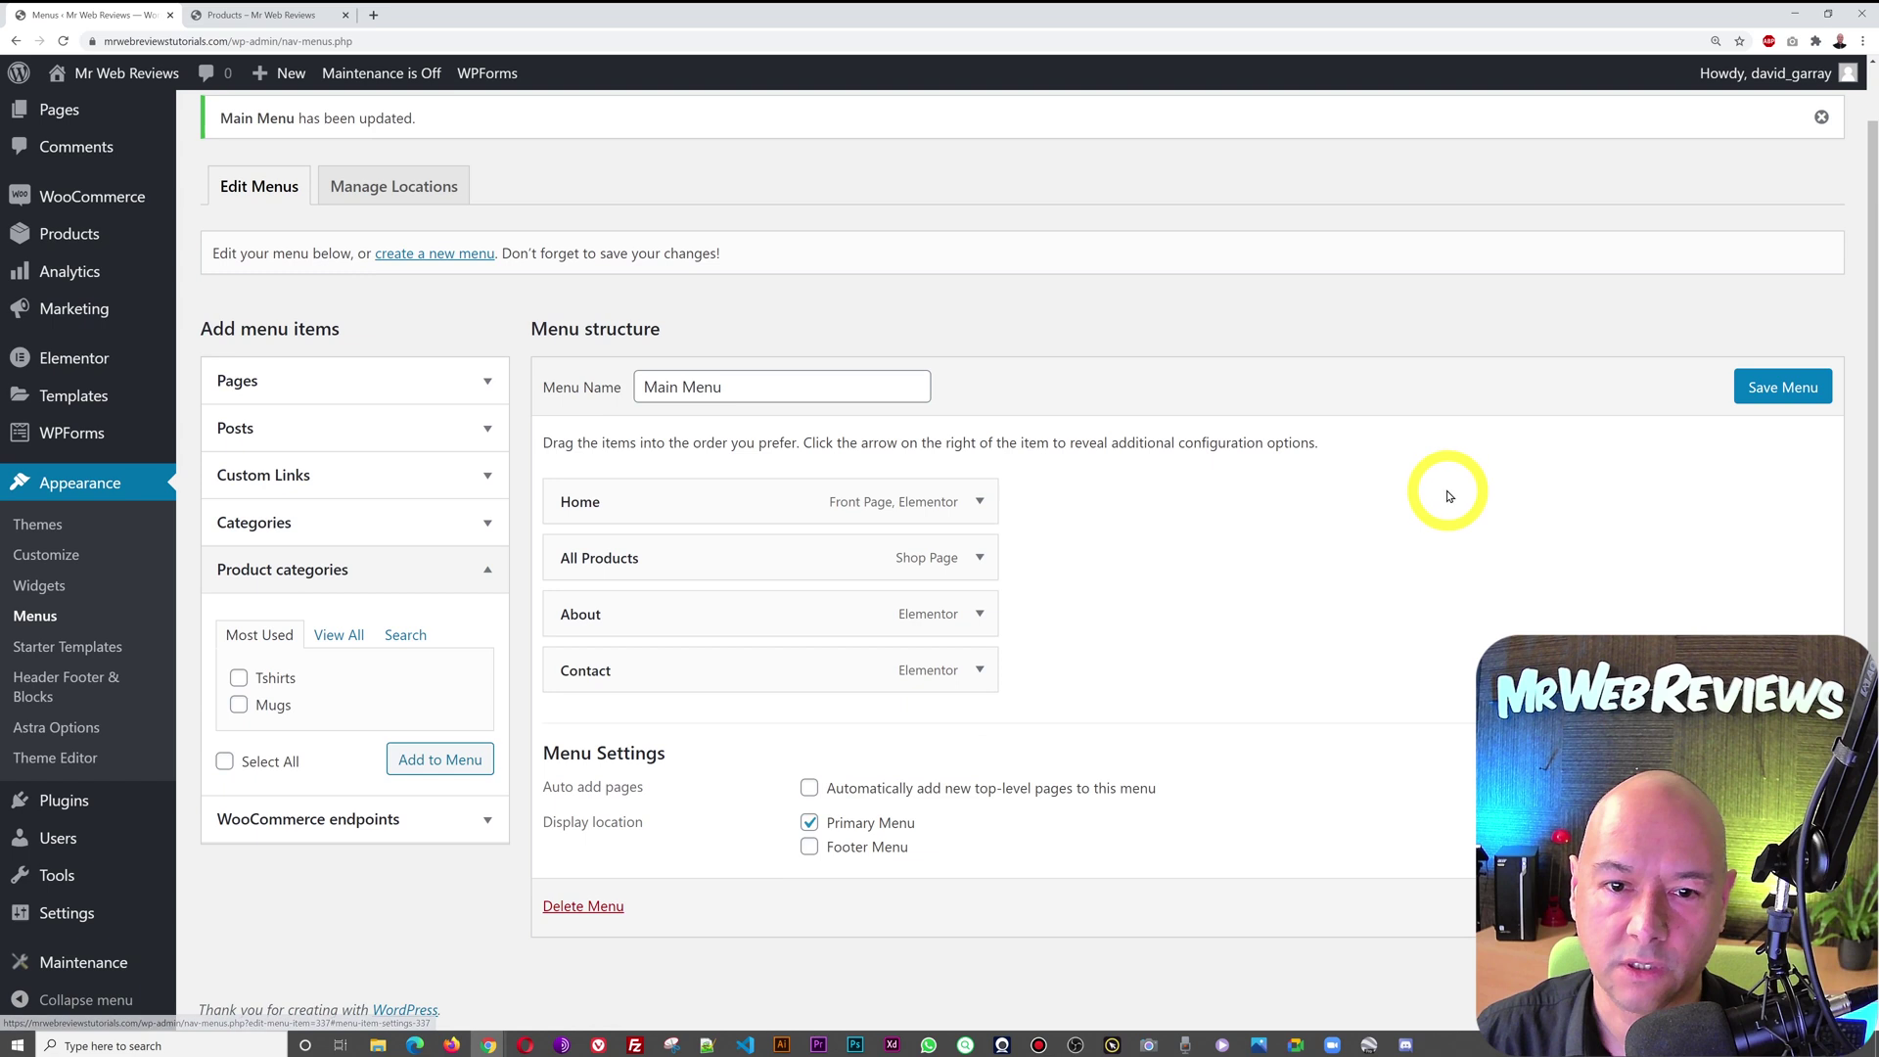
{"action": "left_click", "coordinate": [1783, 389]}
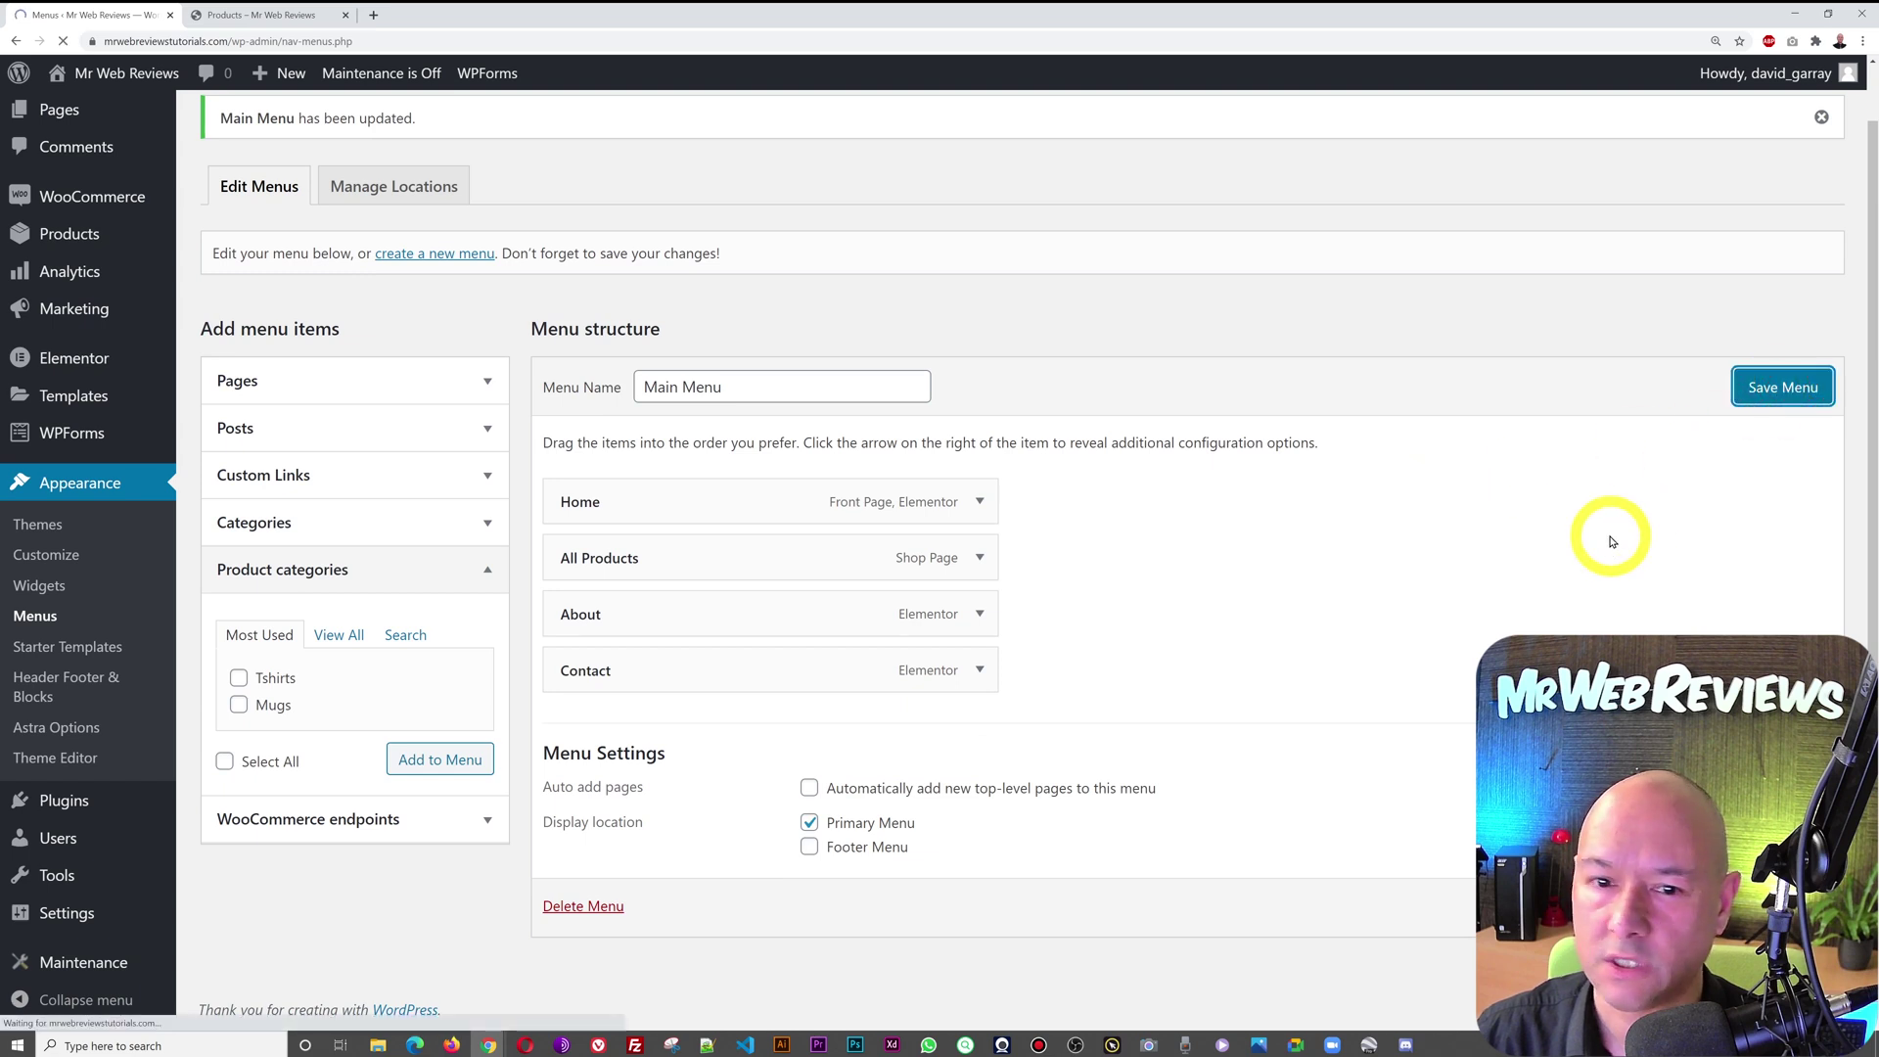
Add the Tshirts and Mugs product categories to the Main Menu, viewing the live shop page before selecting them
{"action": "scroll", "coordinate": [1613, 541], "scroll_direction": "down", "scroll_amount": 2}
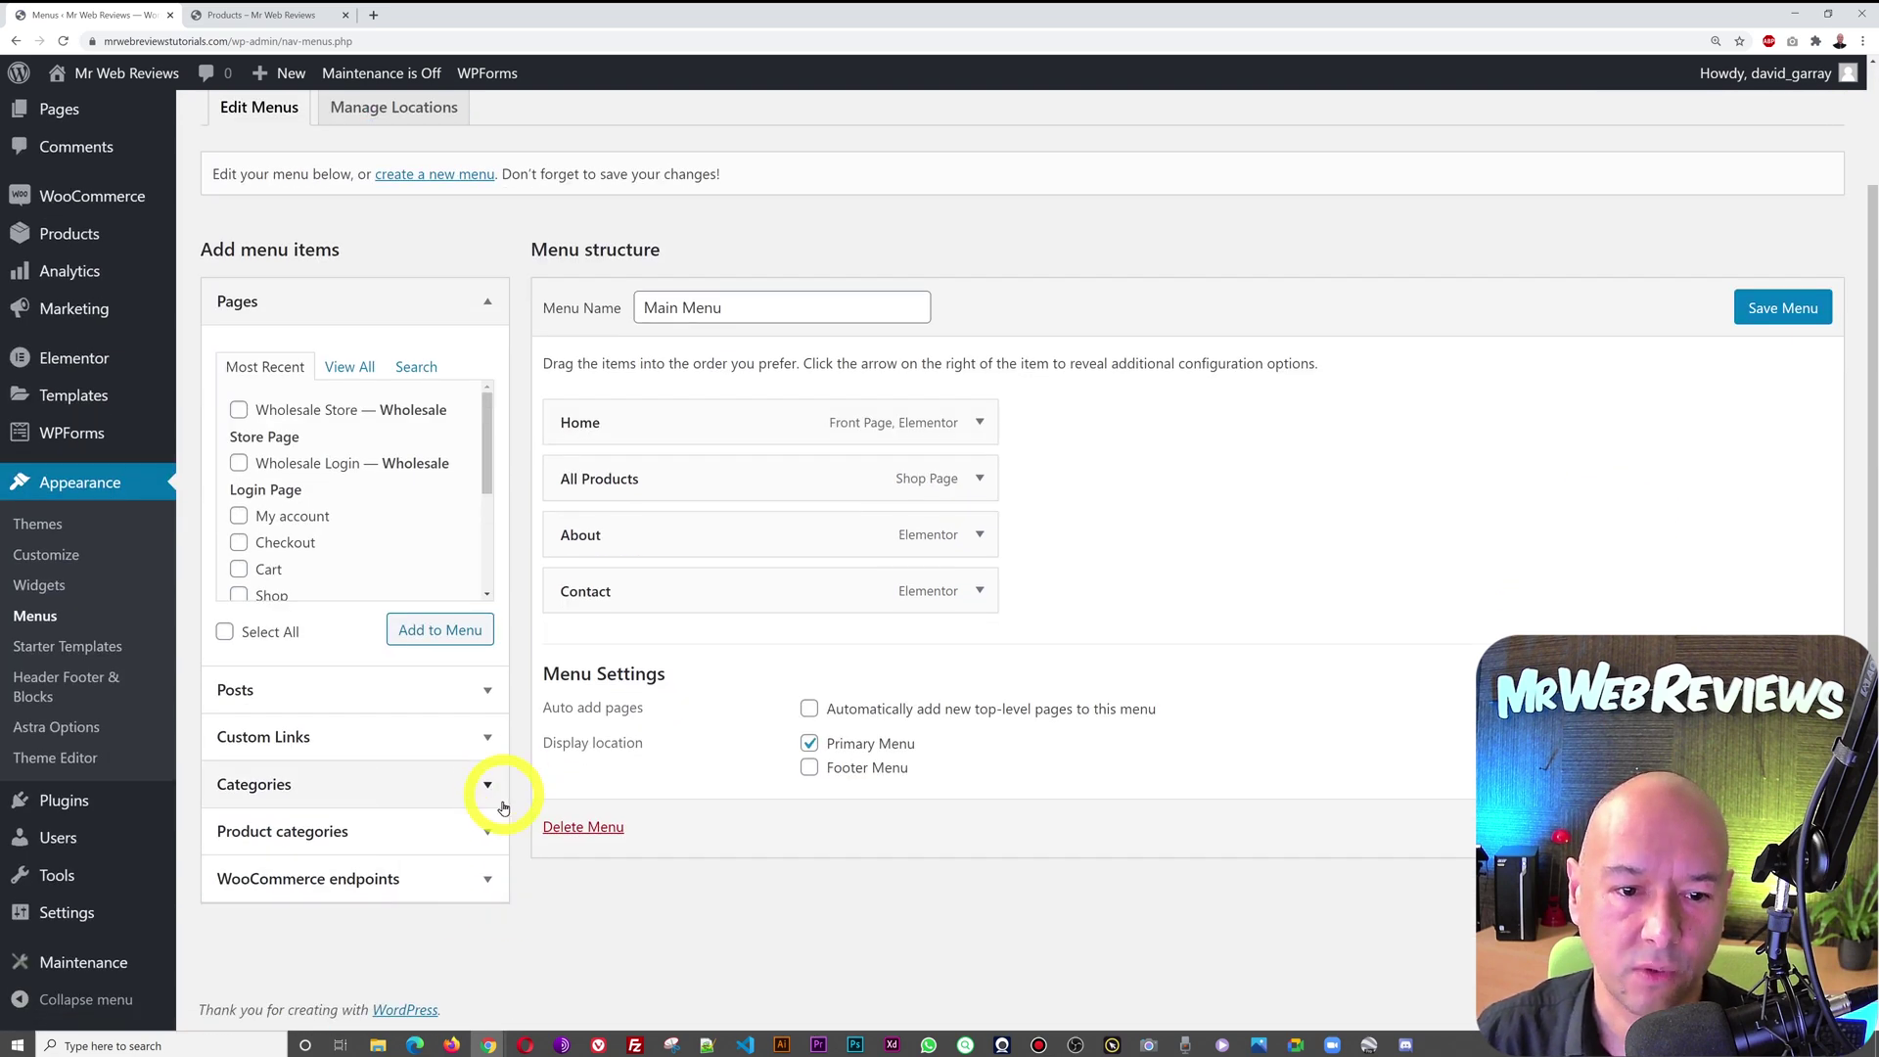
{"action": "left_click", "coordinate": [487, 830]}
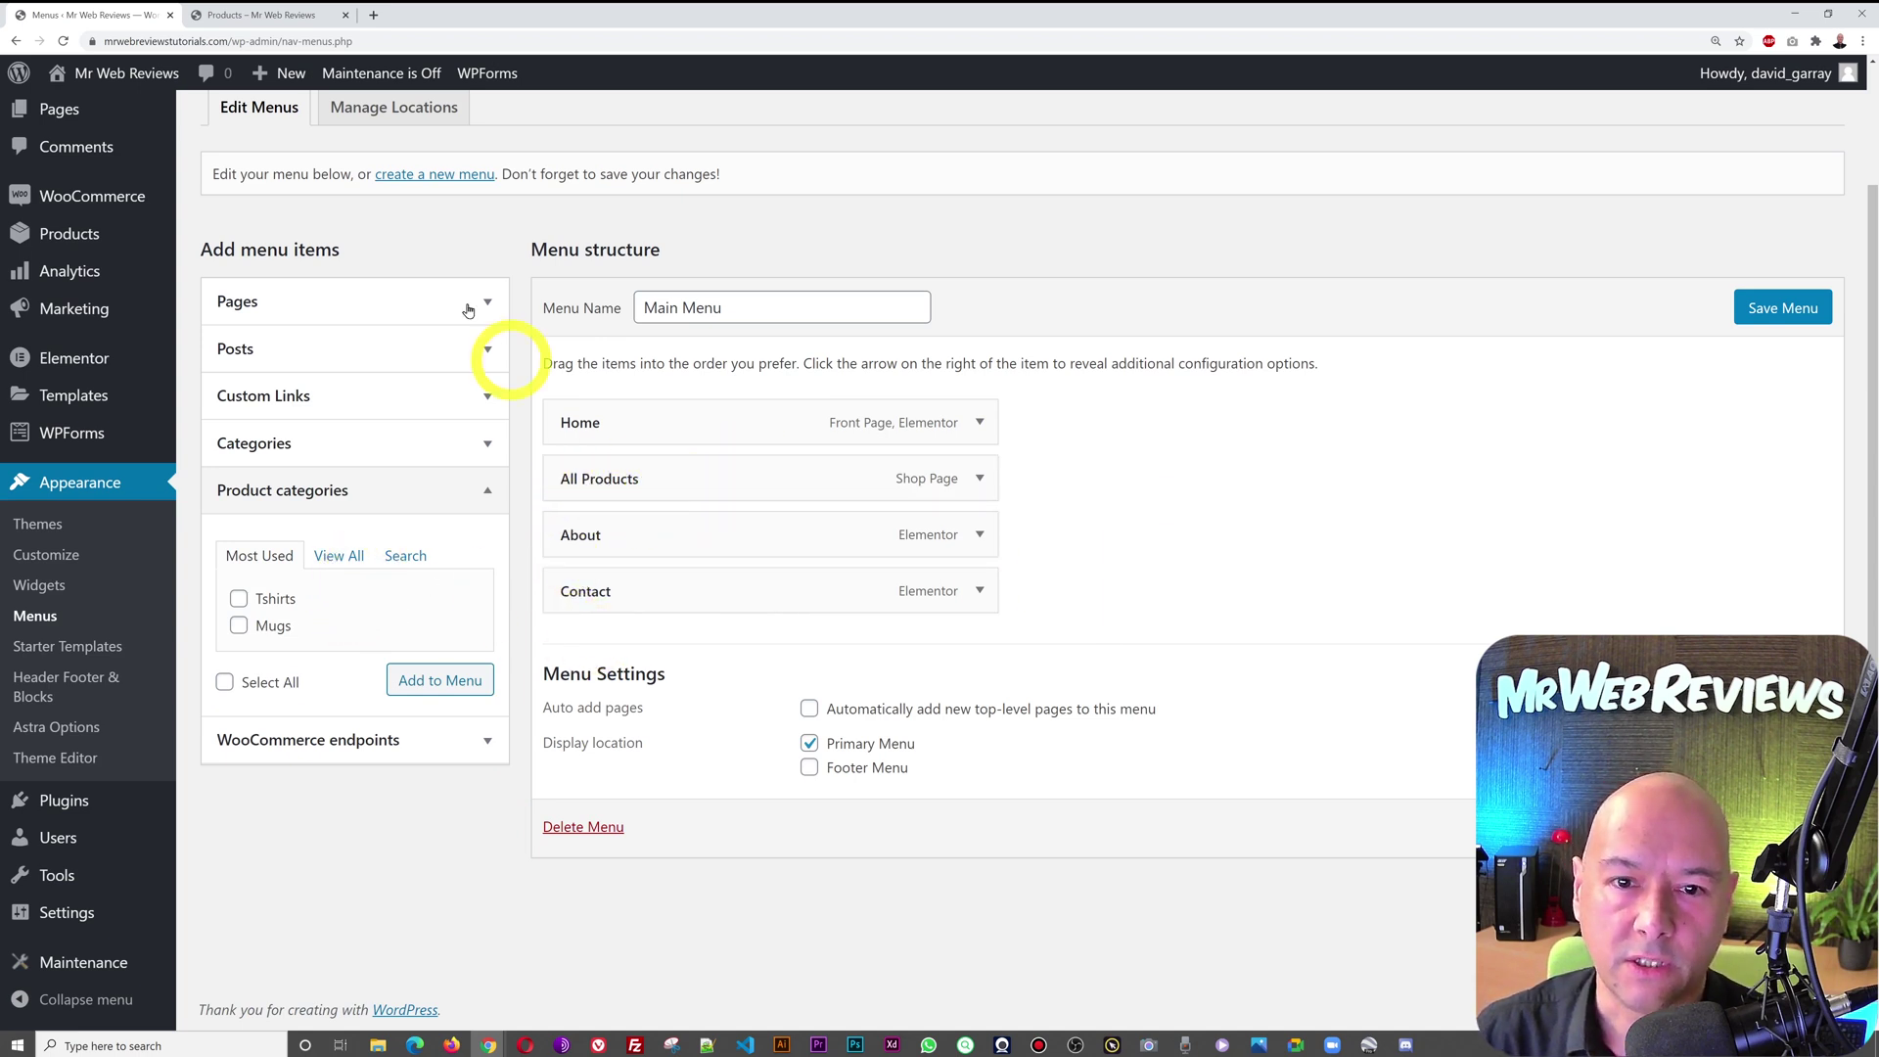
{"action": "left_click", "coordinate": [285, 24]}
{"action": "scroll", "coordinate": [1106, 245], "scroll_direction": "up", "scroll_amount": 3}
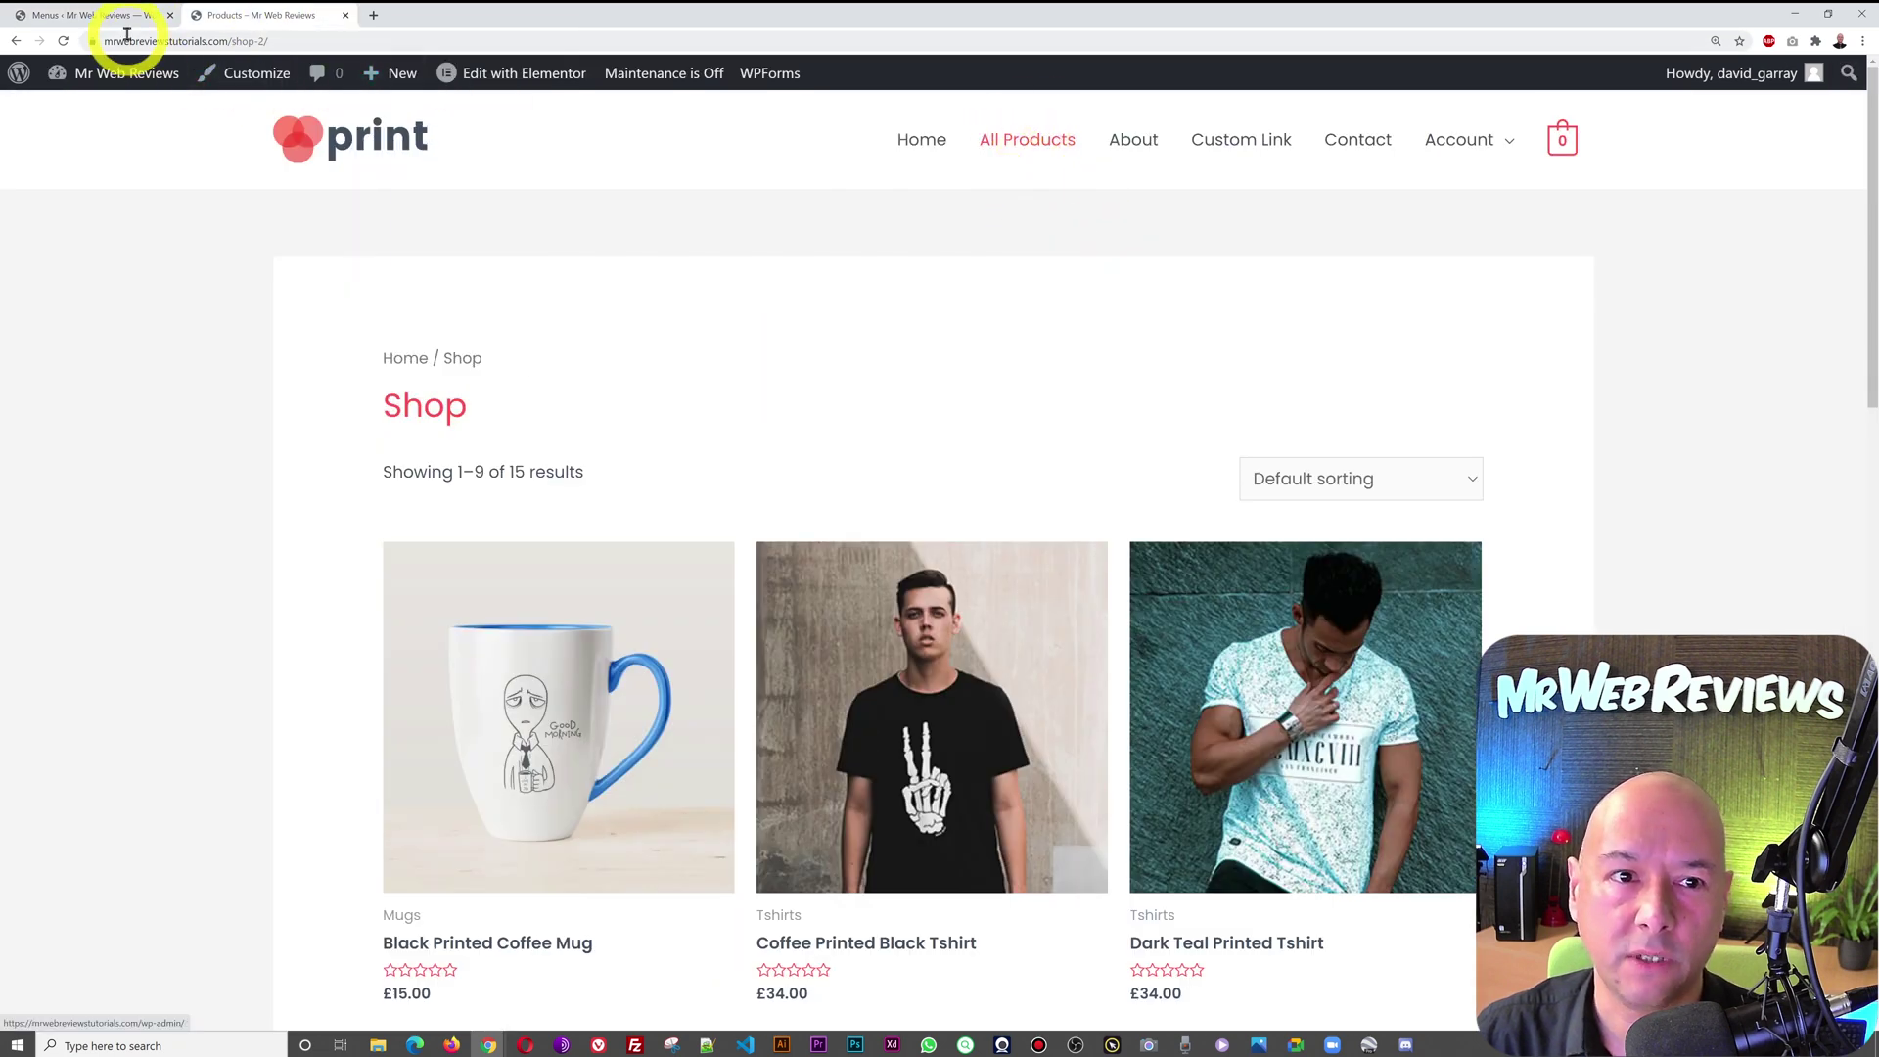
{"action": "left_click", "coordinate": [90, 15]}
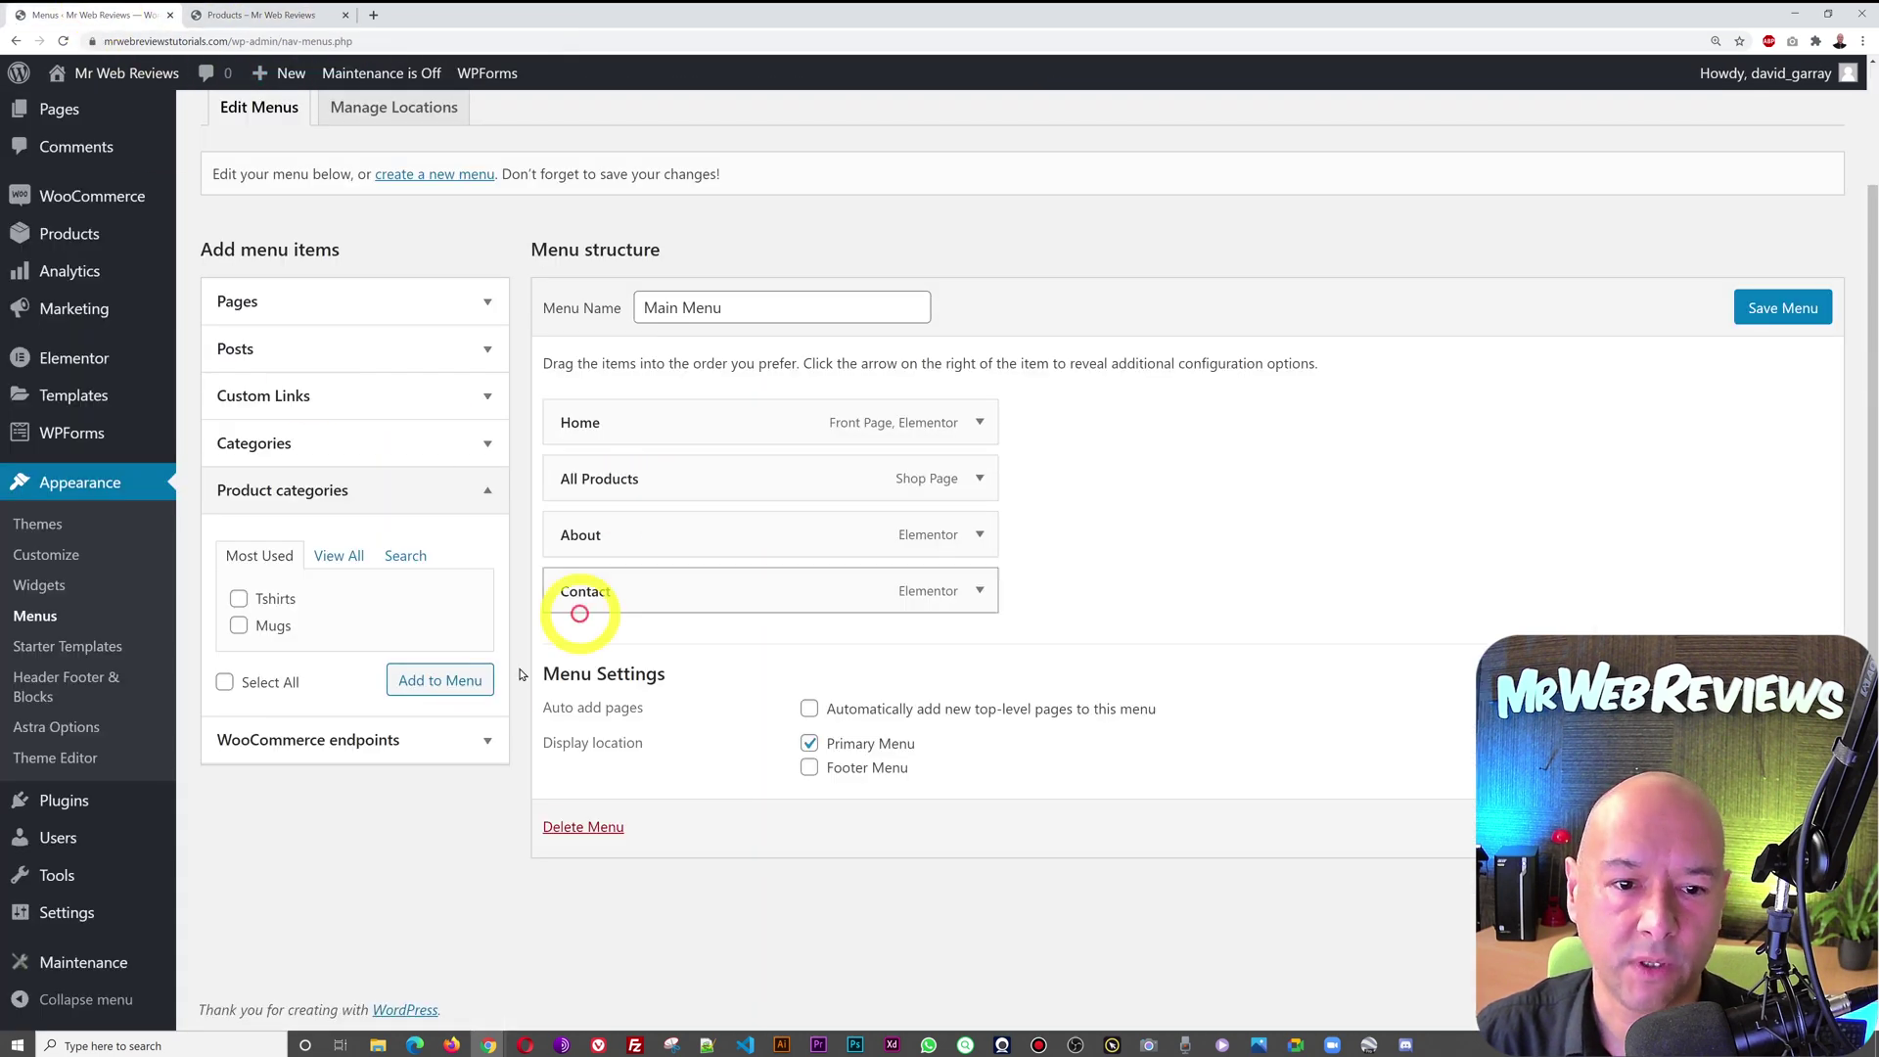
{"action": "left_click", "coordinate": [237, 625]}
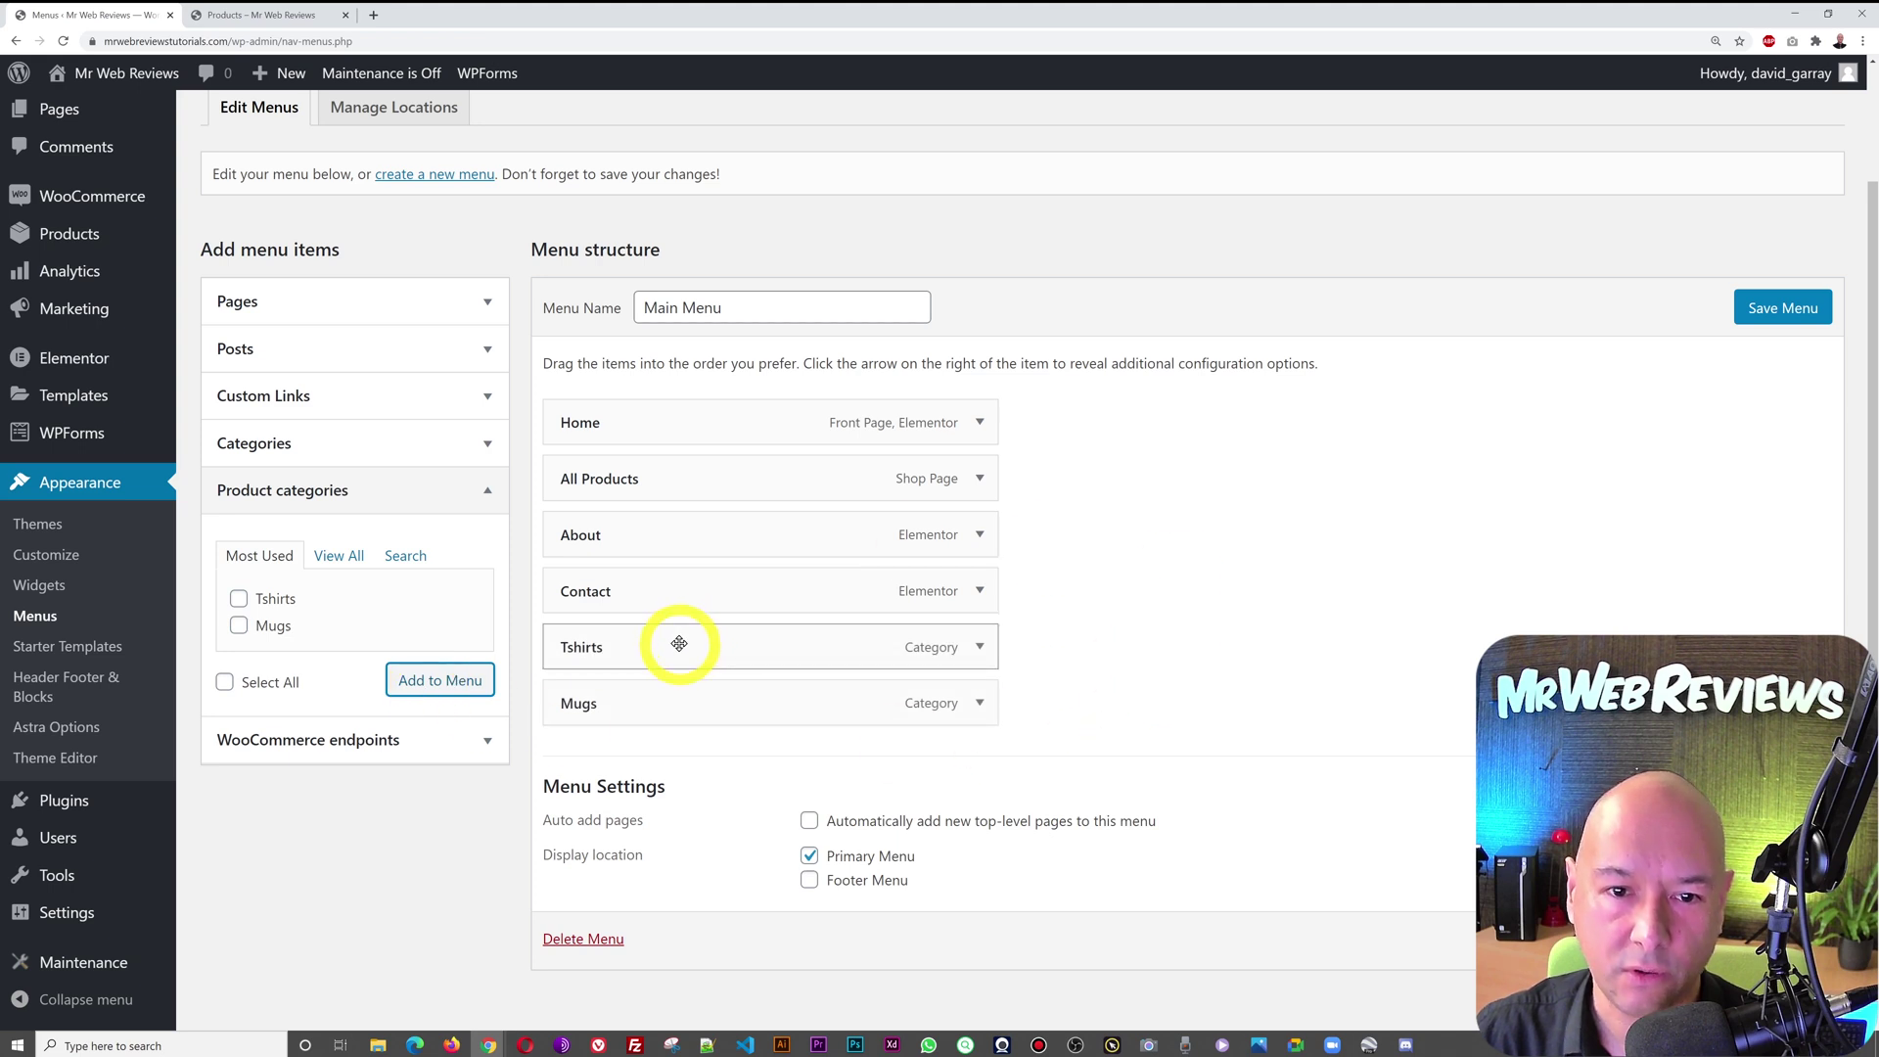
Nest Tshirts and Mugs as sub-items under All Products and save the menu
{"action": "left_click_drag", "start_coordinate": [678, 642], "coordinate": [717, 530]}
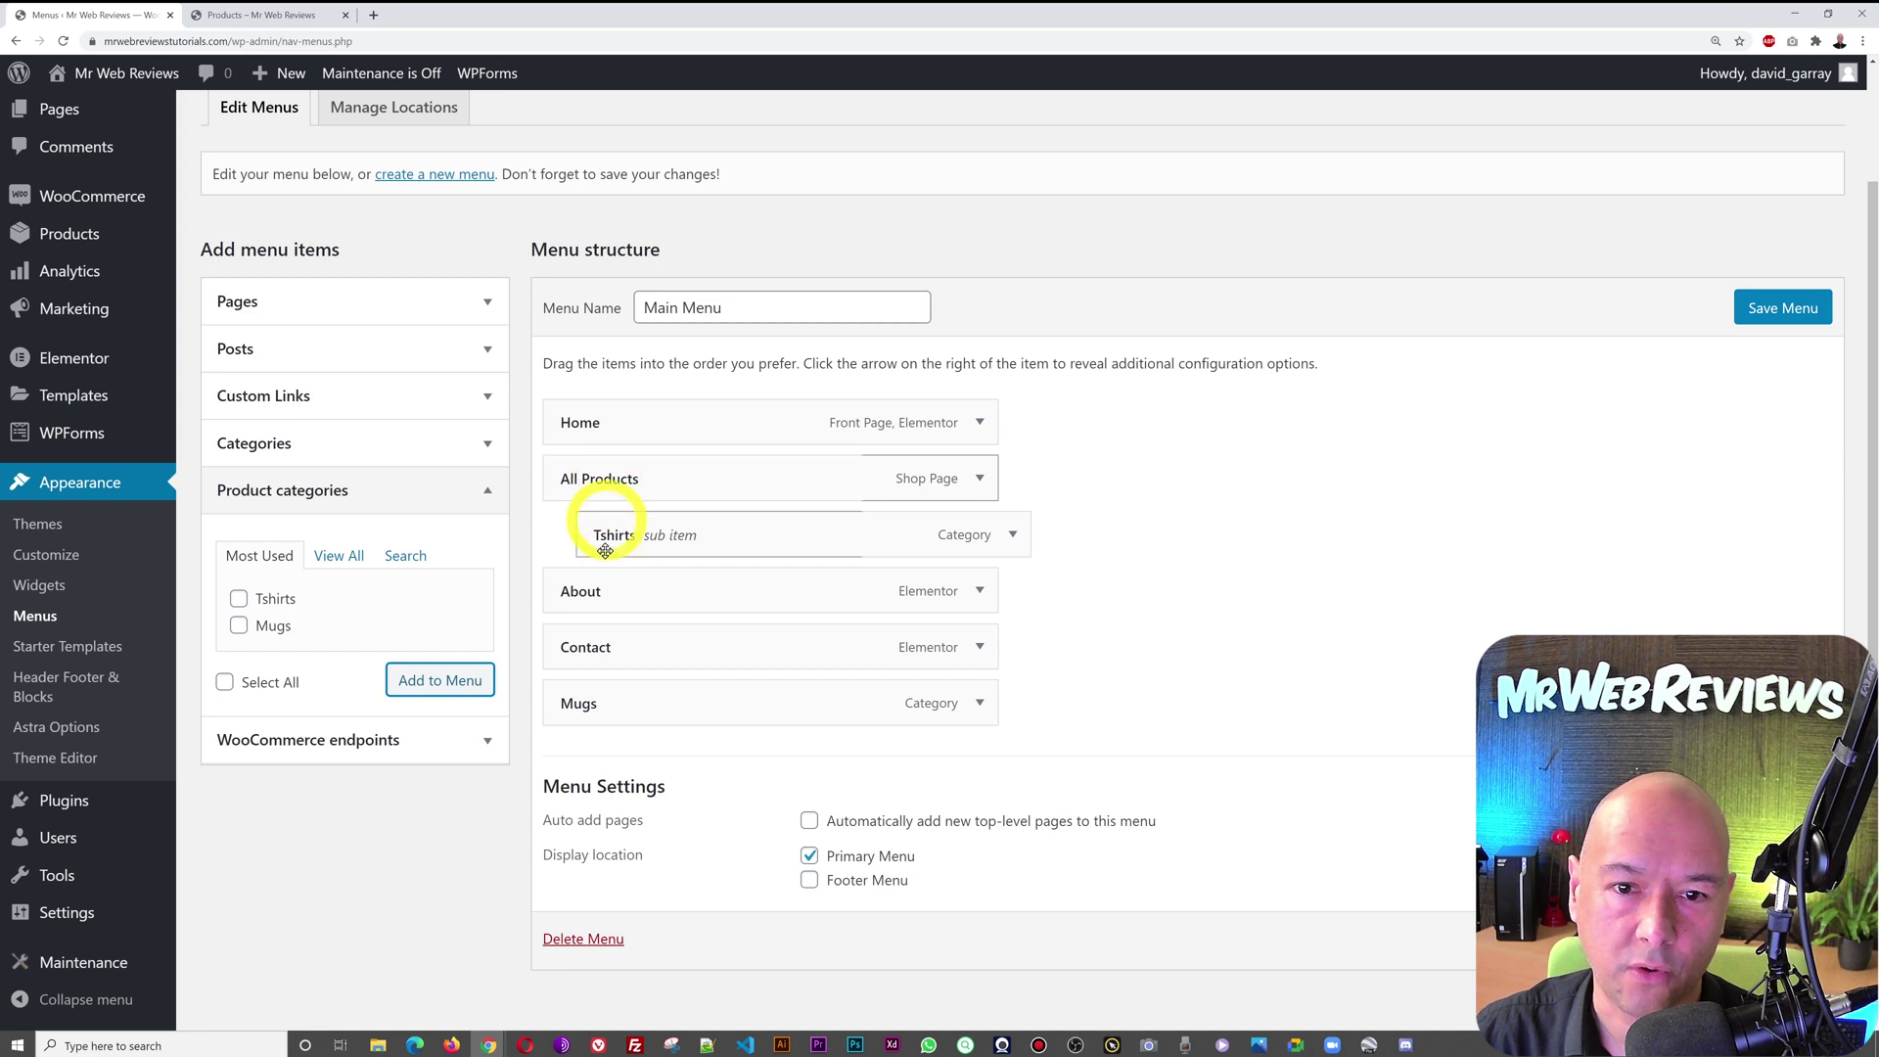
{"action": "left_click_drag", "start_coordinate": [662, 703], "coordinate": [715, 590]}
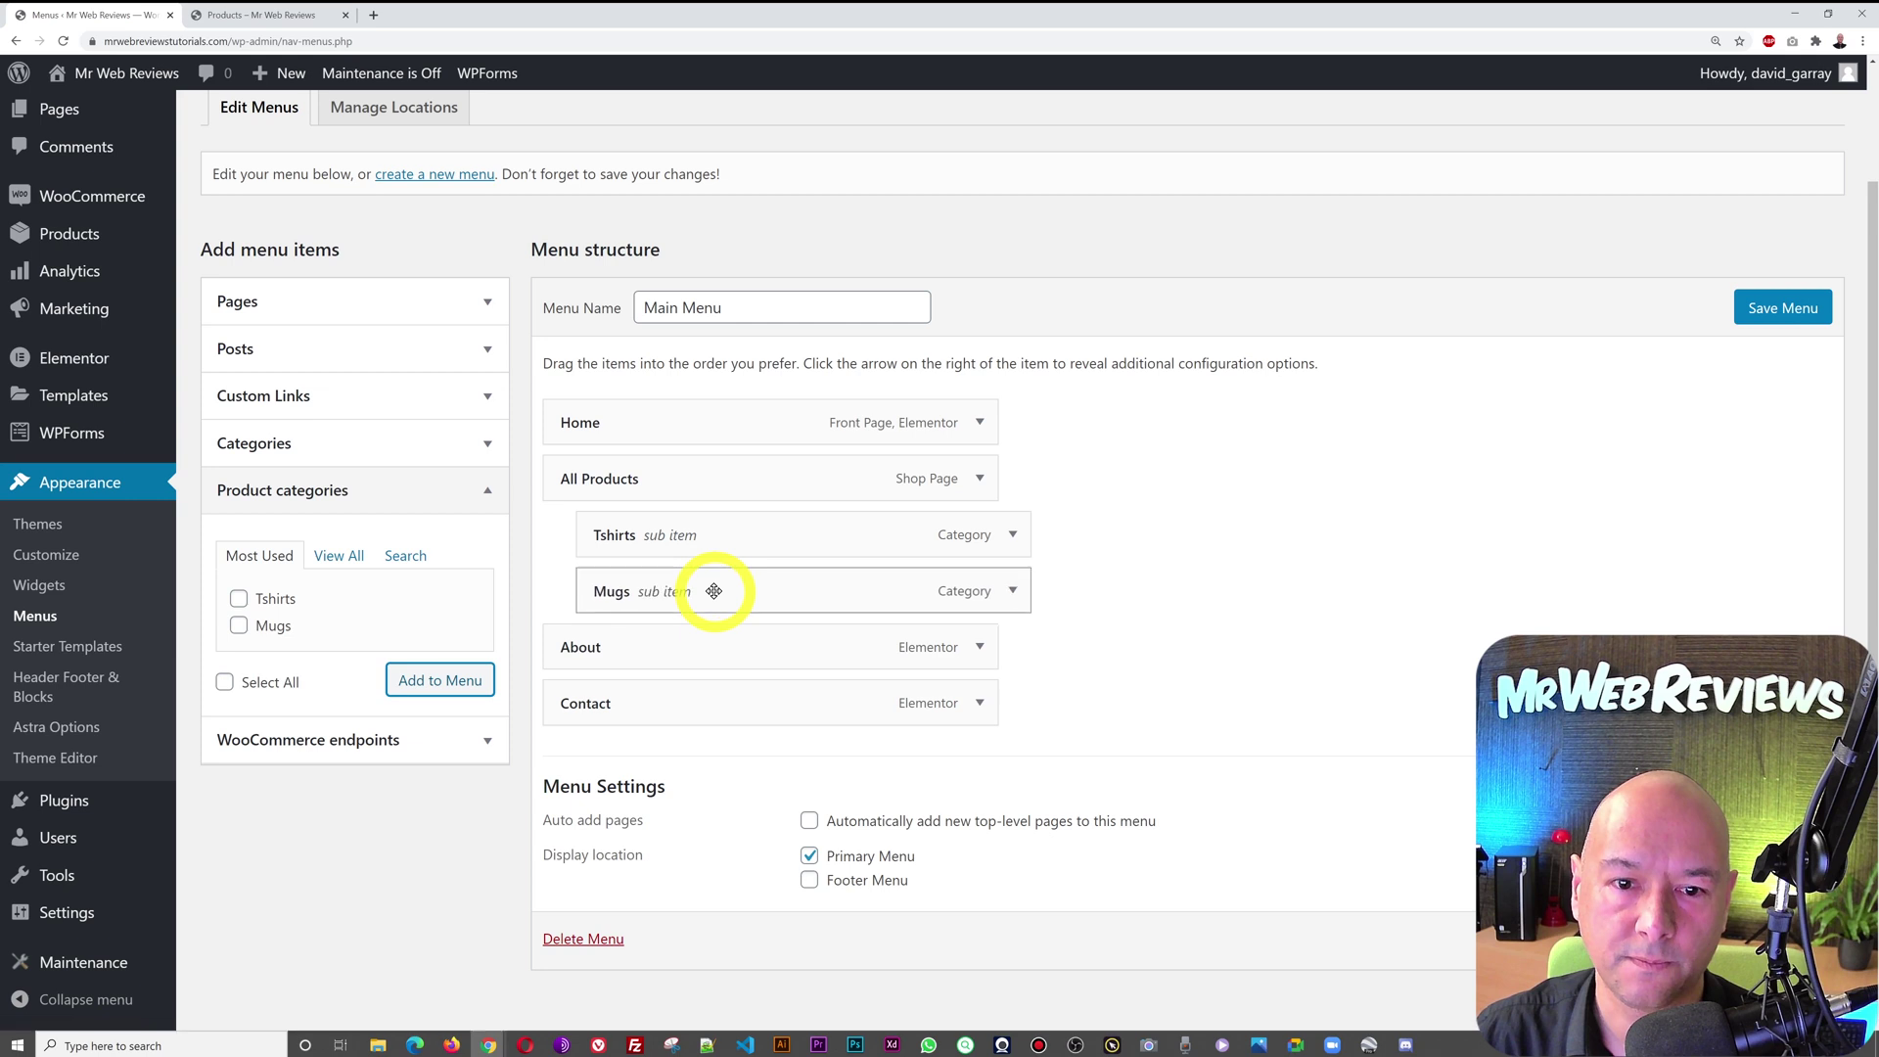
{"action": "left_click", "coordinate": [1805, 309]}
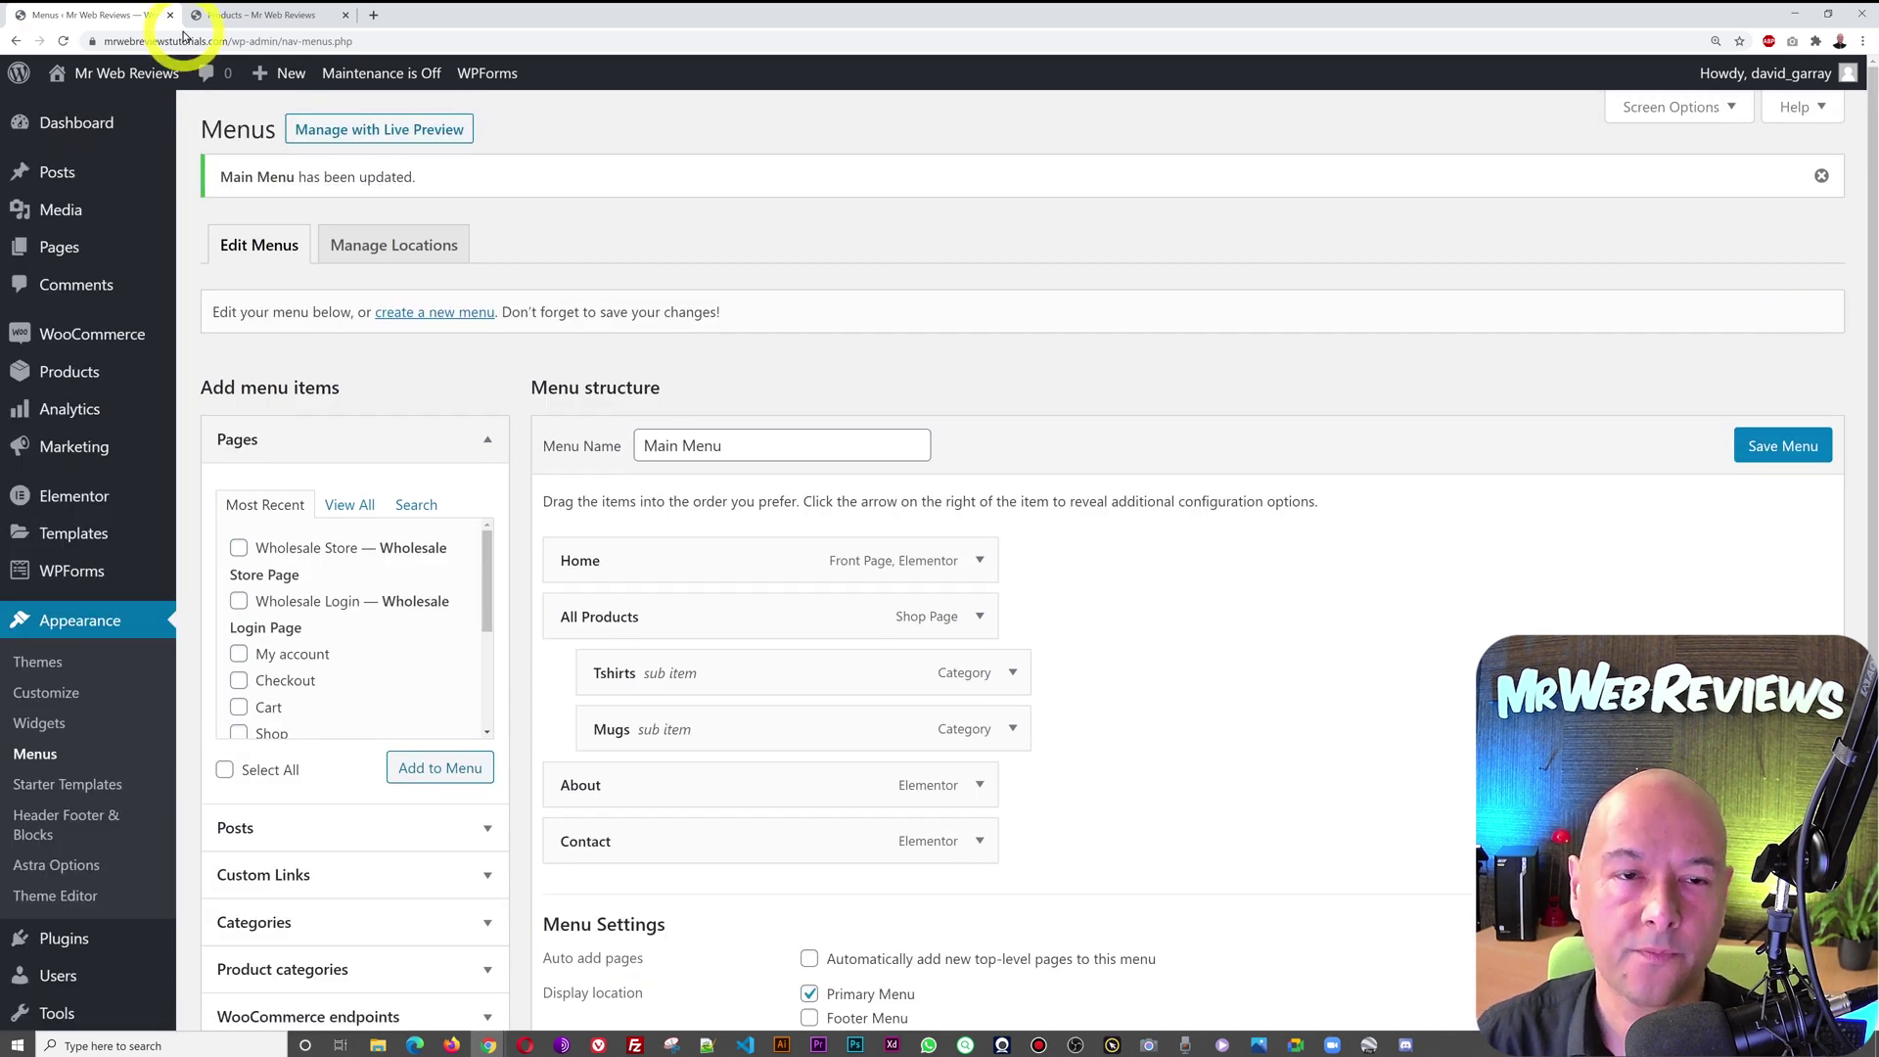
Load the live homepage, follow Tshirts under All Products, and look through the category's products
{"action": "left_click", "coordinate": [233, 14]}
{"action": "left_click", "coordinate": [410, 169]}
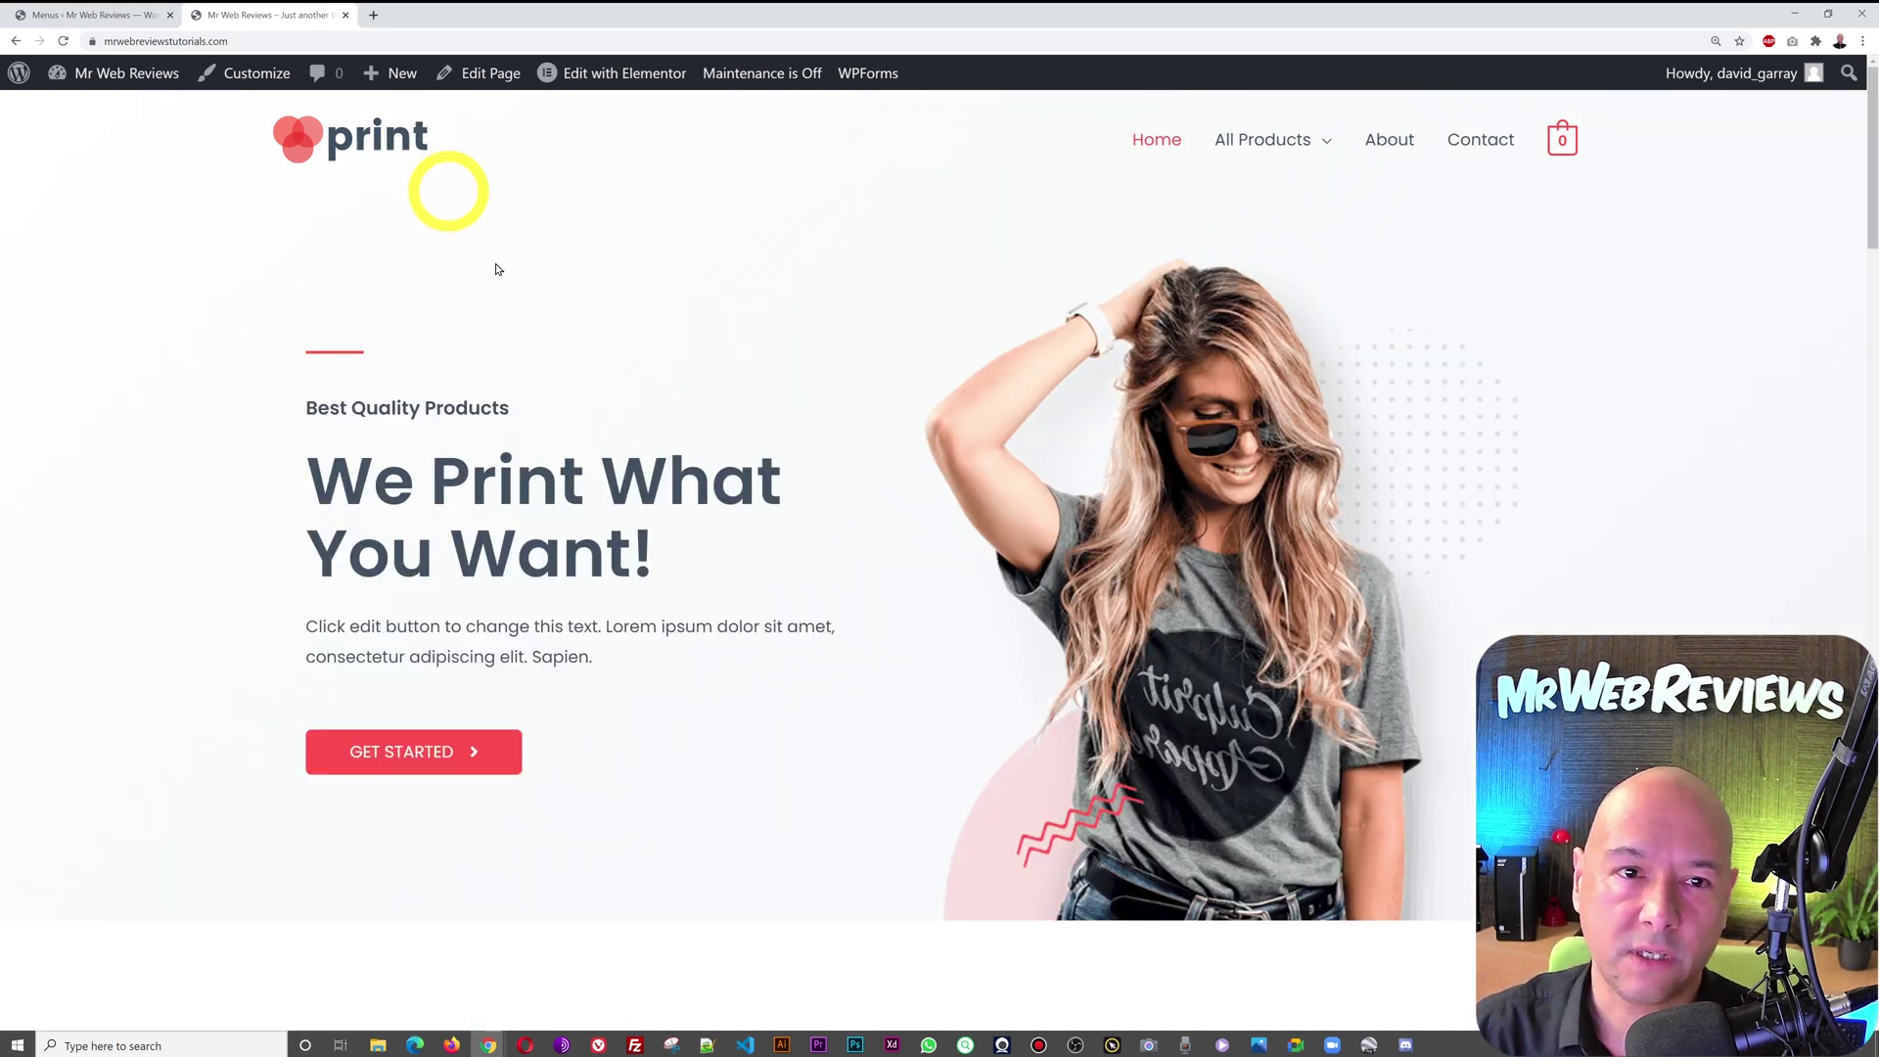
{"action": "mouse_move", "coordinate": [1308, 128]}
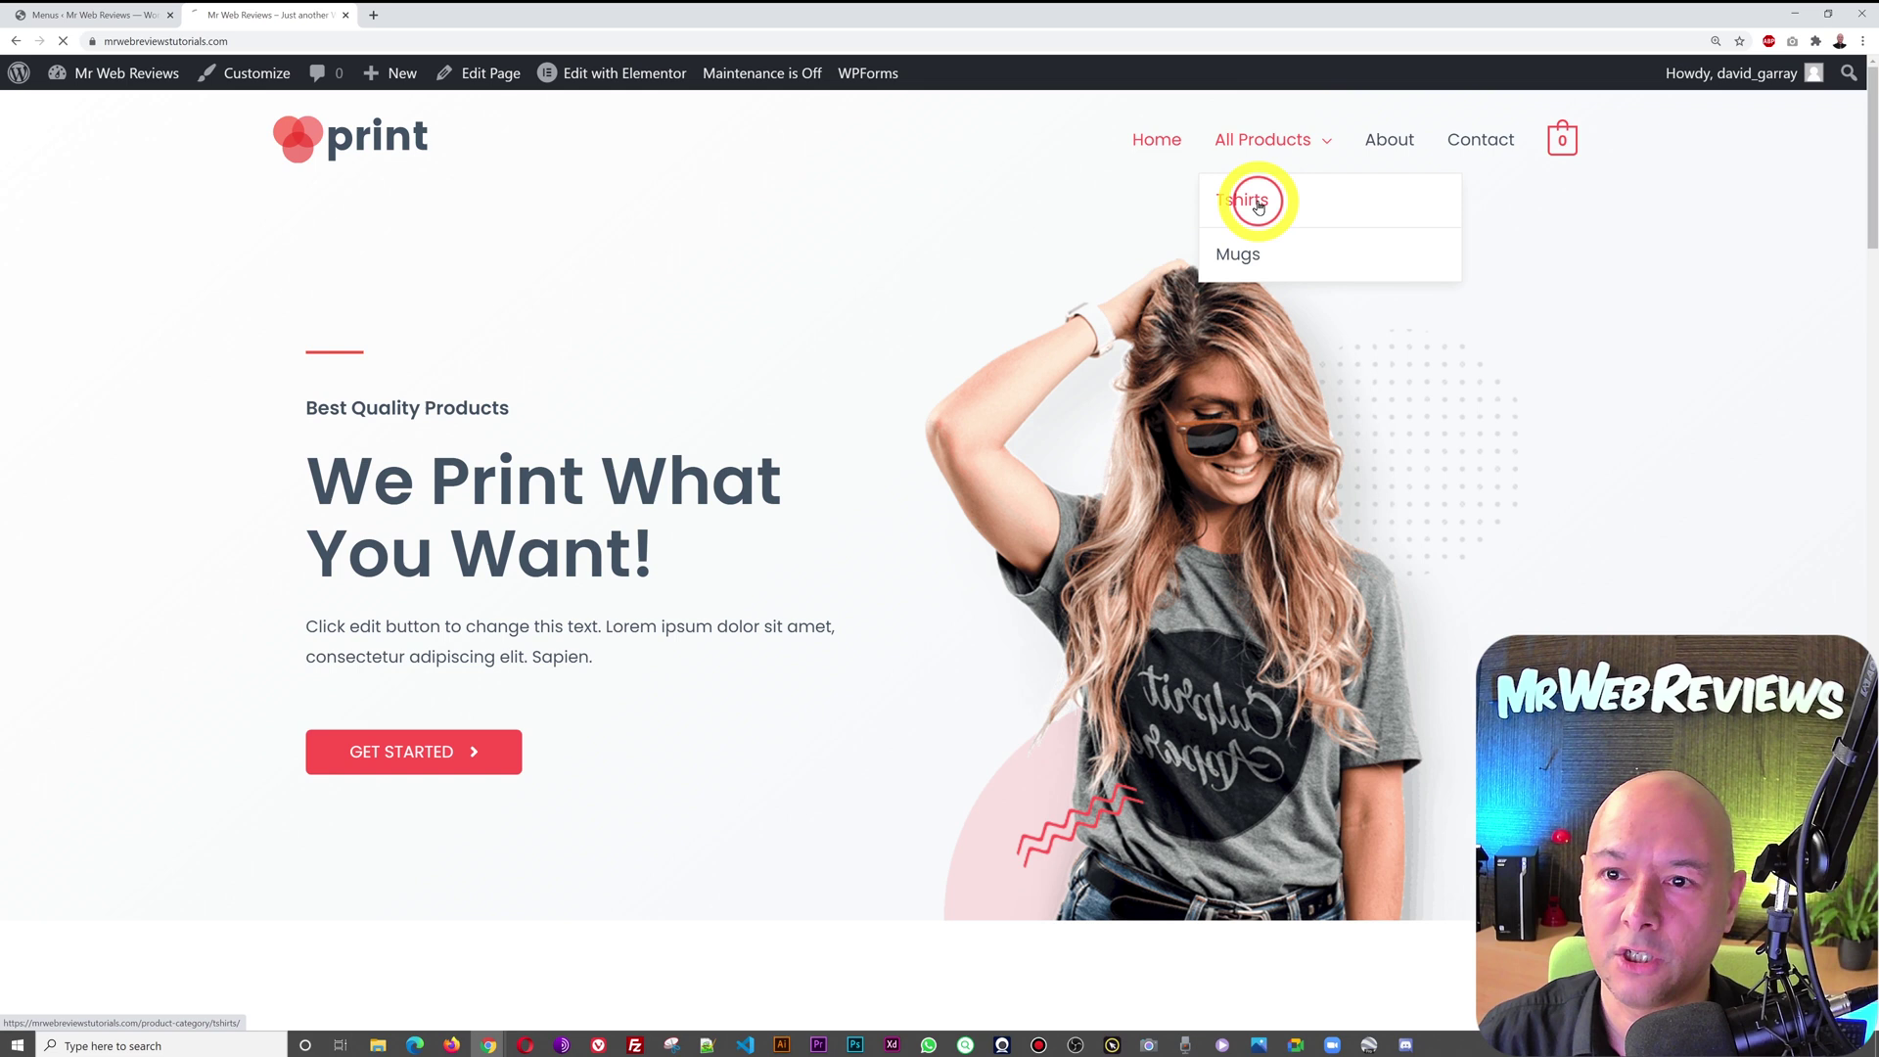
{"action": "scroll", "coordinate": [1598, 446], "scroll_direction": "down", "scroll_amount": 10}
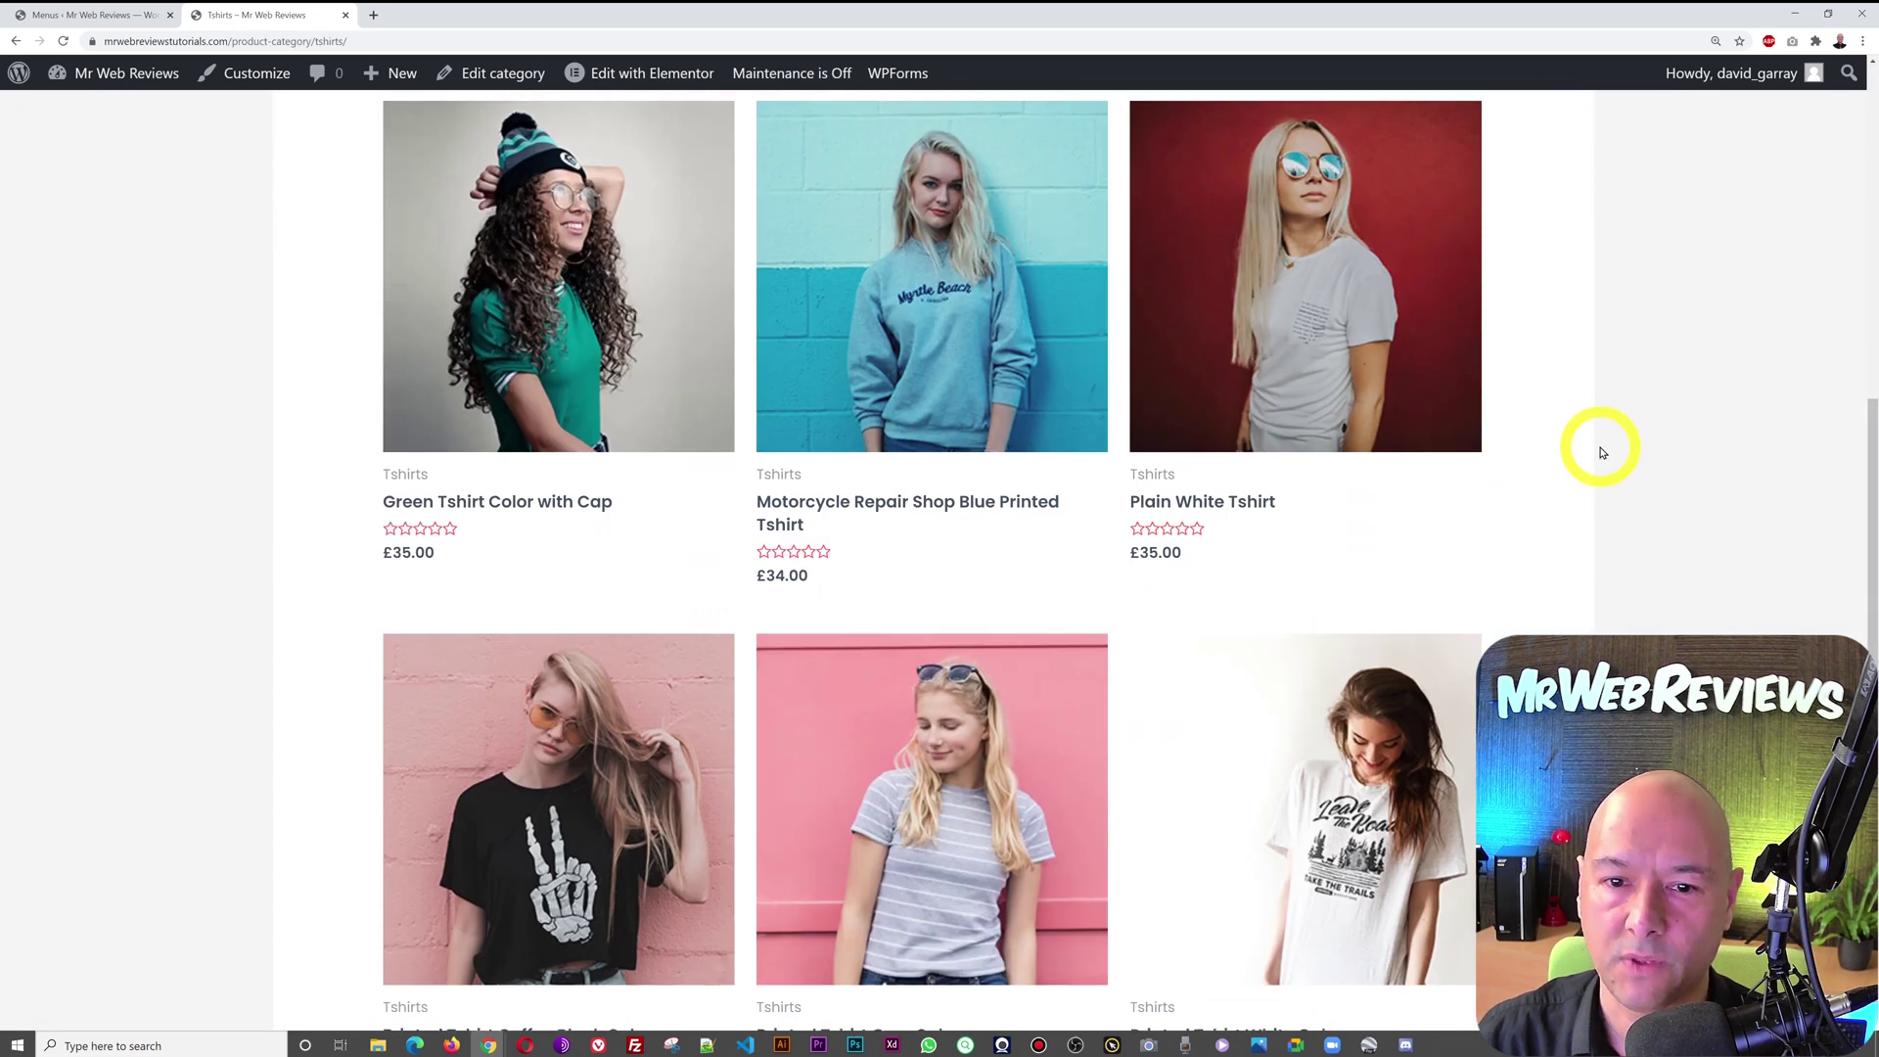
{"action": "scroll", "coordinate": [1598, 446], "scroll_direction": "up", "scroll_amount": 10}
Follow Mugs under All Products on the live site and look through the category's products
{"action": "mouse_move", "coordinate": [1265, 204]}
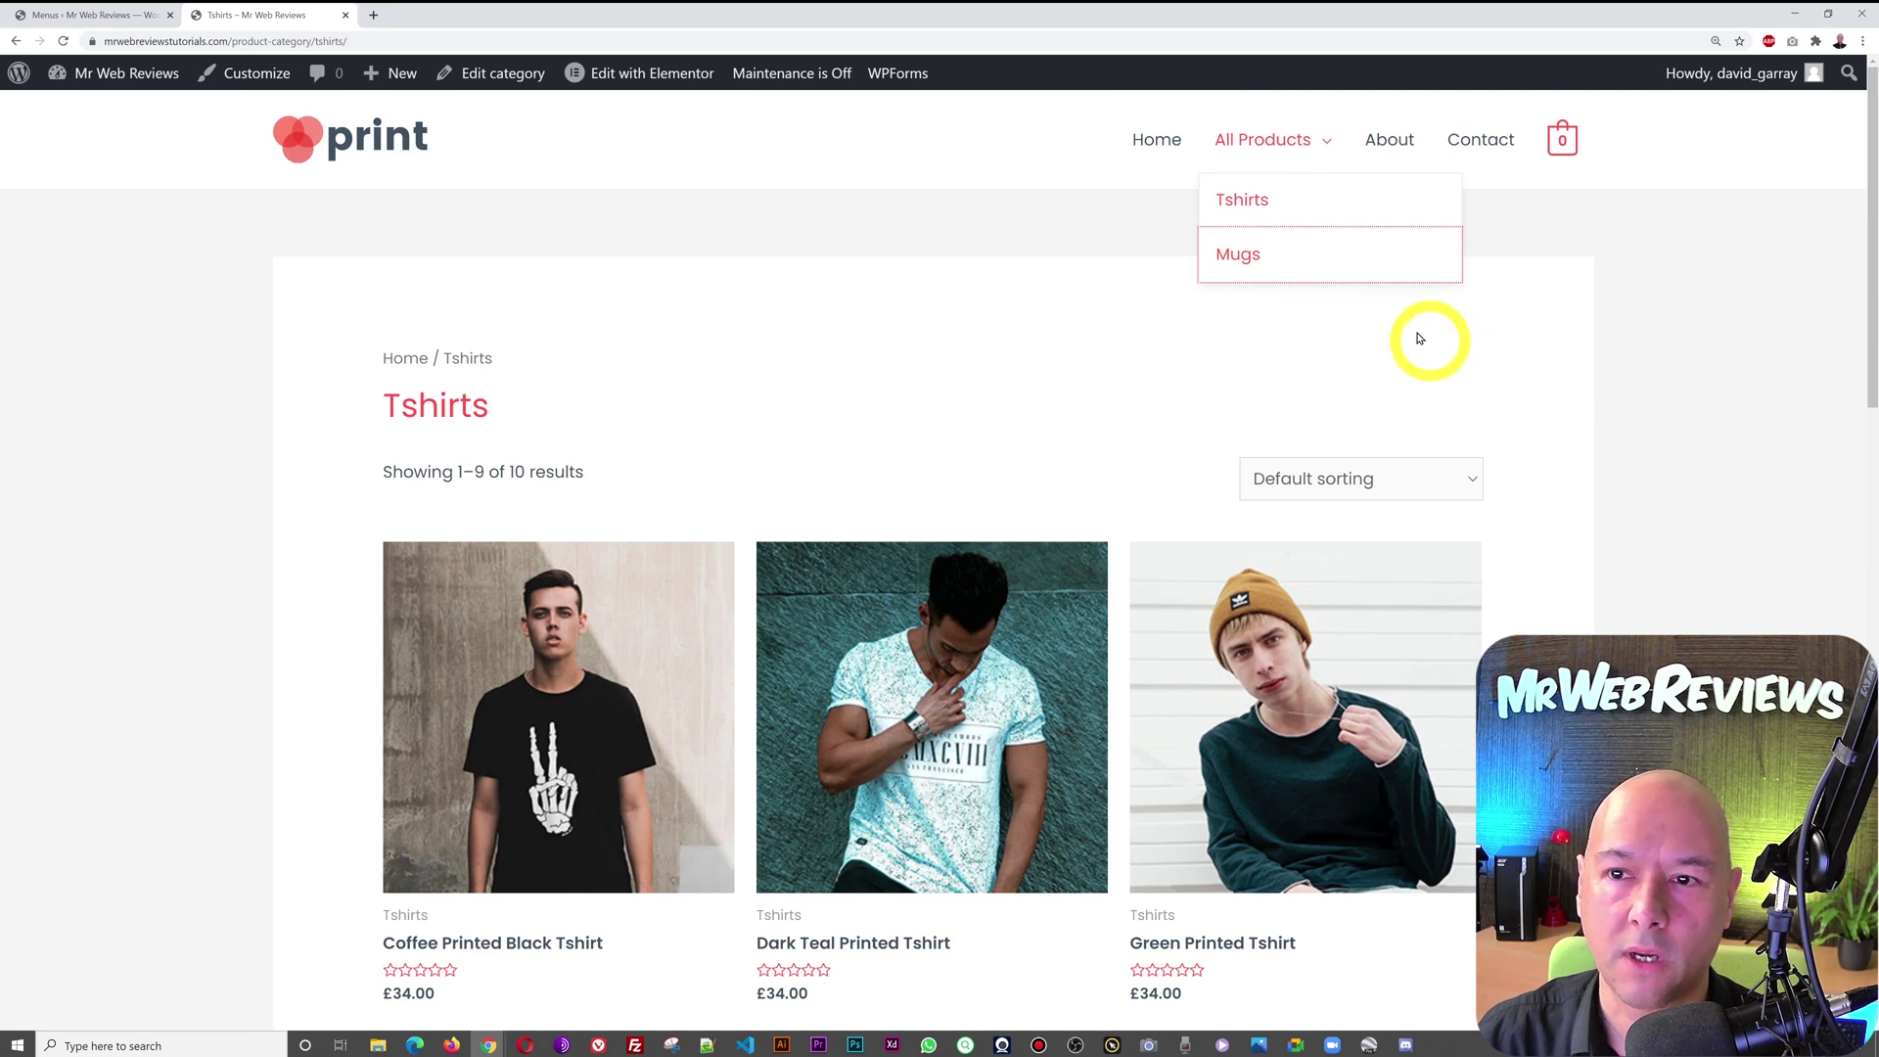
{"action": "left_click", "coordinate": [1258, 259]}
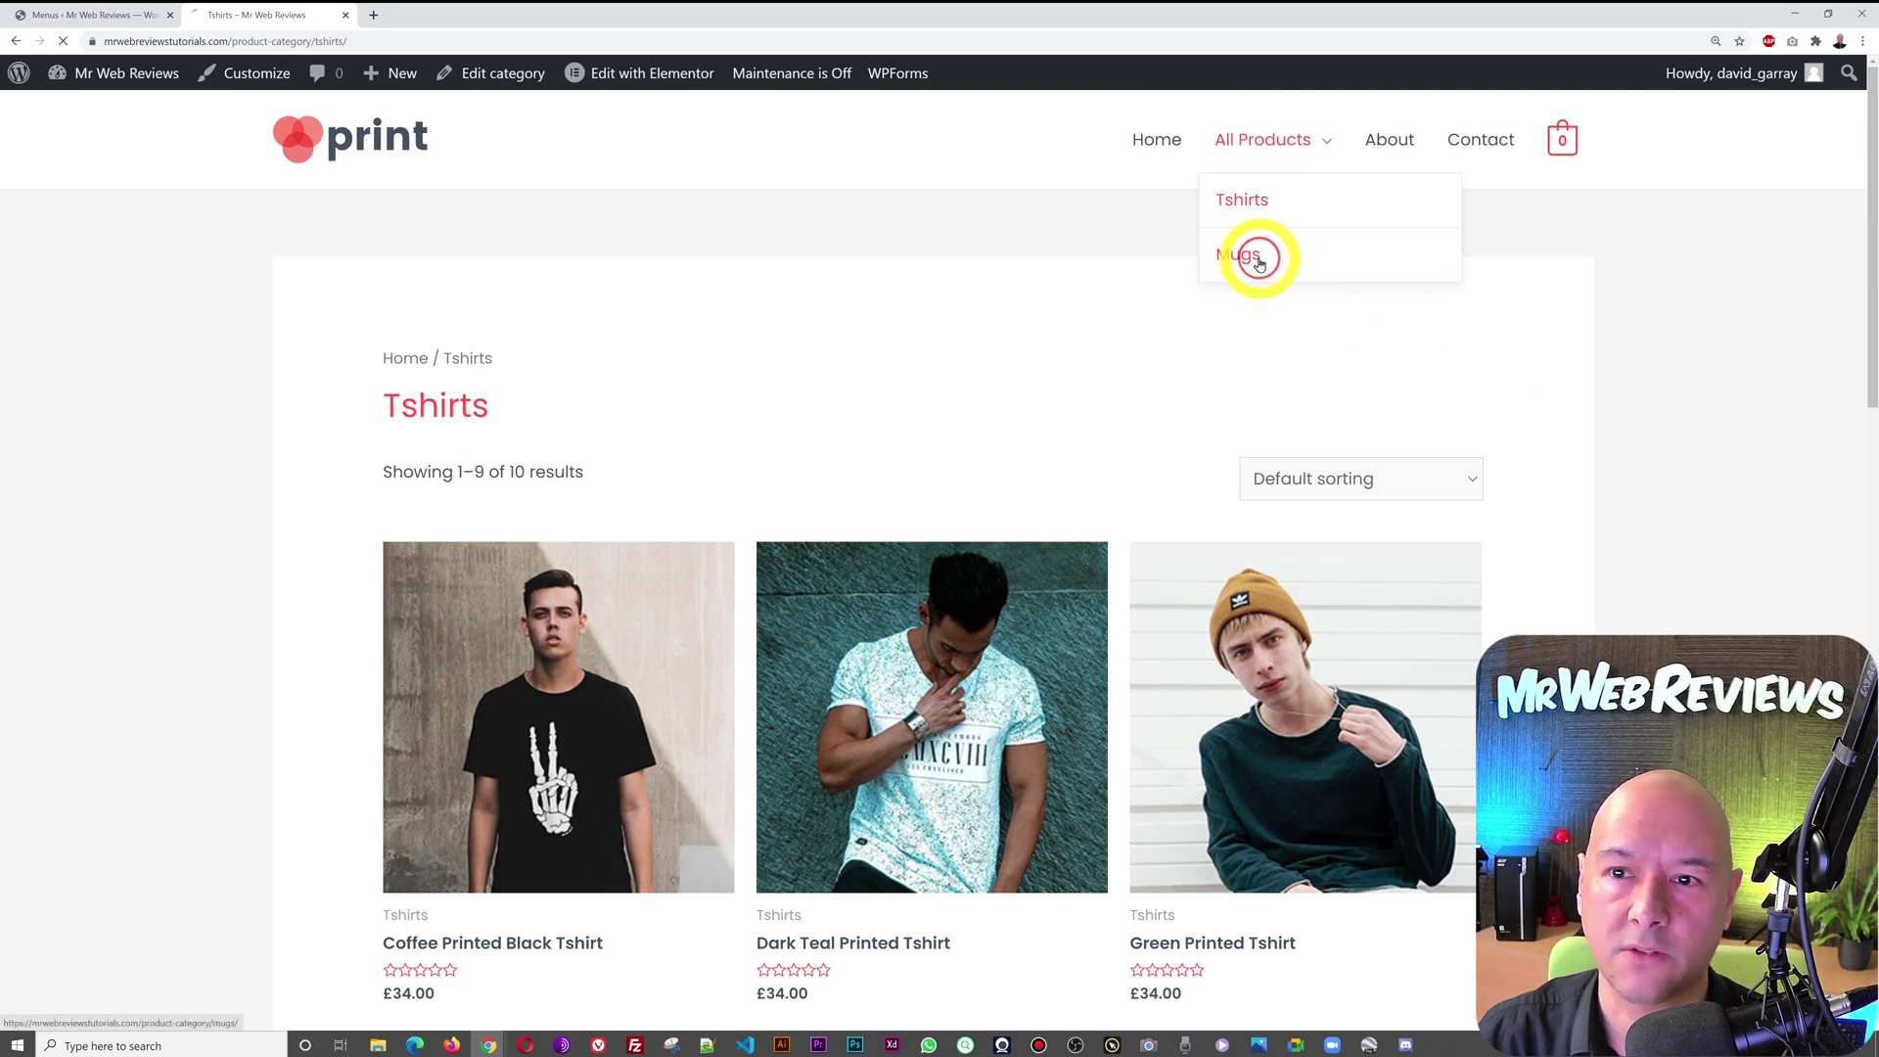
{"action": "scroll", "coordinate": [1707, 478], "scroll_direction": "down", "scroll_amount": 5}
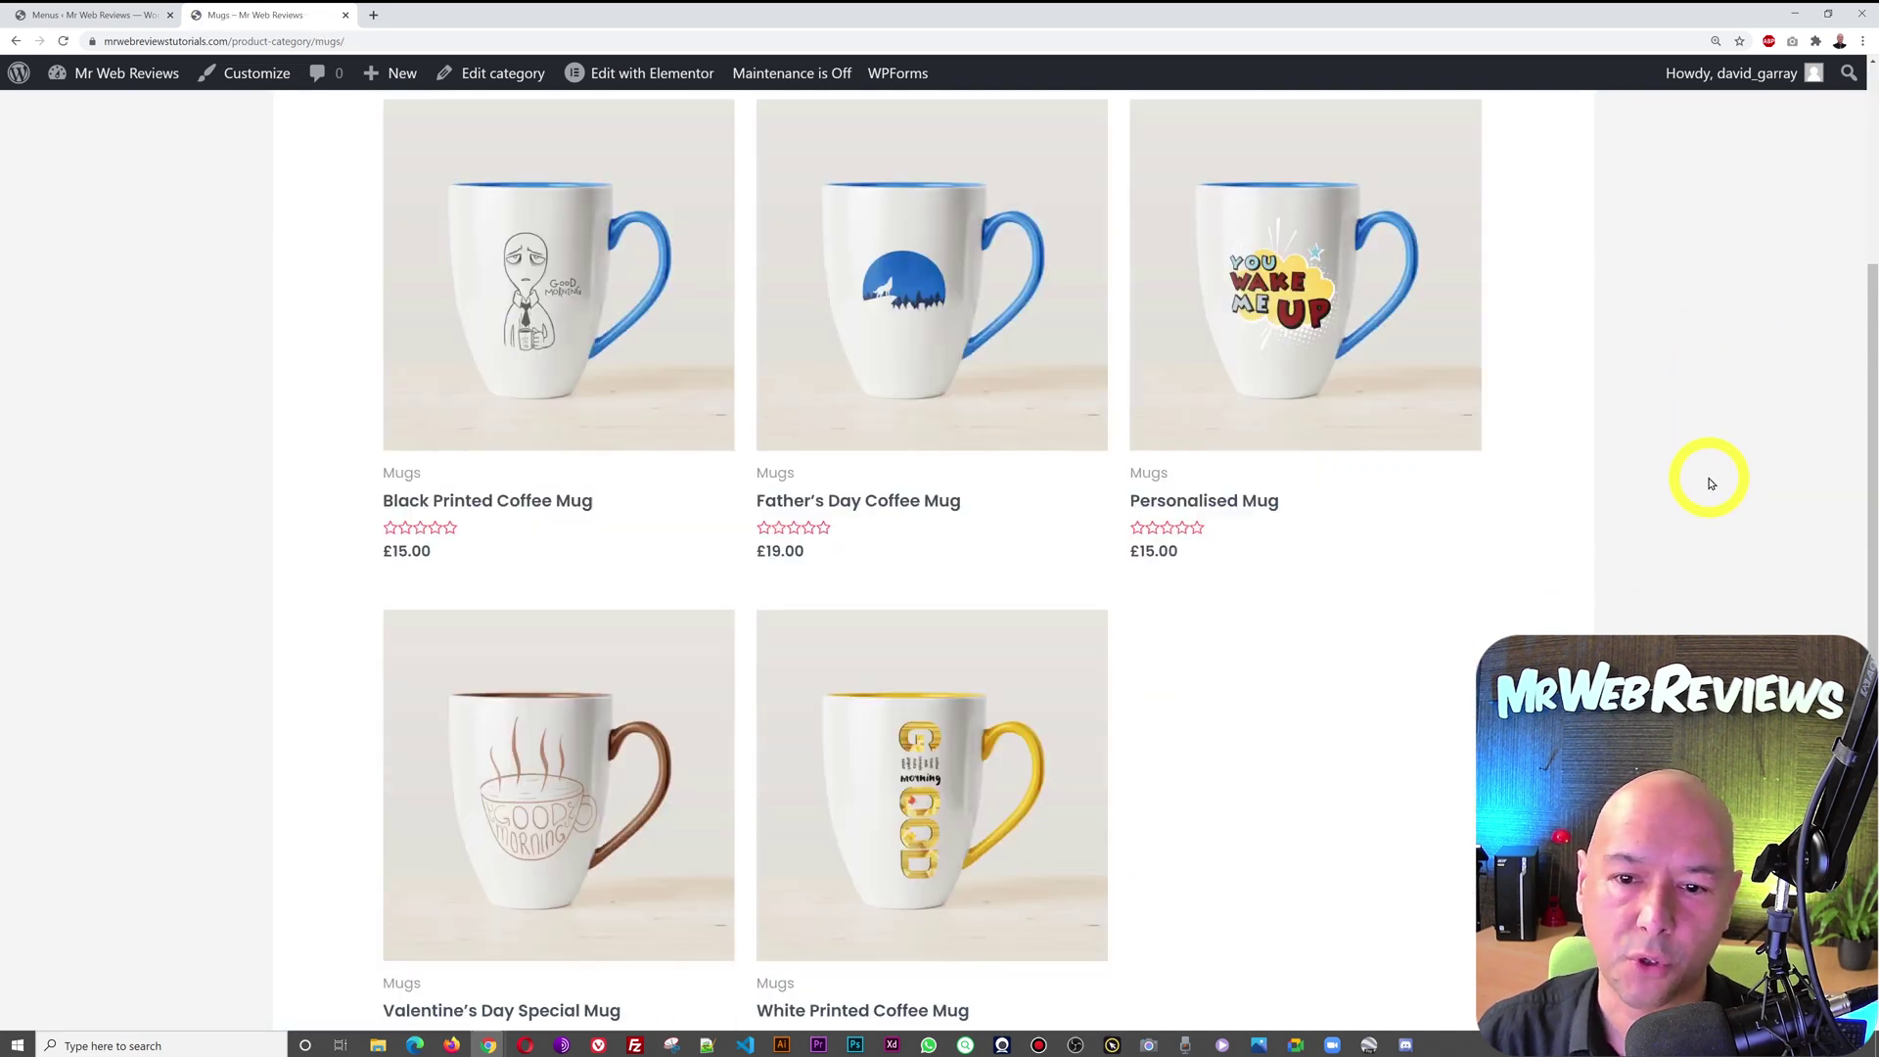
Finish viewing the Mugs page, return to the WordPress admin, and open the Main Menu for editing in the theme Customizer
{"action": "scroll", "coordinate": [1708, 479], "scroll_direction": "down", "scroll_amount": 2}
{"action": "key", "text": "ctrl+Tab"}
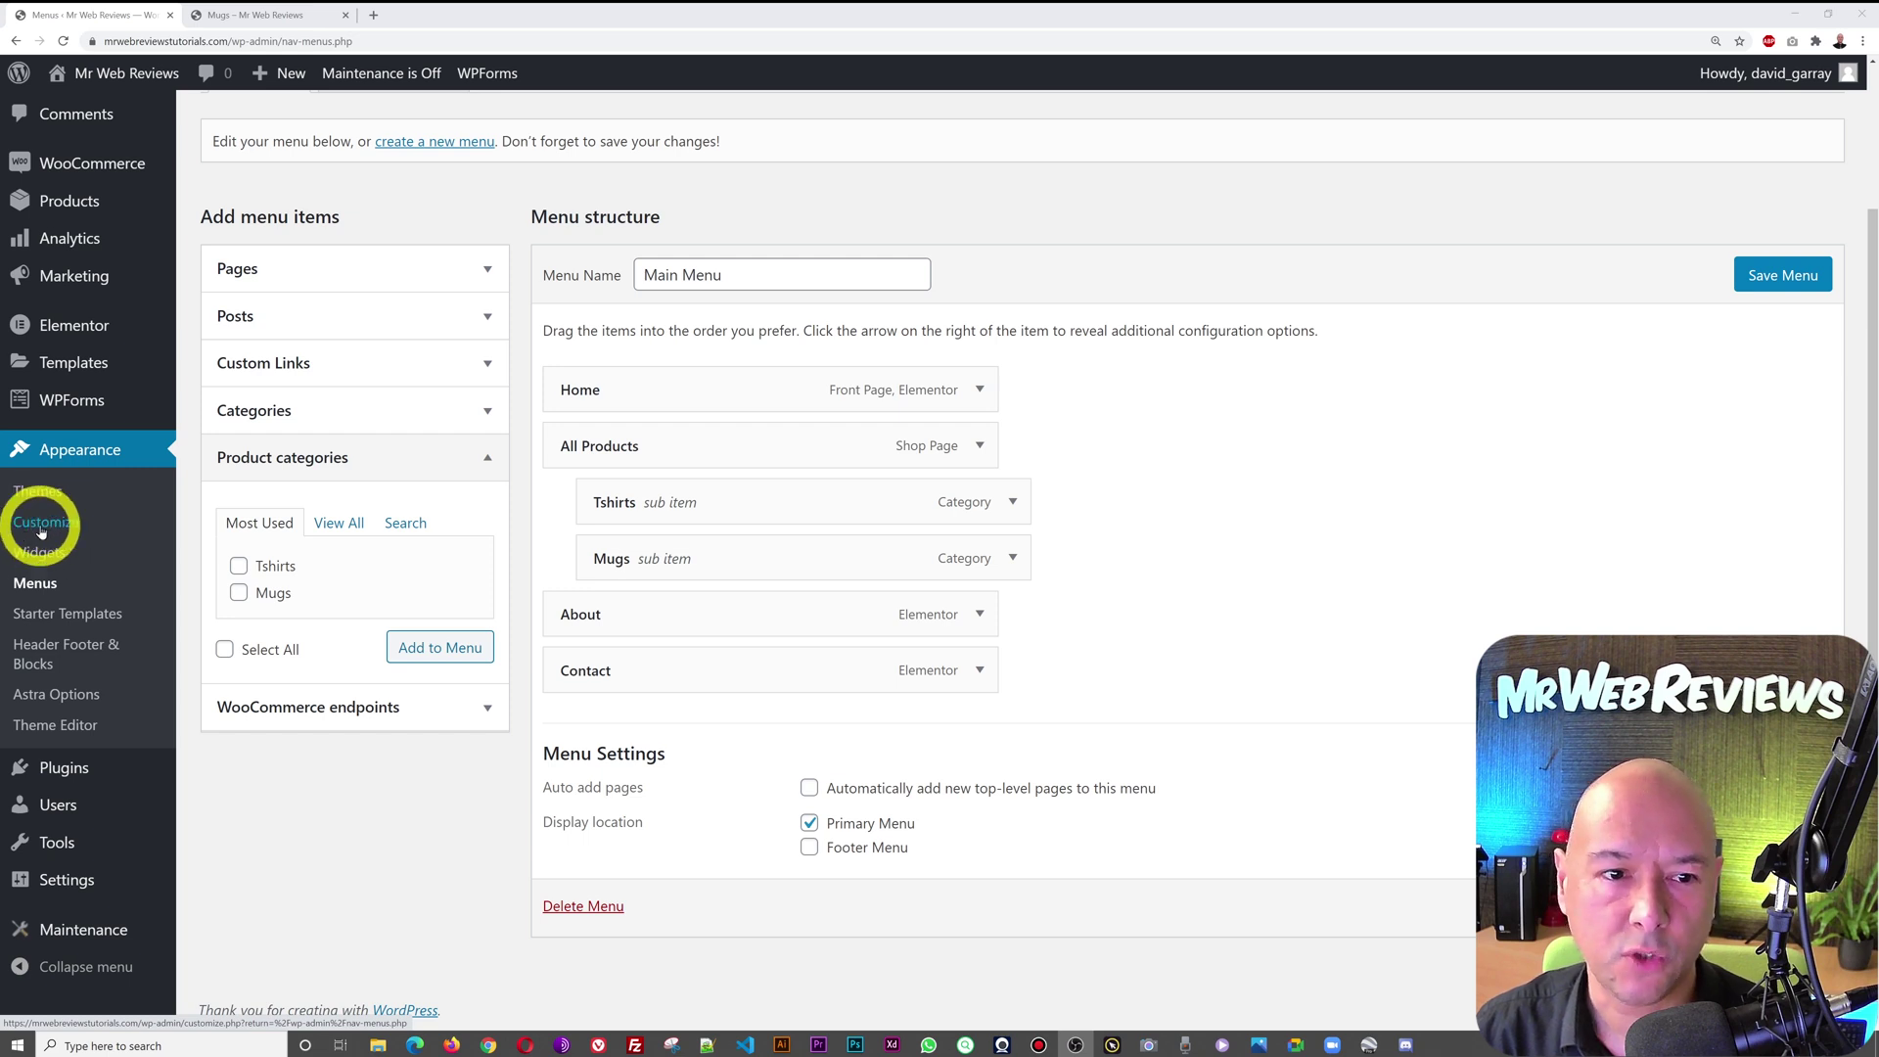
{"action": "left_click", "coordinate": [67, 529]}
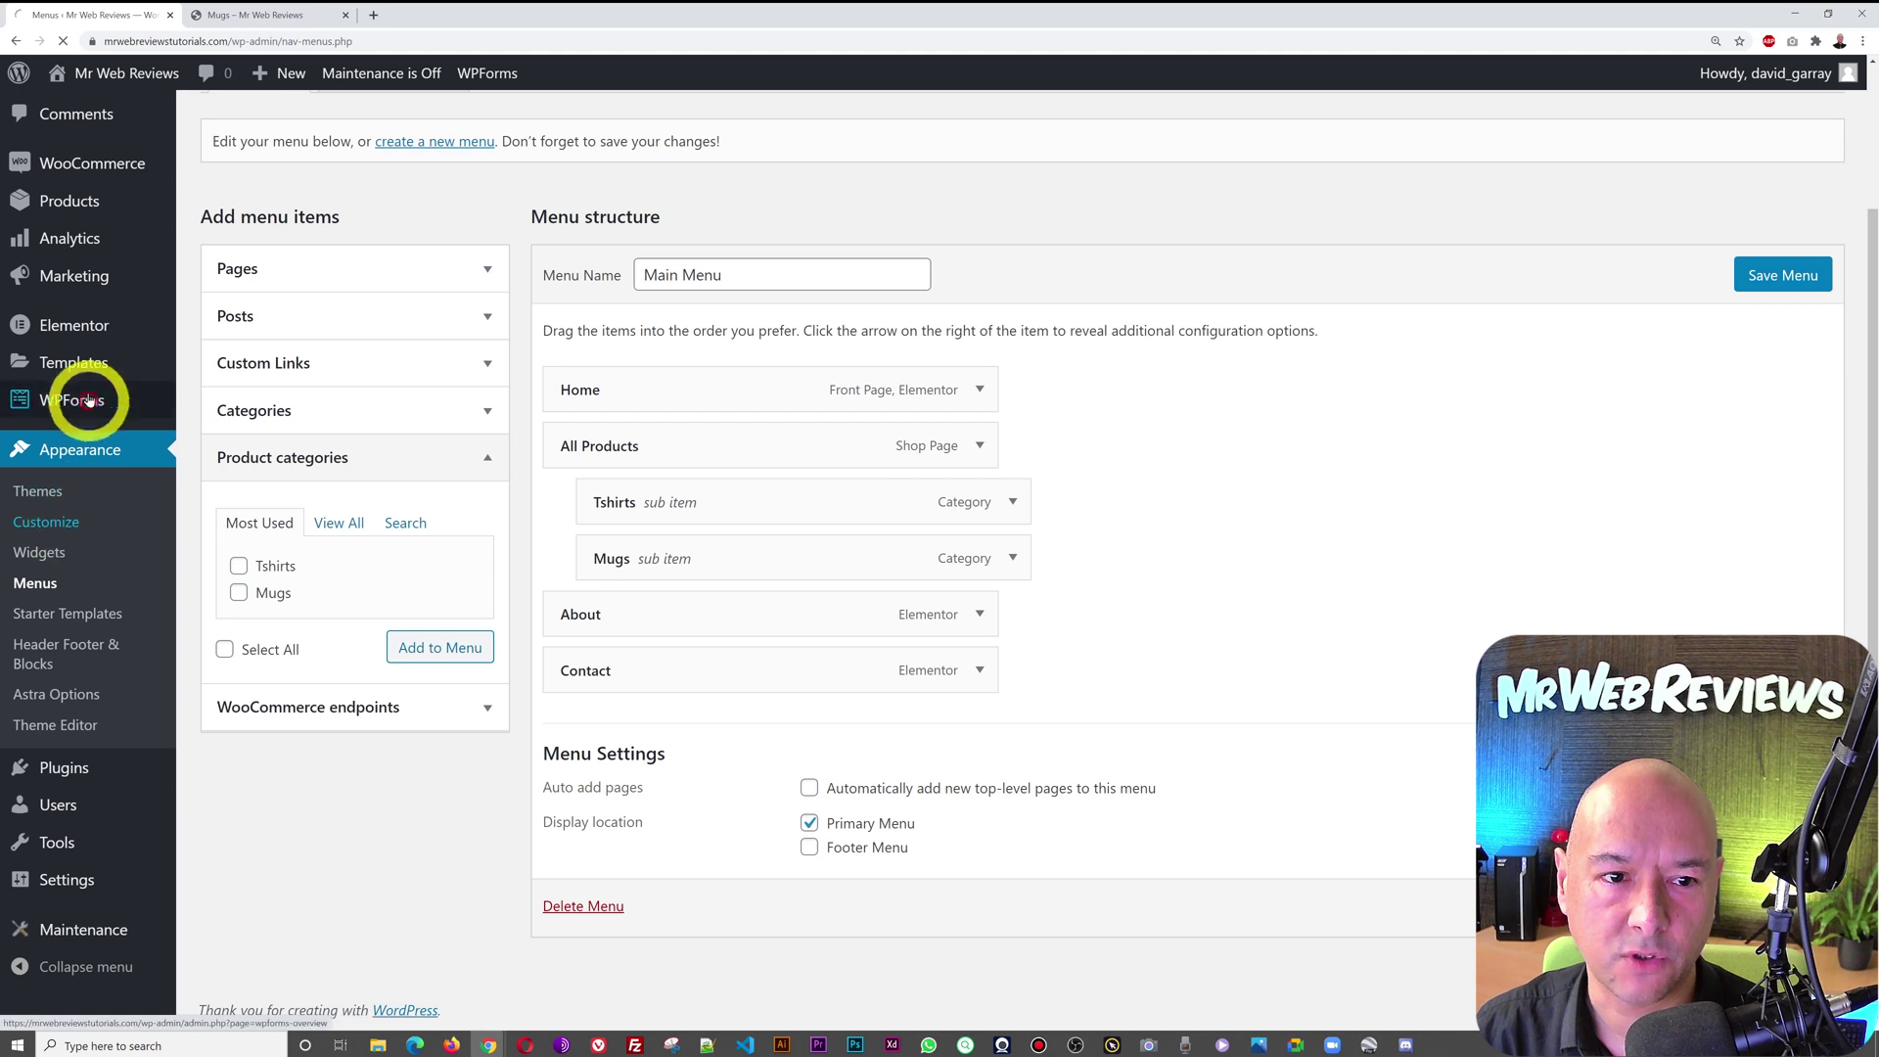
{"action": "left_click", "coordinate": [46, 525]}
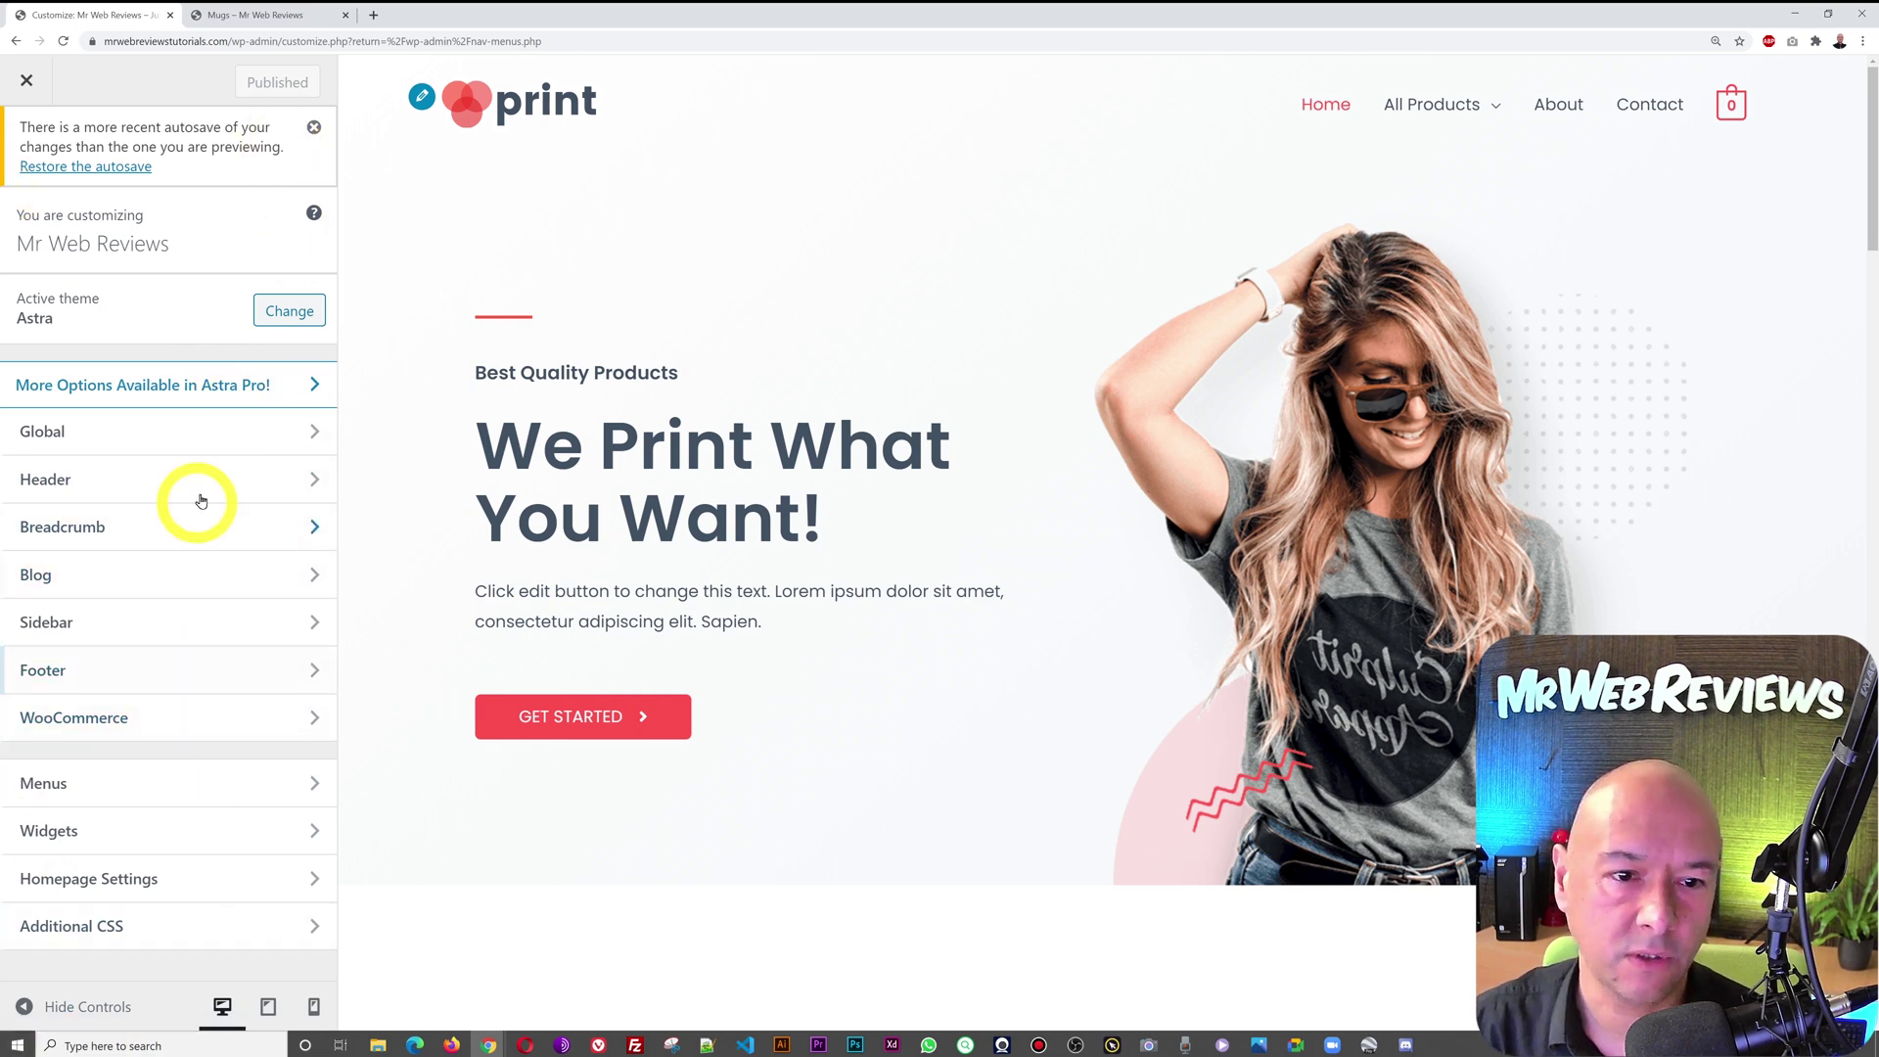
{"action": "left_click", "coordinate": [80, 786]}
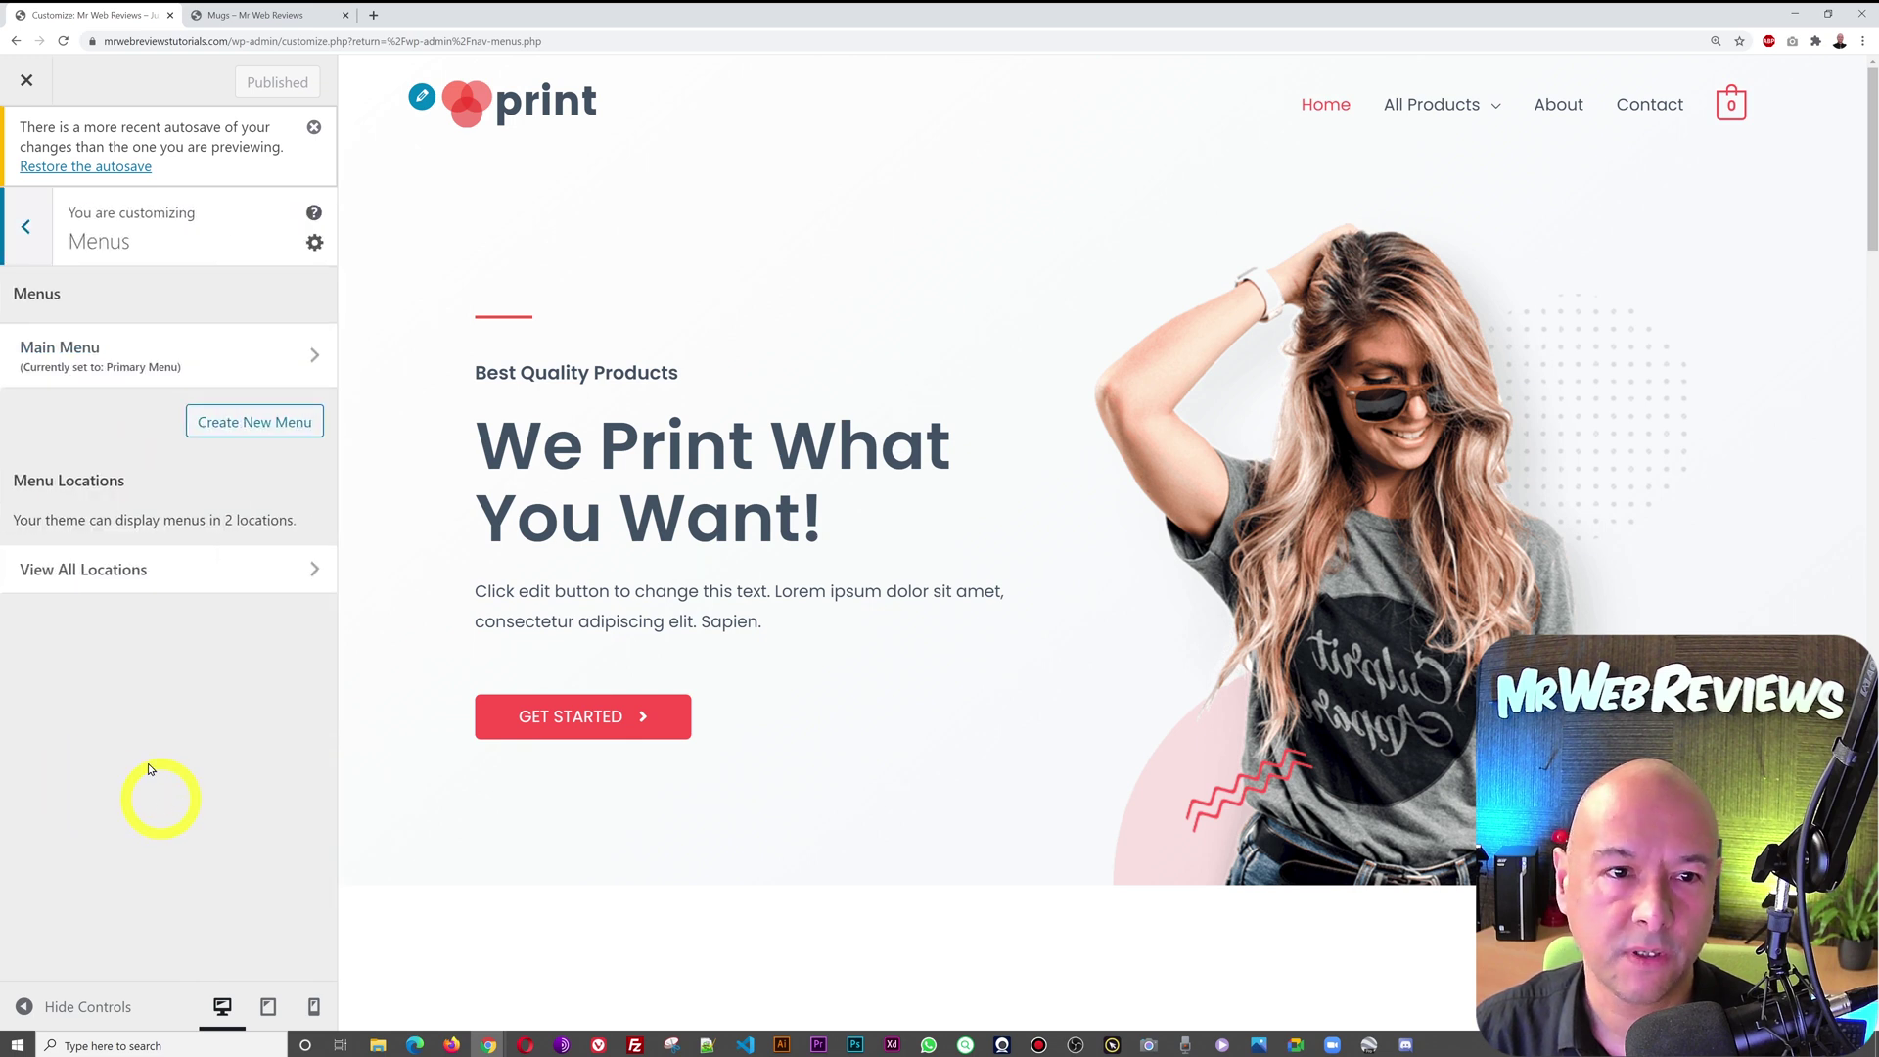
{"action": "left_click", "coordinate": [125, 358]}
{"action": "scroll", "coordinate": [189, 355], "scroll_direction": "down", "scroll_amount": 1}
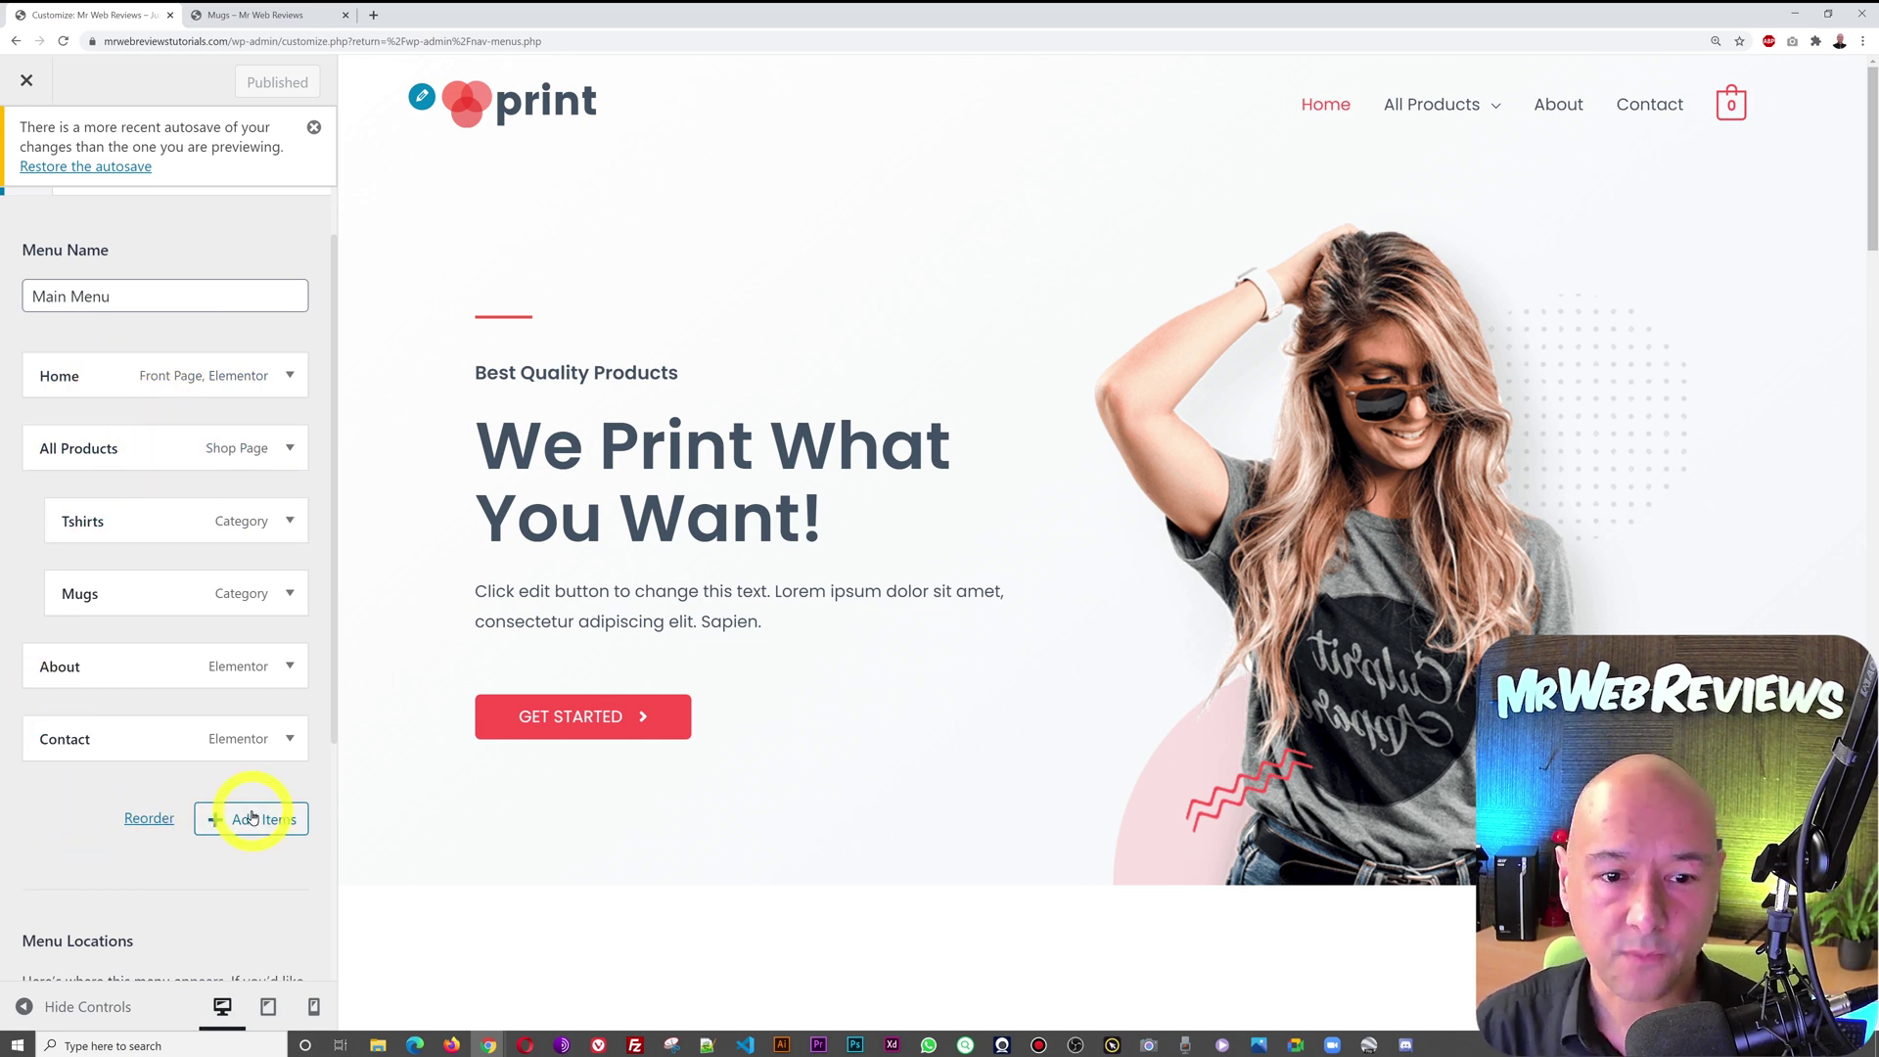
Reorder About to sit above All Products, and try it as a sub-item of Home before returning it to the top level
{"action": "left_click", "coordinate": [163, 824]}
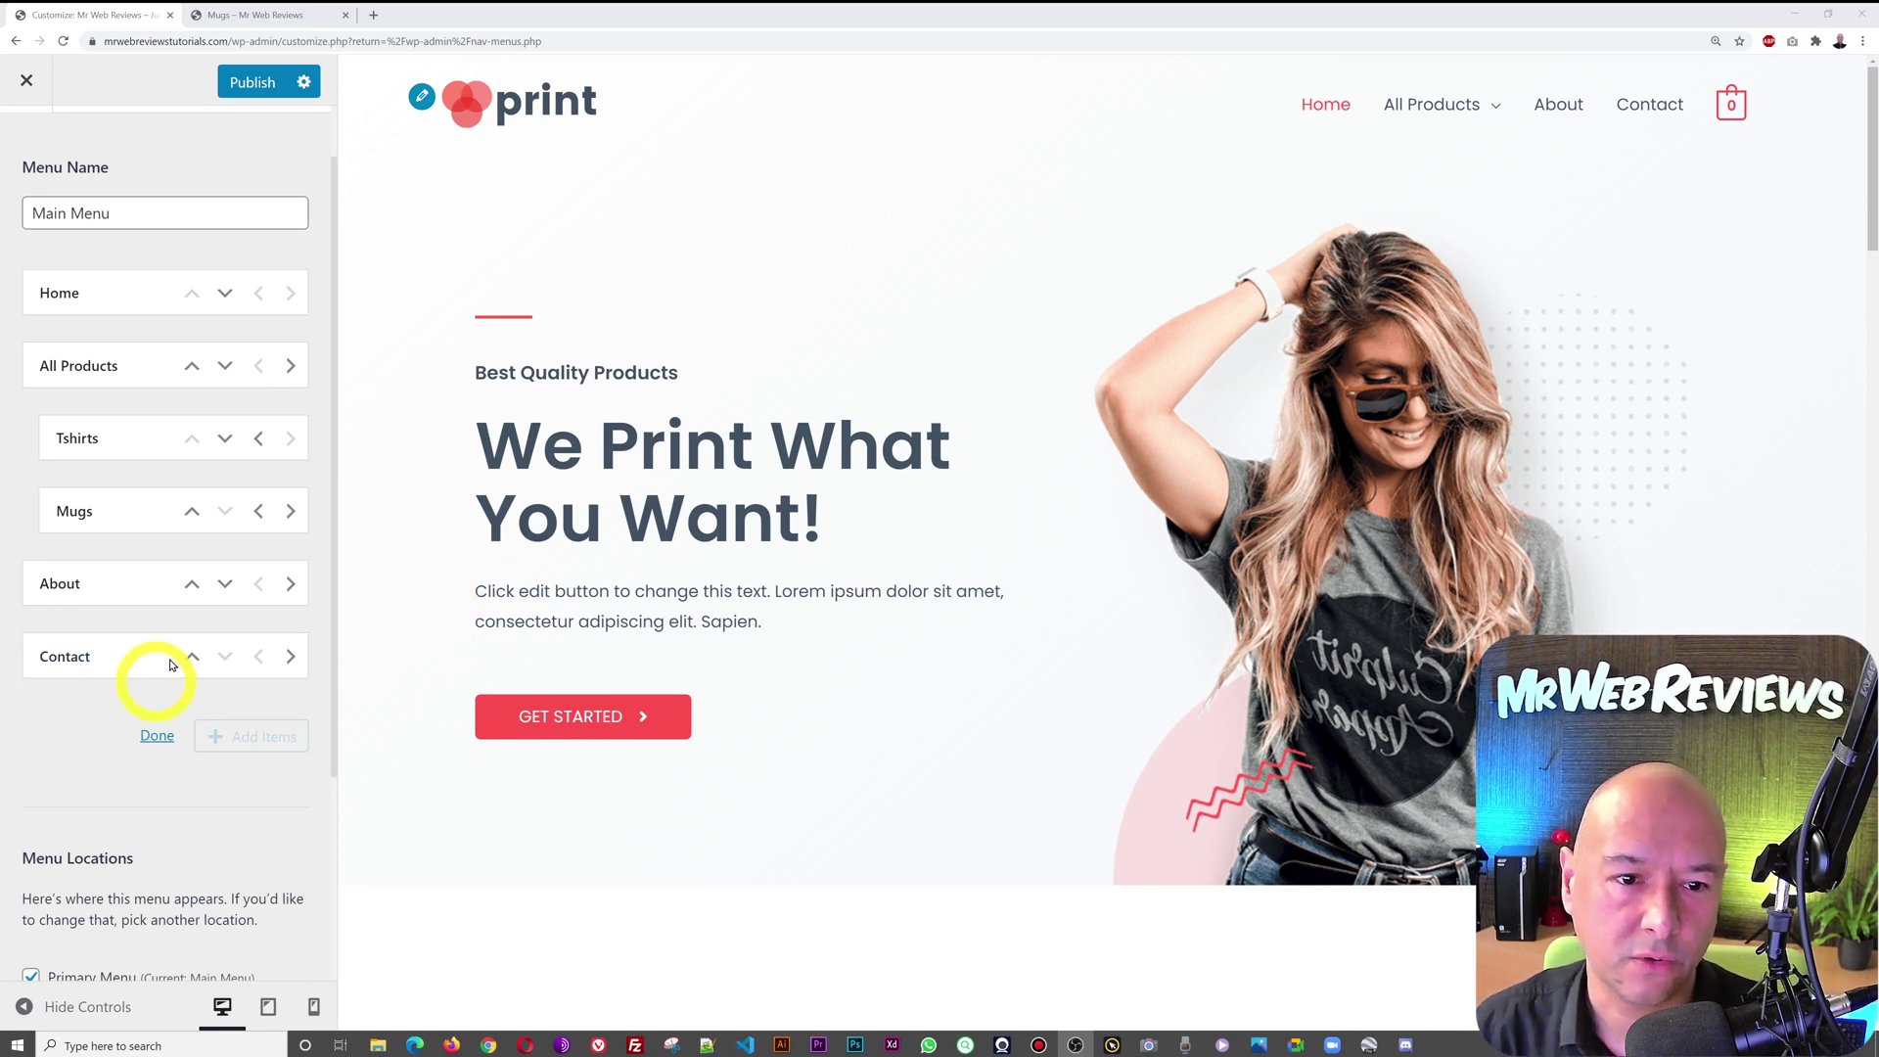
{"action": "left_click", "coordinate": [200, 587]}
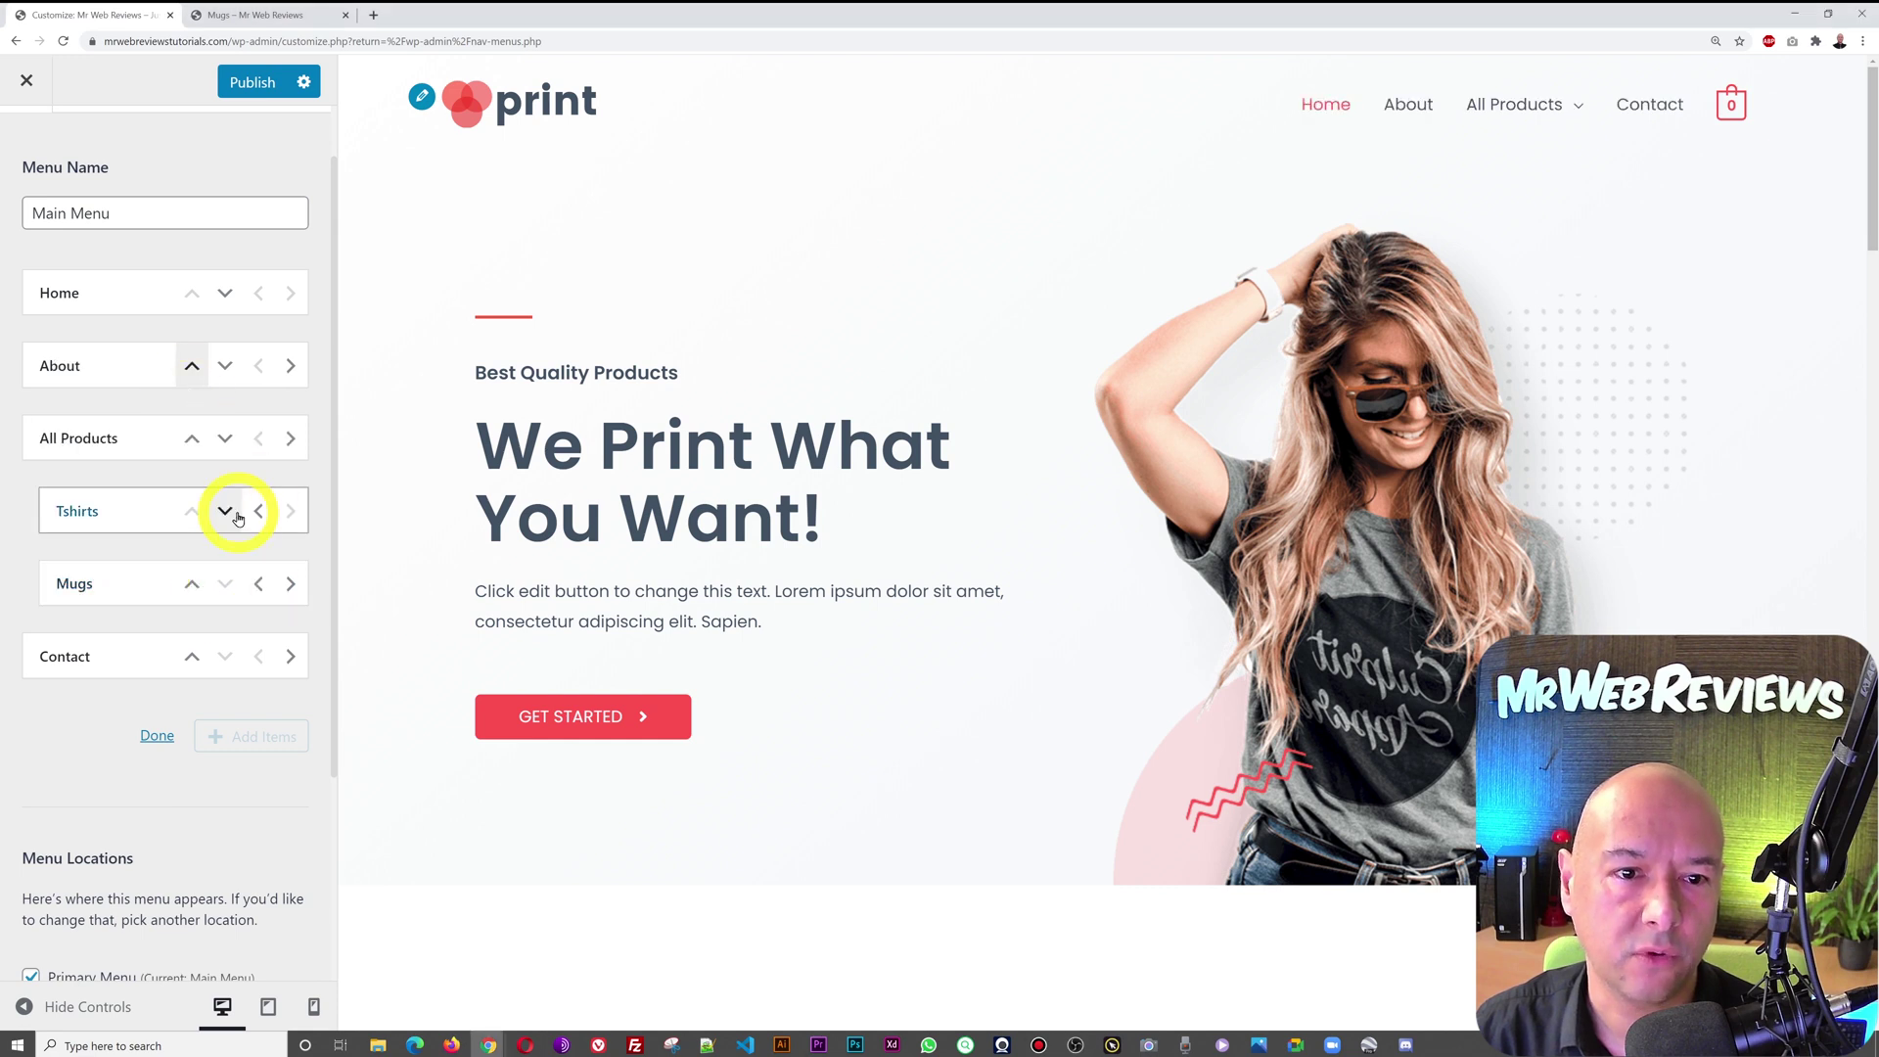
{"action": "left_click", "coordinate": [290, 366]}
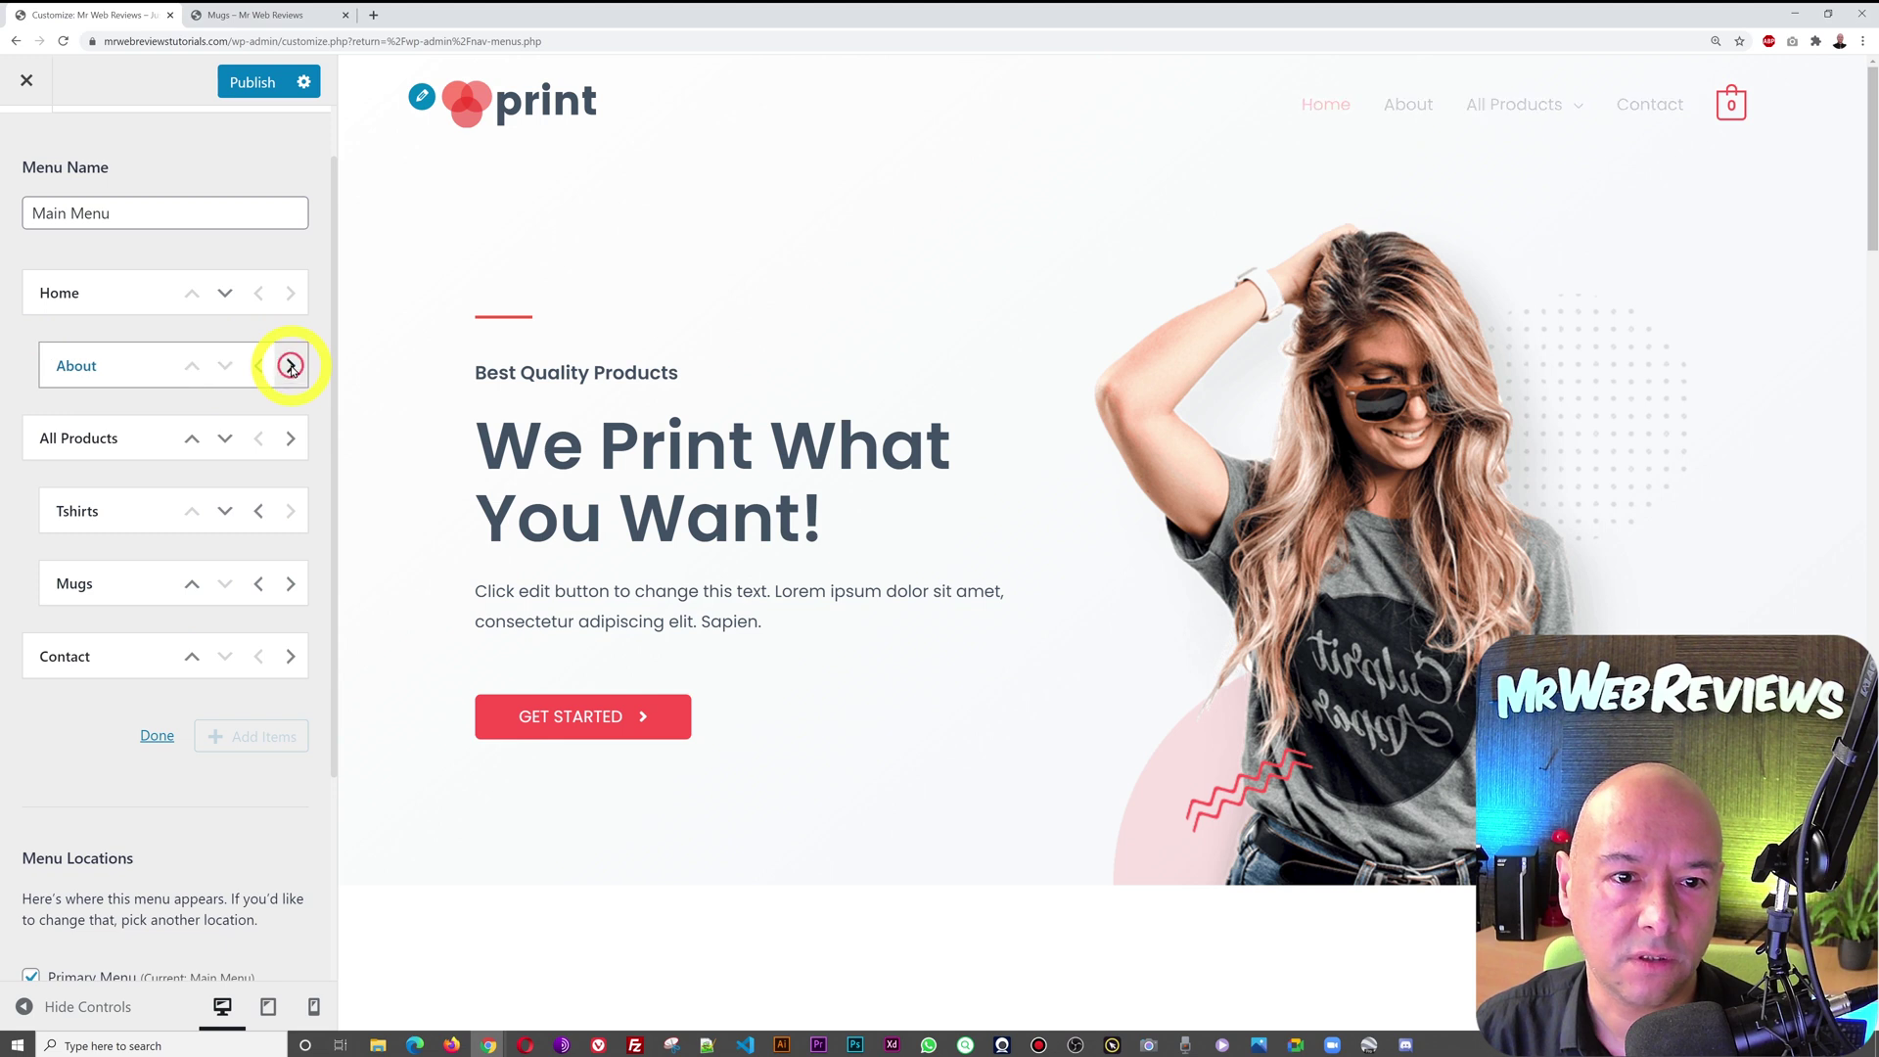
{"action": "mouse_move", "coordinate": [1380, 105]}
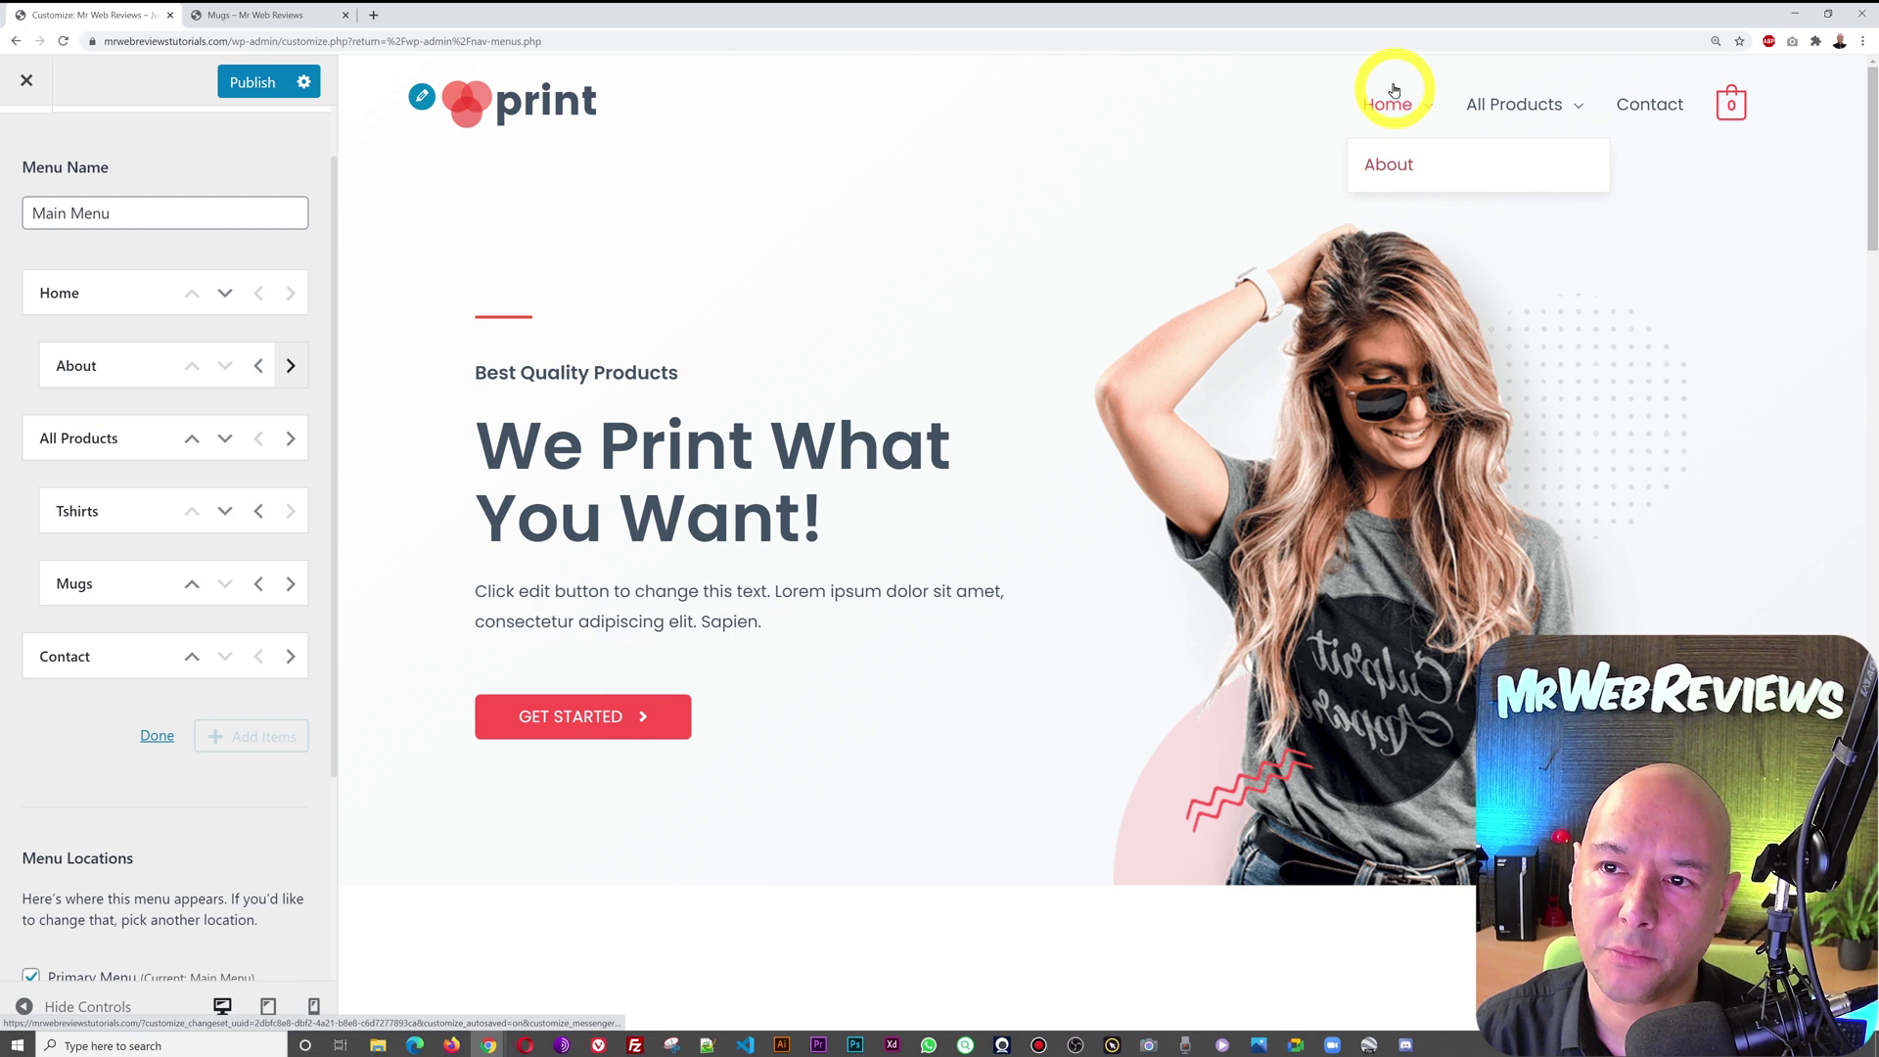
{"action": "left_click", "coordinate": [258, 366]}
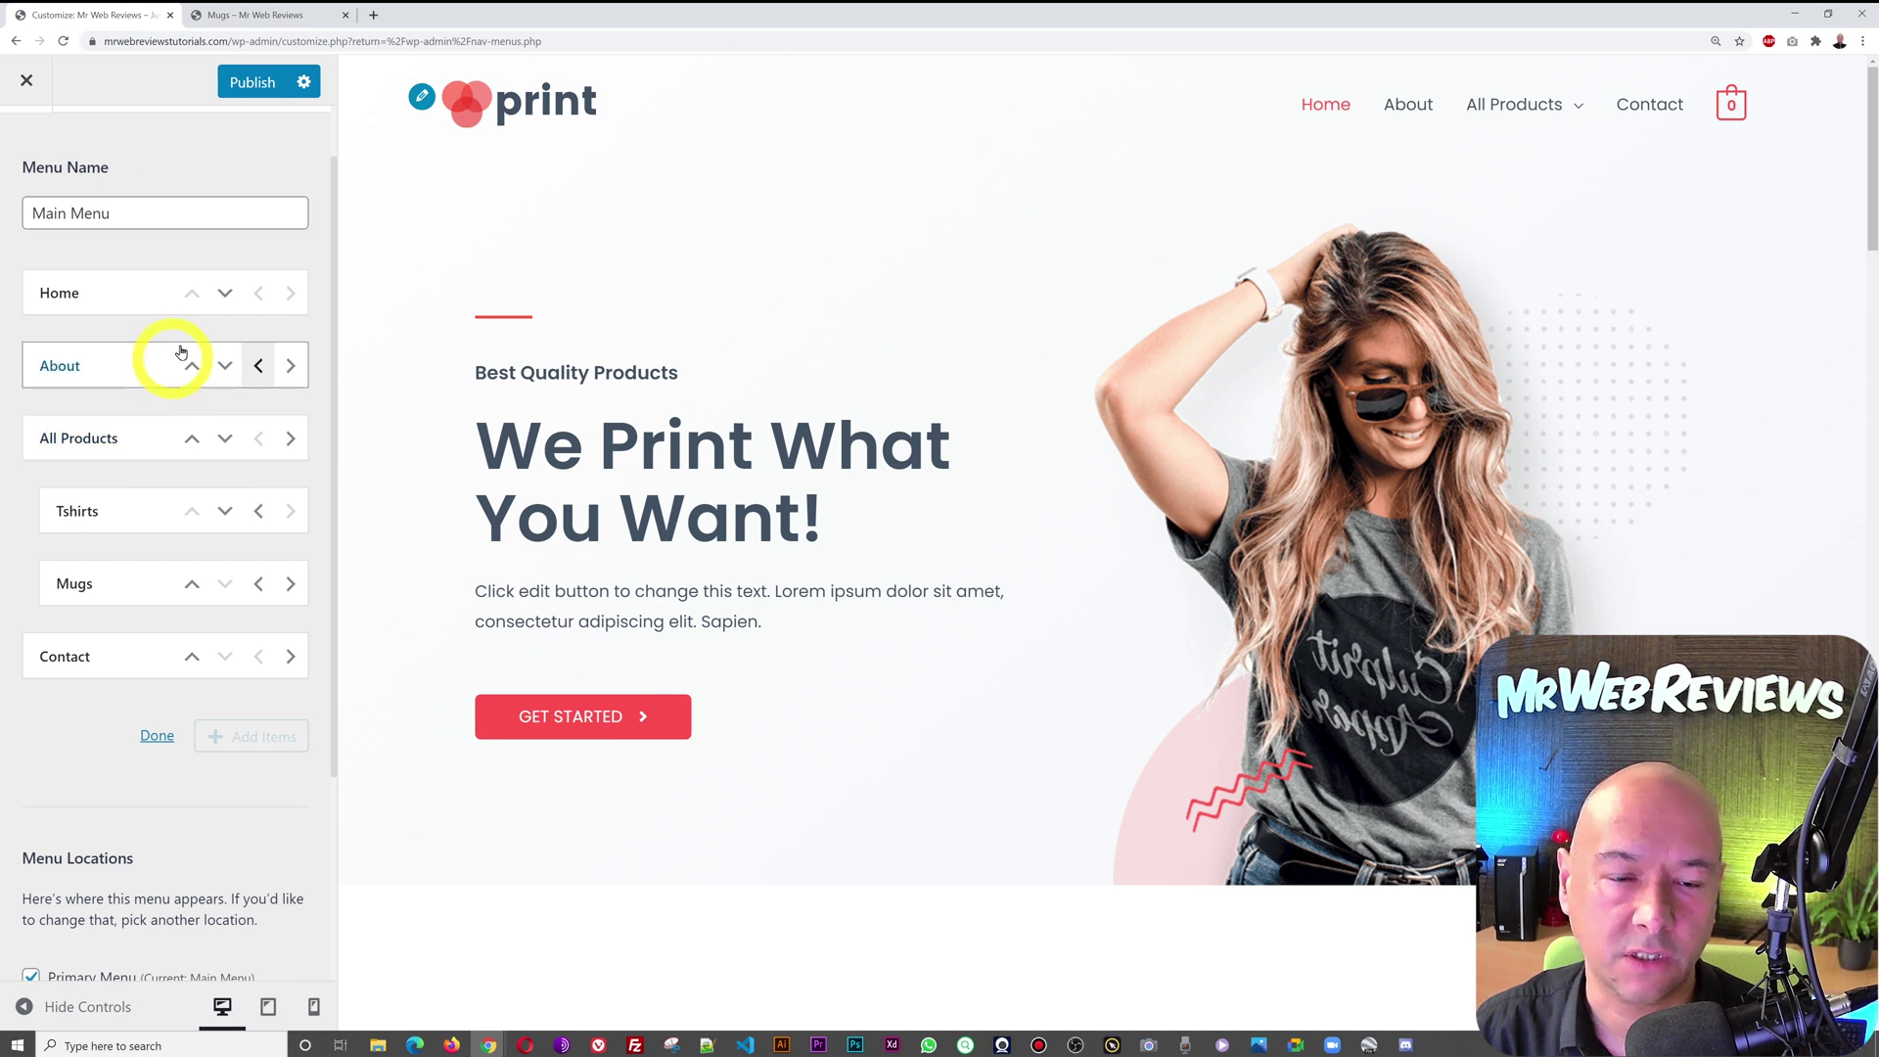
{"action": "left_click", "coordinate": [151, 736]}
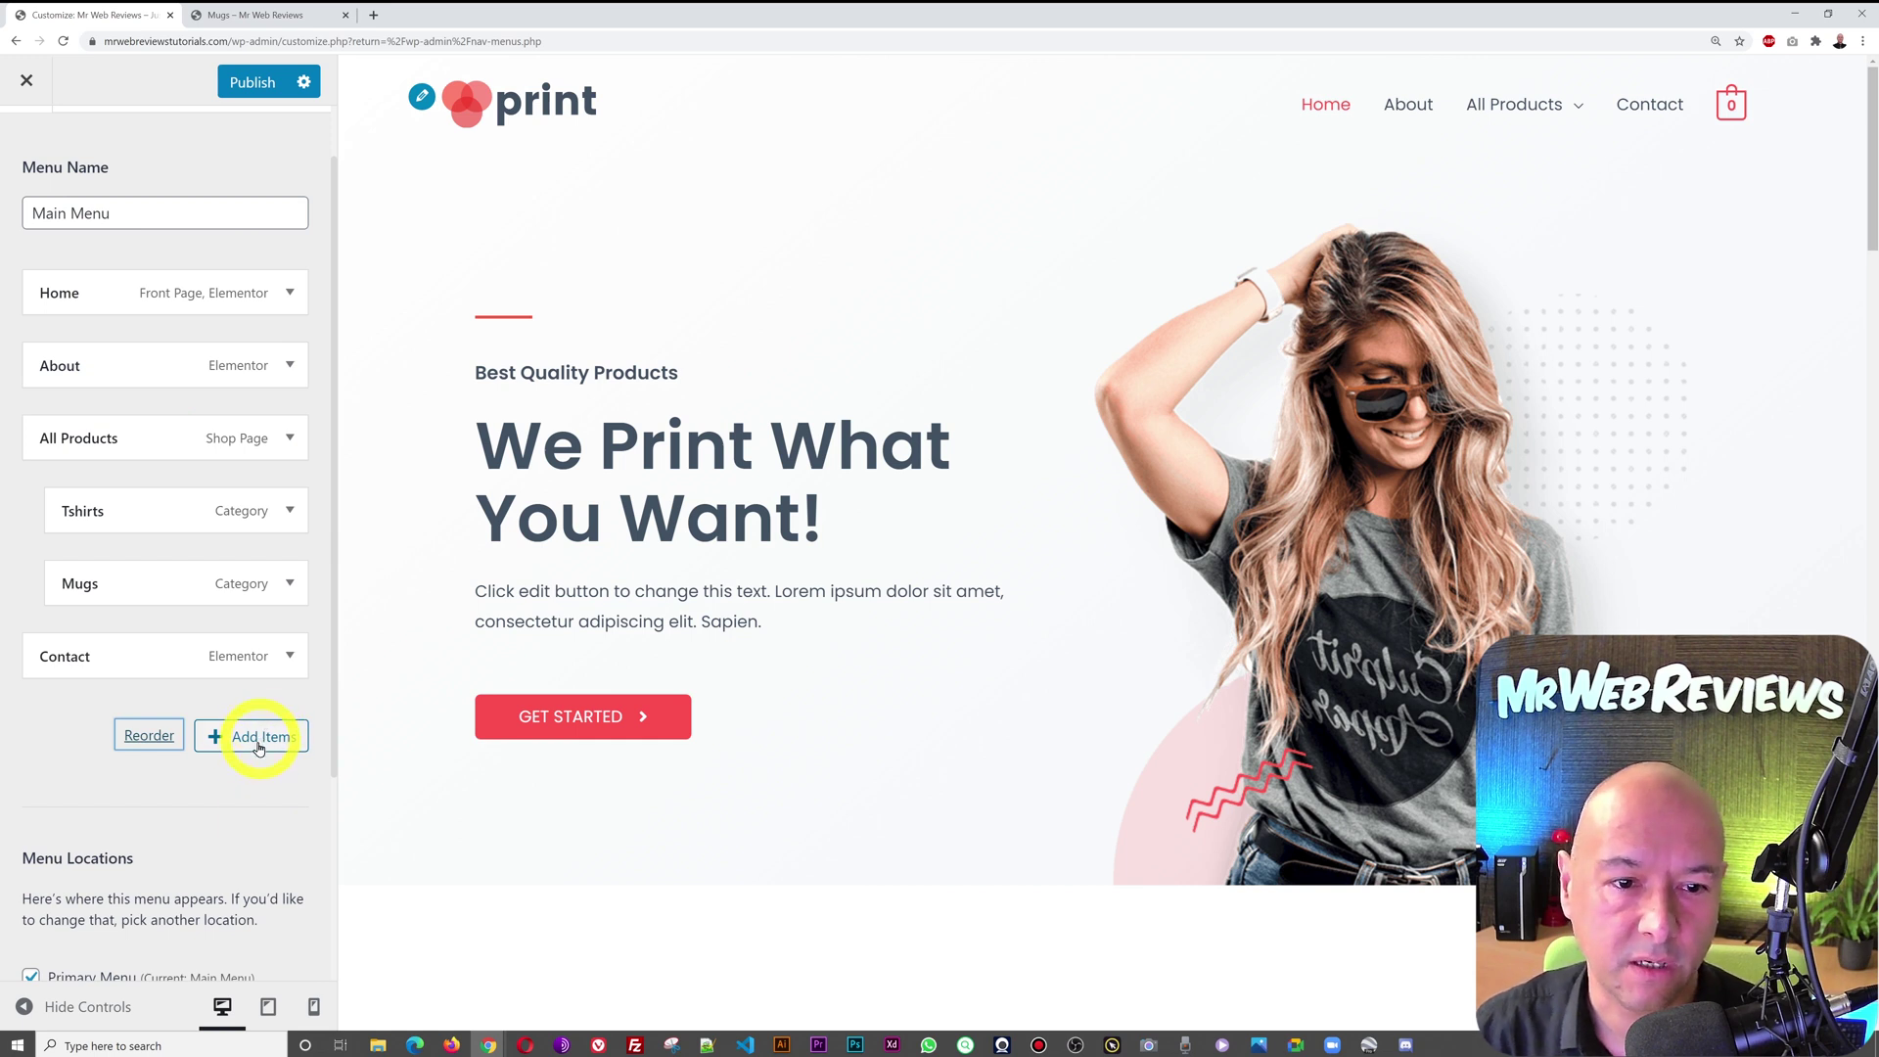
After viewing the item types available to add, publish the Main Menu with About back below All Products and close the Customizer
{"action": "left_click", "coordinate": [239, 737]}
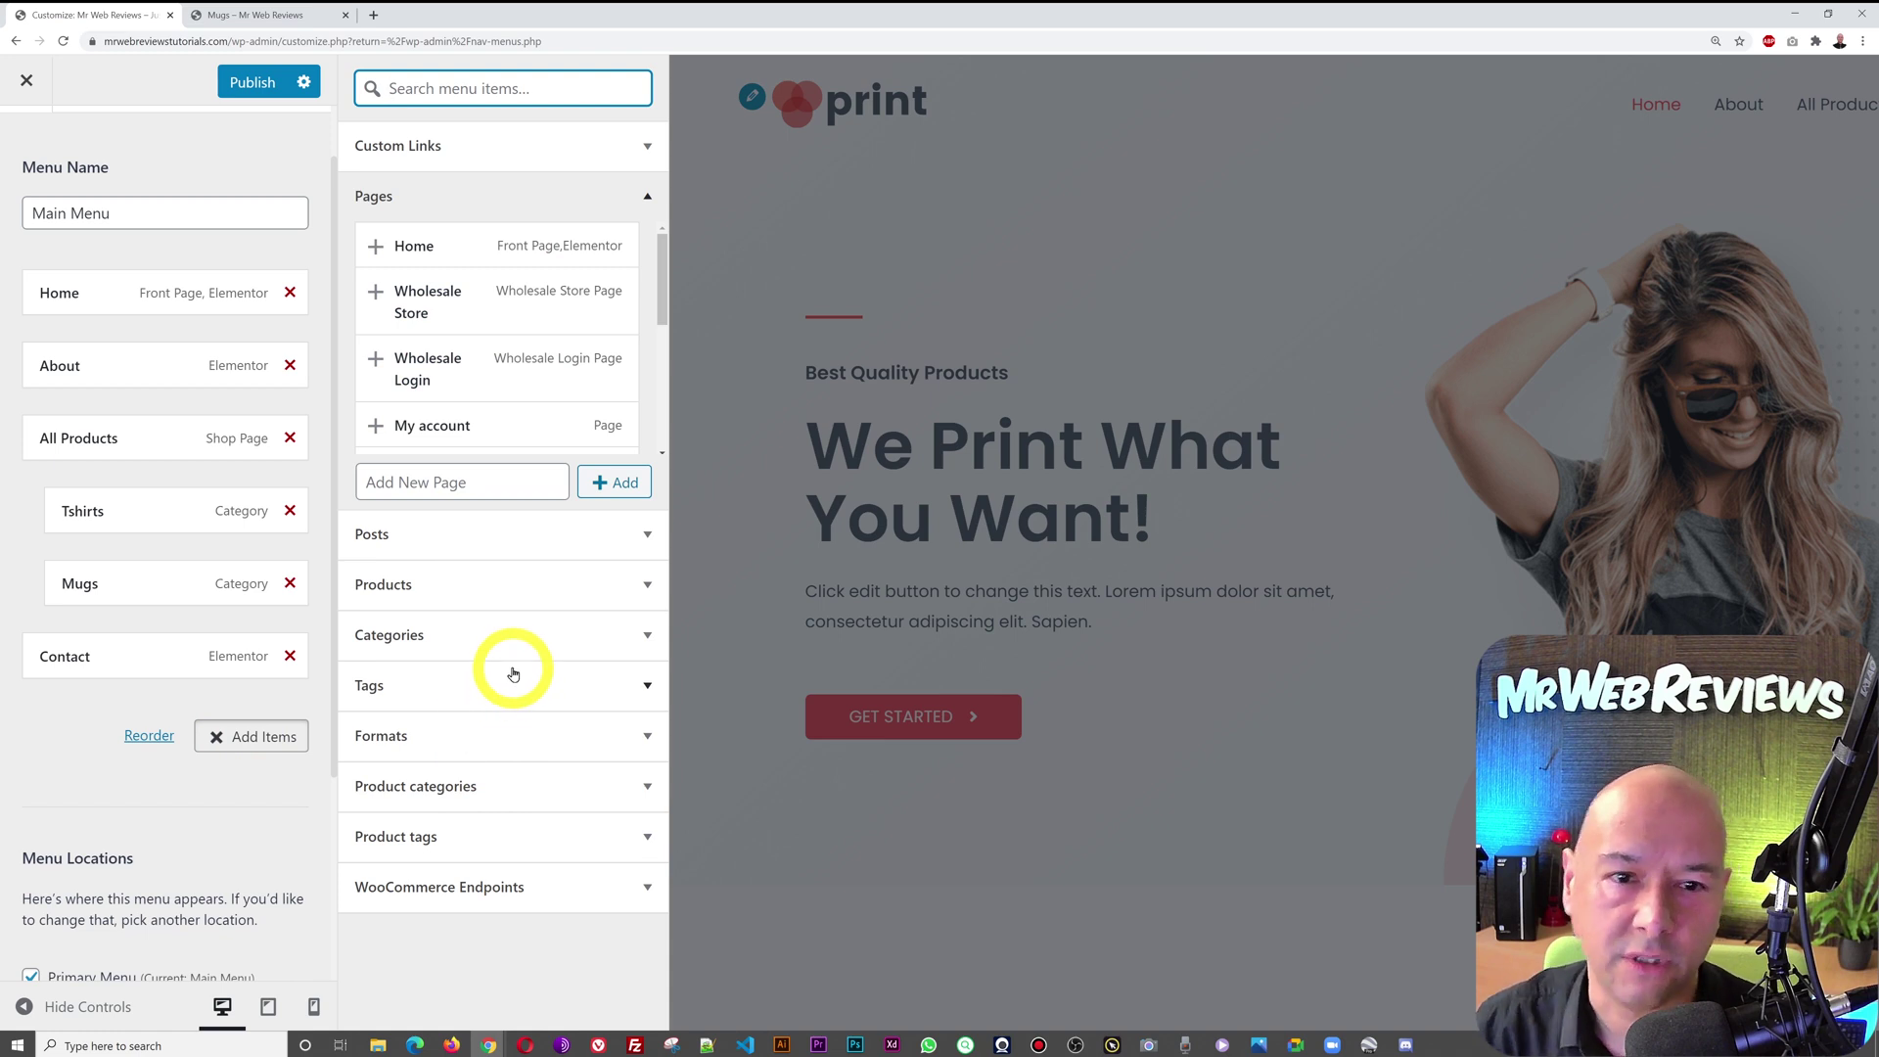
{"action": "left_click", "coordinate": [22, 88]}
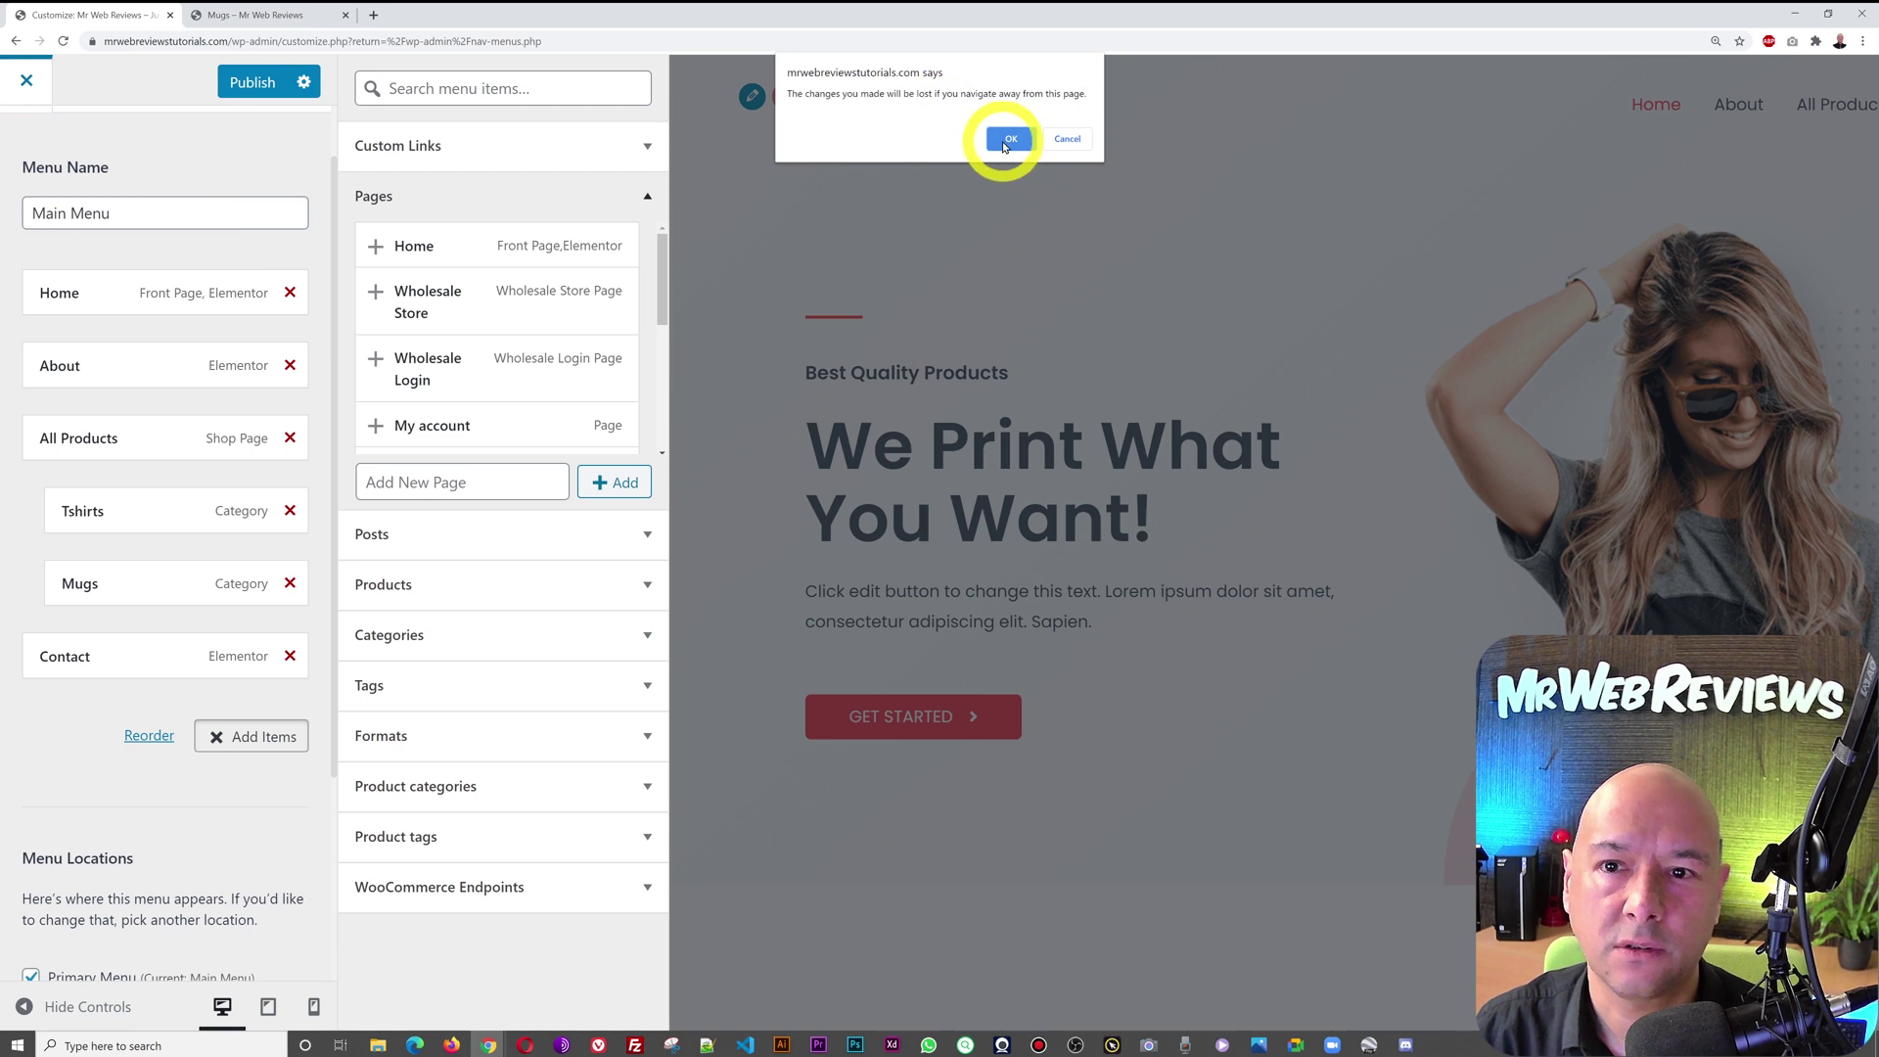
{"action": "left_click", "coordinate": [1006, 138]}
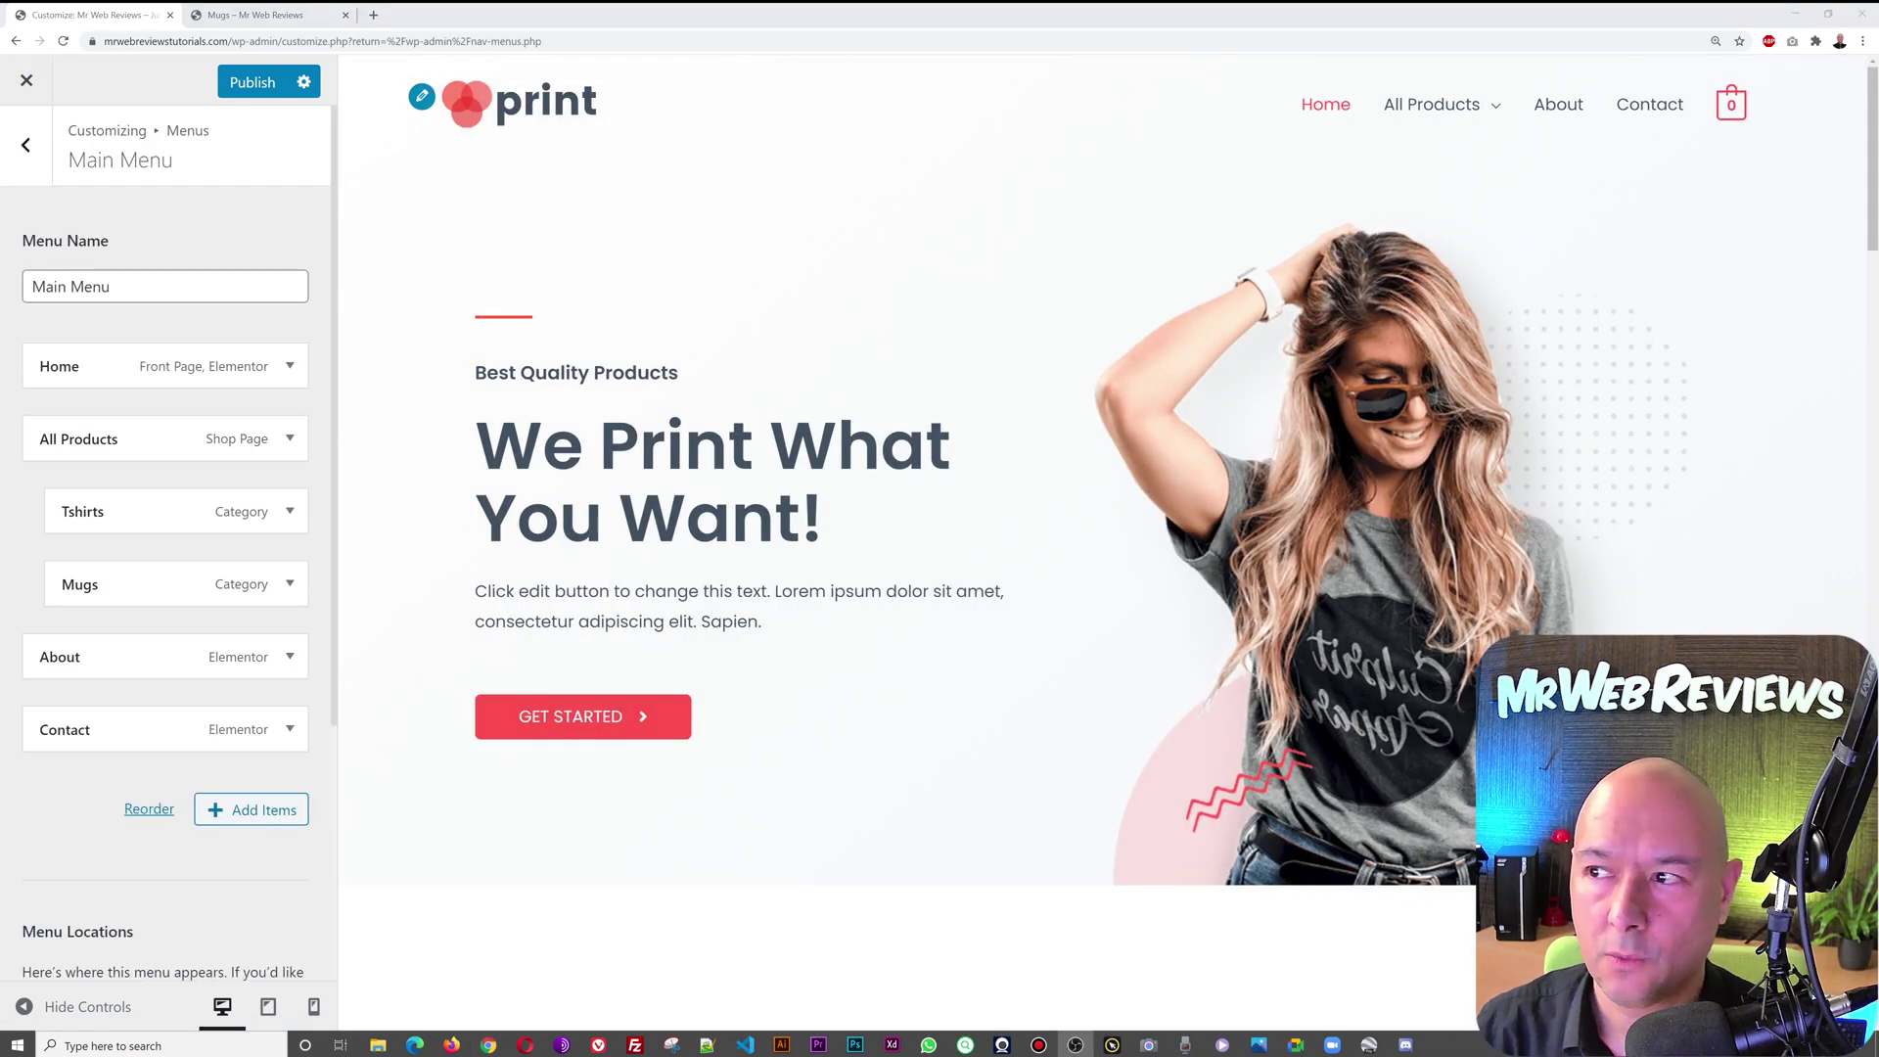
{"action": "left_click", "coordinate": [252, 93]}
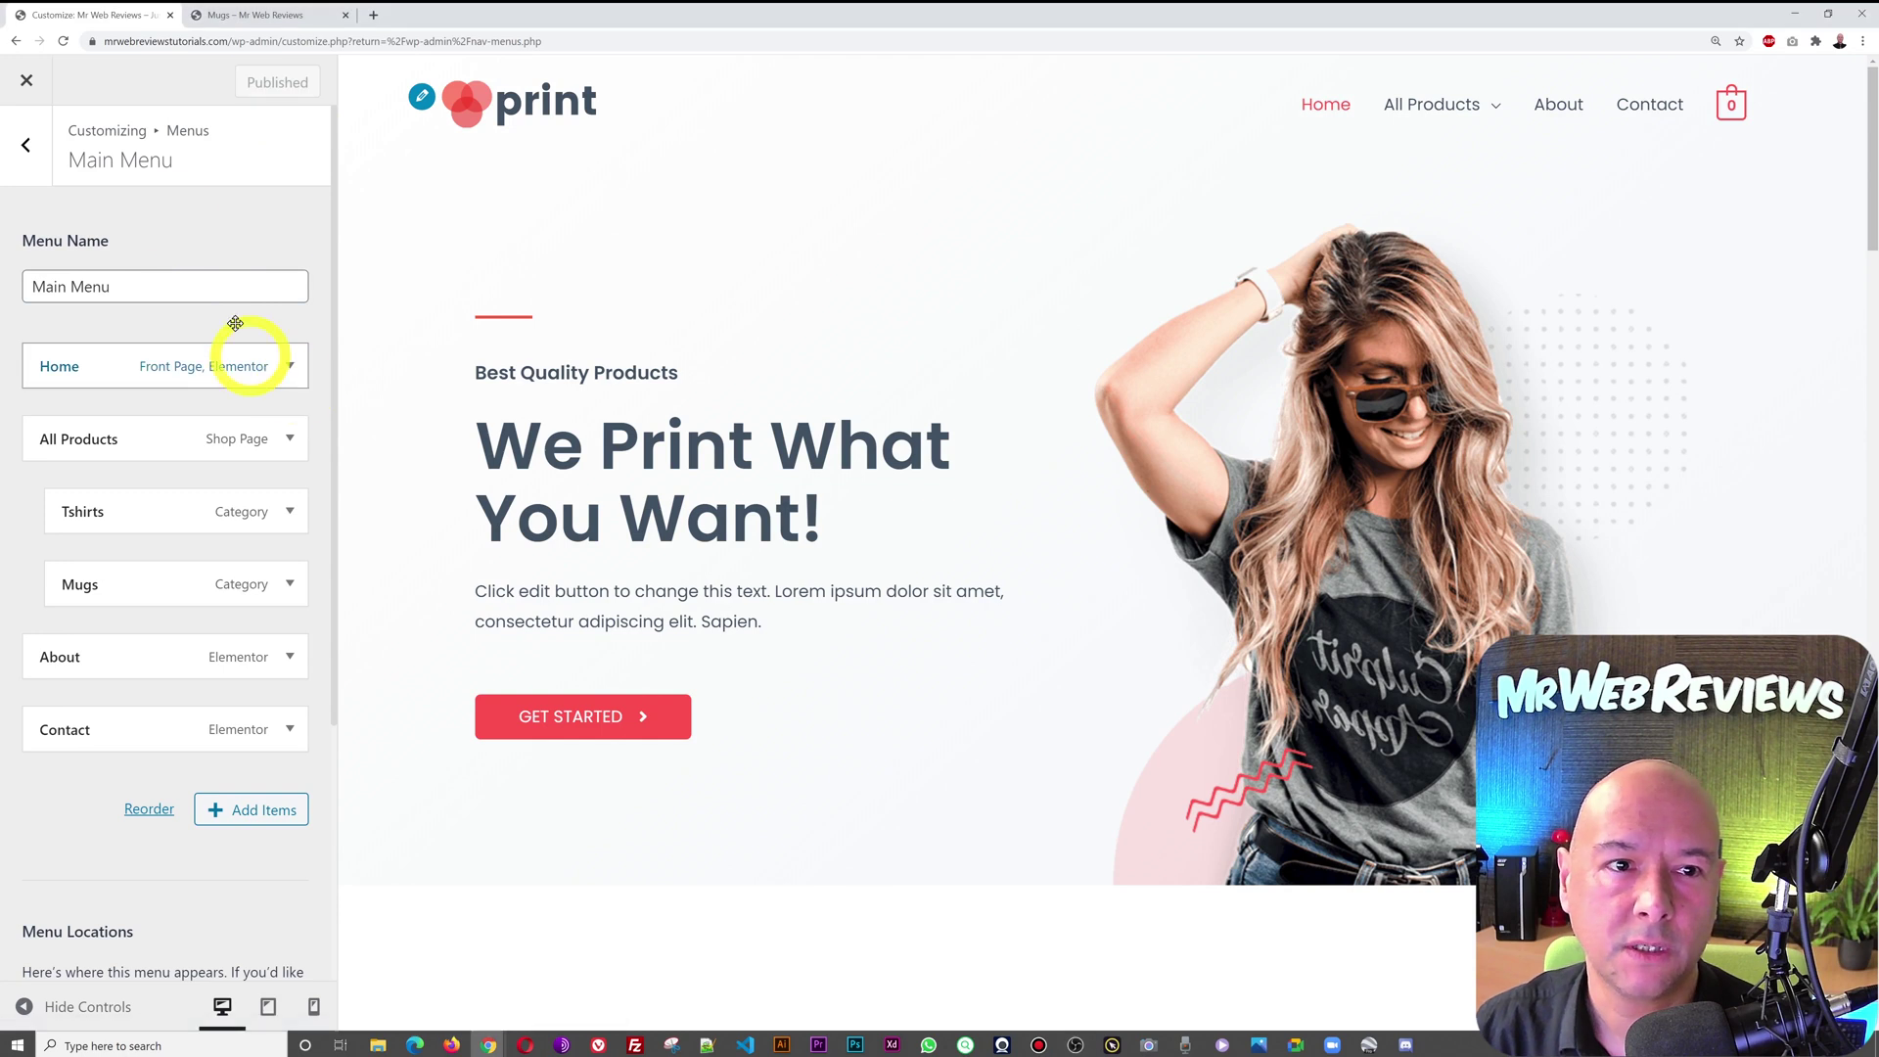
{"action": "left_click", "coordinate": [27, 83]}
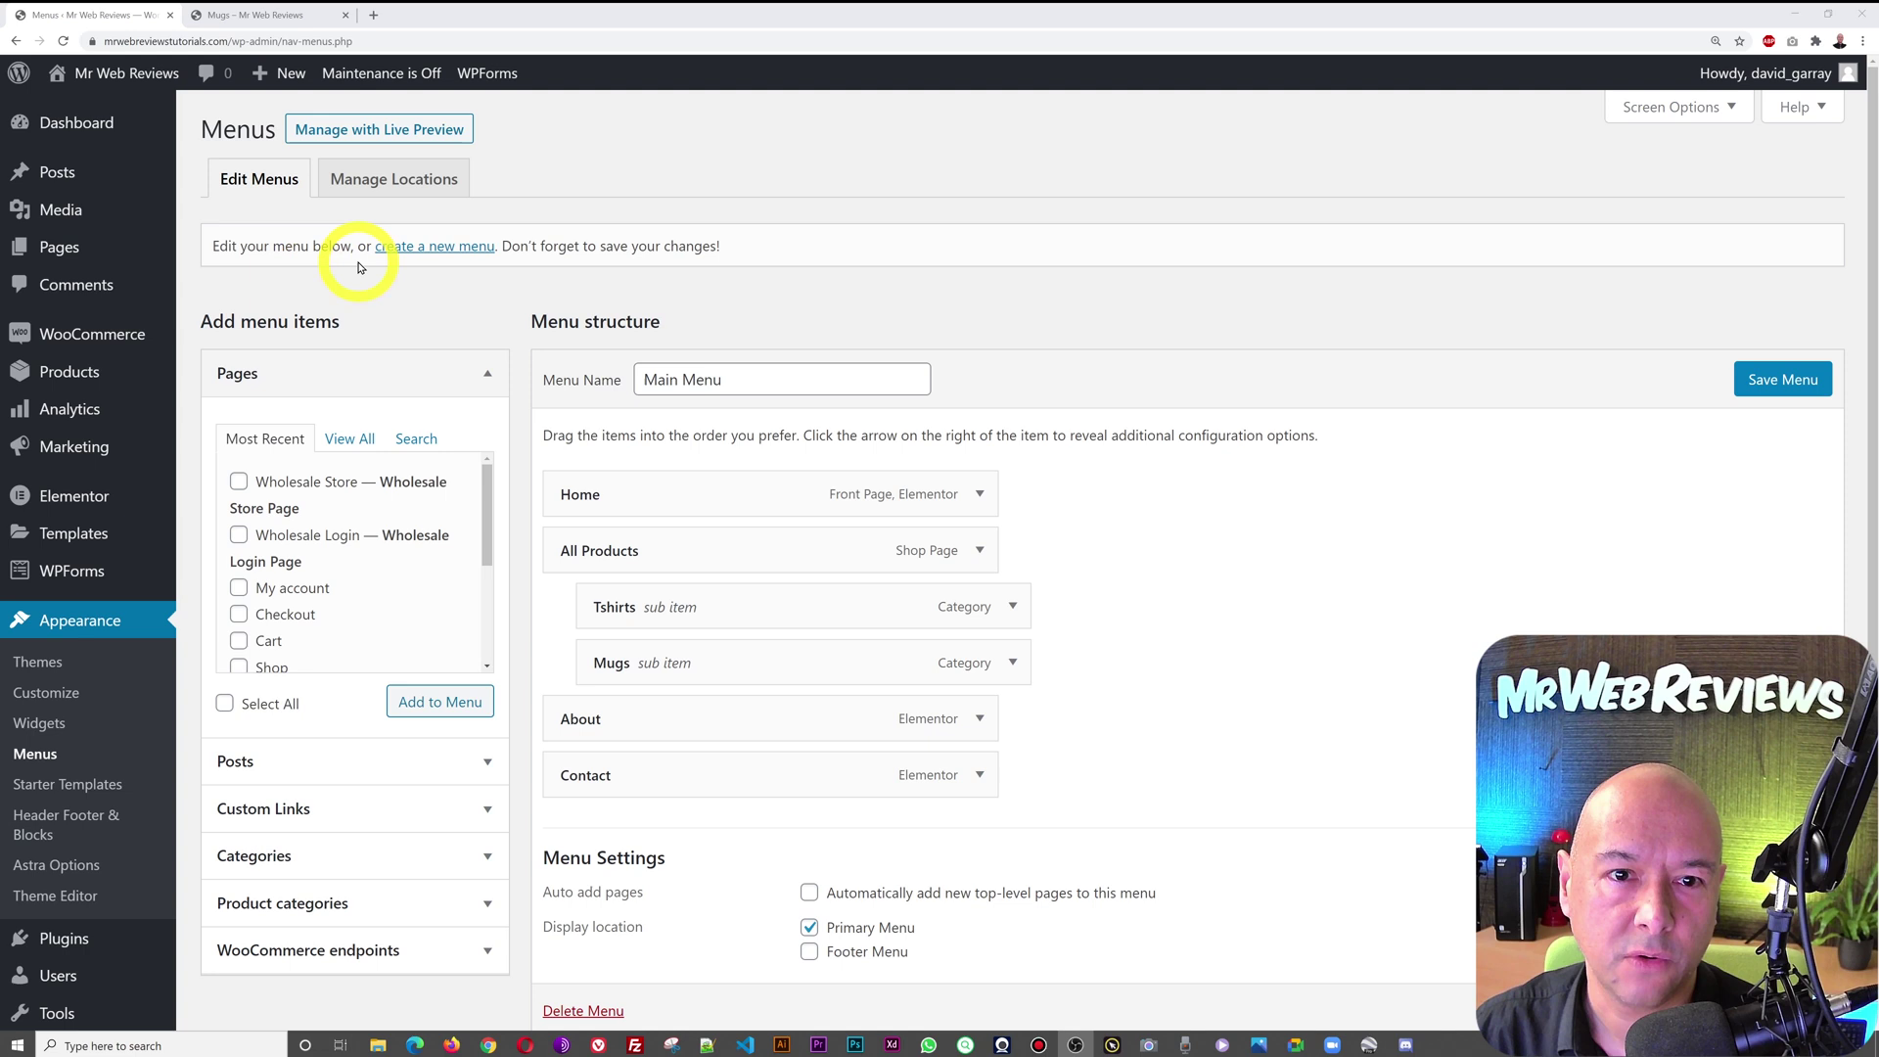
Create a second menu named New Menu
{"action": "left_click", "coordinate": [453, 253]}
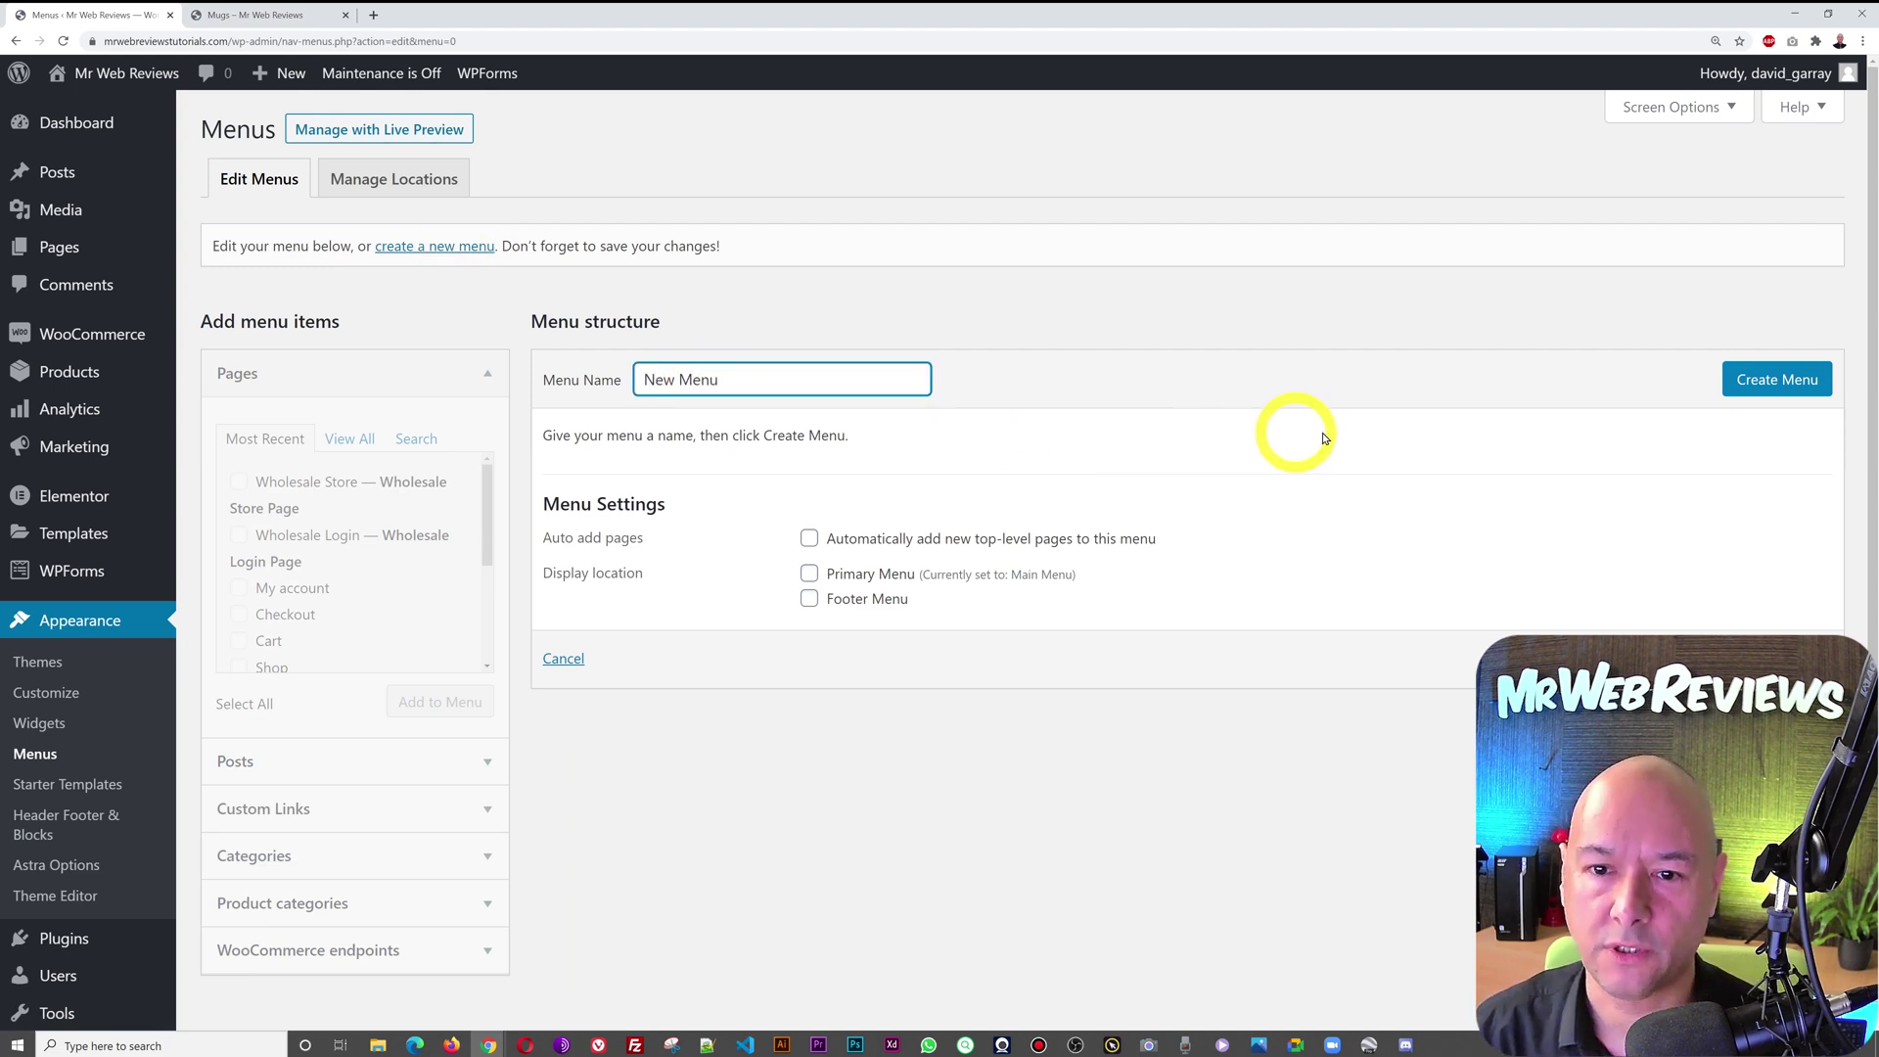
{"action": "left_click", "coordinate": [1757, 381]}
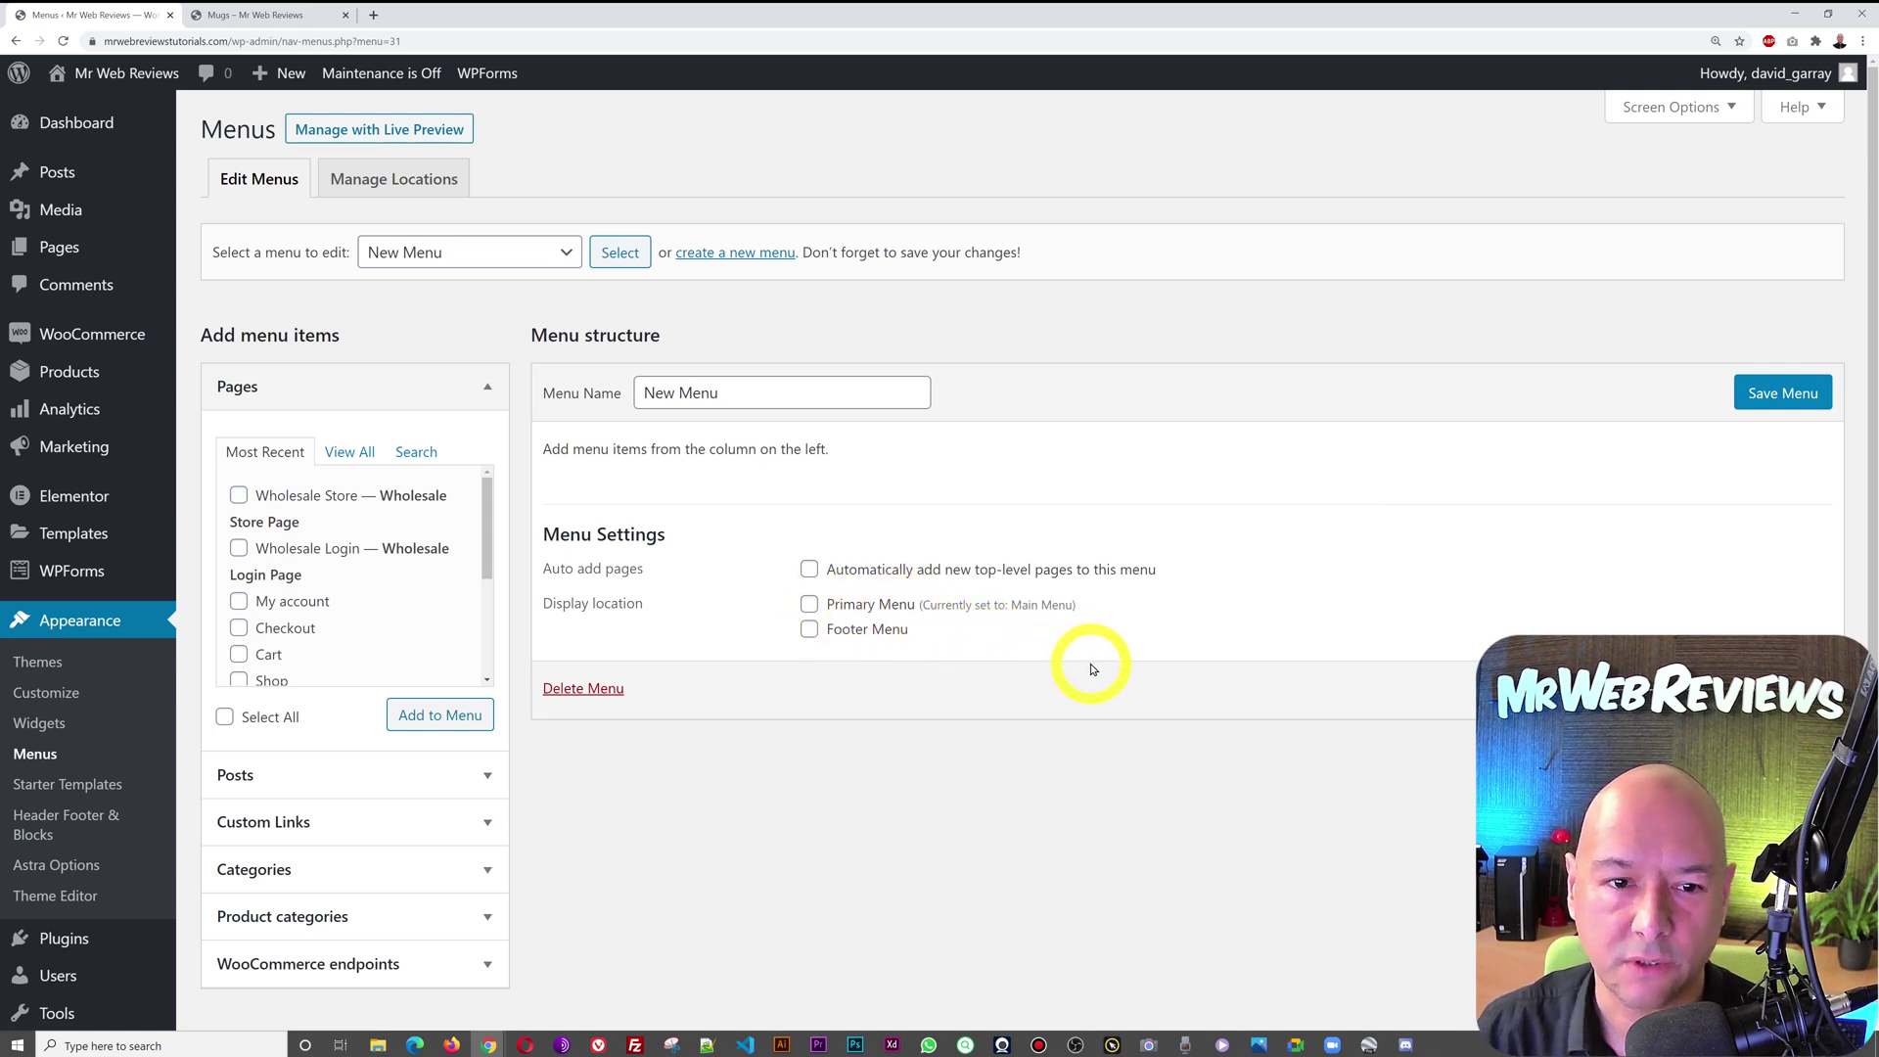
Switch to editing the Main Menu and look at its display location setting
{"action": "left_click", "coordinate": [549, 252]}
{"action": "left_click", "coordinate": [520, 279]}
{"action": "left_click", "coordinate": [618, 252]}
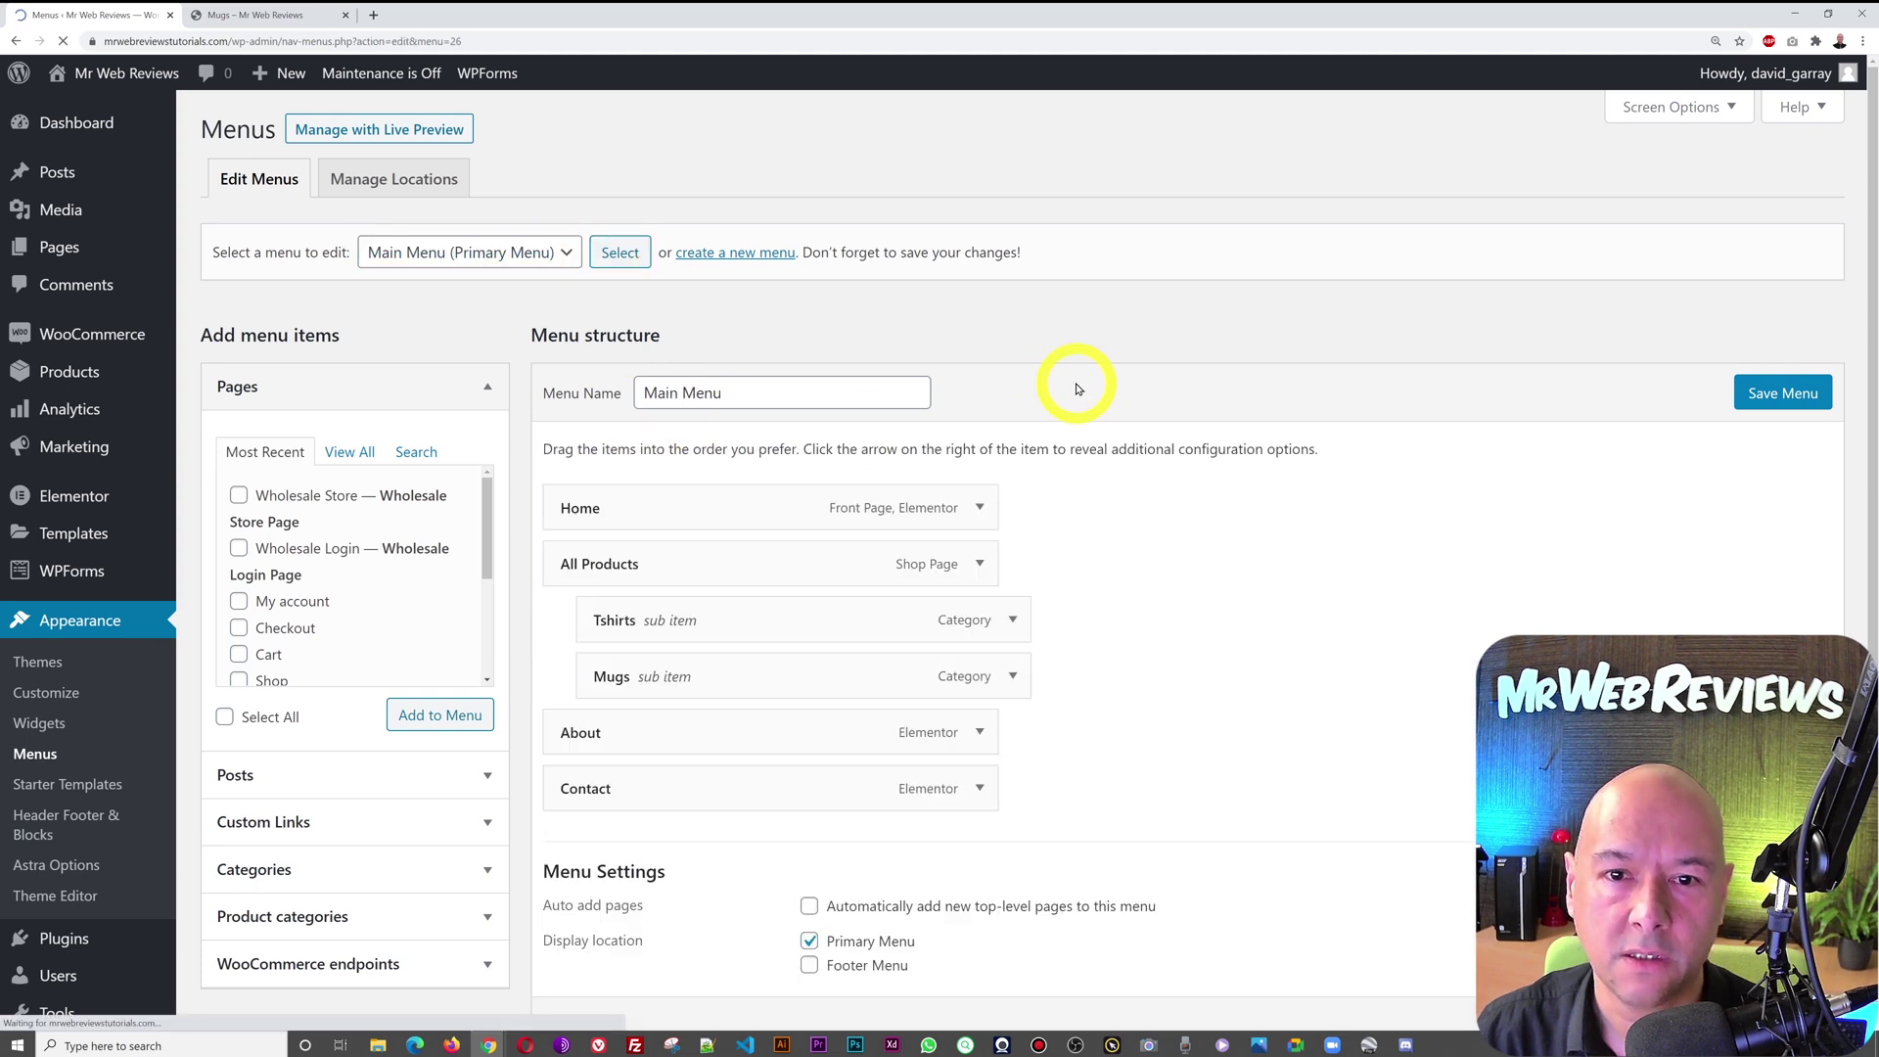
{"action": "scroll", "coordinate": [1284, 419], "scroll_direction": "down", "scroll_amount": 1}
{"action": "scroll", "coordinate": [1284, 419], "scroll_direction": "down", "scroll_amount": 1}
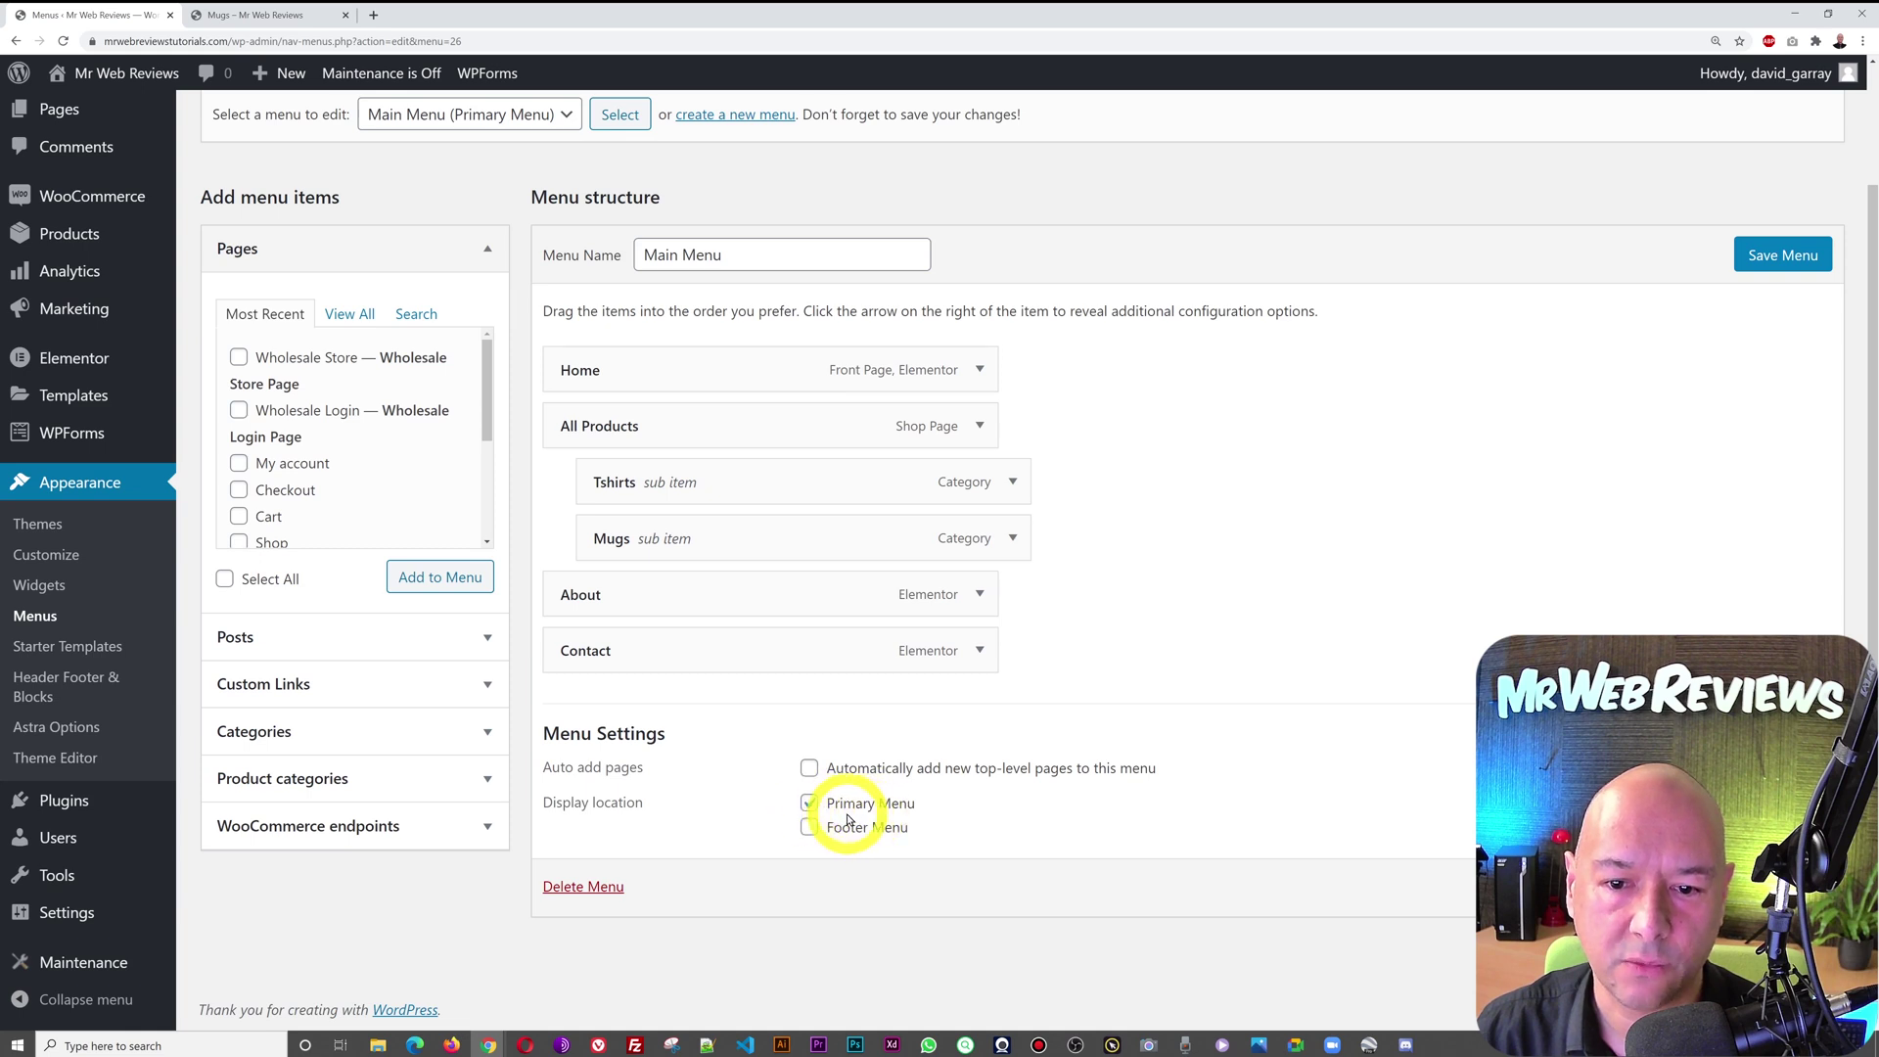
{"action": "scroll", "coordinate": [1076, 749], "scroll_direction": "up", "scroll_amount": 2}
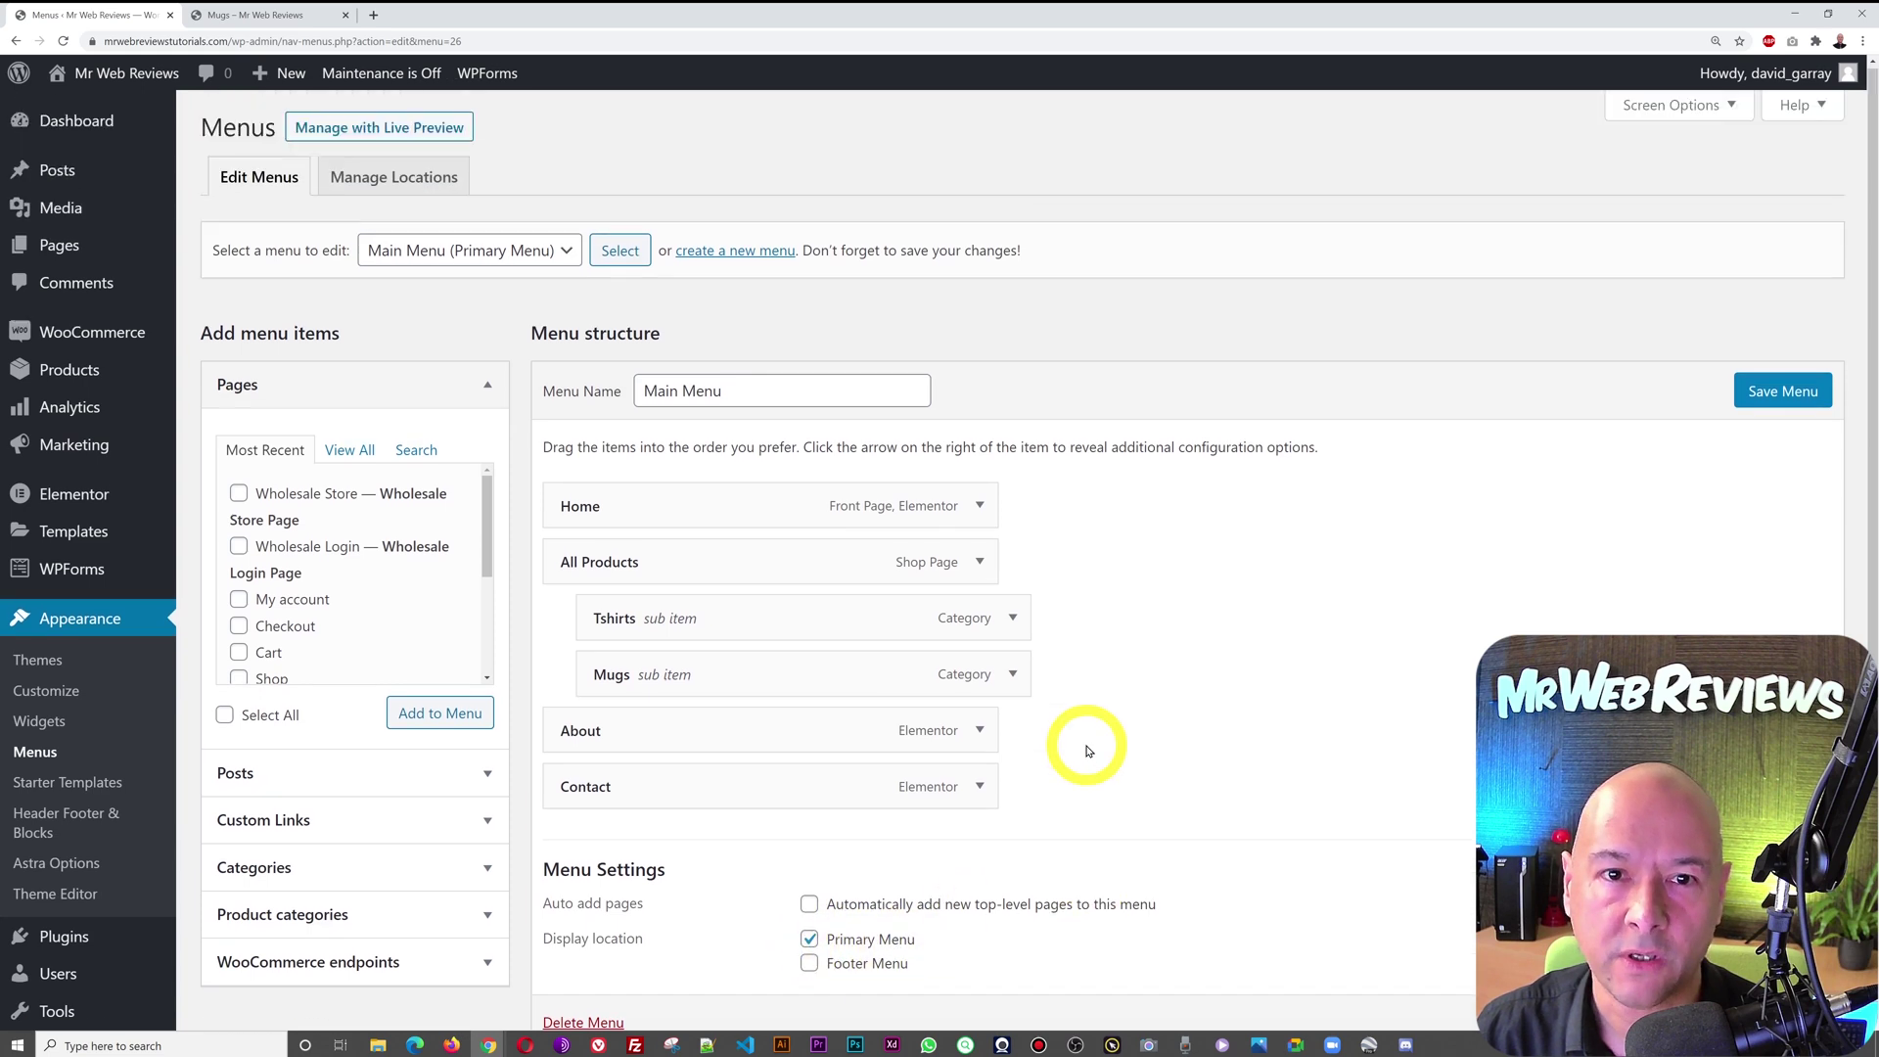
Assign New Menu to the Primary Menu display location, save it, and check the header on the live Mugs page
{"action": "left_click", "coordinate": [545, 265]}
{"action": "left_click", "coordinate": [490, 302]}
{"action": "left_click", "coordinate": [615, 262]}
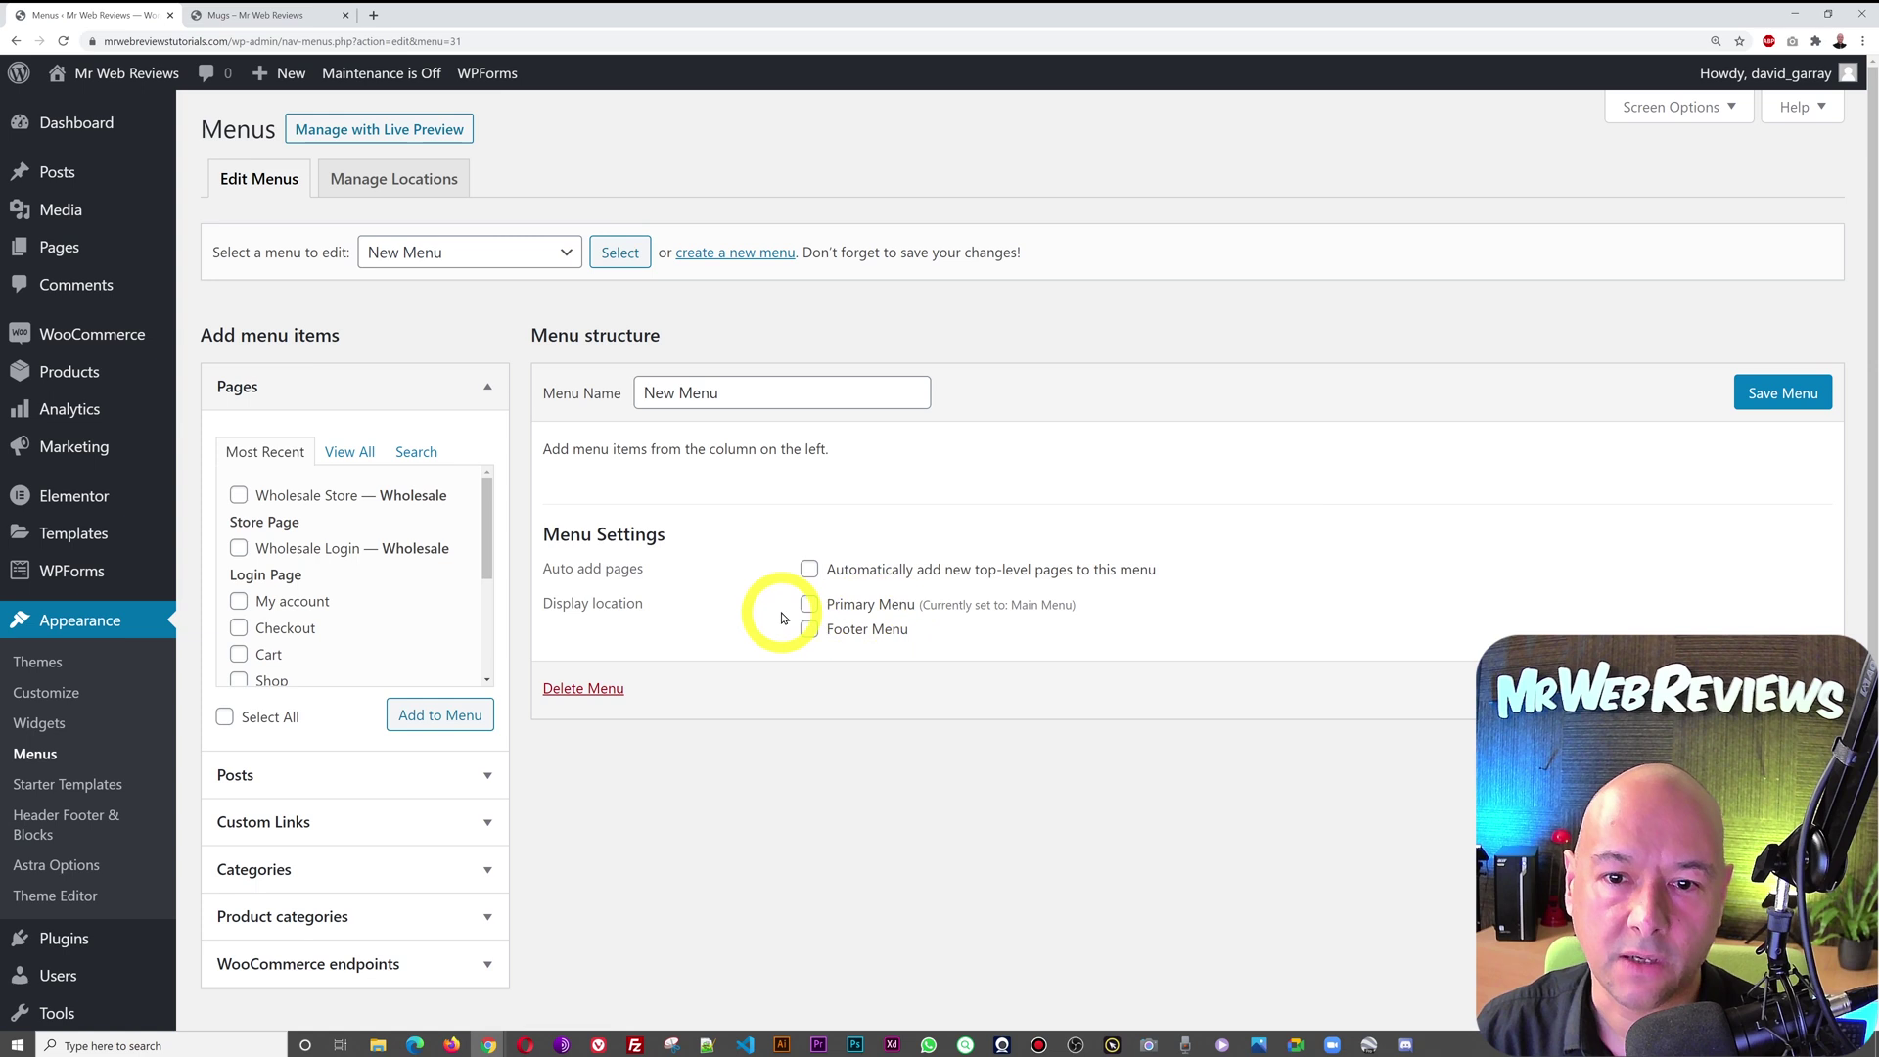
{"action": "left_click", "coordinate": [1757, 393]}
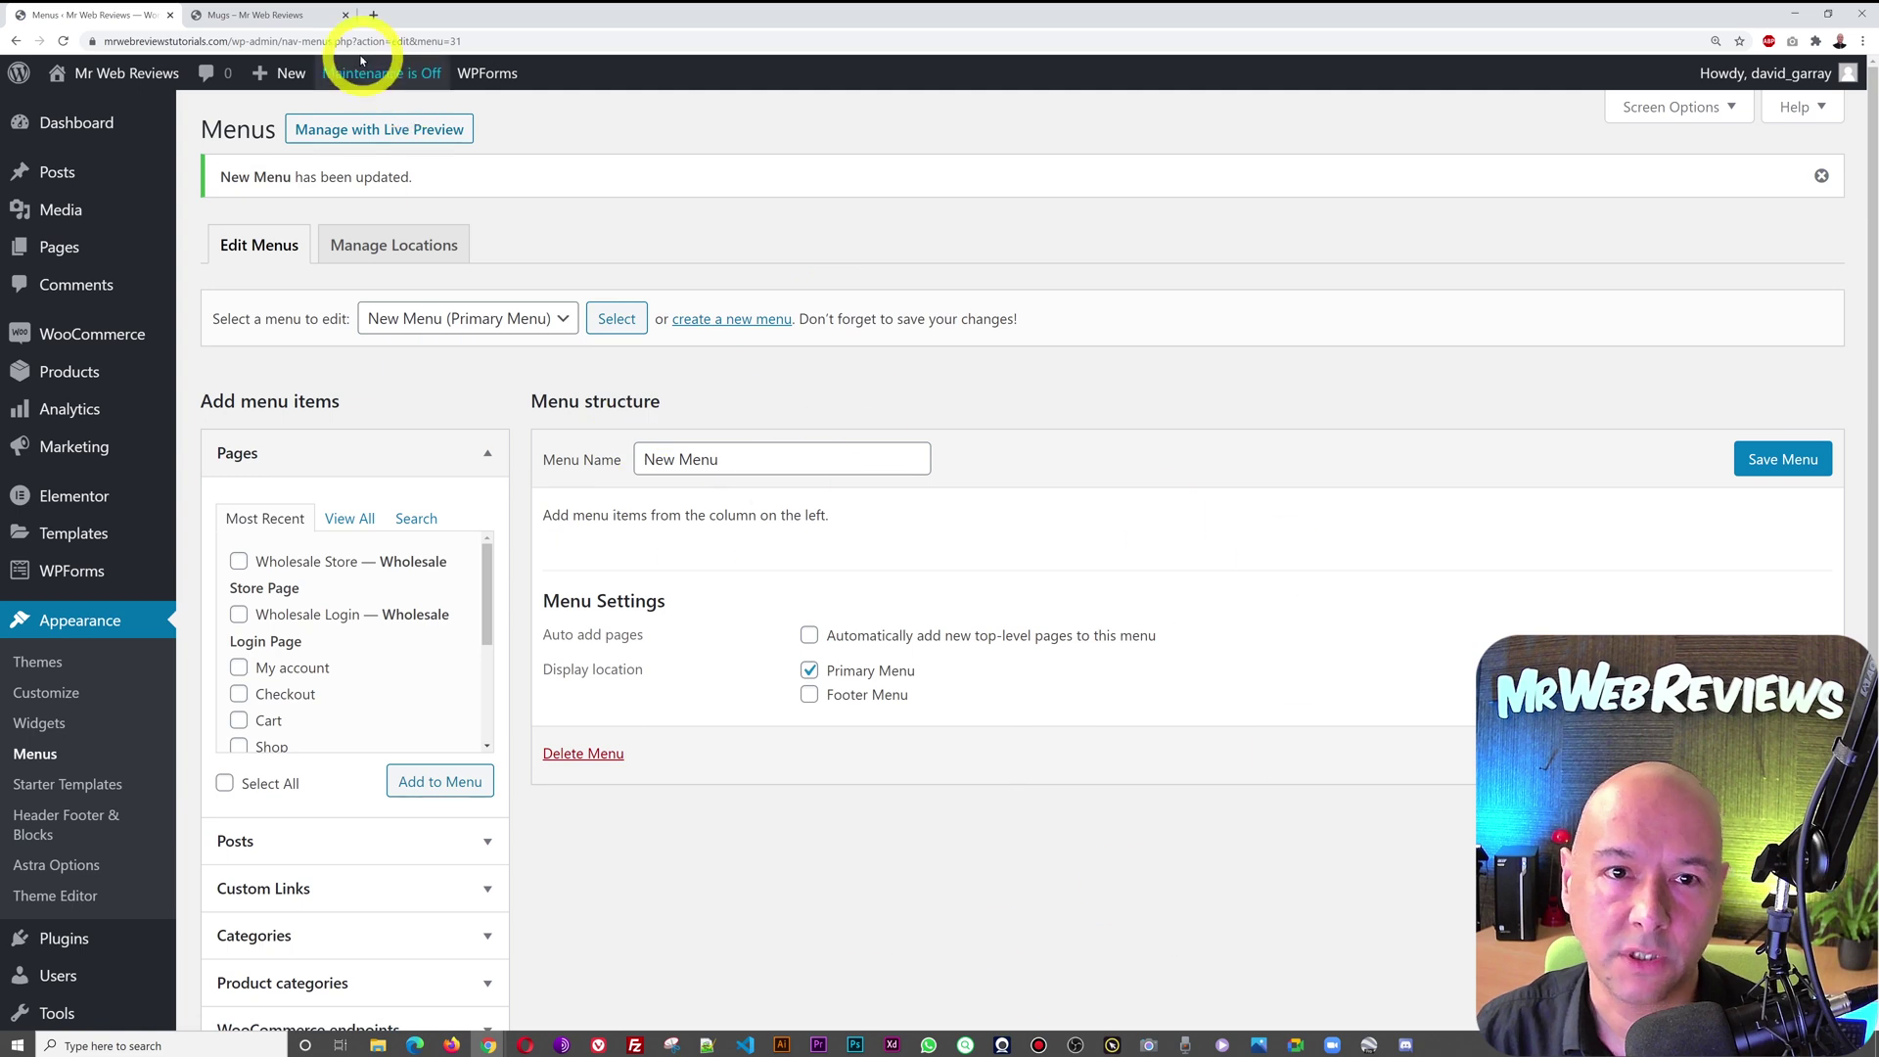
{"action": "left_click", "coordinate": [257, 15]}
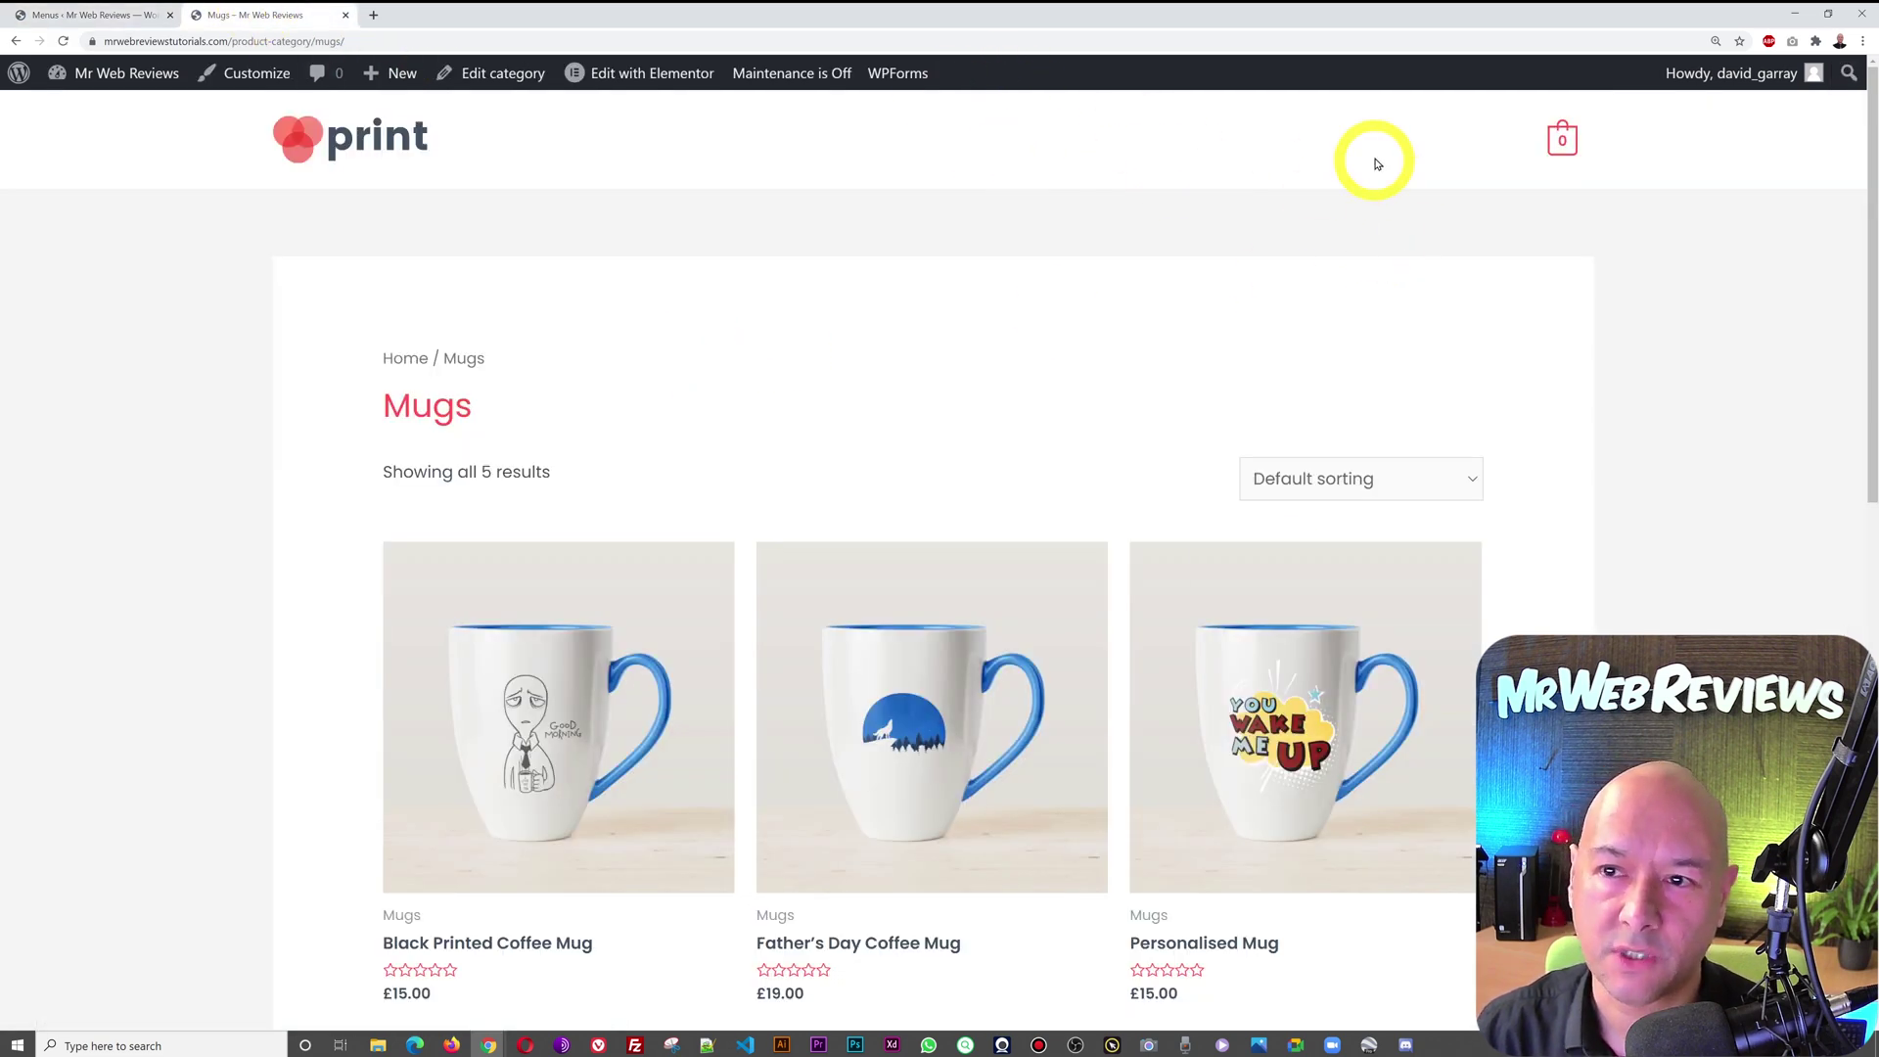
{"action": "left_click", "coordinate": [75, 13]}
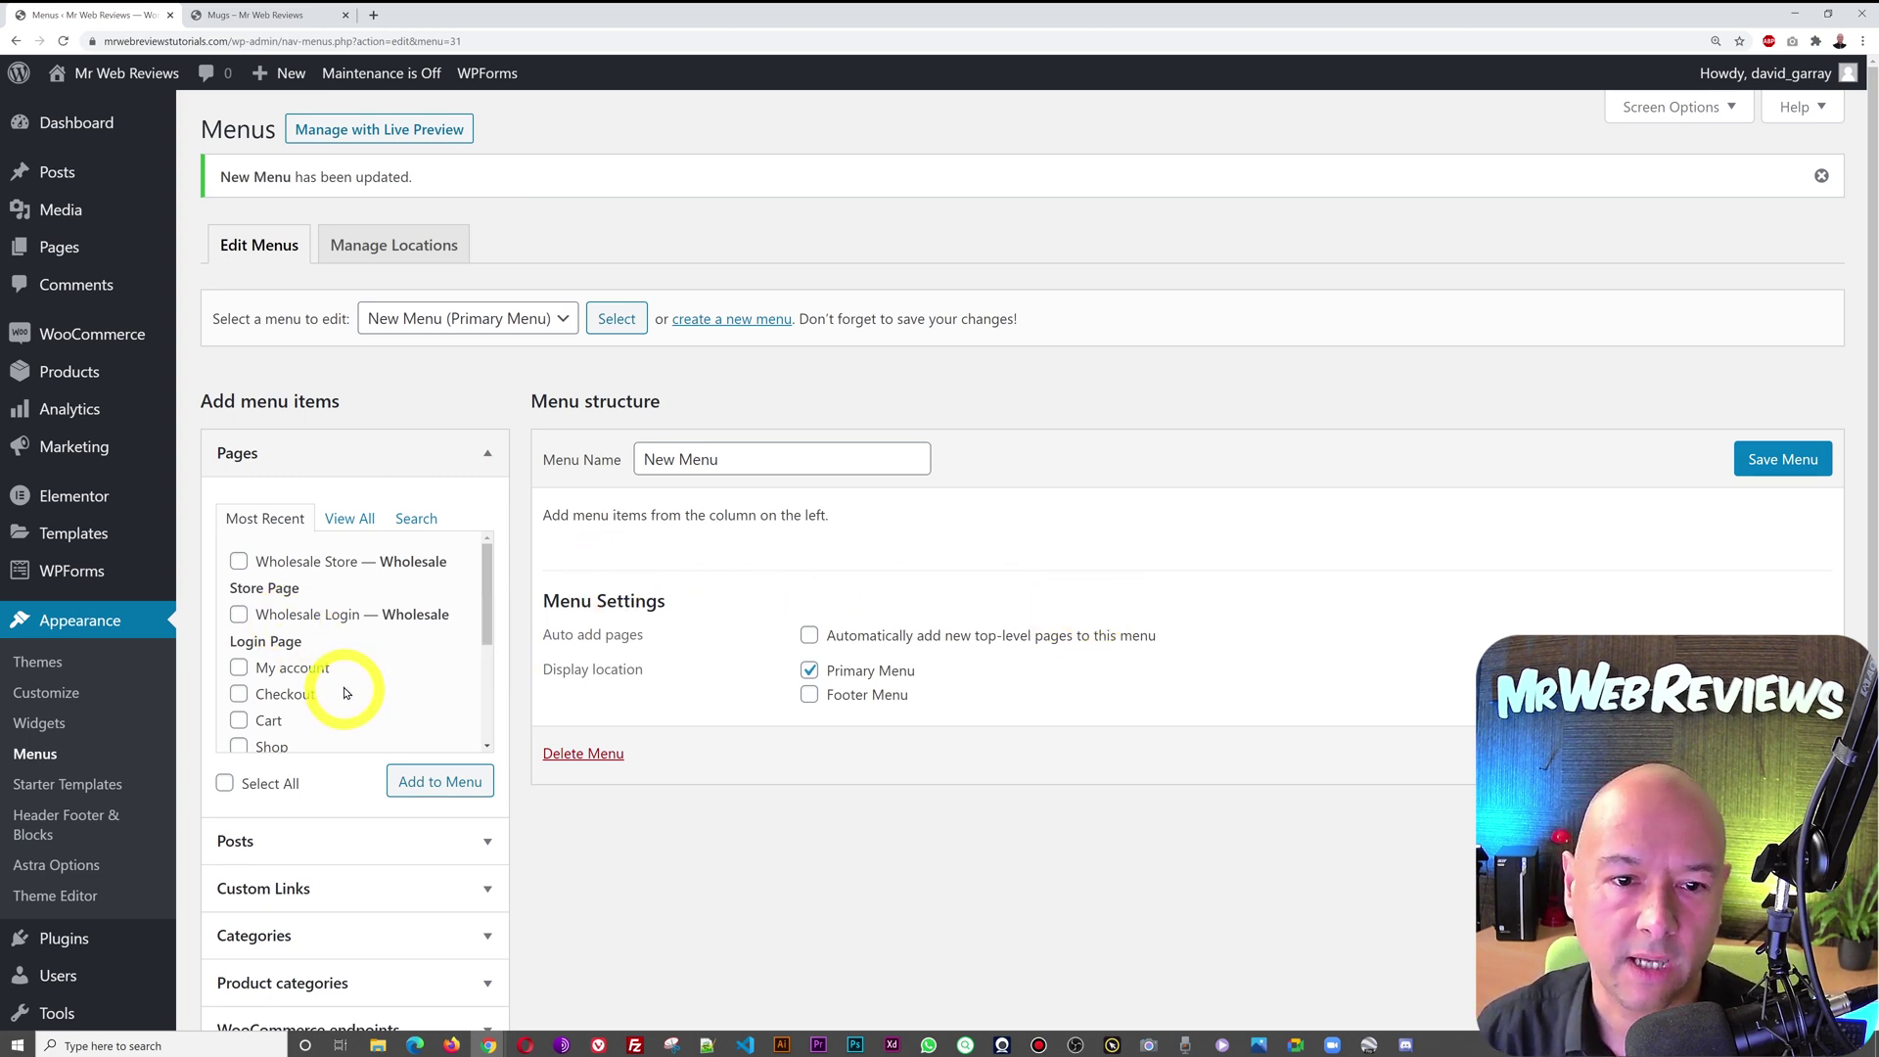
Add the Home, About and Contact pages to New Menu and save the menu
{"action": "left_click", "coordinate": [349, 518]}
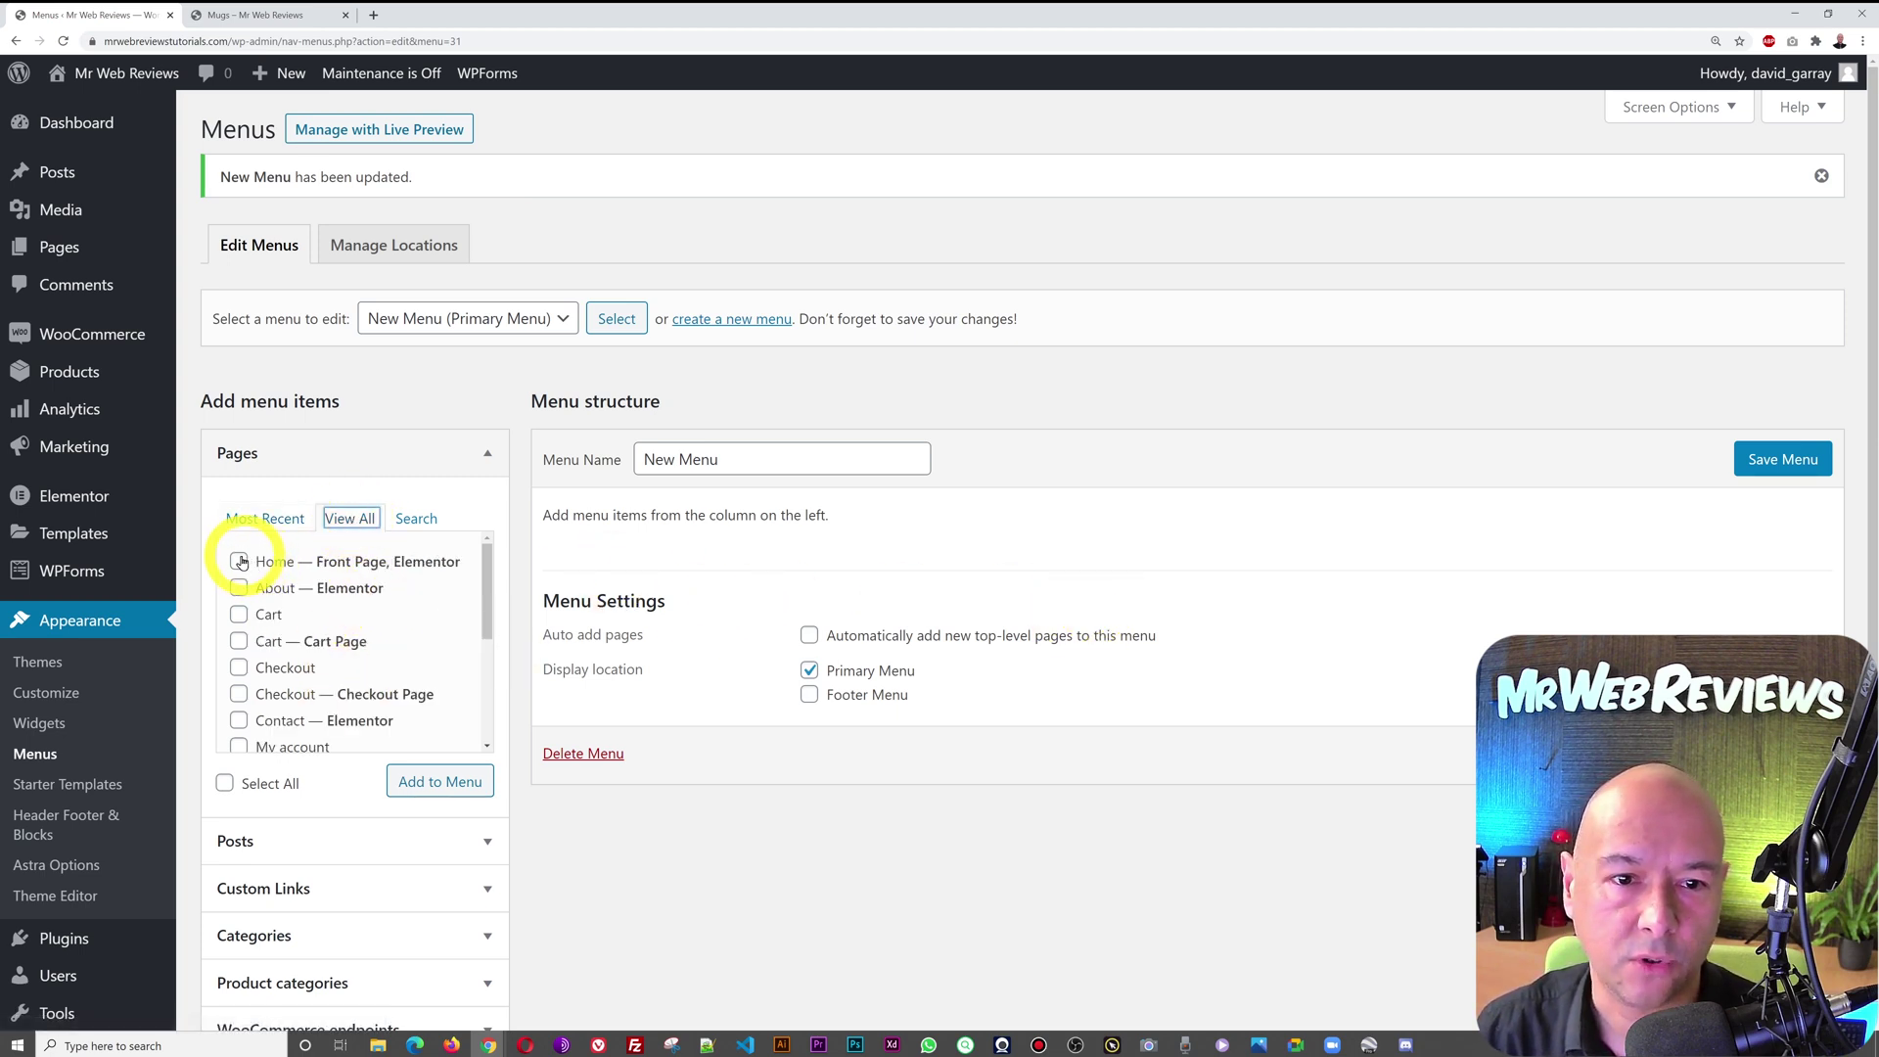
{"action": "left_click", "coordinate": [238, 588]}
{"action": "scroll", "coordinate": [362, 631], "scroll_direction": "down", "scroll_amount": 3}
{"action": "scroll", "coordinate": [372, 641], "scroll_direction": "down", "scroll_amount": 3}
{"action": "scroll", "coordinate": [392, 664], "scroll_direction": "up", "scroll_amount": 5}
{"action": "scroll", "coordinate": [394, 665], "scroll_direction": "up", "scroll_amount": 2}
{"action": "scroll", "coordinate": [362, 675], "scroll_direction": "down", "scroll_amount": 2}
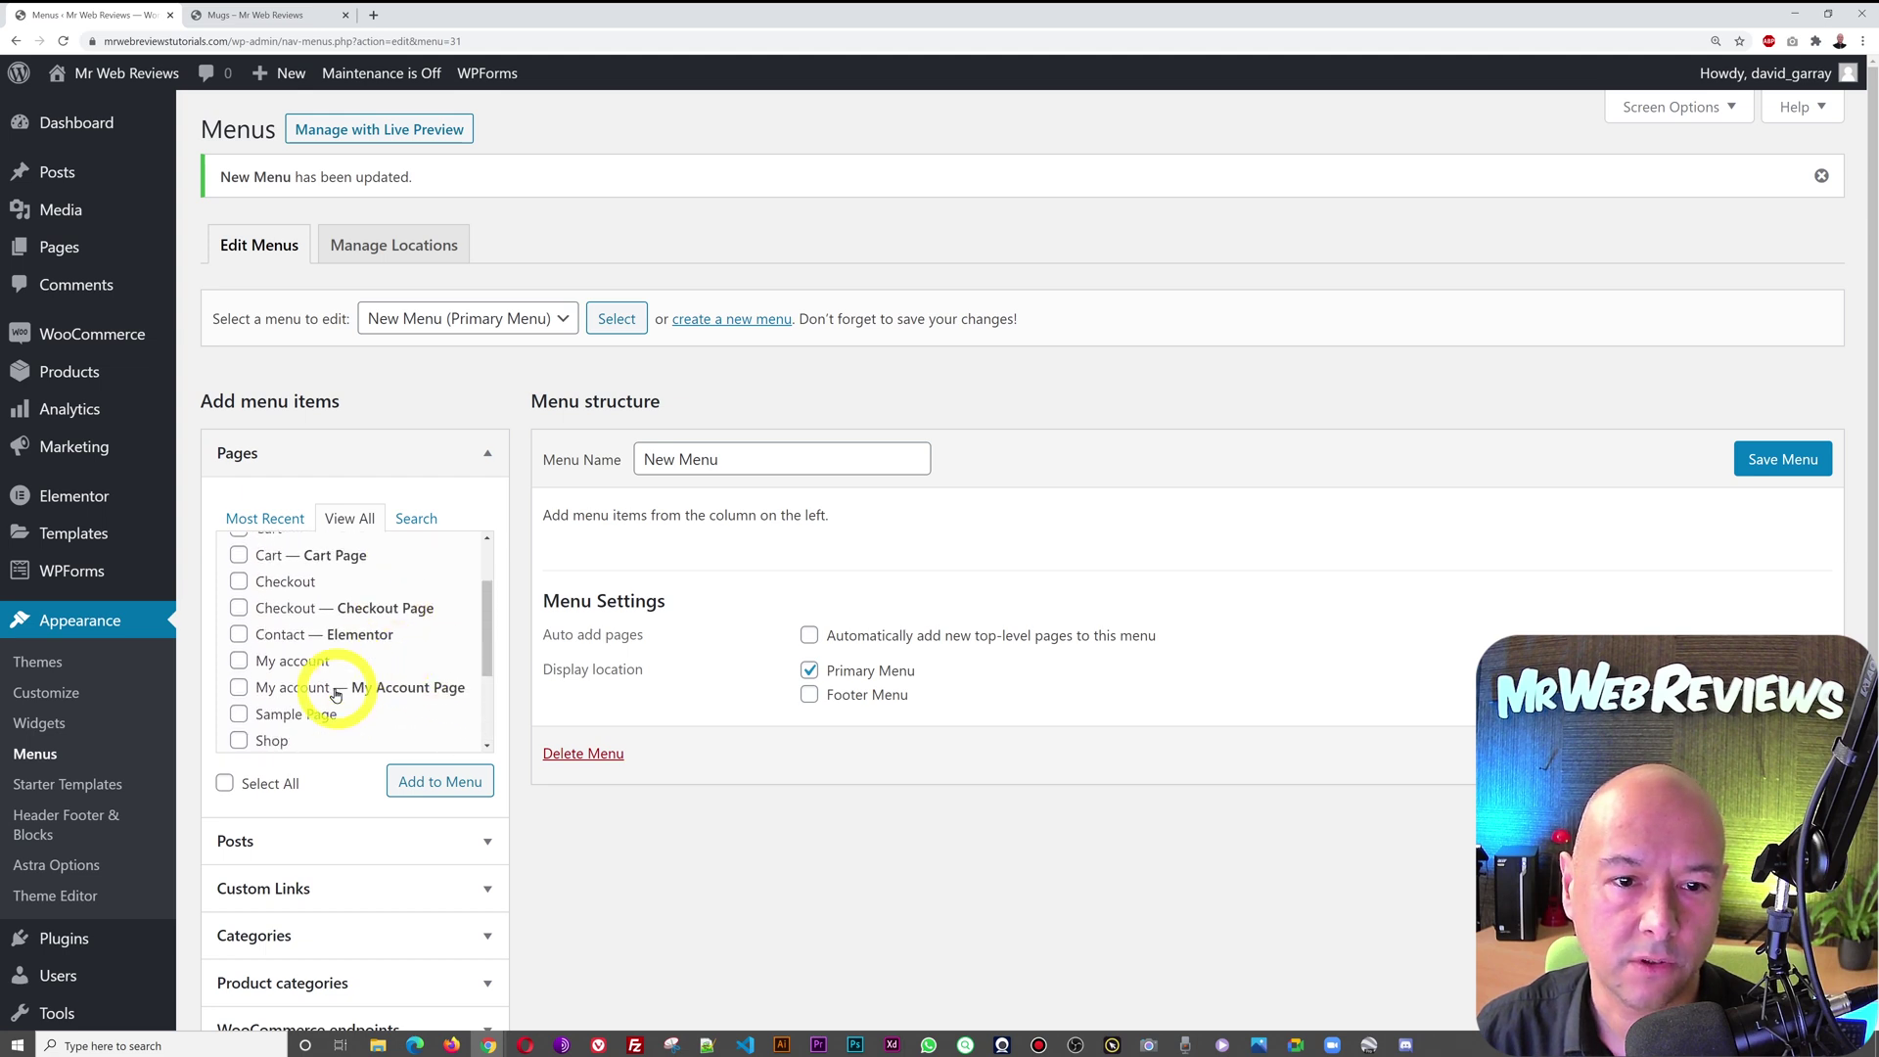
{"action": "left_click", "coordinate": [239, 635]}
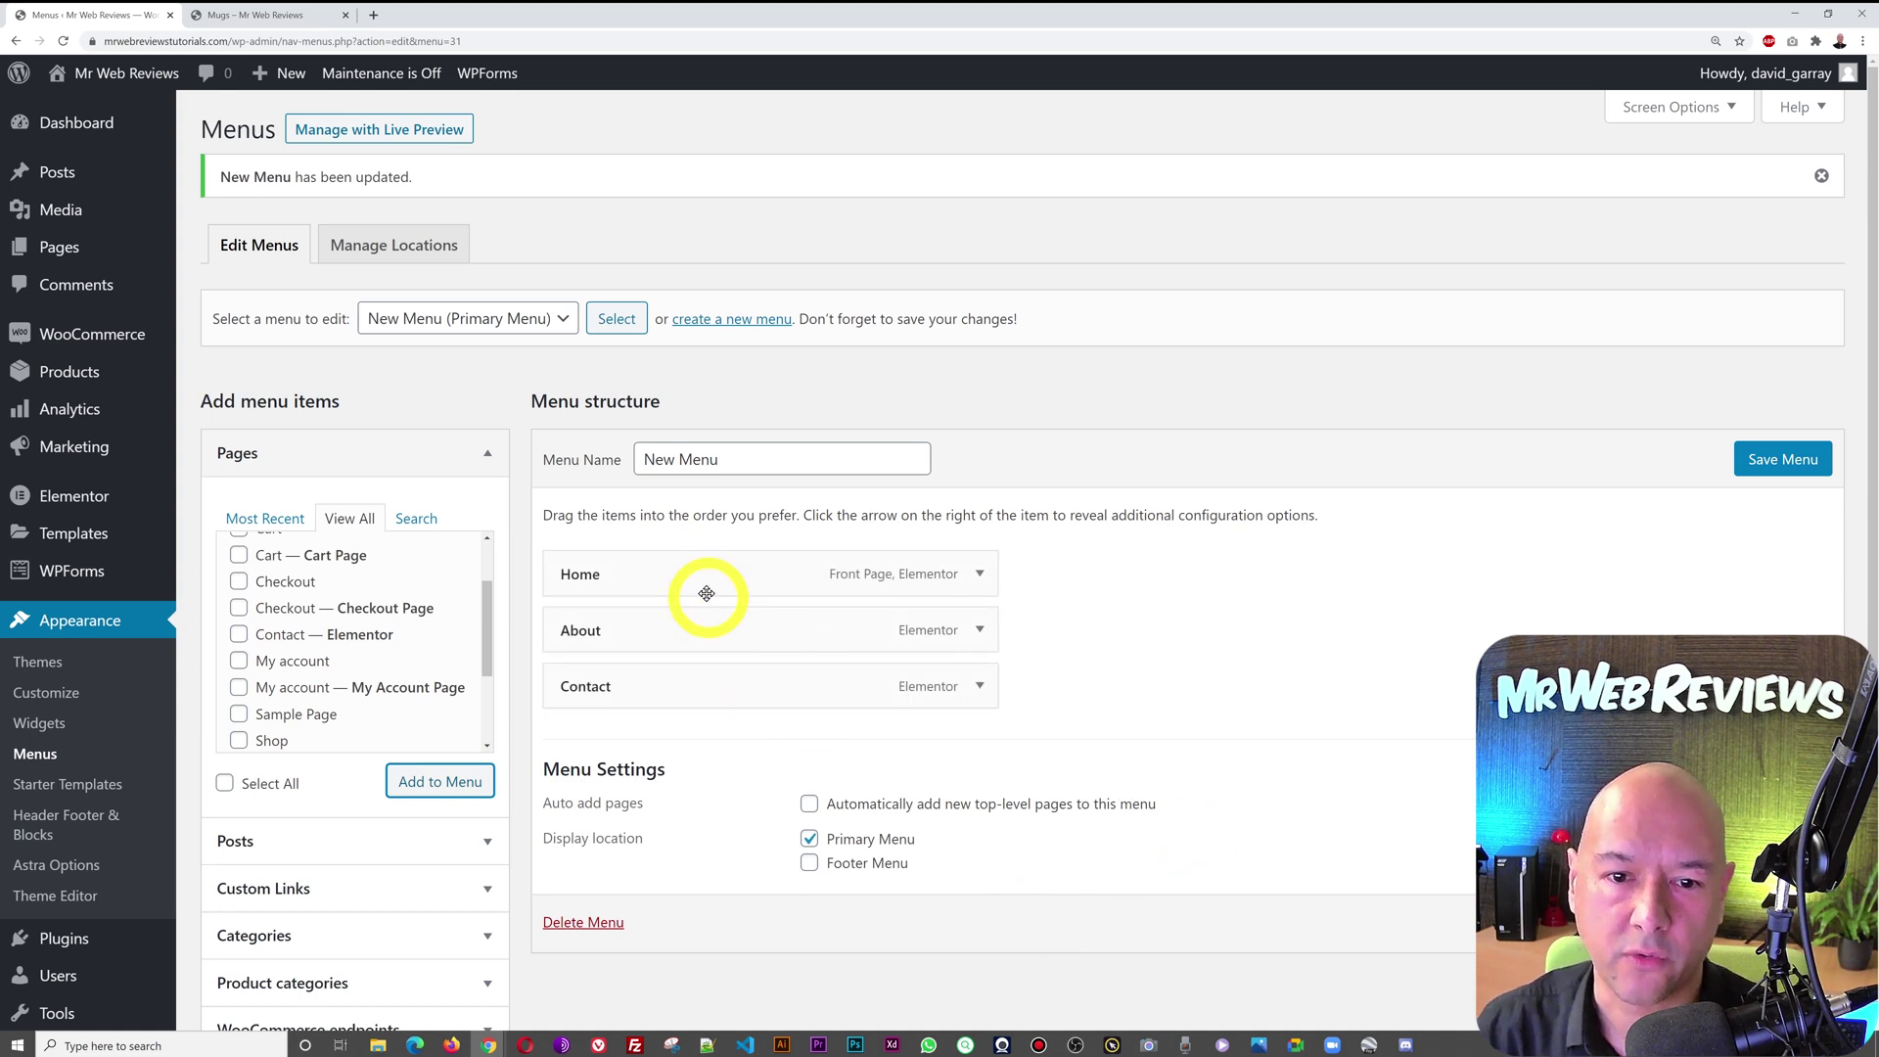
{"action": "left_click", "coordinate": [1791, 456]}
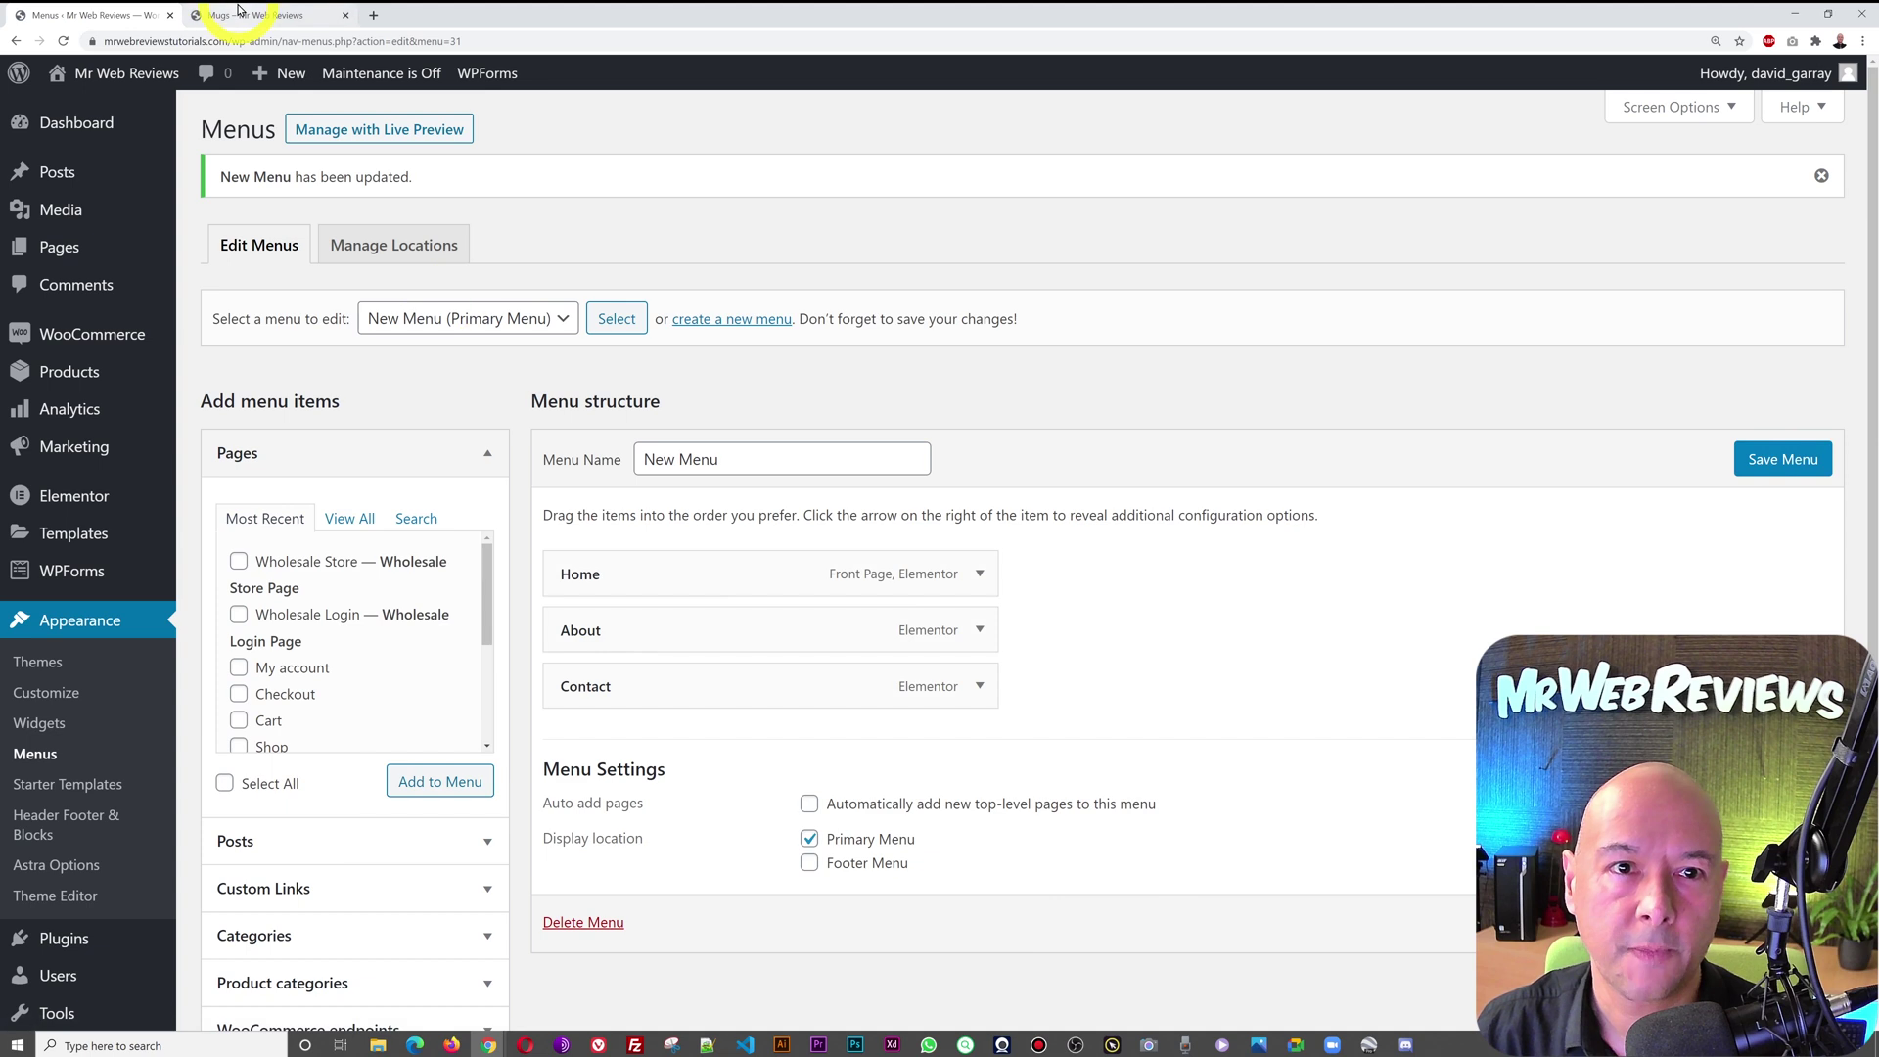
Load the live homepage to check its header navigation, and return to the menu editor
{"action": "left_click", "coordinate": [238, 12]}
{"action": "left_click", "coordinate": [323, 137]}
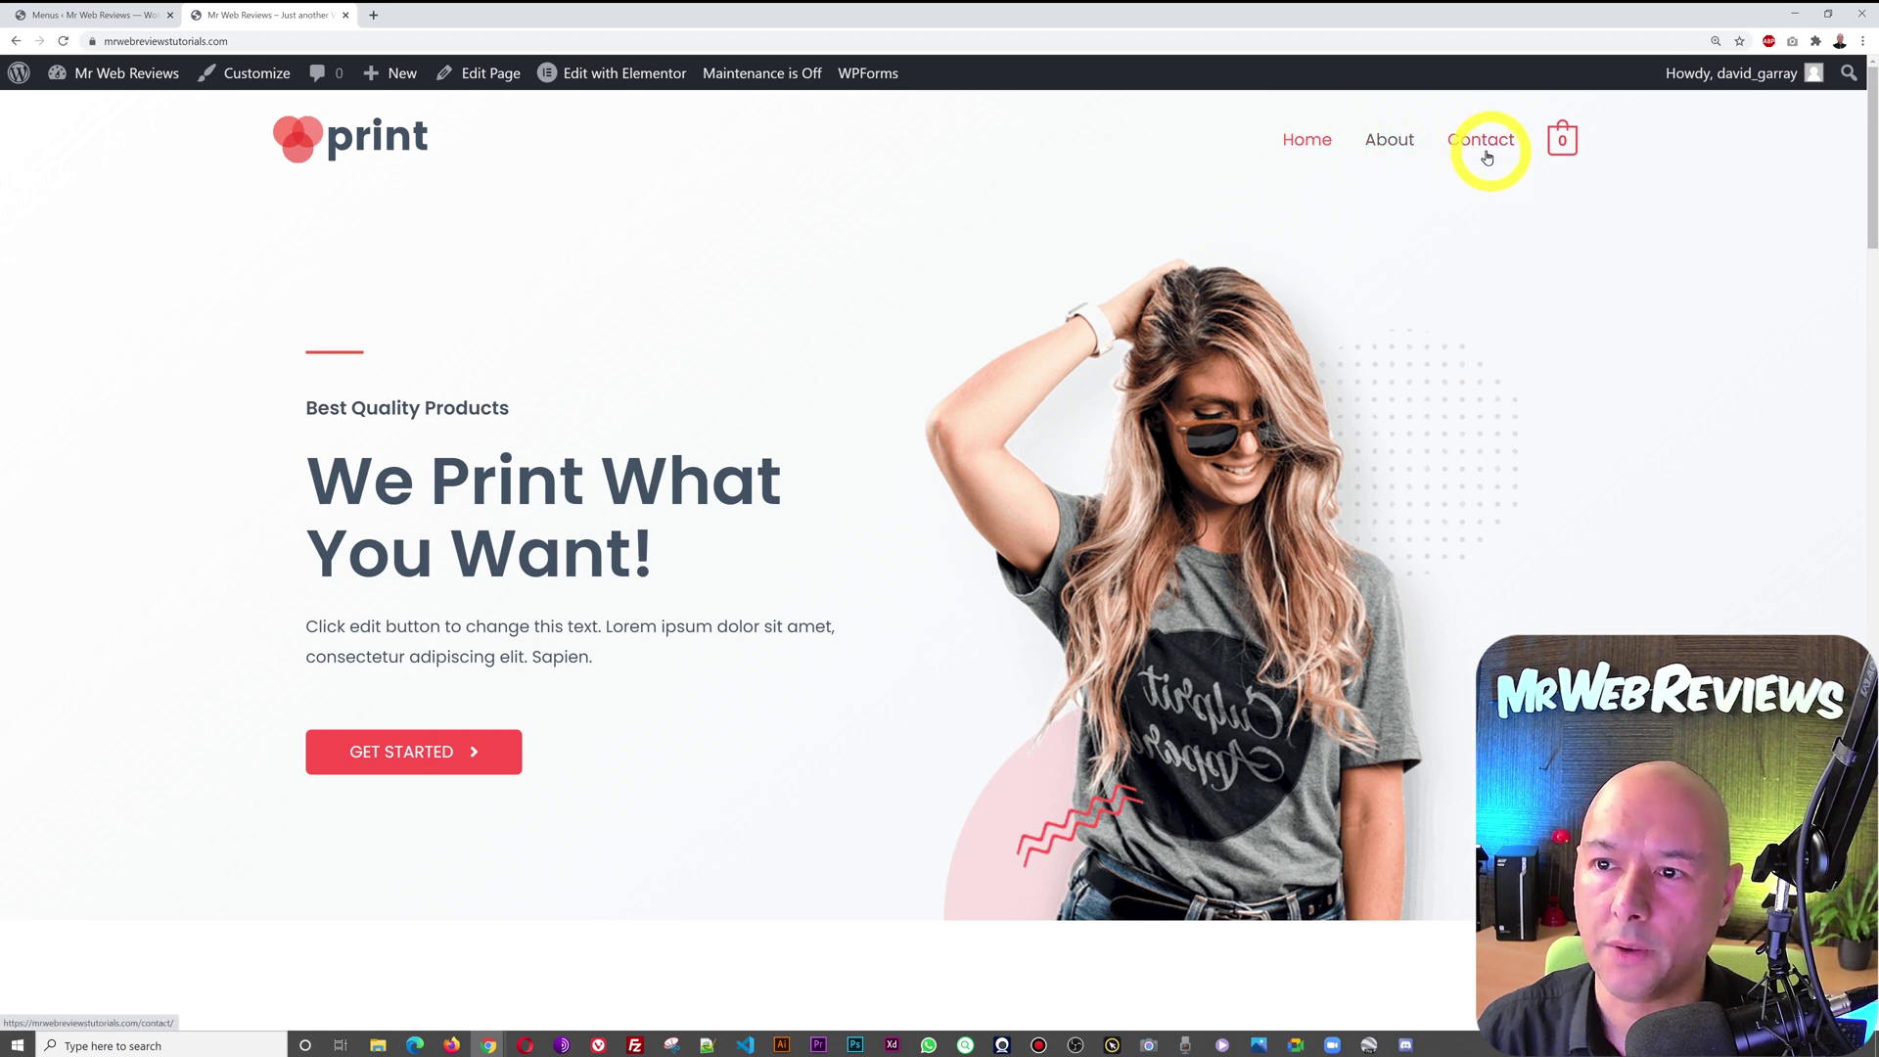
{"action": "left_click", "coordinate": [52, 12]}
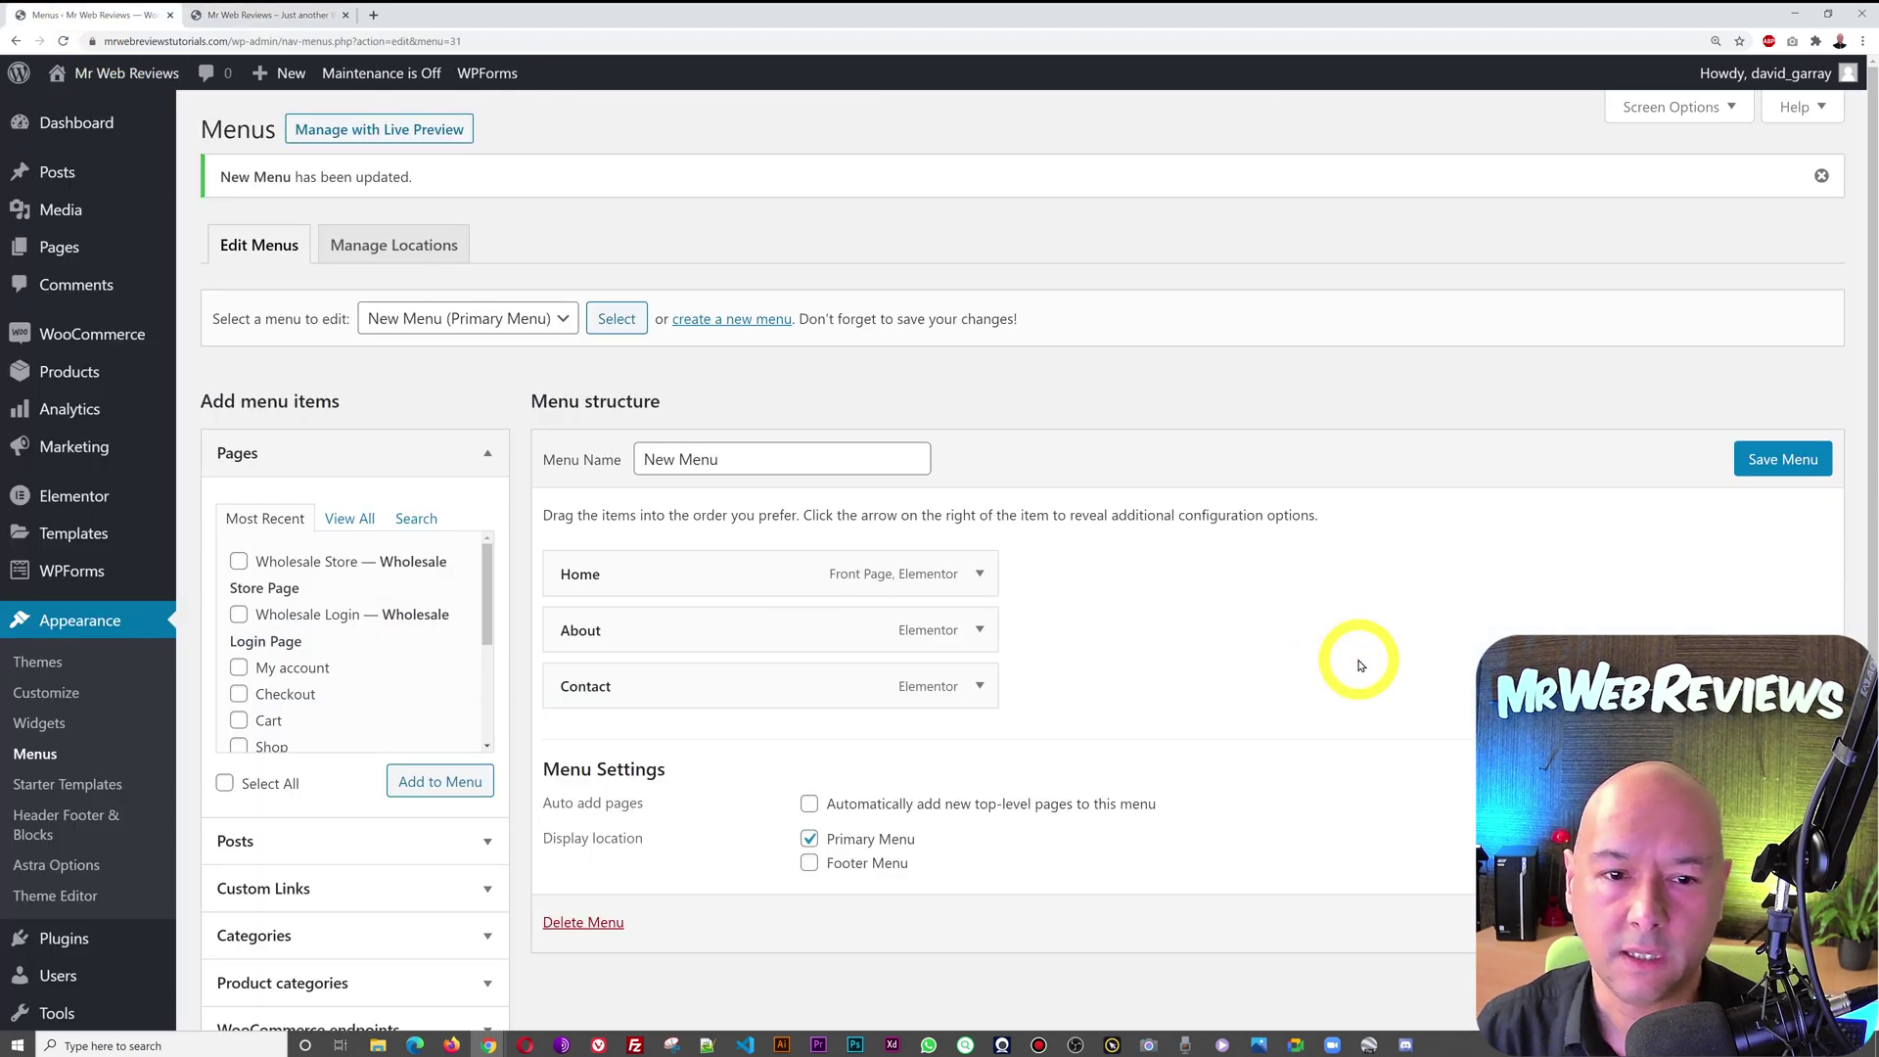
Add all product categories, Tshirts and Mugs, to New Menu, save it, and view the live homepage
{"action": "scroll", "coordinate": [1359, 665], "scroll_direction": "down", "scroll_amount": 2}
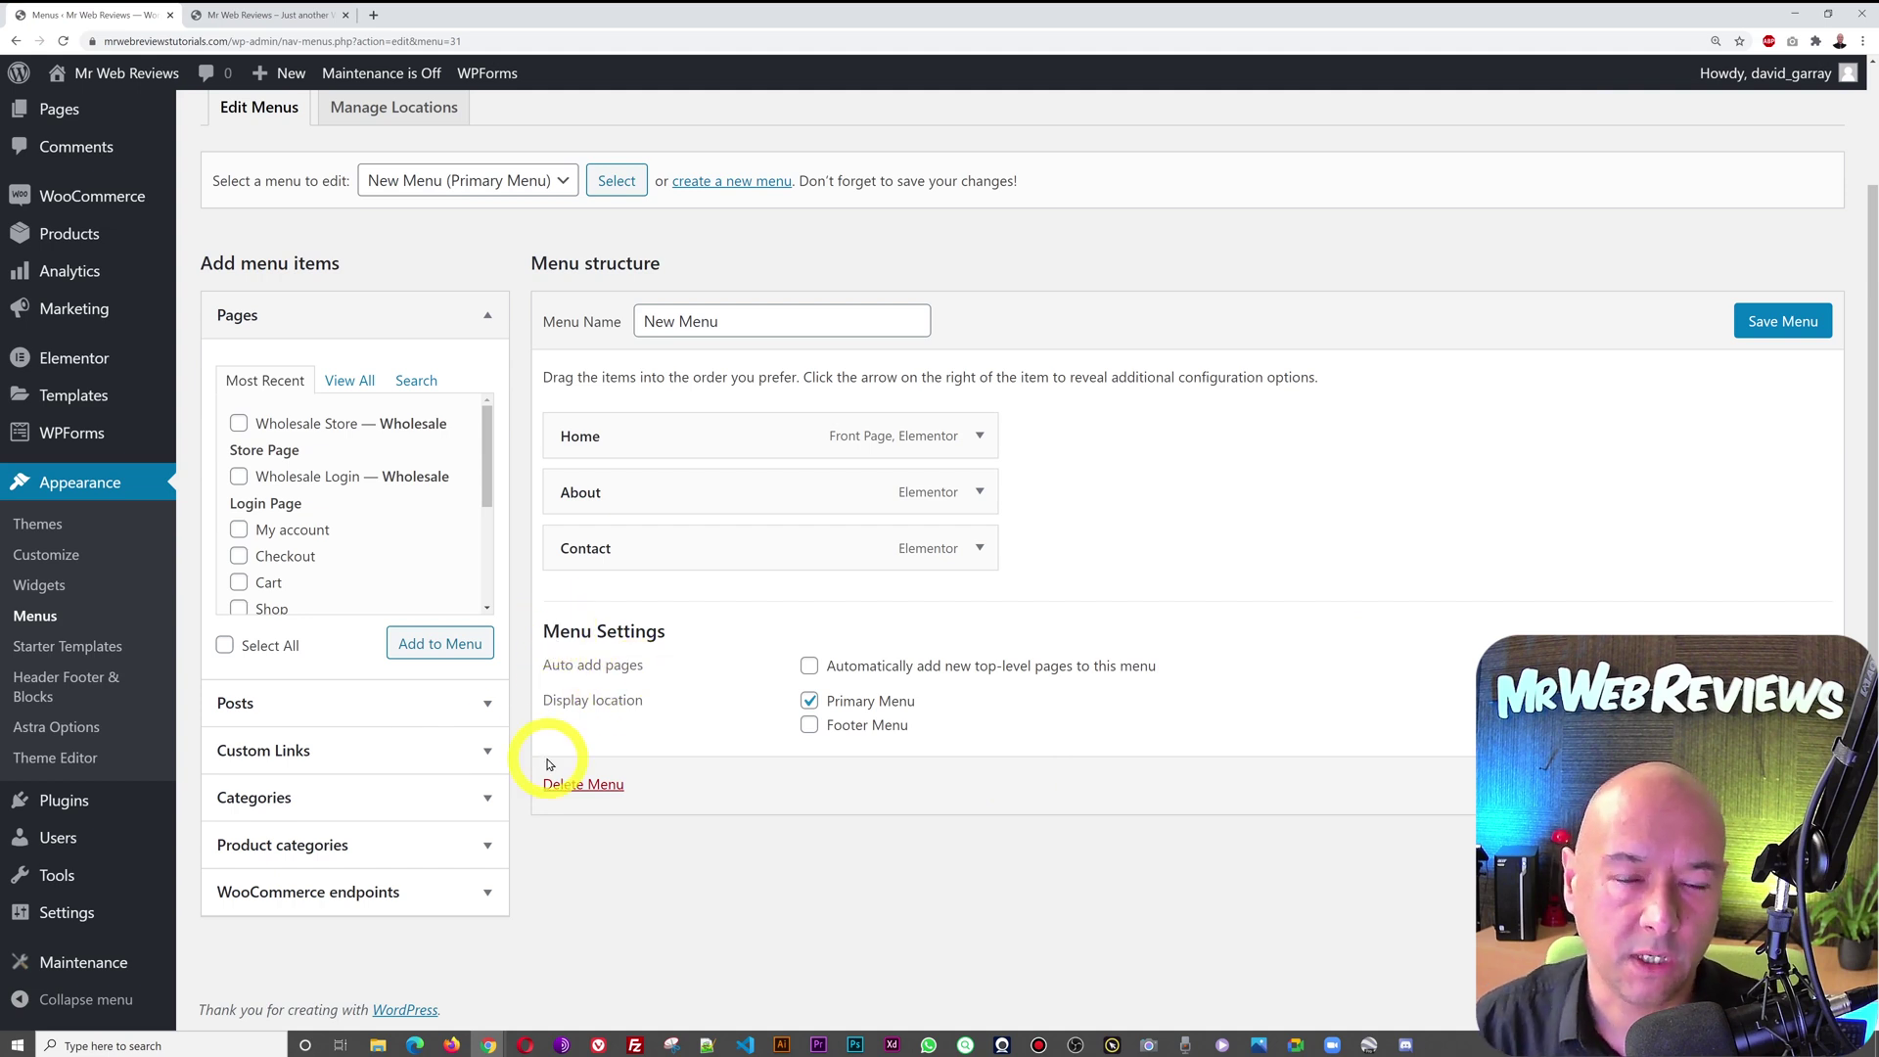
{"action": "left_click", "coordinate": [487, 848]}
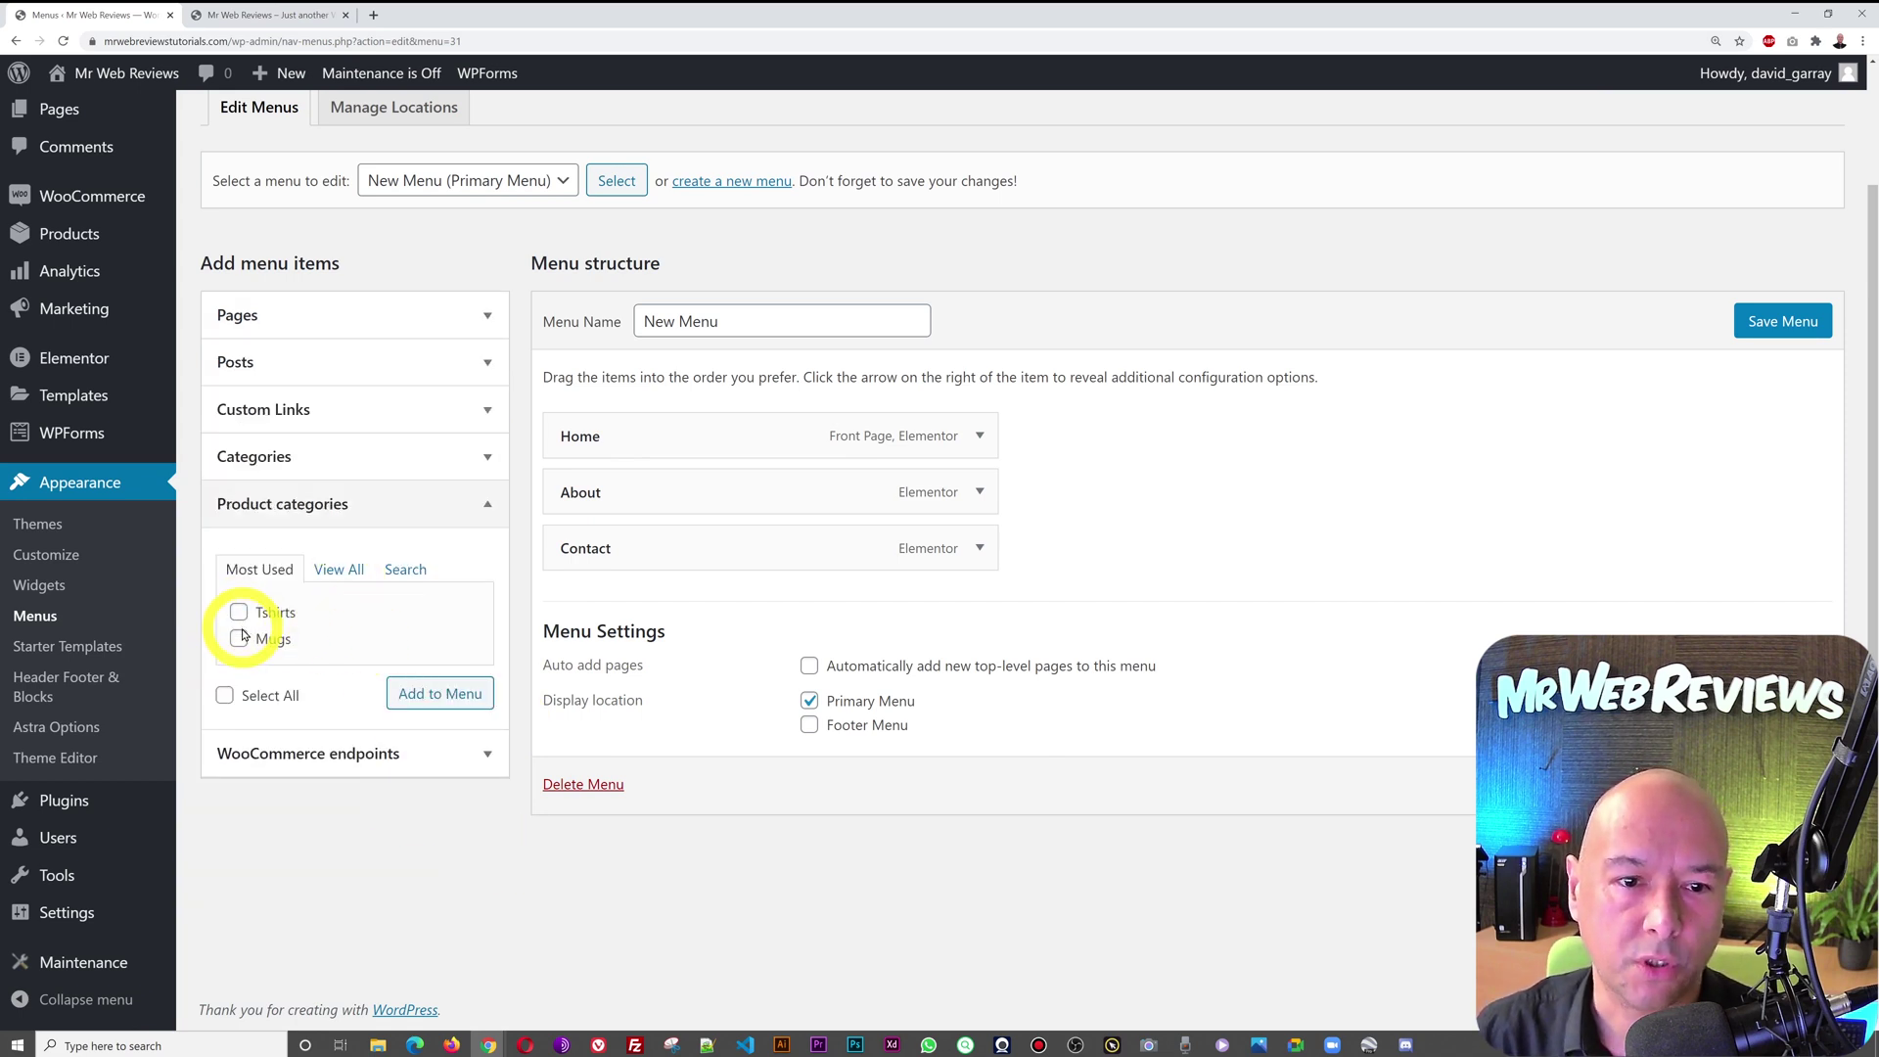
{"action": "left_click", "coordinate": [225, 694]}
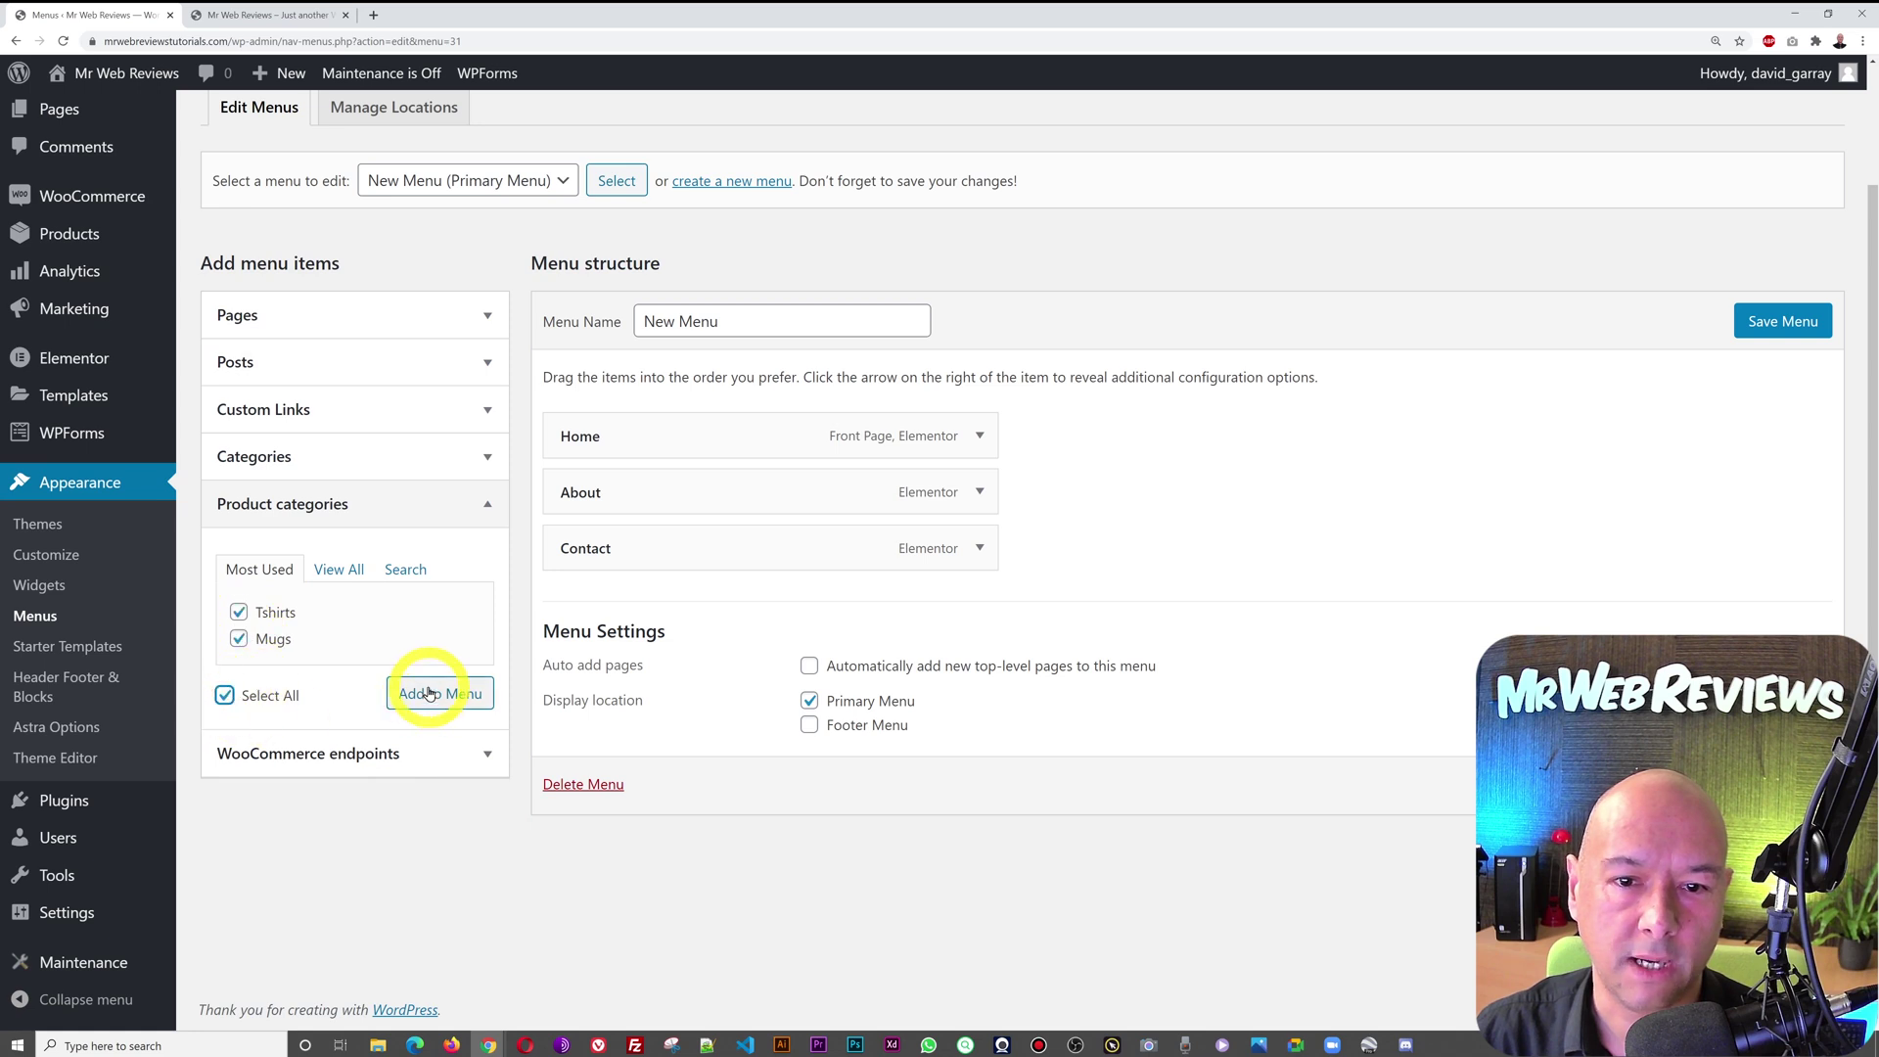
{"action": "left_click", "coordinate": [1795, 321]}
{"action": "left_click", "coordinate": [210, 15]}
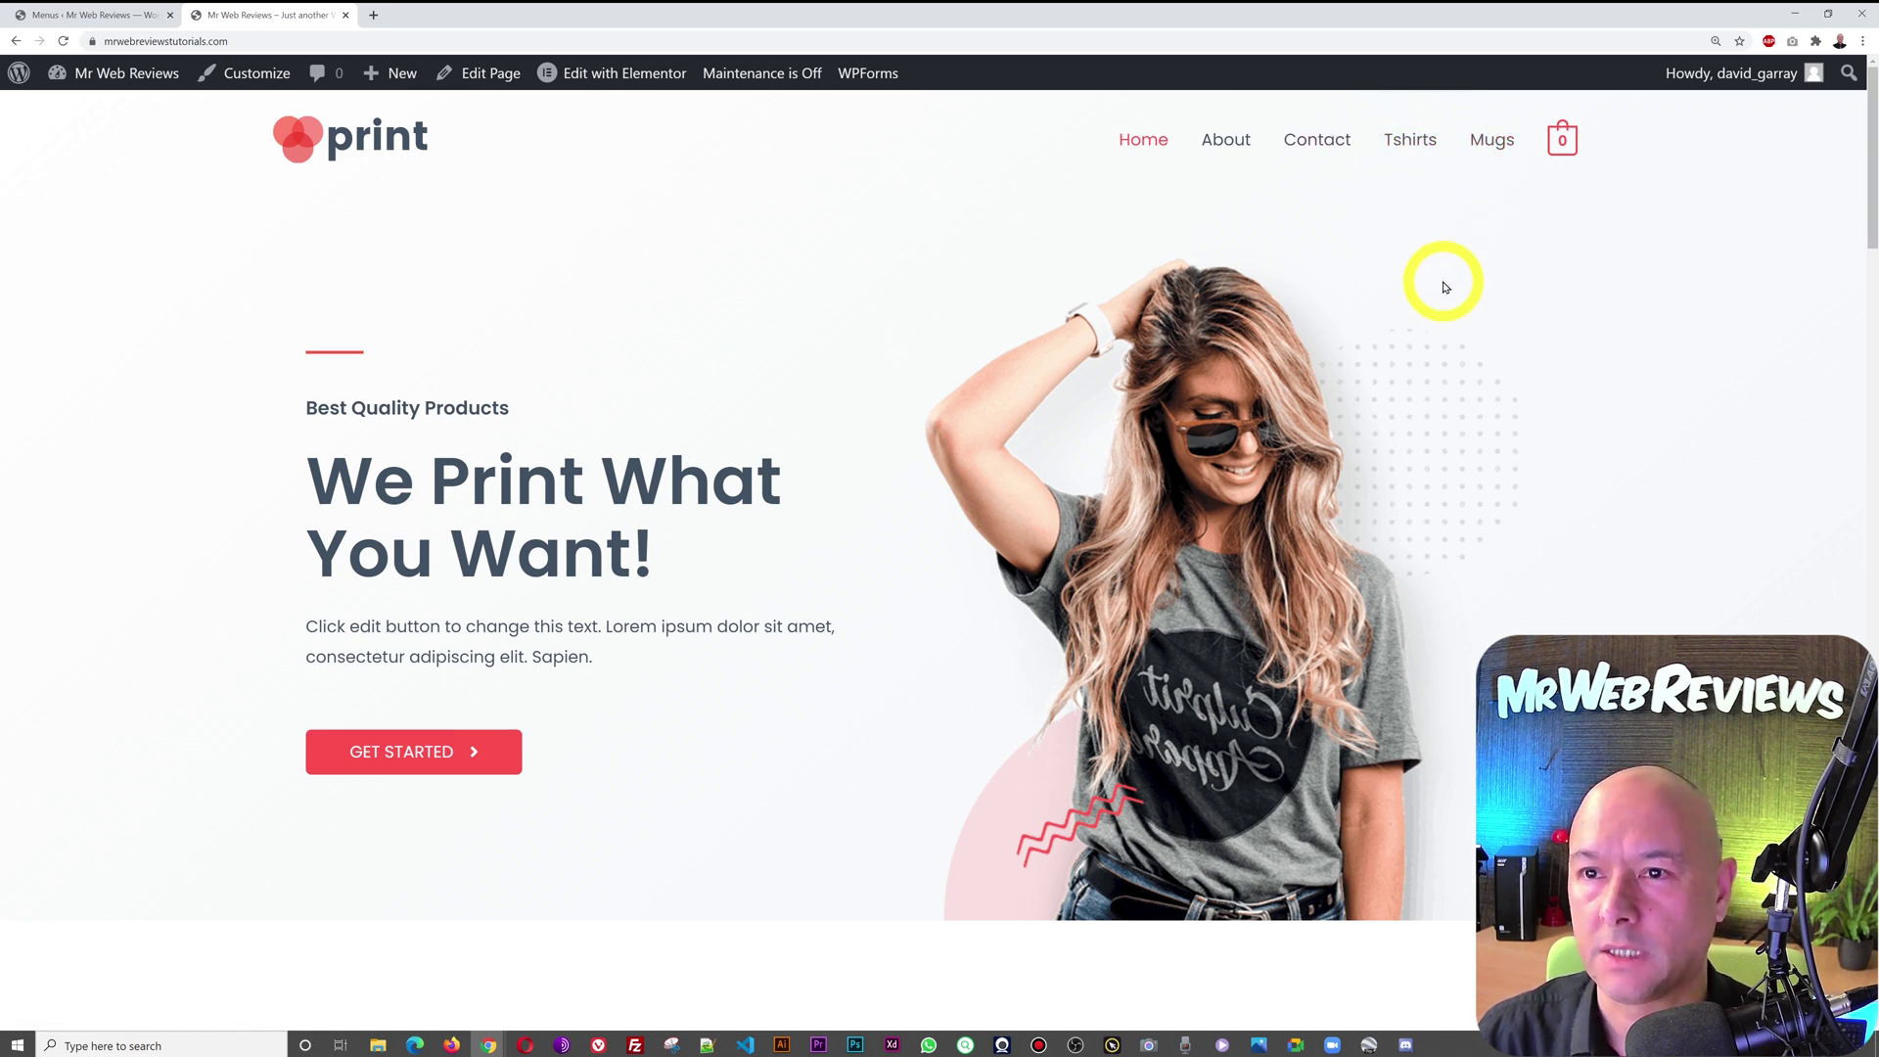
Return to the menu editor and add the Shop page to New Menu
{"action": "left_click", "coordinate": [138, 16]}
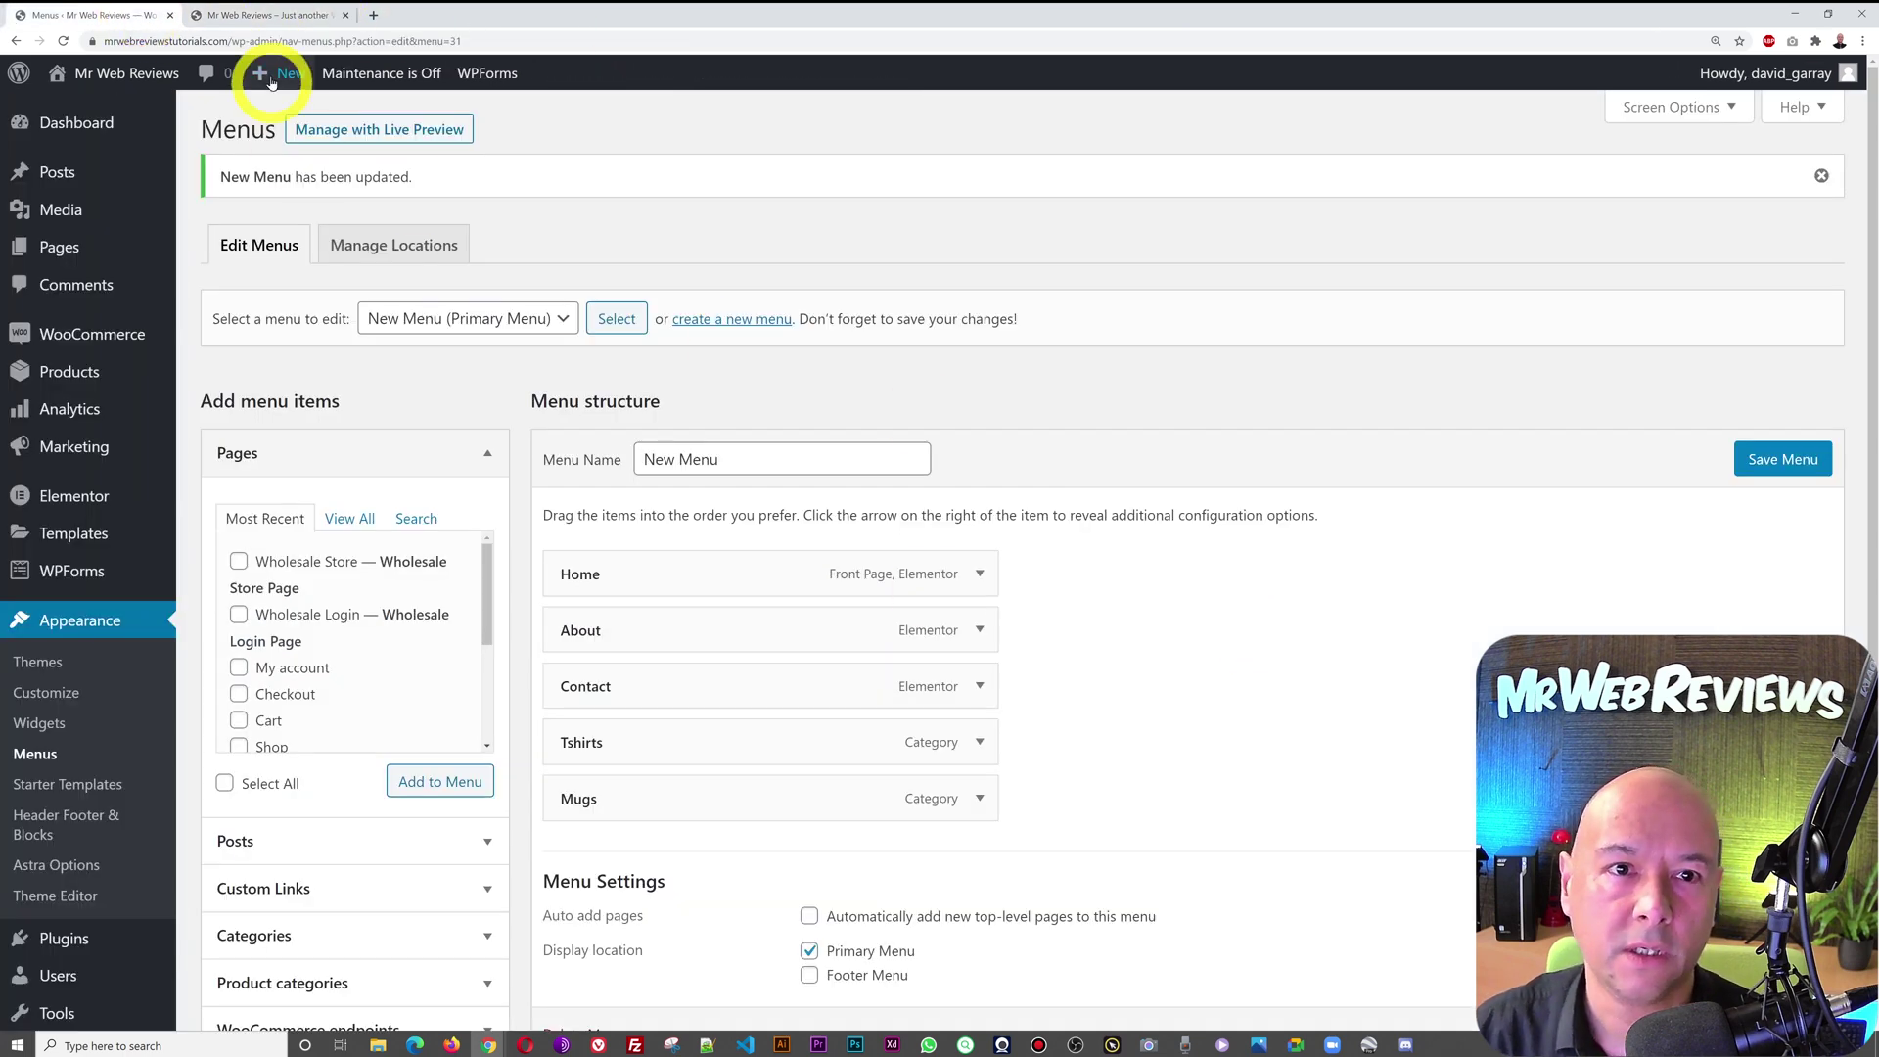
{"action": "scroll", "coordinate": [1113, 650], "scroll_direction": "down", "scroll_amount": 1}
{"action": "scroll", "coordinate": [1113, 651], "scroll_direction": "down", "scroll_amount": 1}
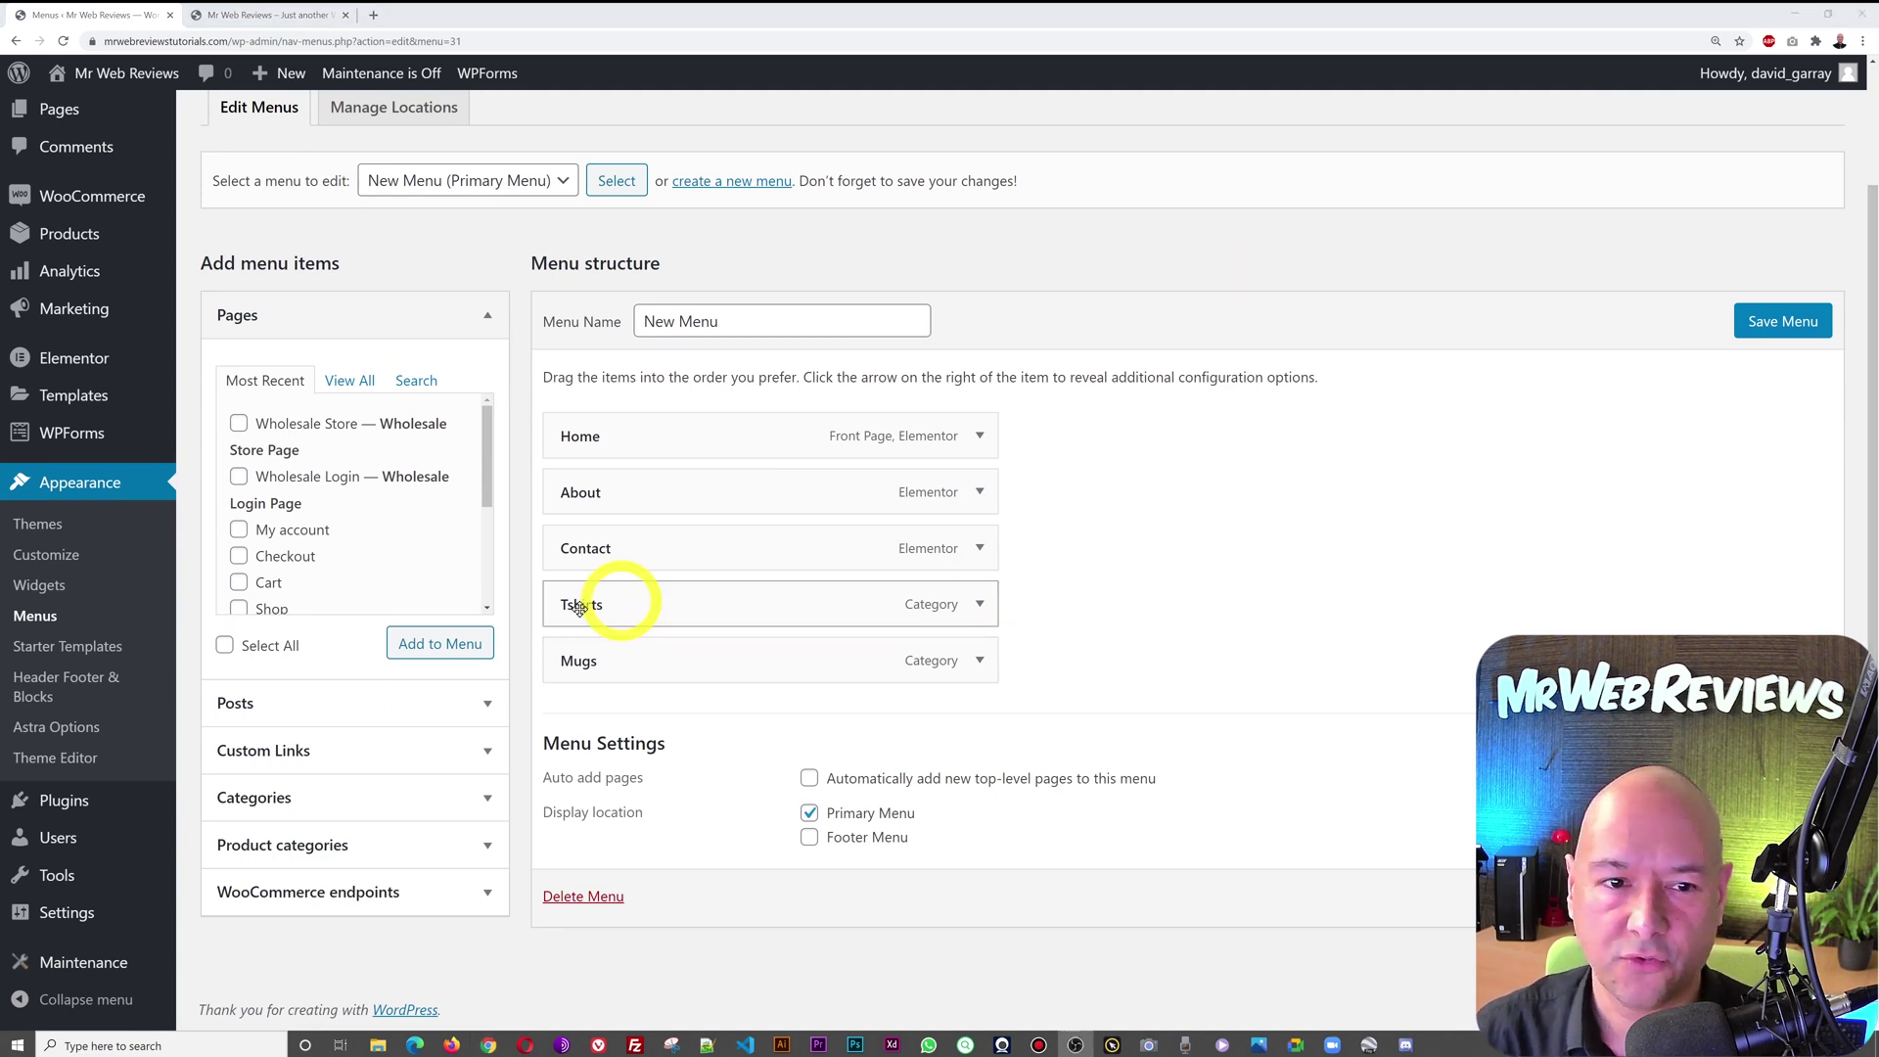
{"action": "scroll", "coordinate": [401, 548], "scroll_direction": "down", "scroll_amount": 3}
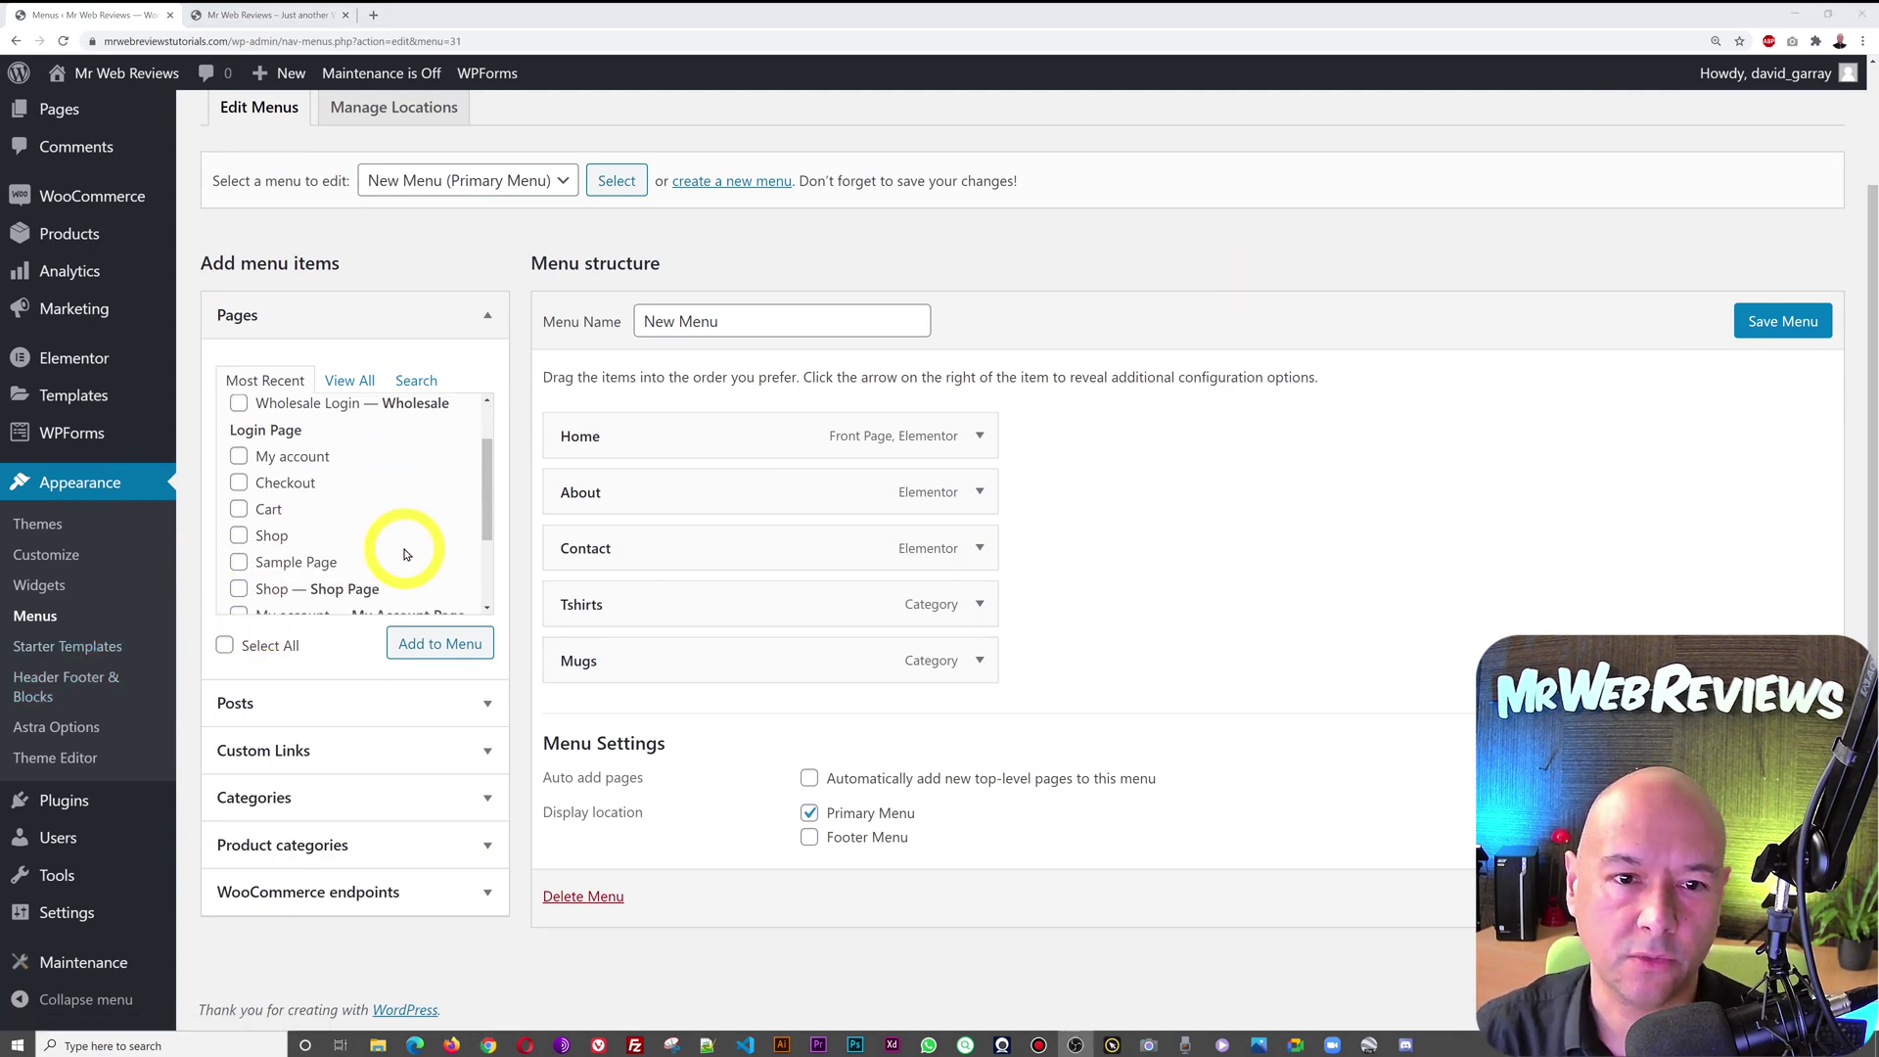
{"action": "left_click", "coordinate": [240, 463]}
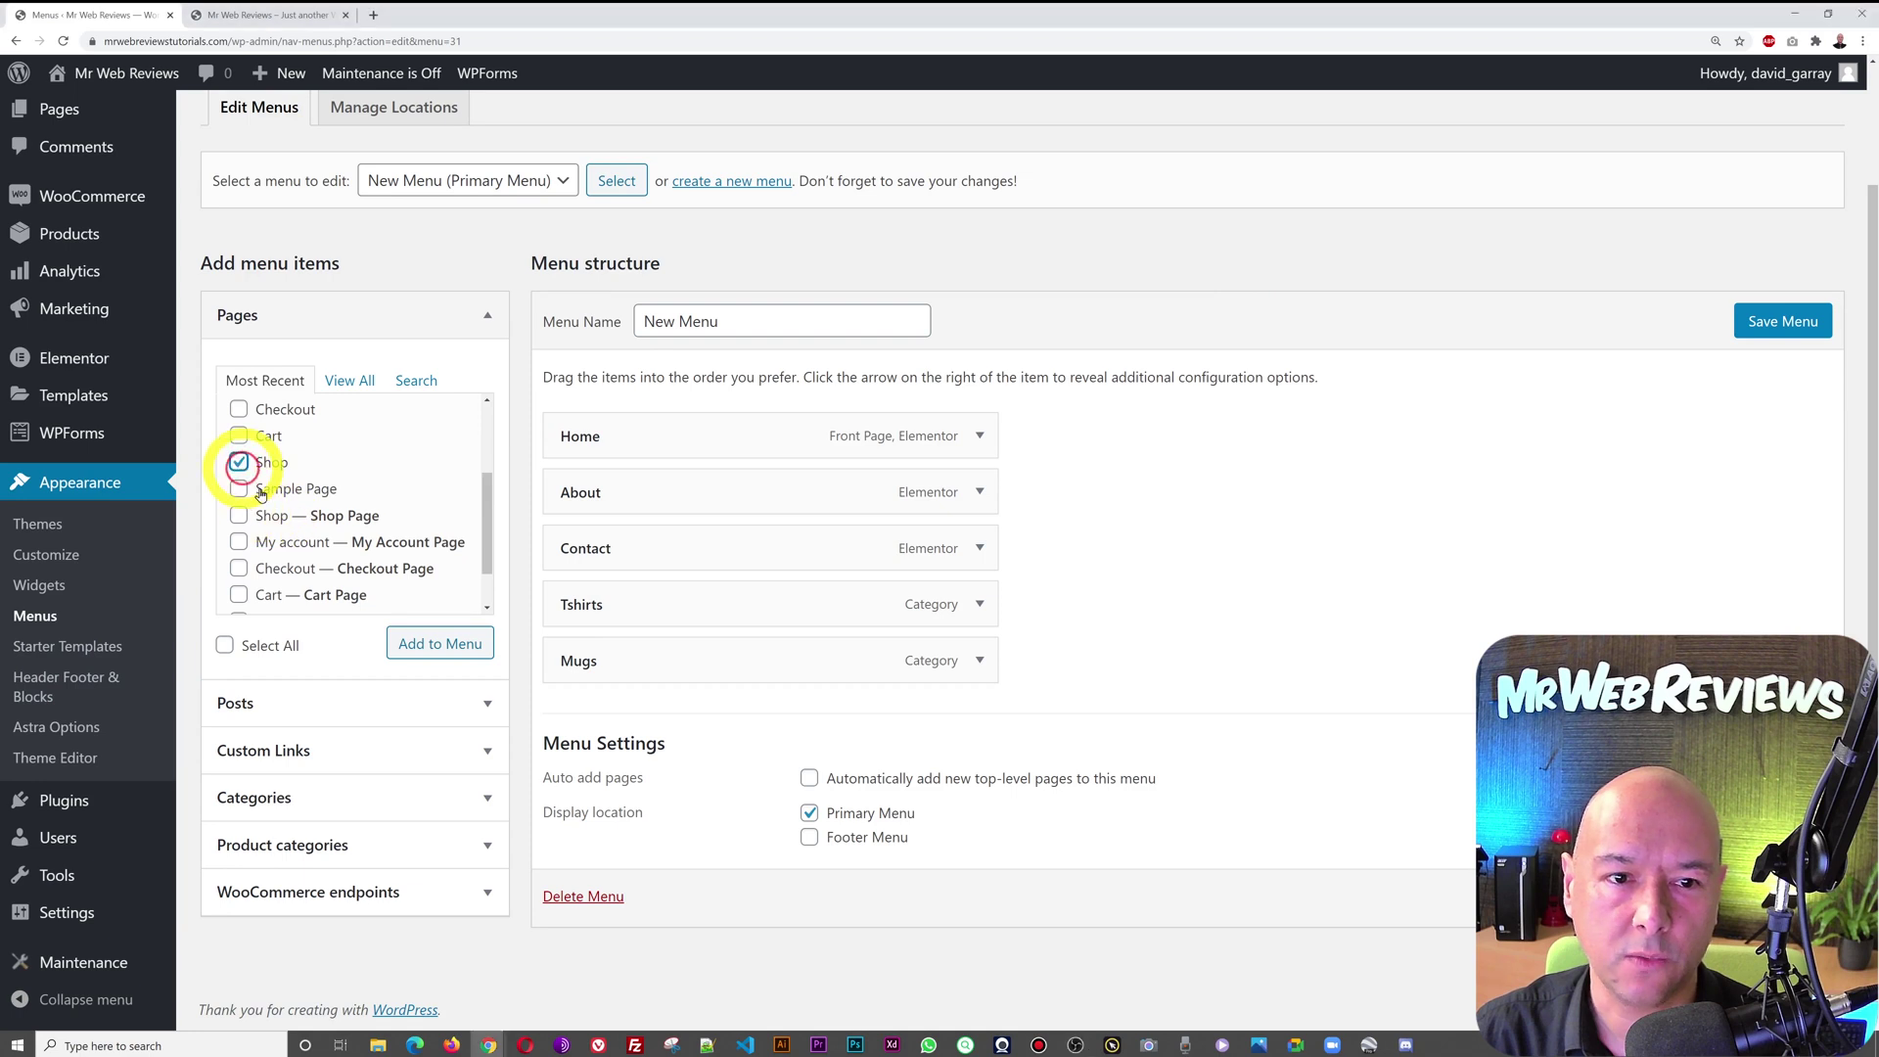
{"action": "left_click", "coordinate": [438, 642]}
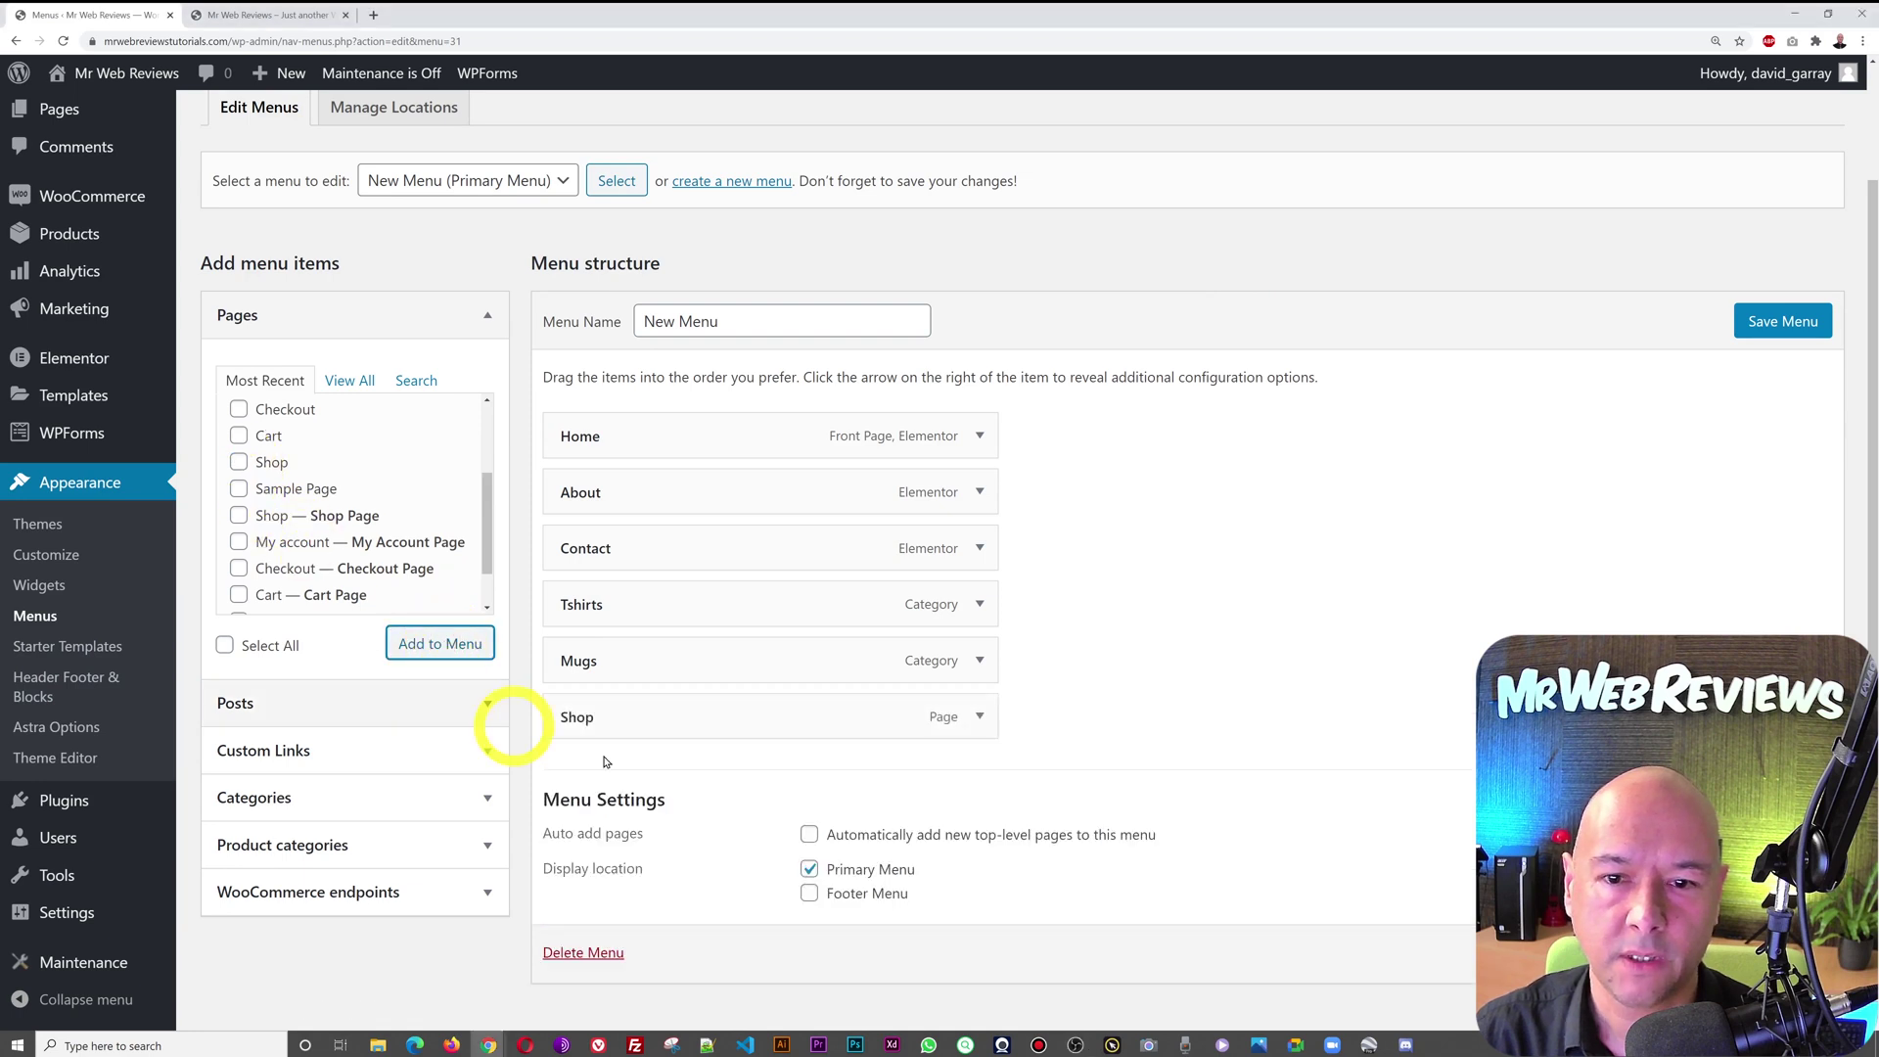
Change the Shop menu item's navigation label to All Products and save the menu
{"action": "left_click", "coordinate": [979, 717]}
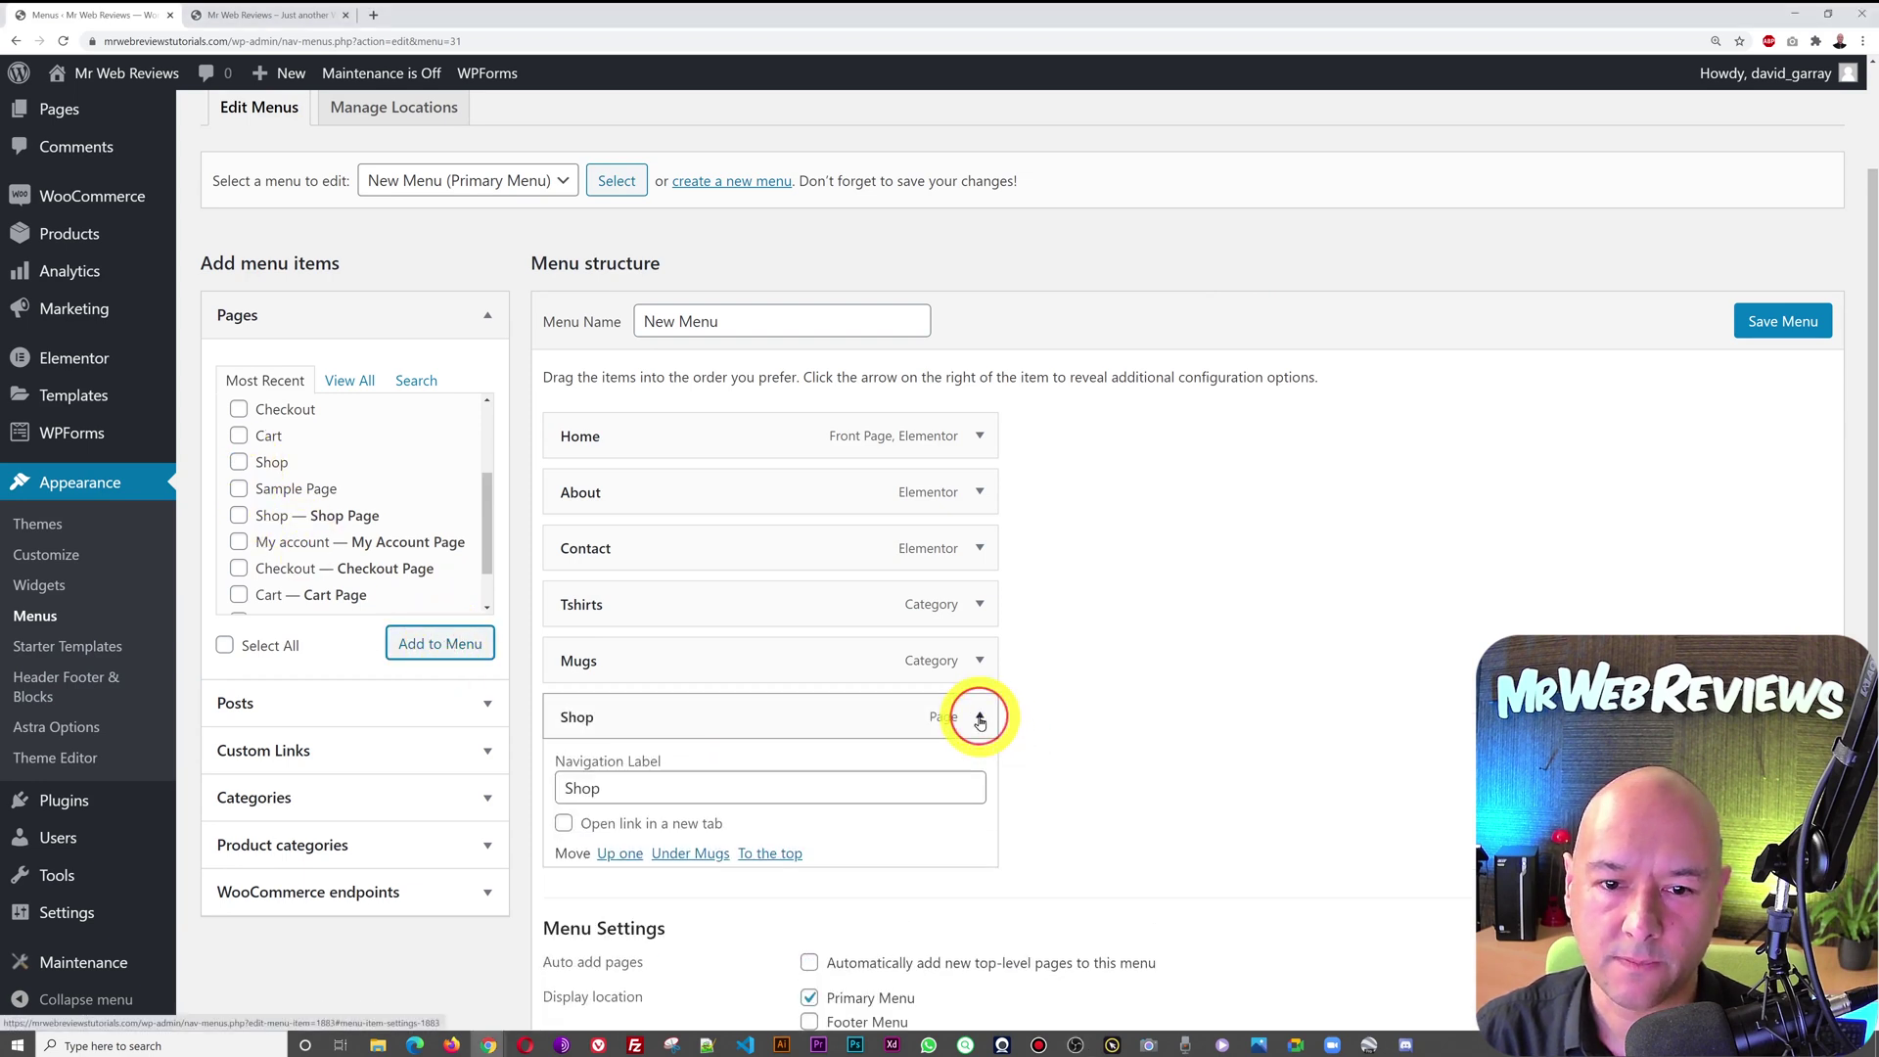
{"action": "left_click", "coordinate": [878, 794]}
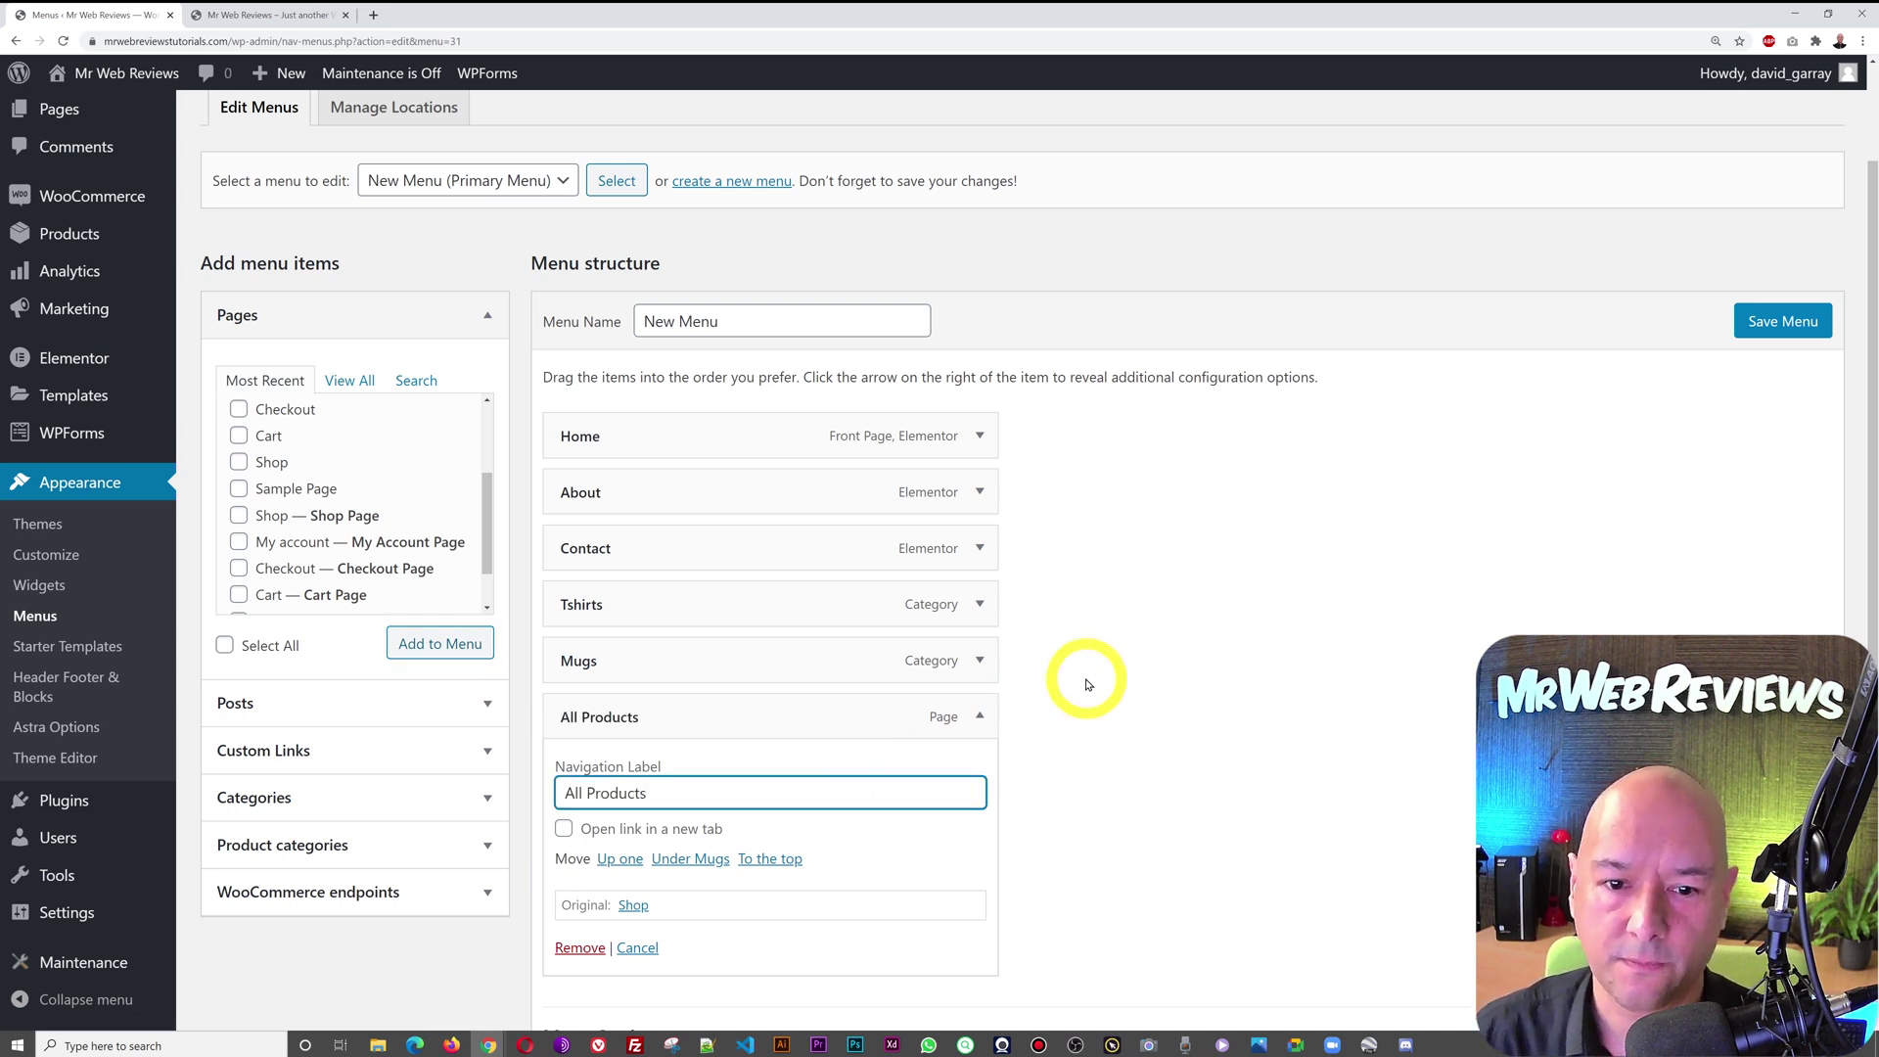
{"action": "left_click", "coordinate": [1756, 333]}
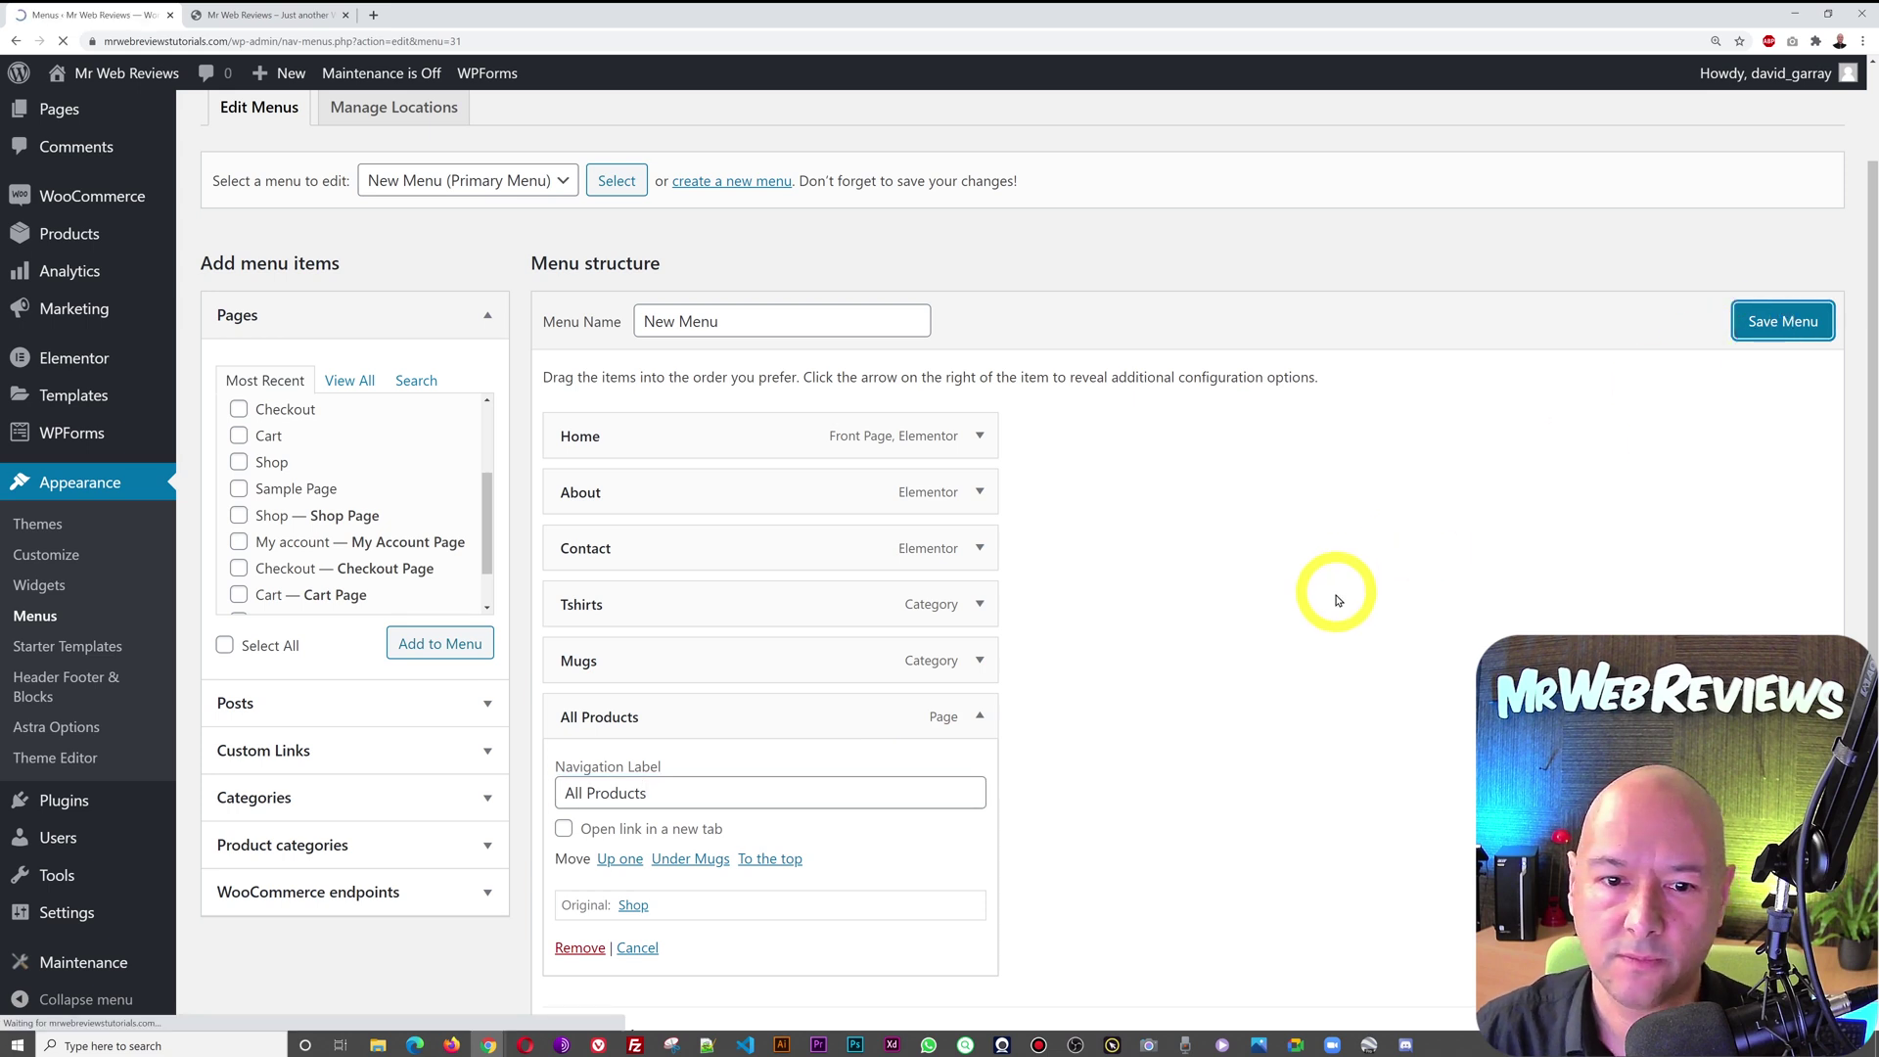
Place All Products directly after Contact, nest Tshirts and Mugs under it as sub items, and save the menu
{"action": "left_click_drag", "start_coordinate": [772, 854], "coordinate": [764, 744]}
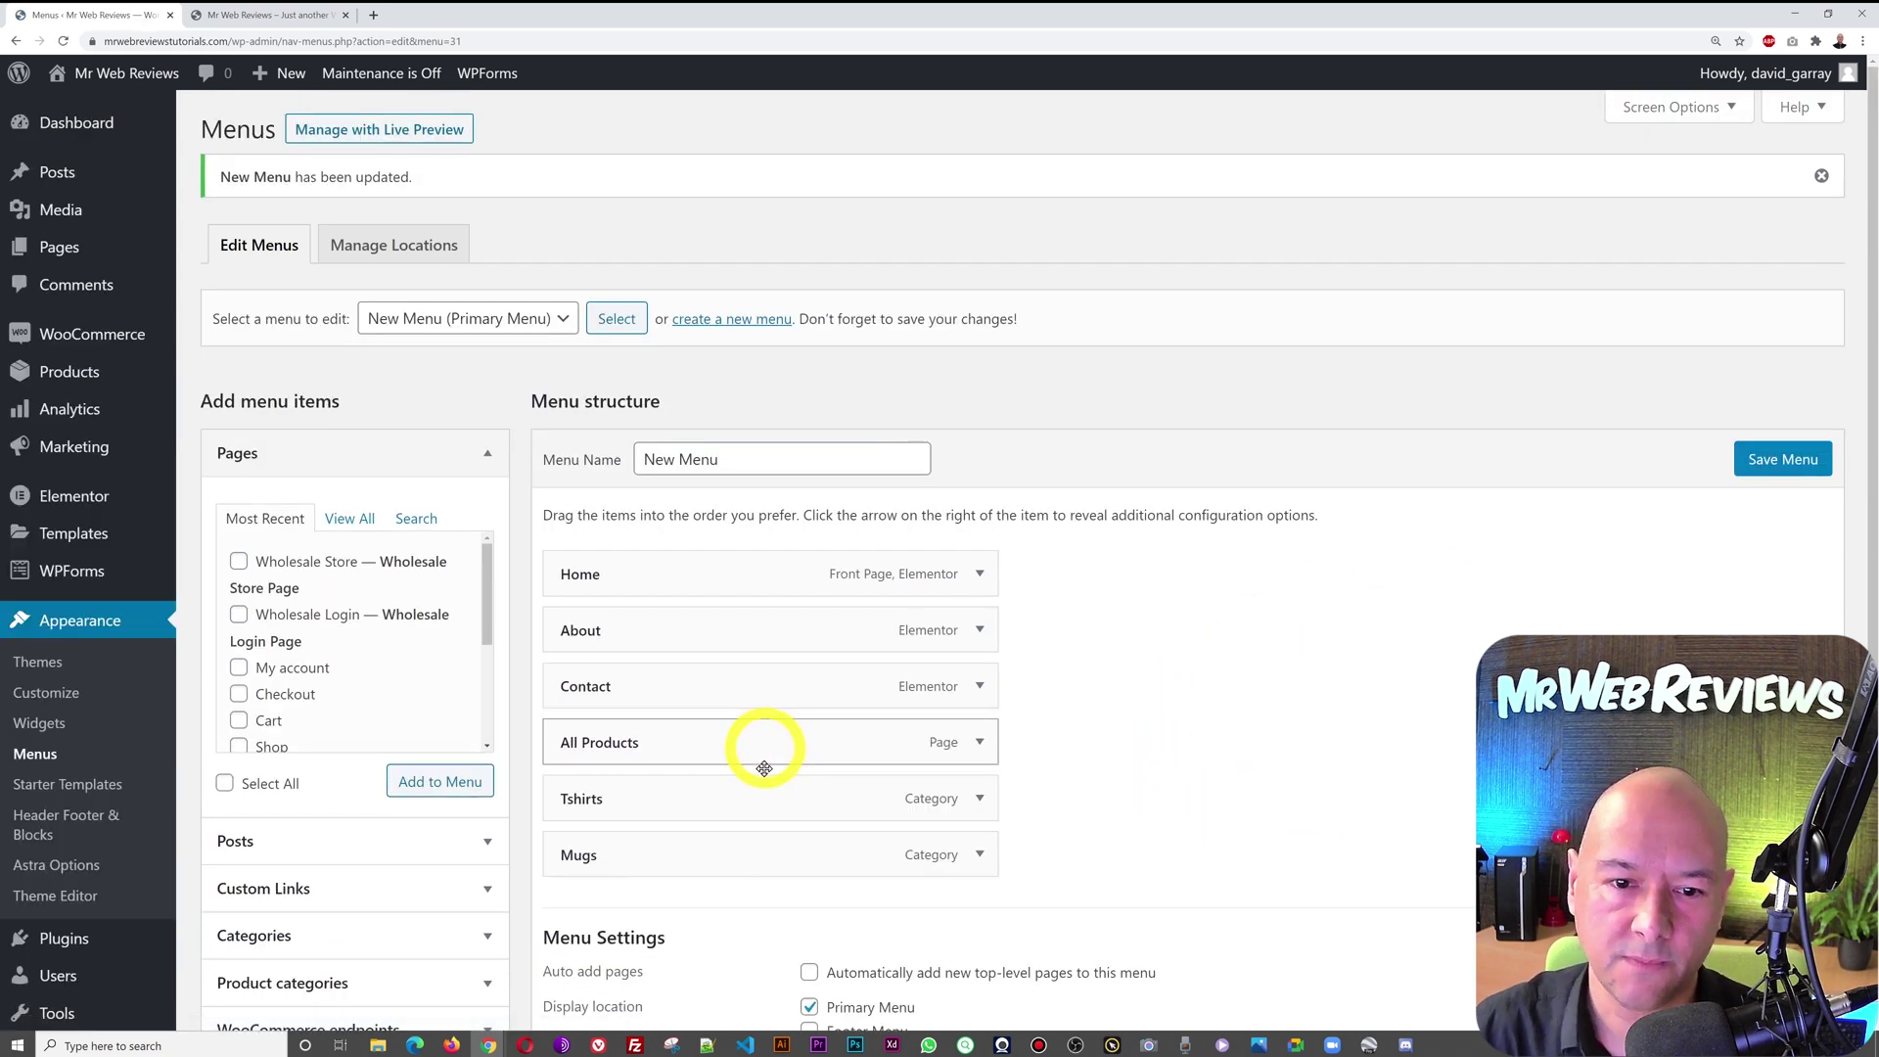
{"action": "left_click_drag", "start_coordinate": [713, 809], "coordinate": [750, 808]}
{"action": "left_click_drag", "start_coordinate": [756, 809], "coordinate": [713, 857]}
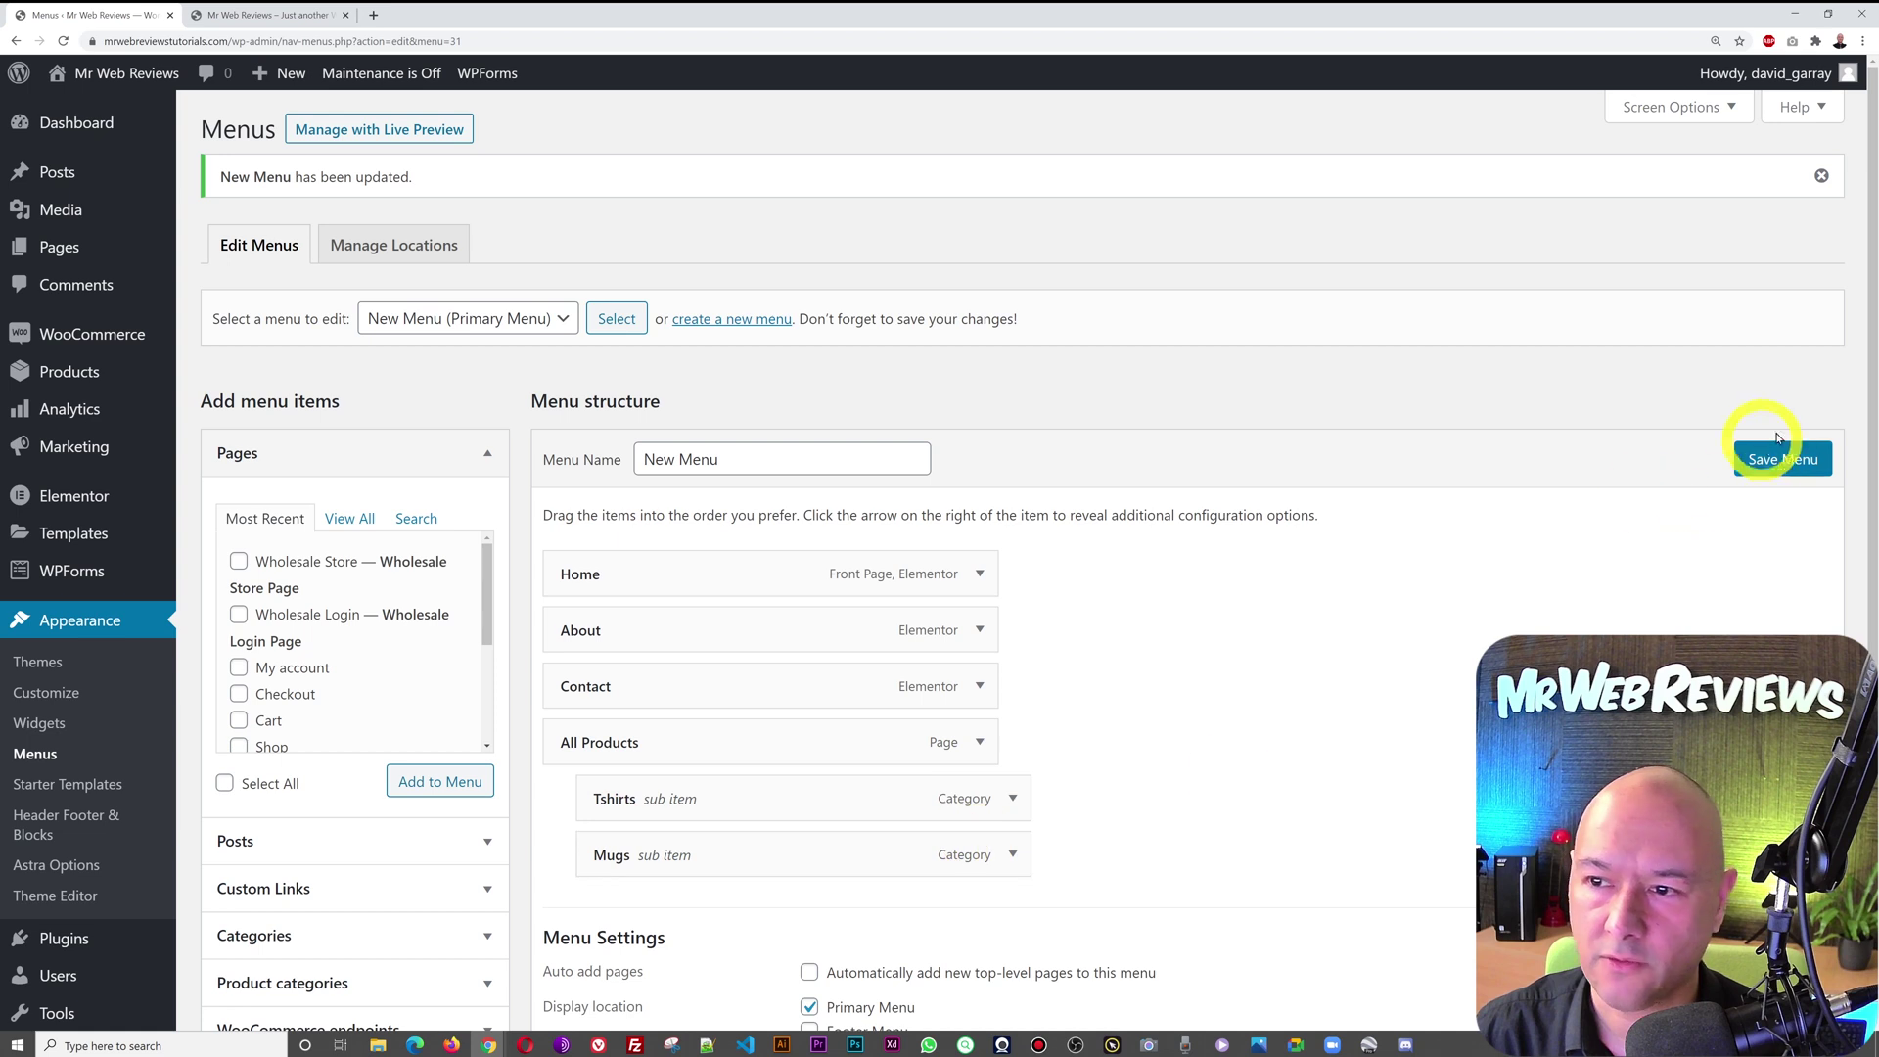
{"action": "left_click", "coordinate": [1774, 466]}
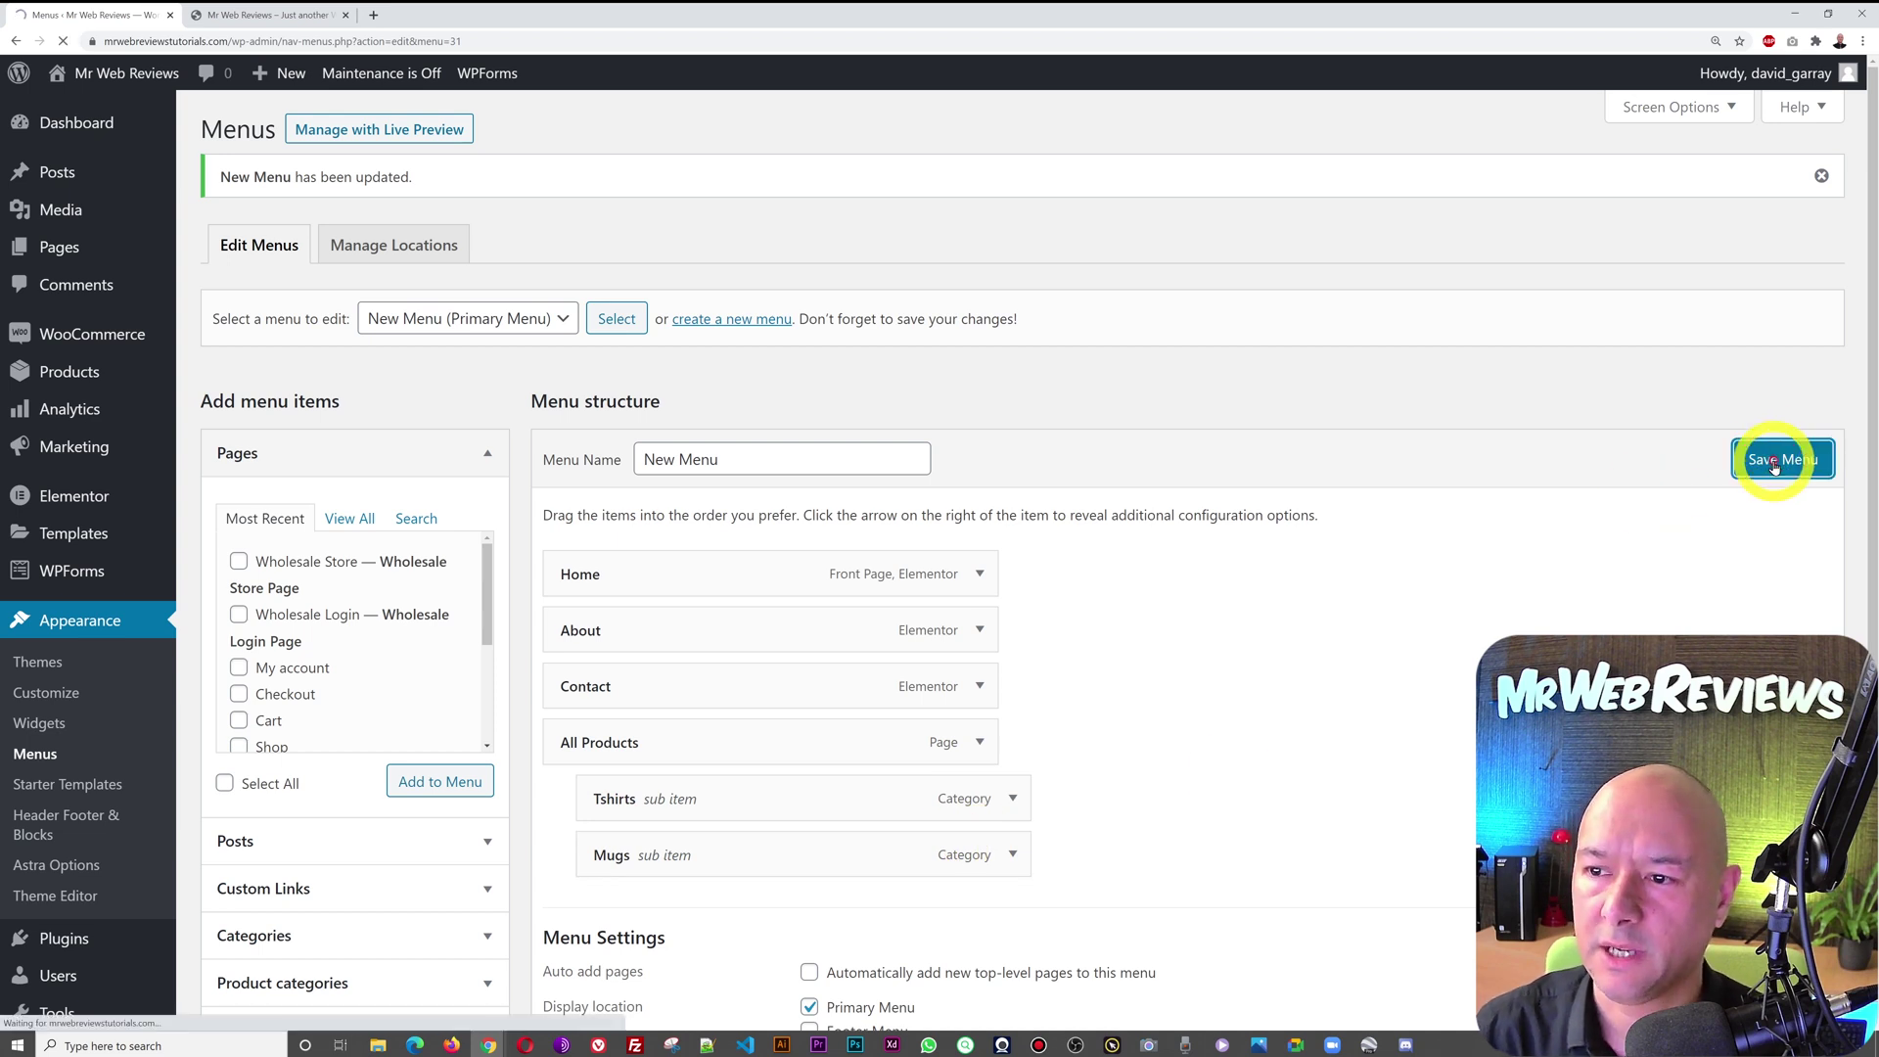
Reload the live homepage and reveal the All Products submenu in the header navigation
{"action": "left_click", "coordinate": [228, 17]}
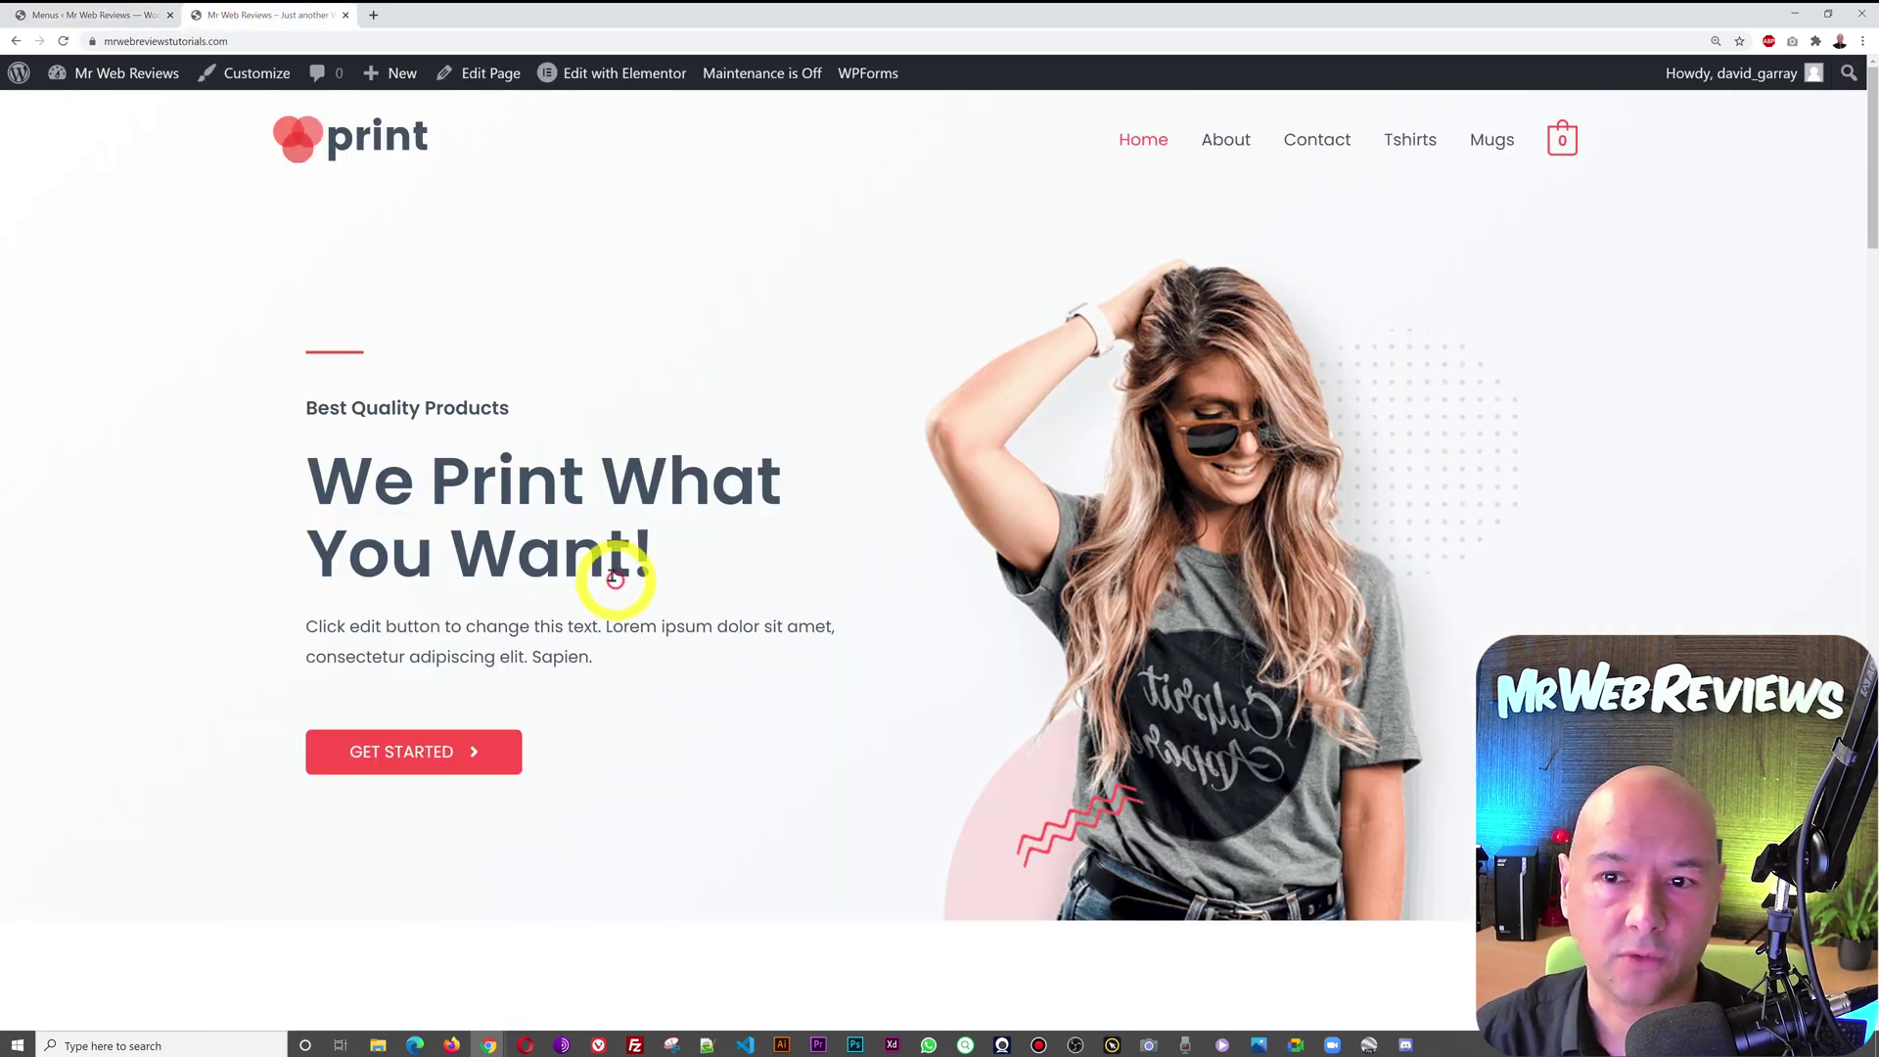
{"action": "key", "text": "F5"}
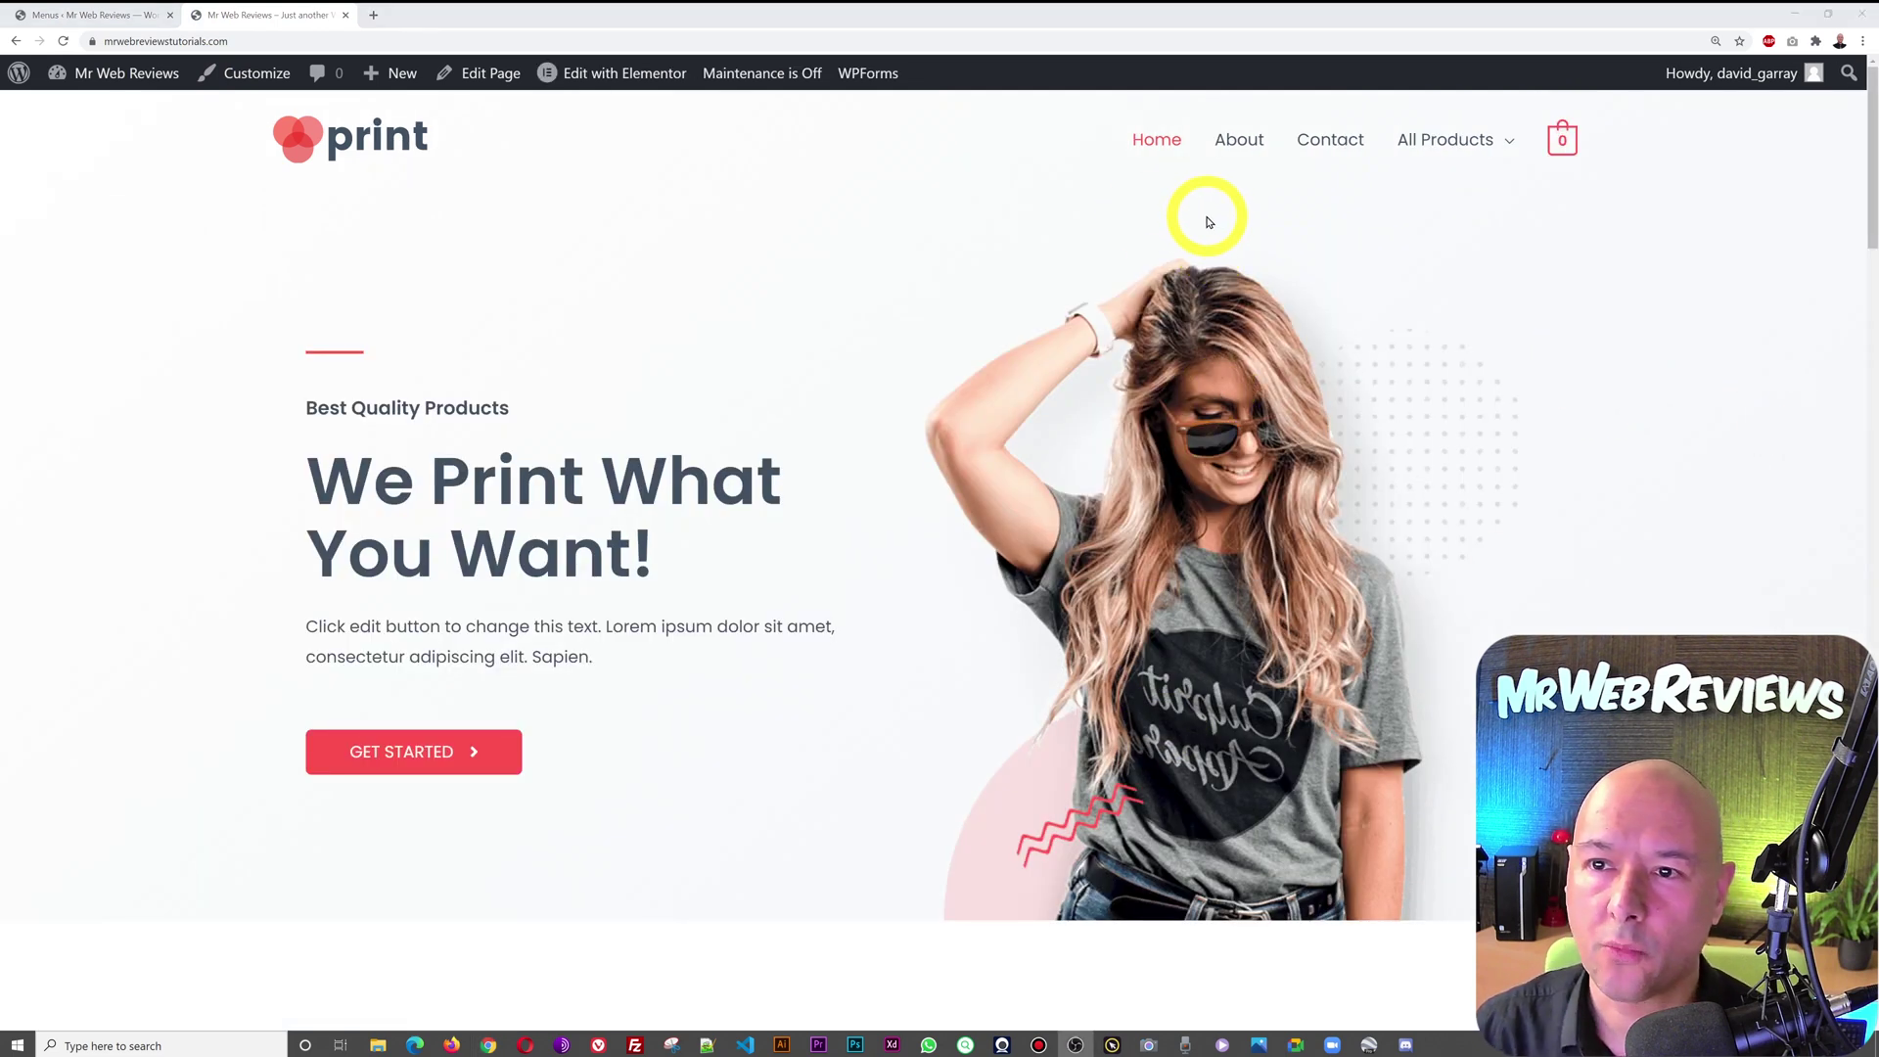
{"action": "mouse_move", "coordinate": [1497, 154]}
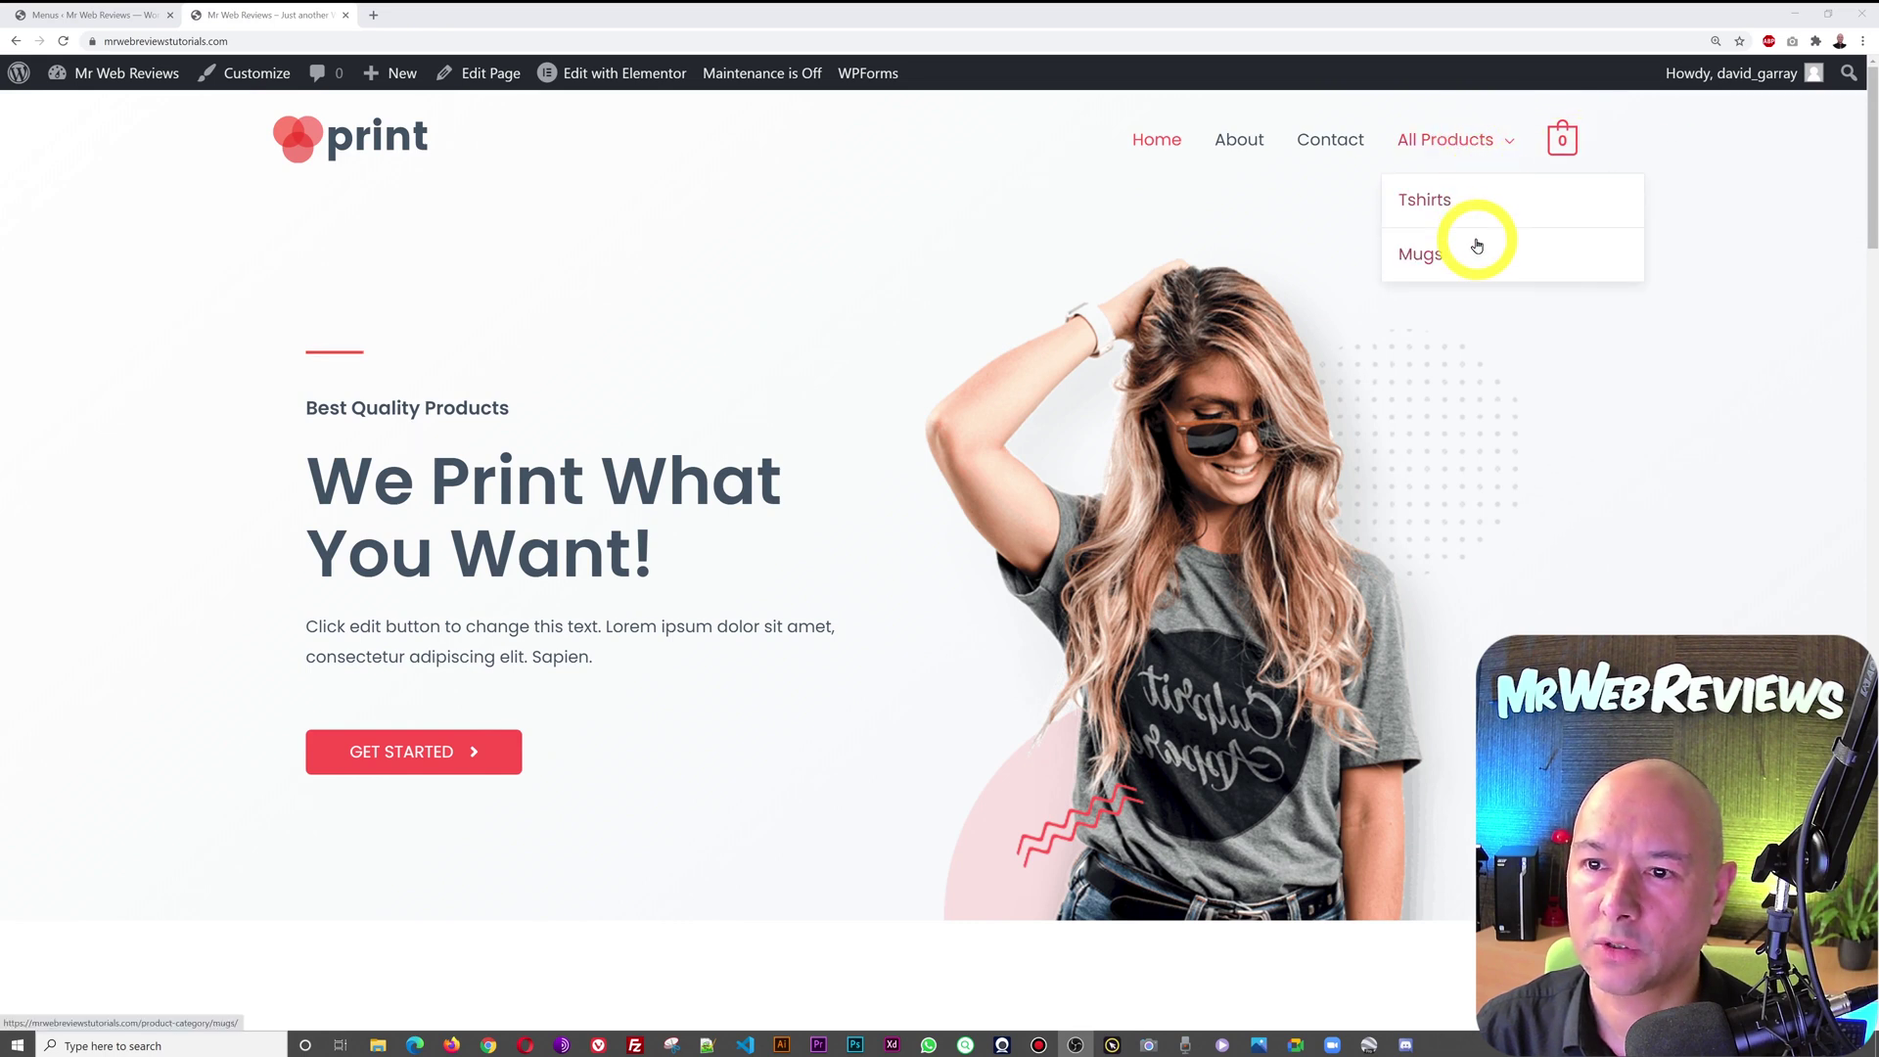
Test the All Products link and its Tshirts and Mugs submenu links on the live site
{"action": "left_click", "coordinate": [1456, 147]}
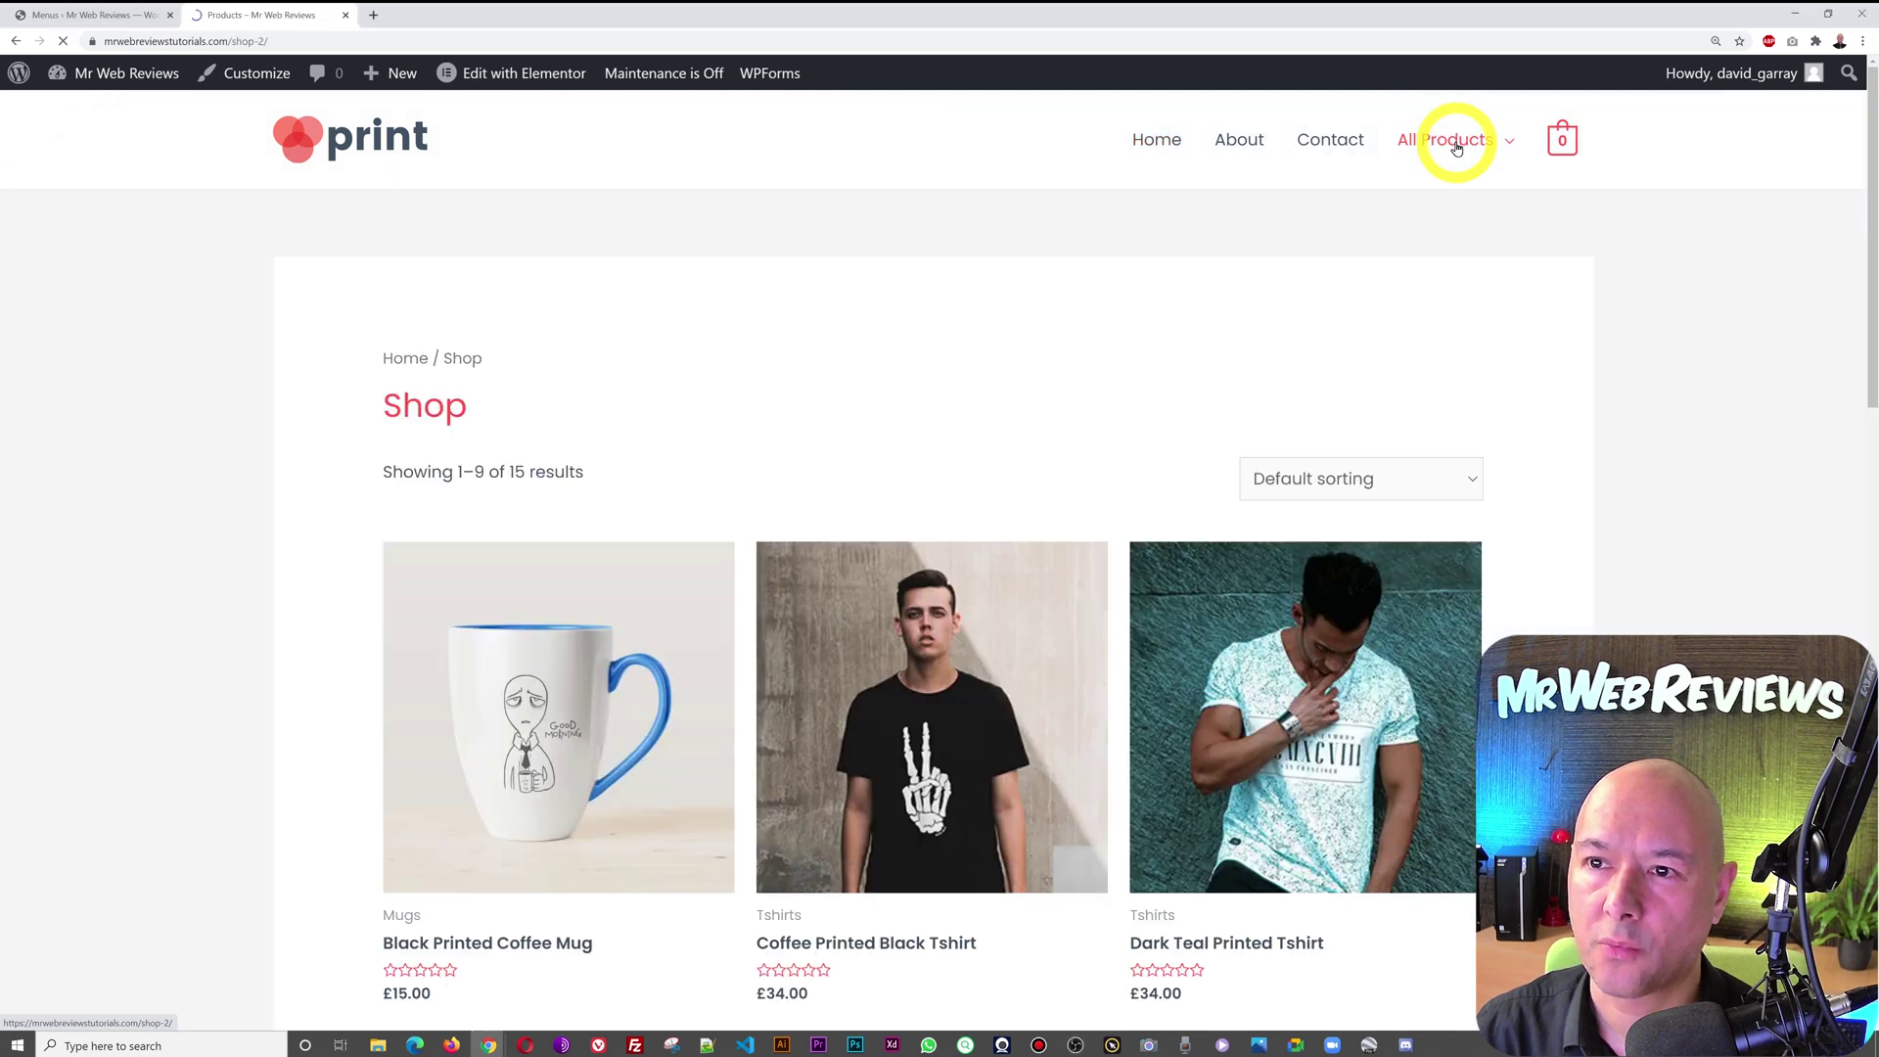
{"action": "scroll", "coordinate": [1538, 447], "scroll_direction": "down", "scroll_amount": 5}
{"action": "scroll", "coordinate": [1538, 447], "scroll_direction": "up", "scroll_amount": 5}
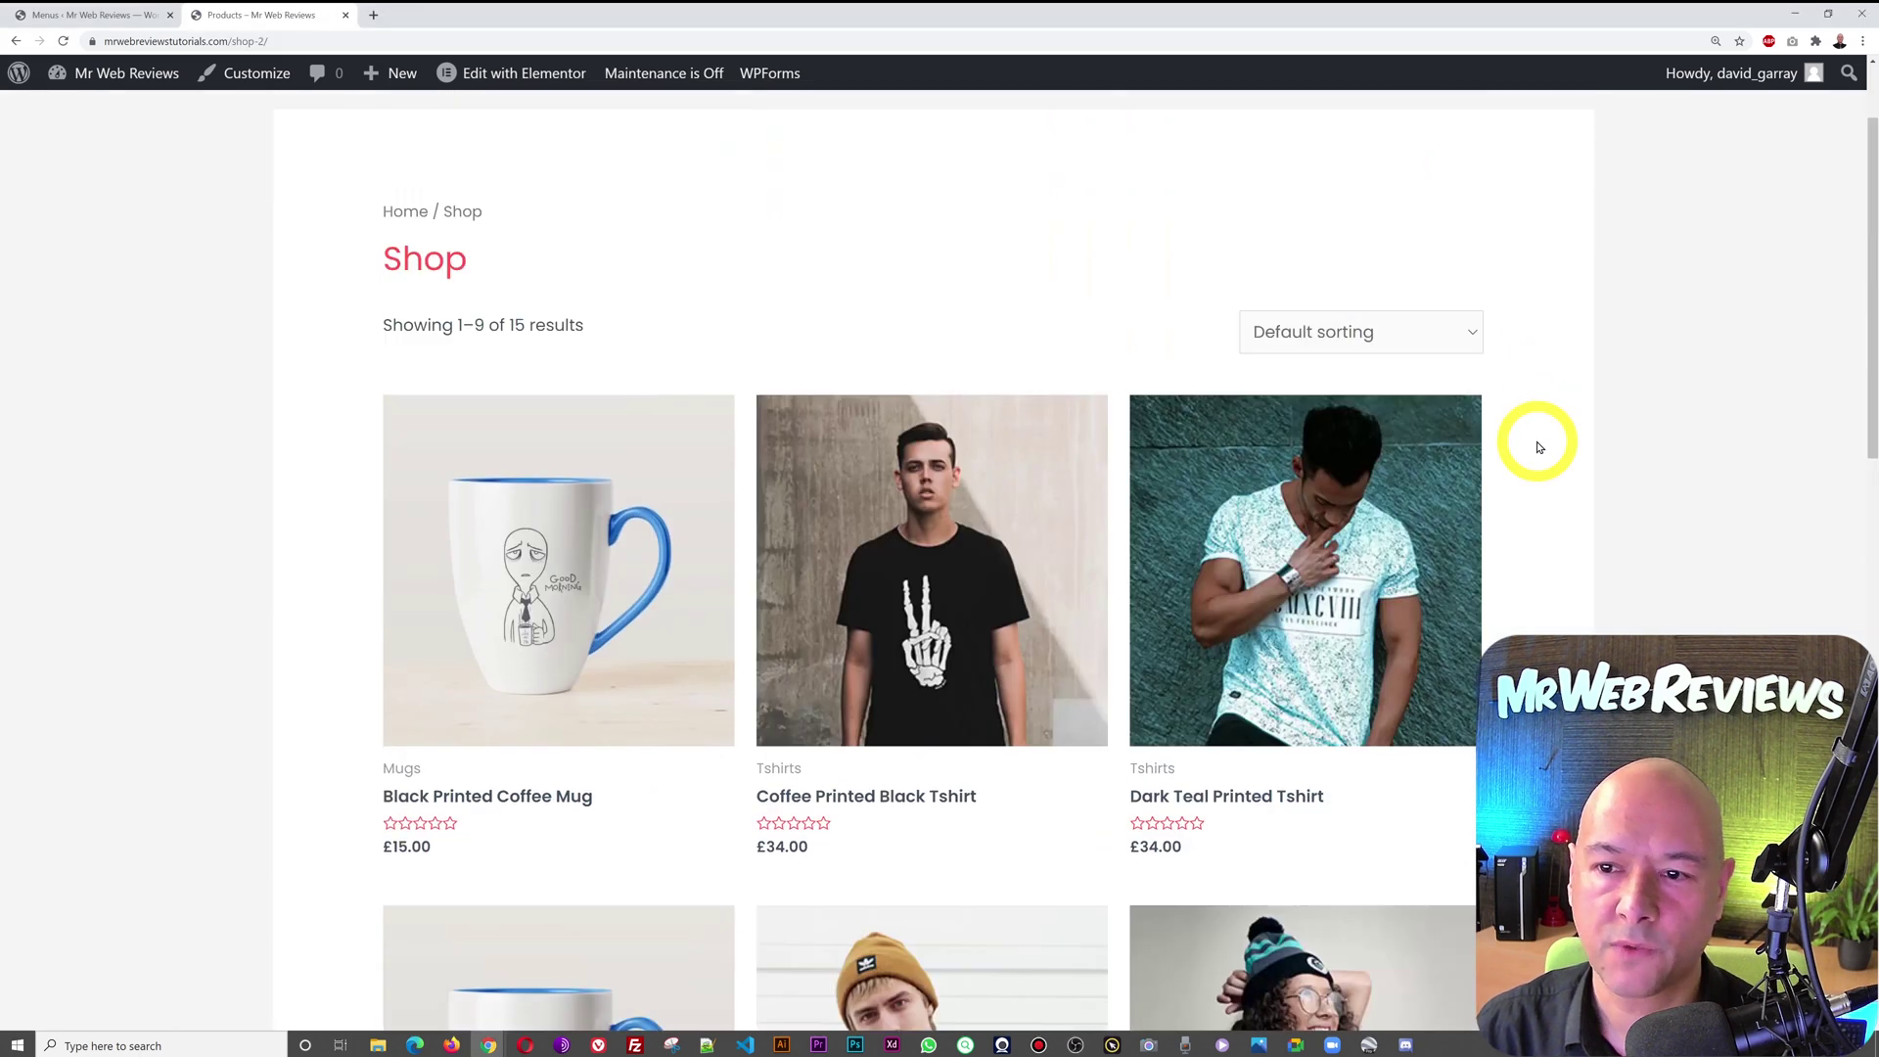
{"action": "mouse_move", "coordinate": [1451, 145]}
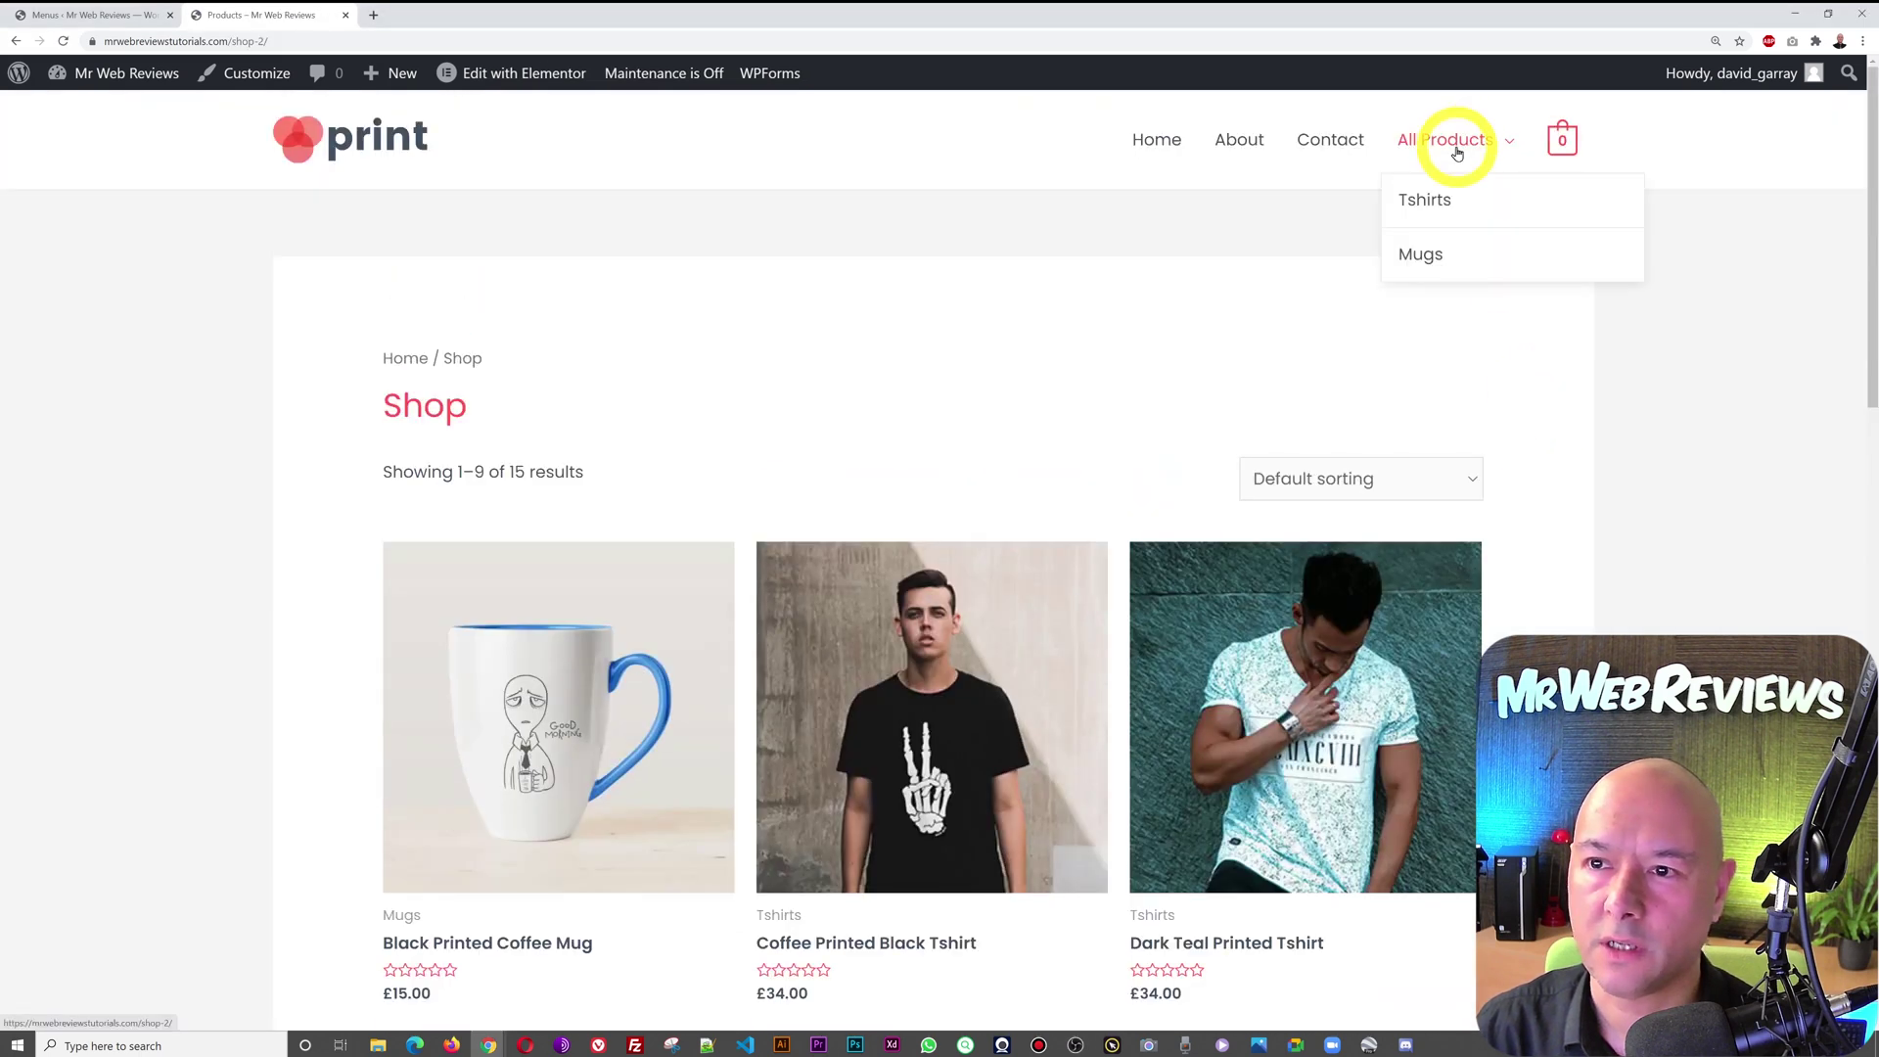
{"action": "left_click", "coordinate": [1436, 195]}
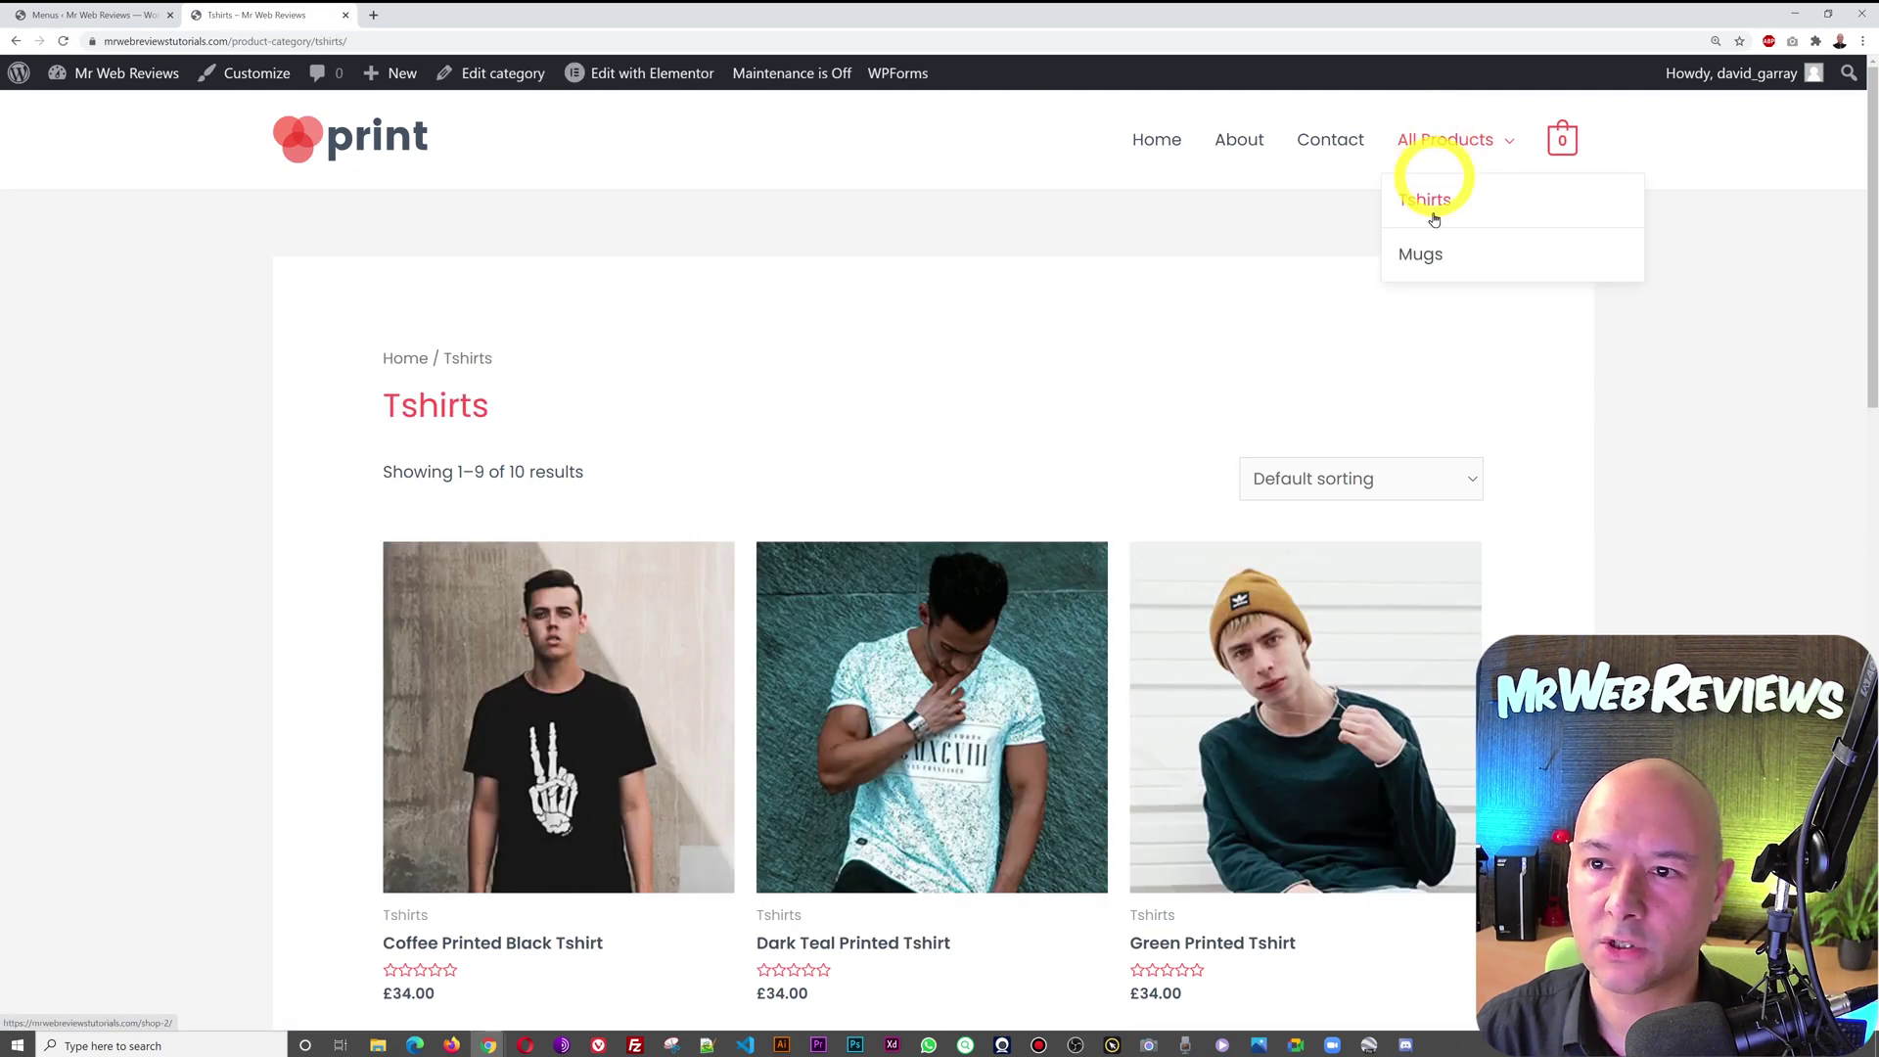
{"action": "left_click", "coordinate": [1431, 256]}
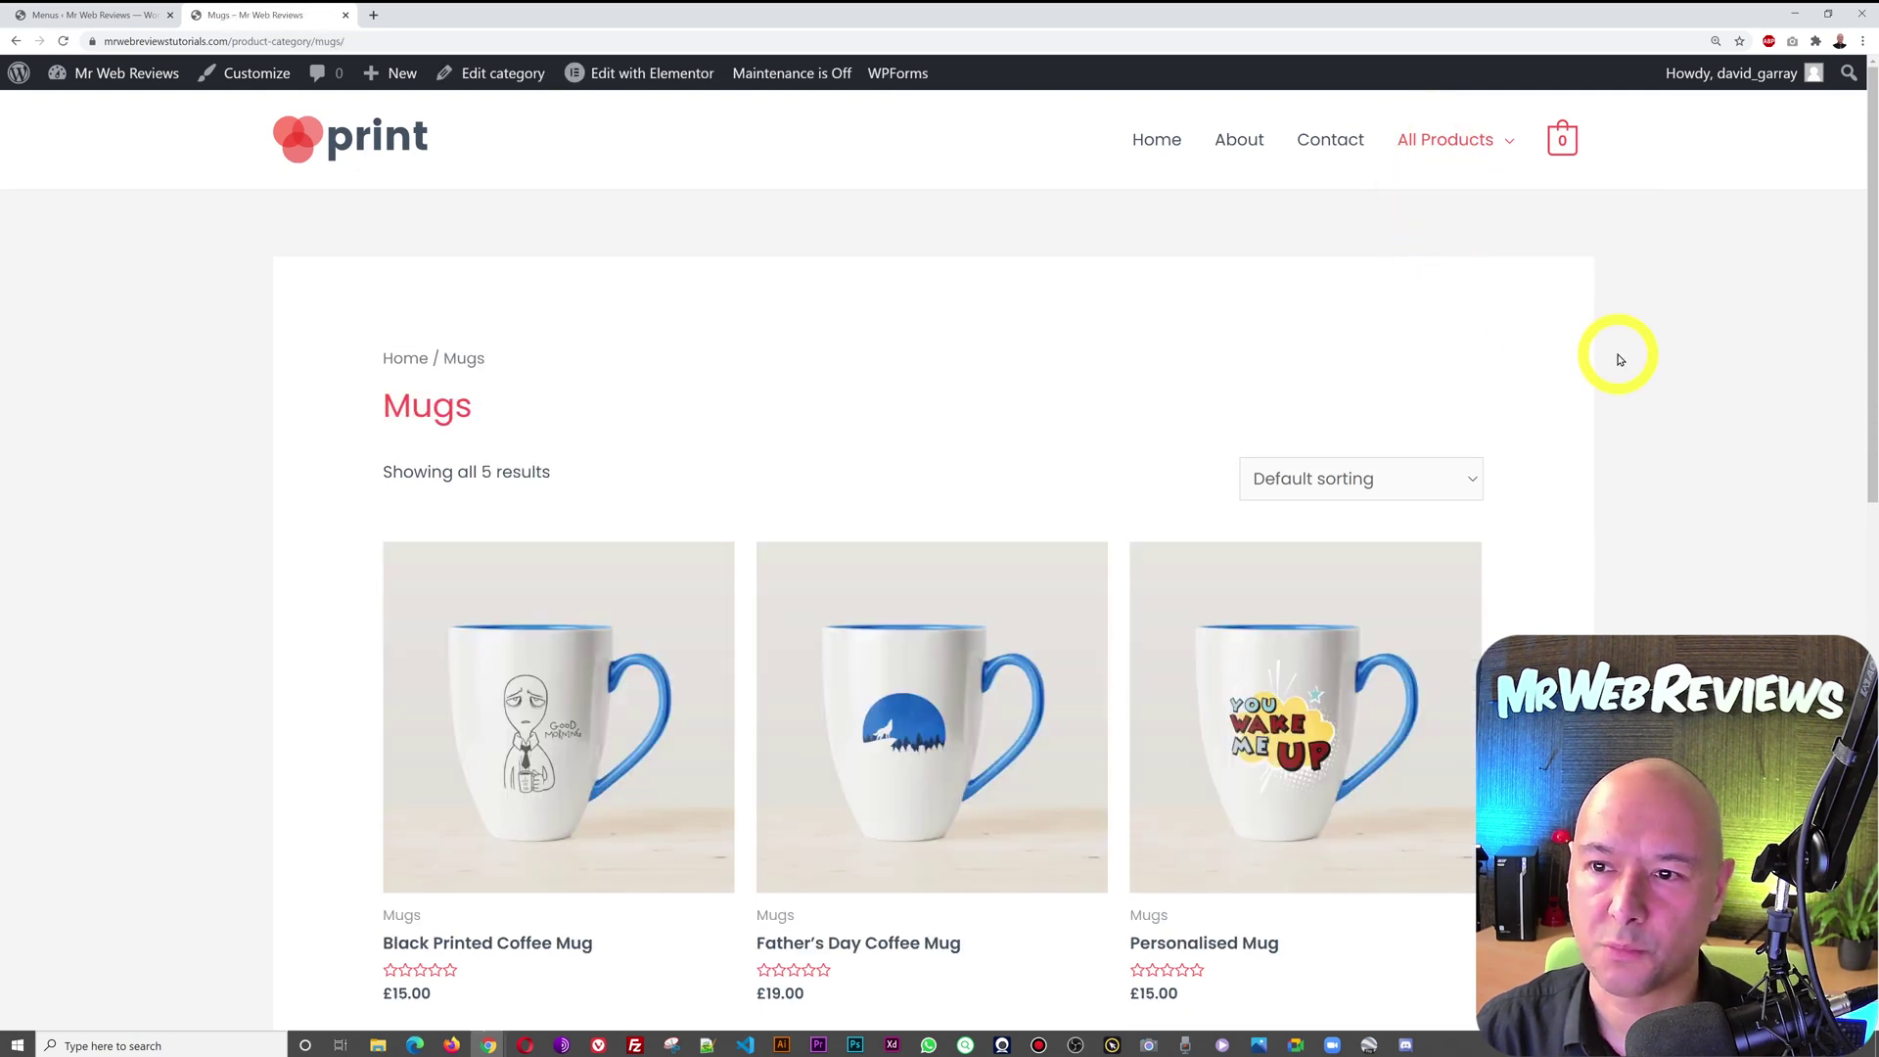